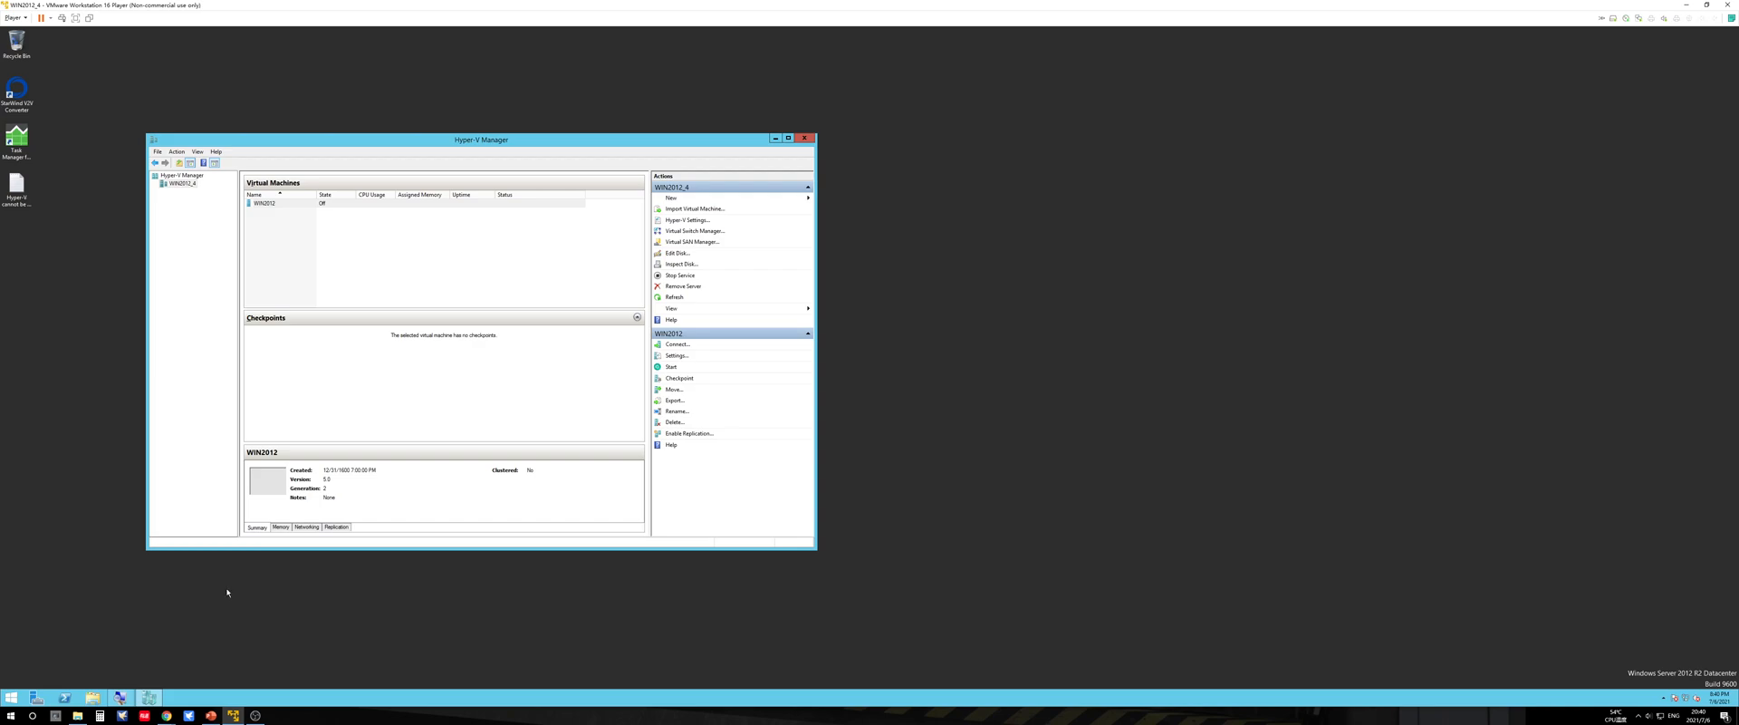
Step: Check the Hyper-V host's computer name by running hostname in a Command Prompt and close the prompt
left_click(117, 634)
key("super+r")
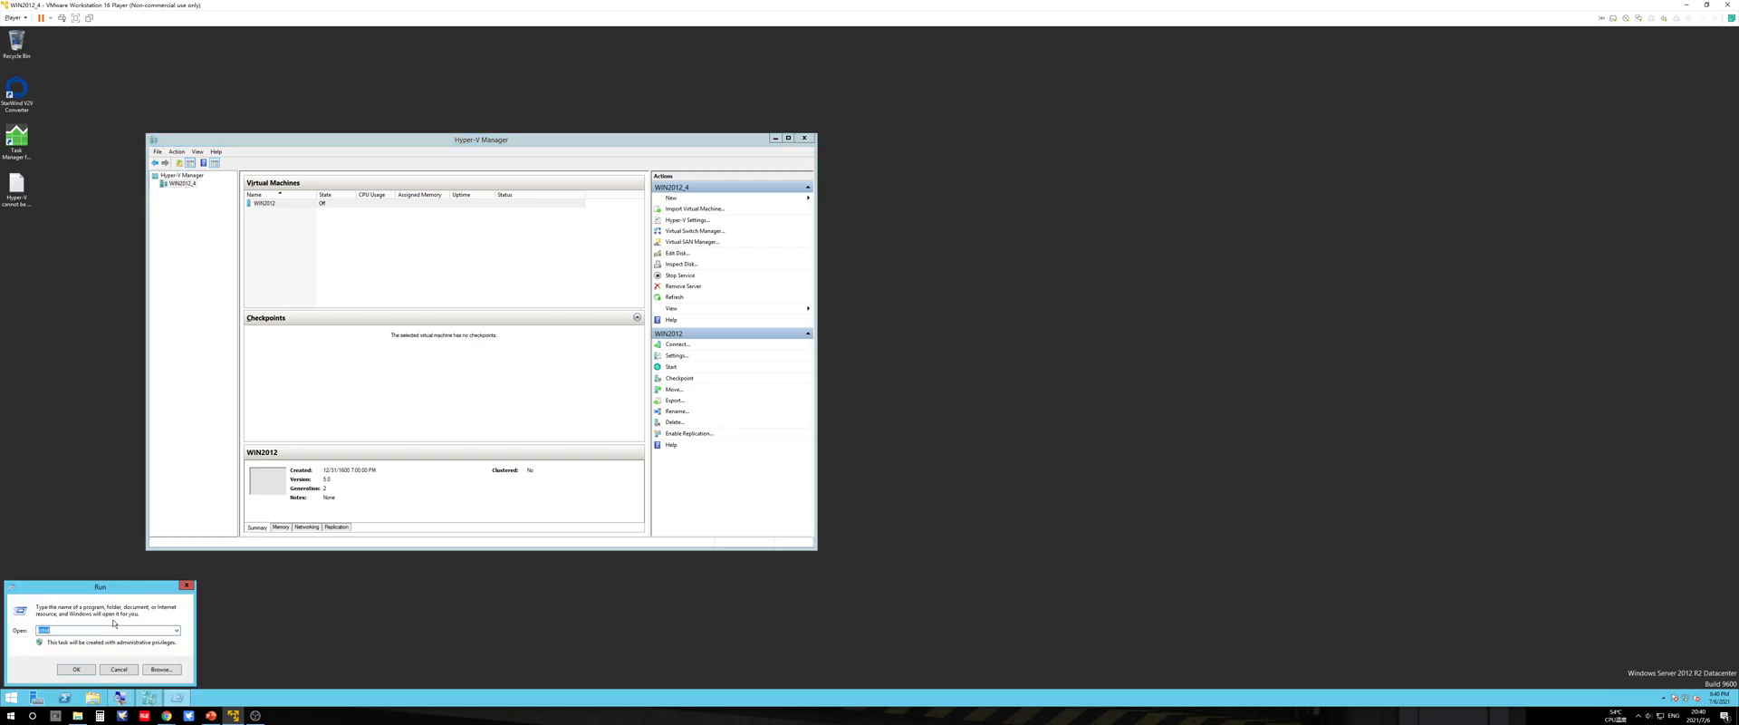
key("Return")
type("hostname")
key("Return")
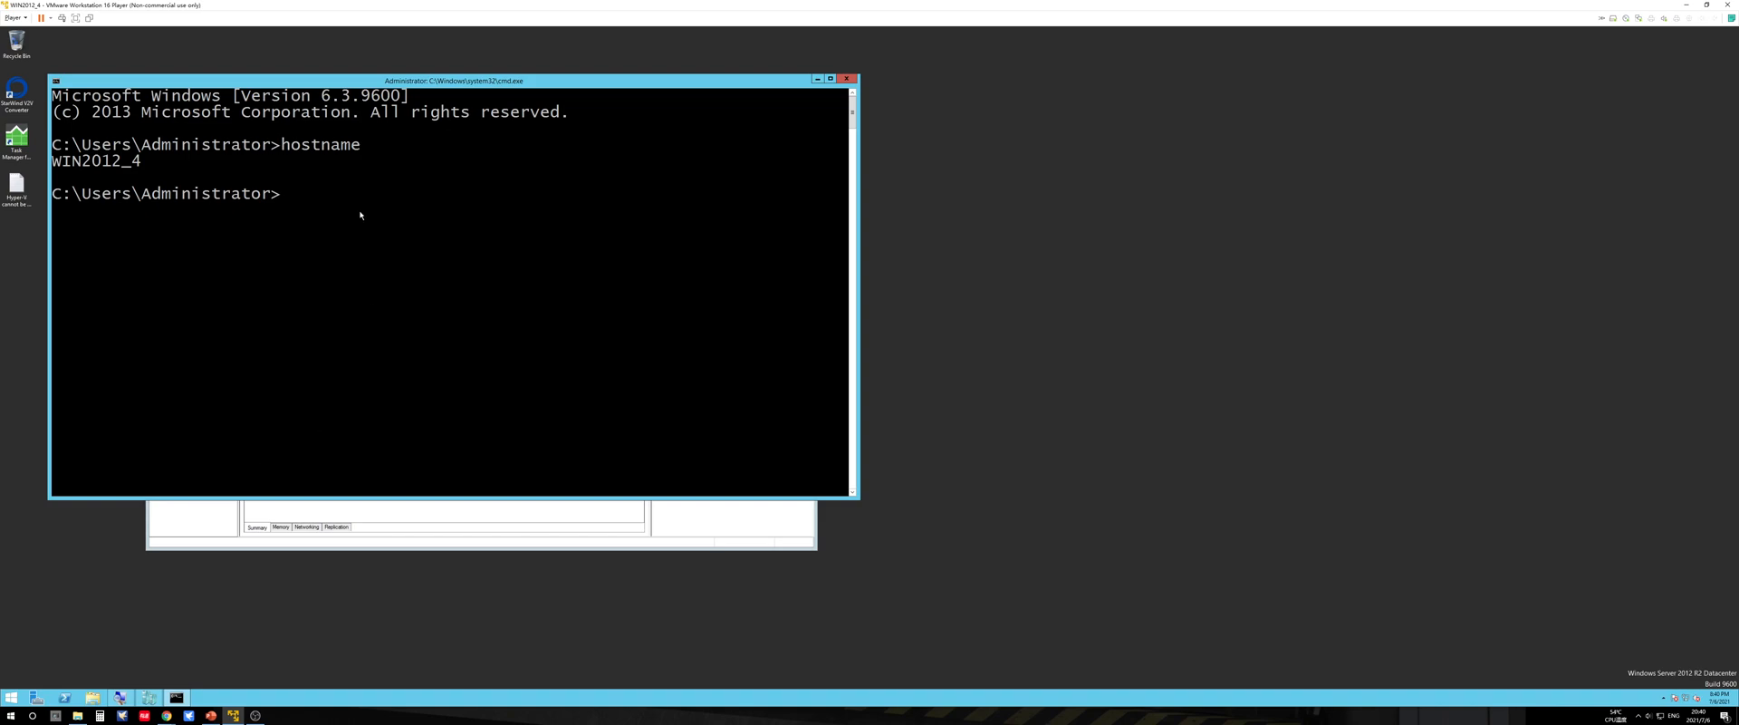
left_click(846, 80)
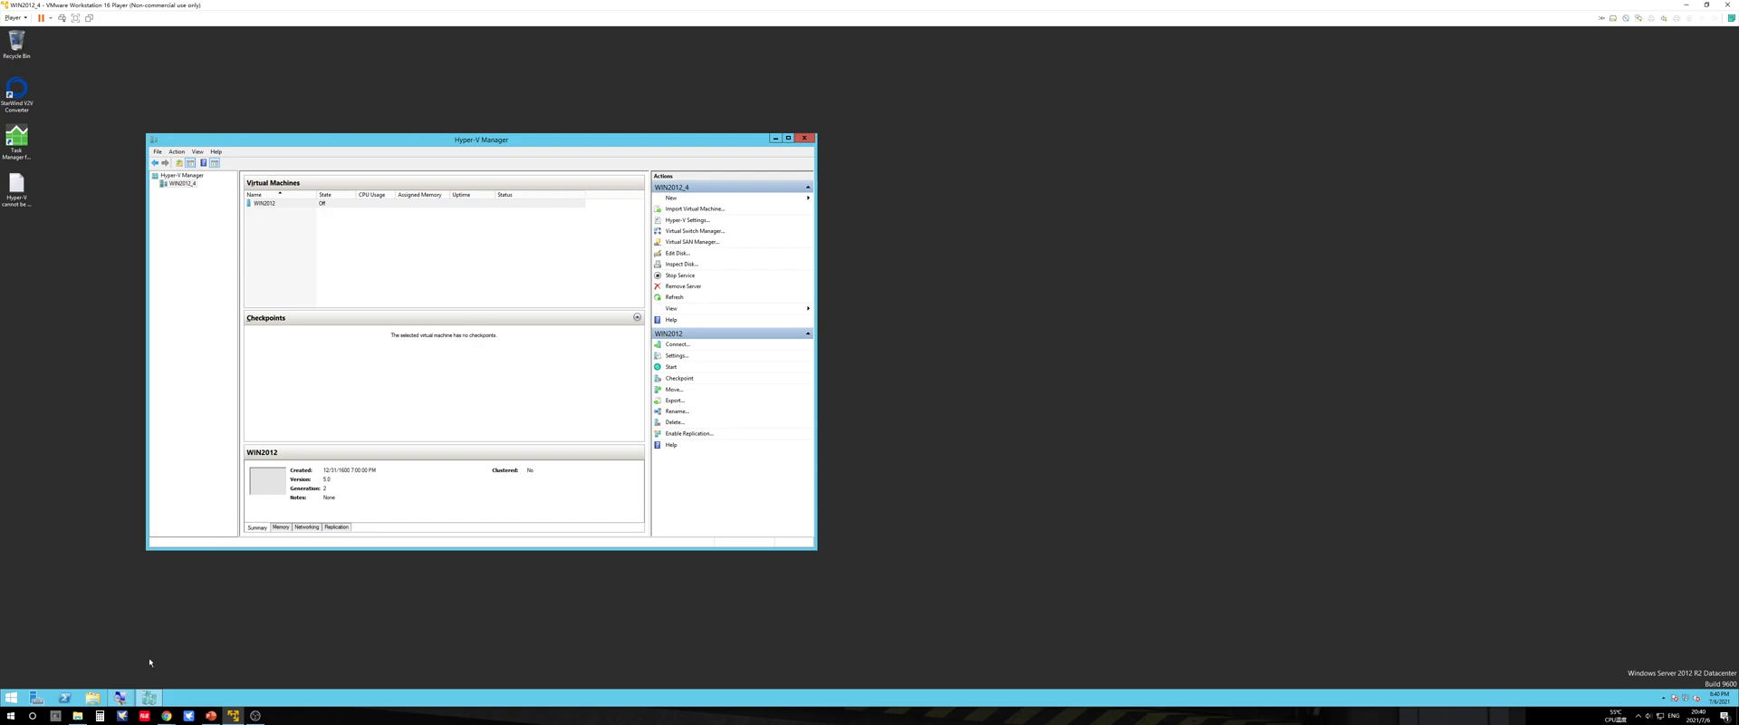
Step: Open the settings of the WIN2012 virtual machine
key("super+plus")
key("super+plus")
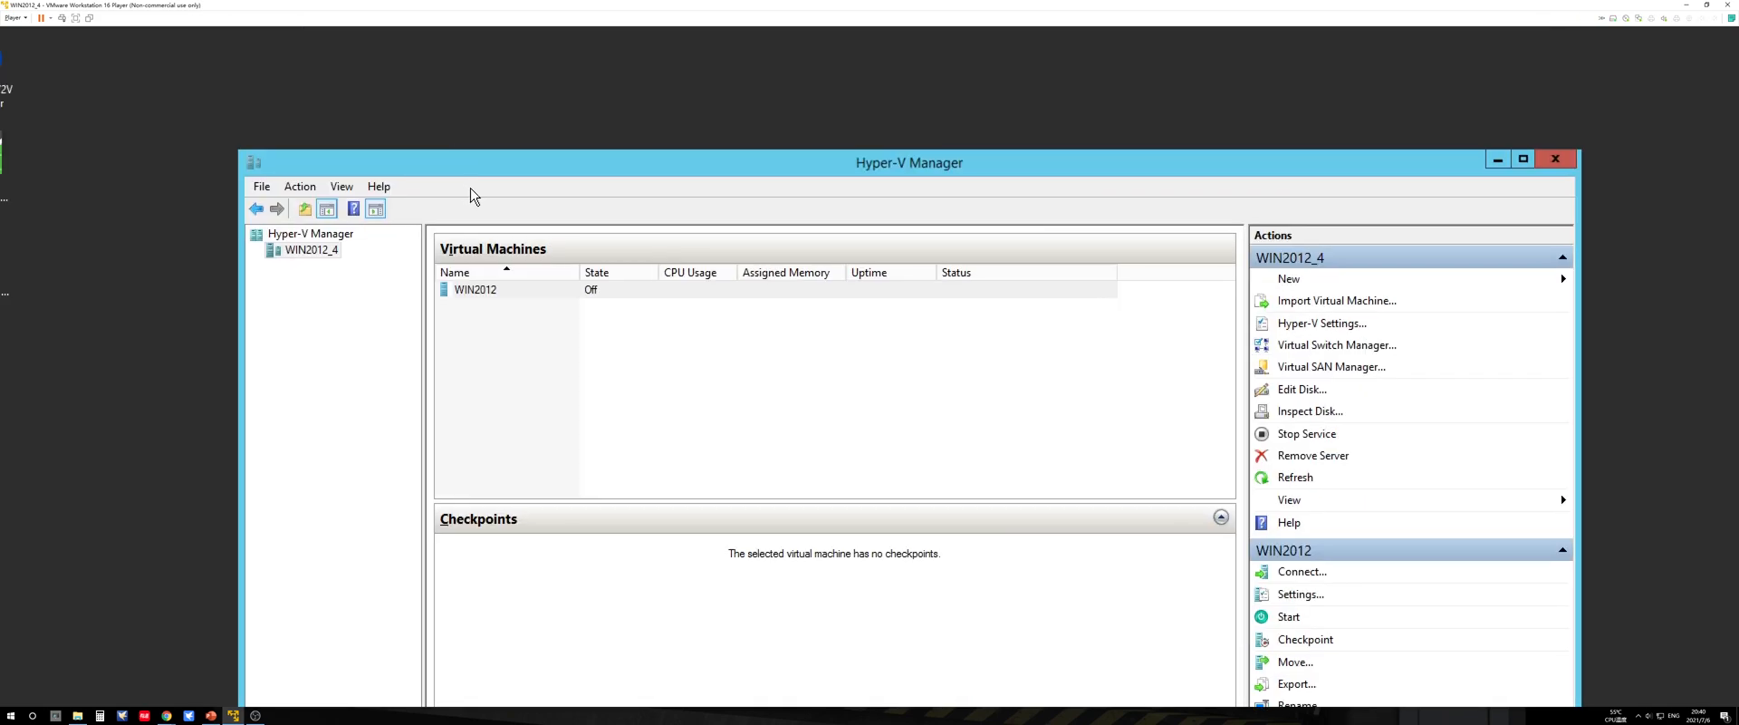
left_click(524, 295)
right_click(525, 294)
left_click(554, 326)
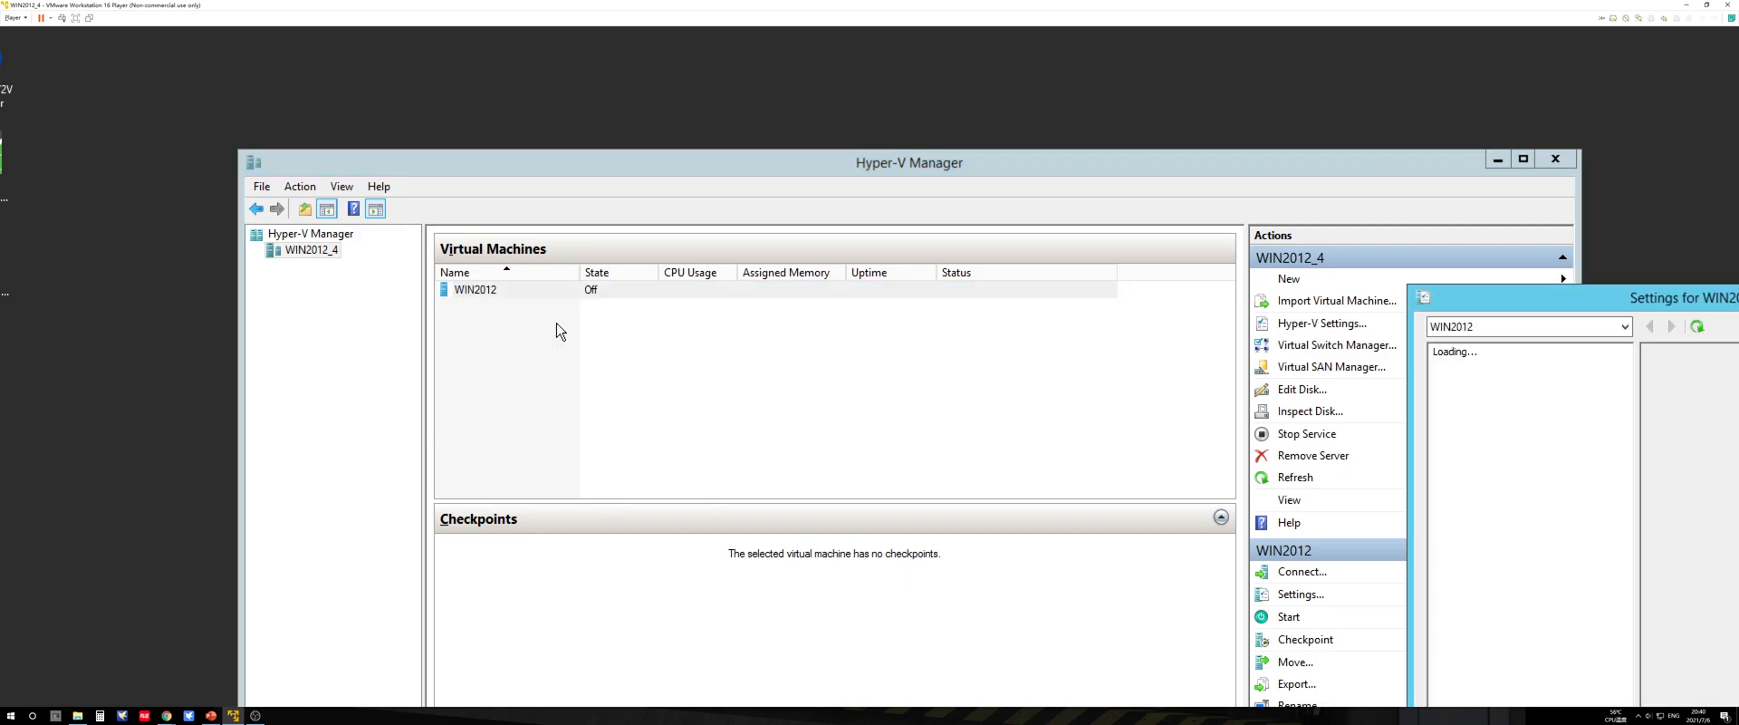
left_click_drag(1515, 306, 704, 56)
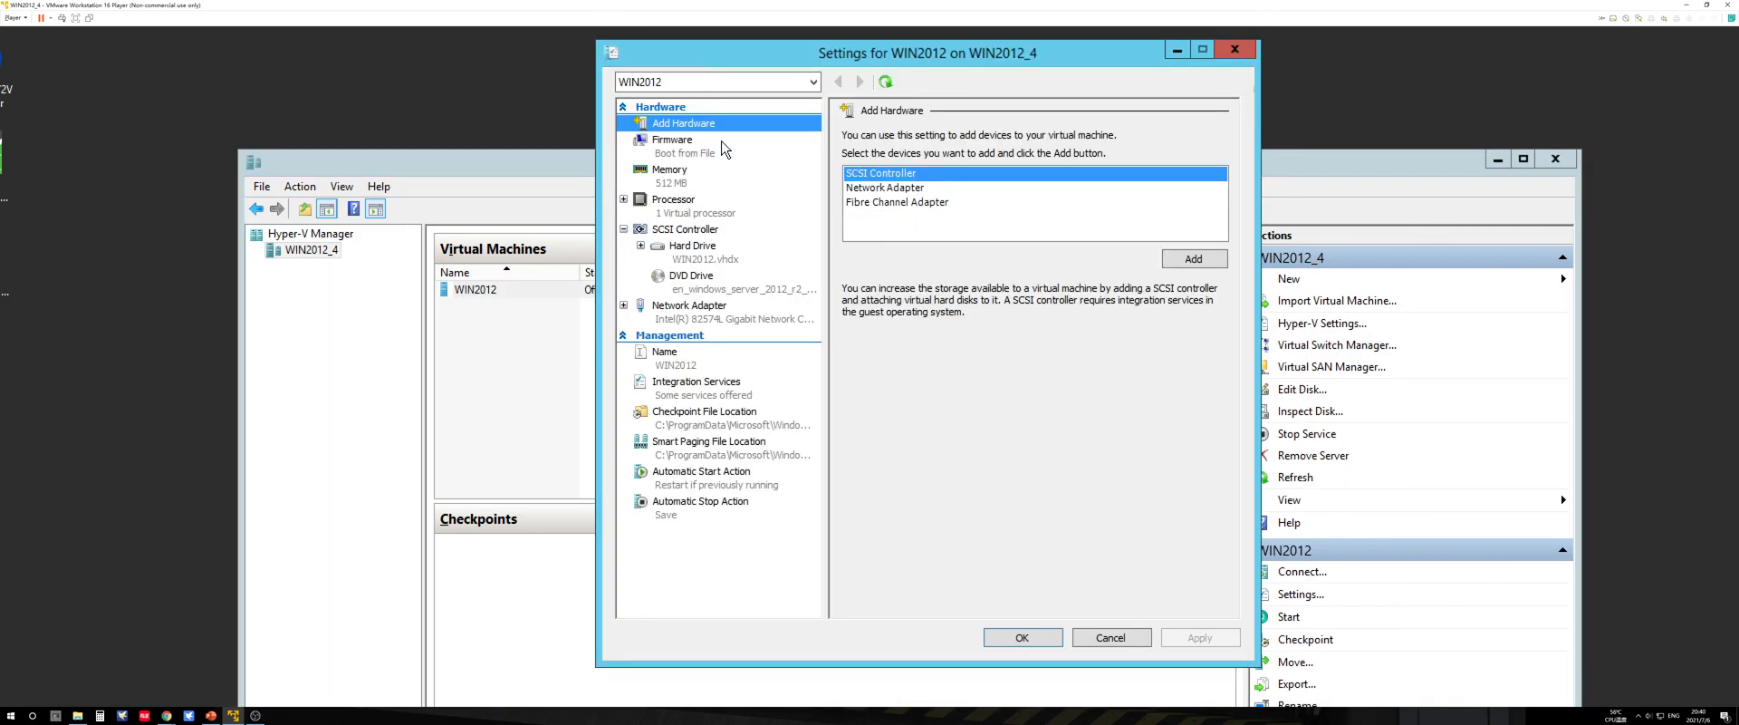
Step: Add a hard drive to the virtual machine's SCSI controller
left_click(711, 232)
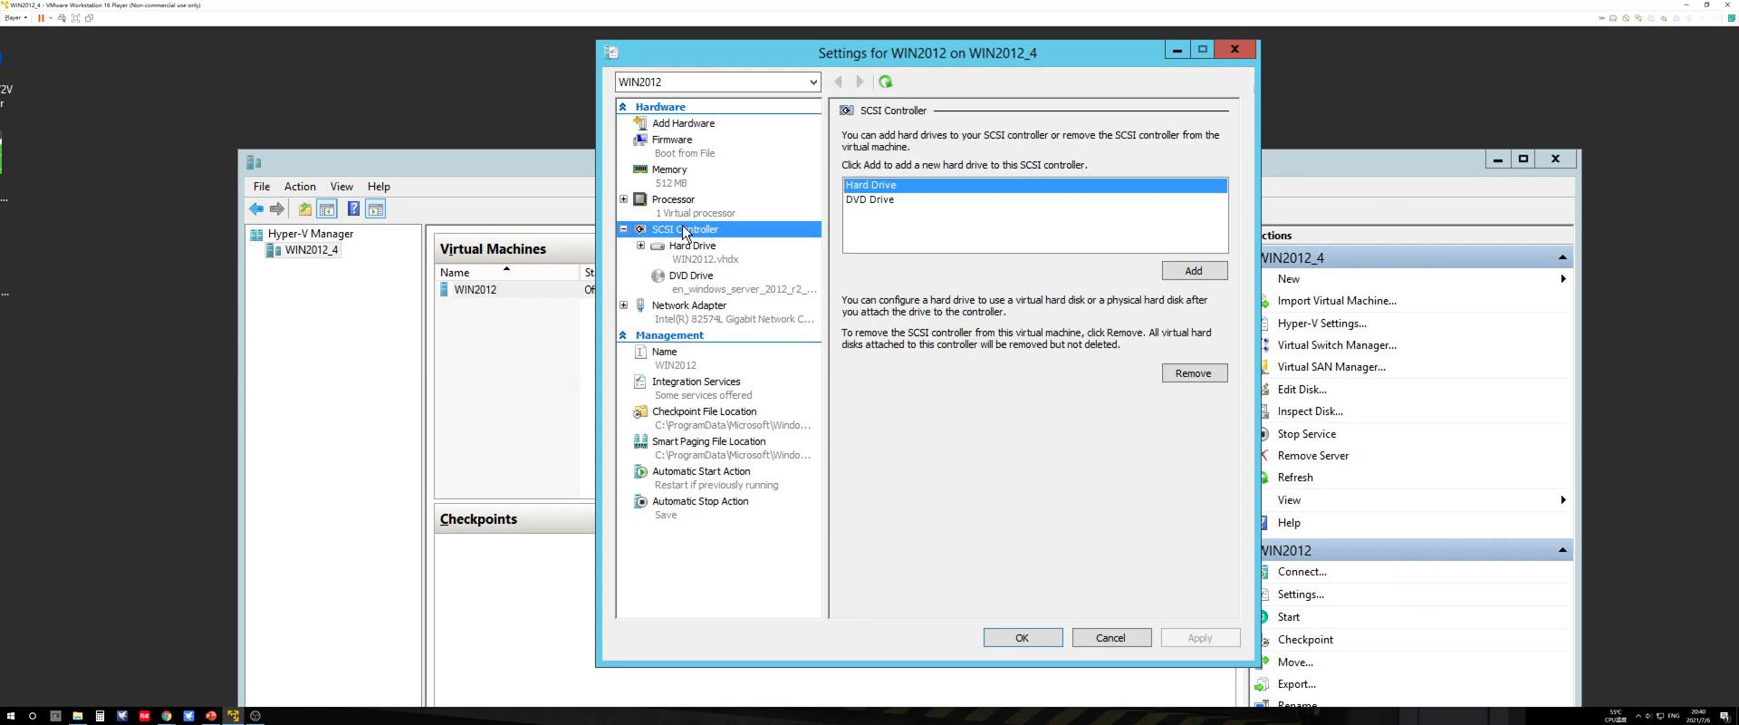
left_click(897, 192)
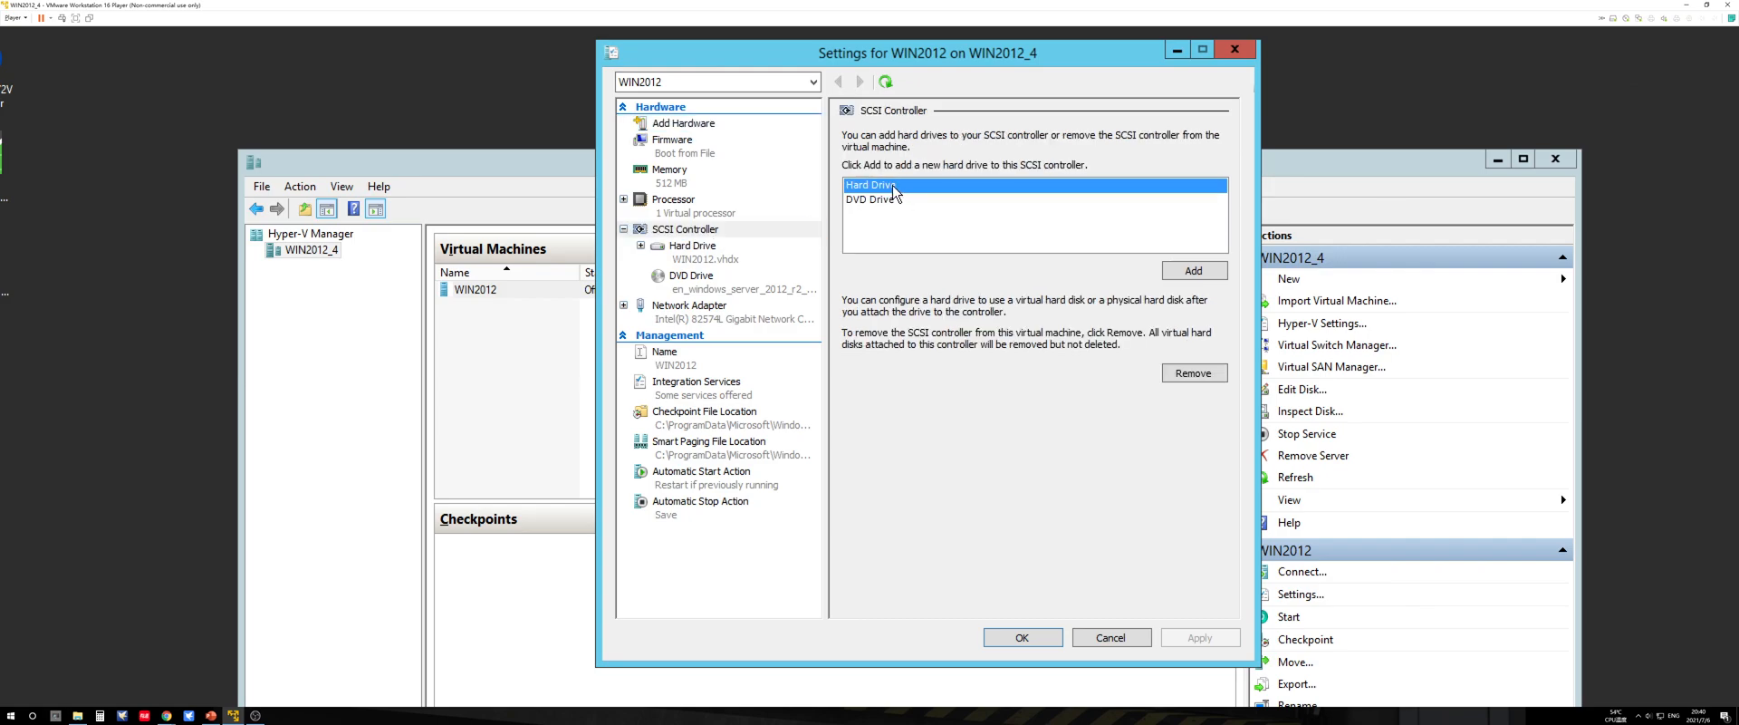
left_click(1193, 272)
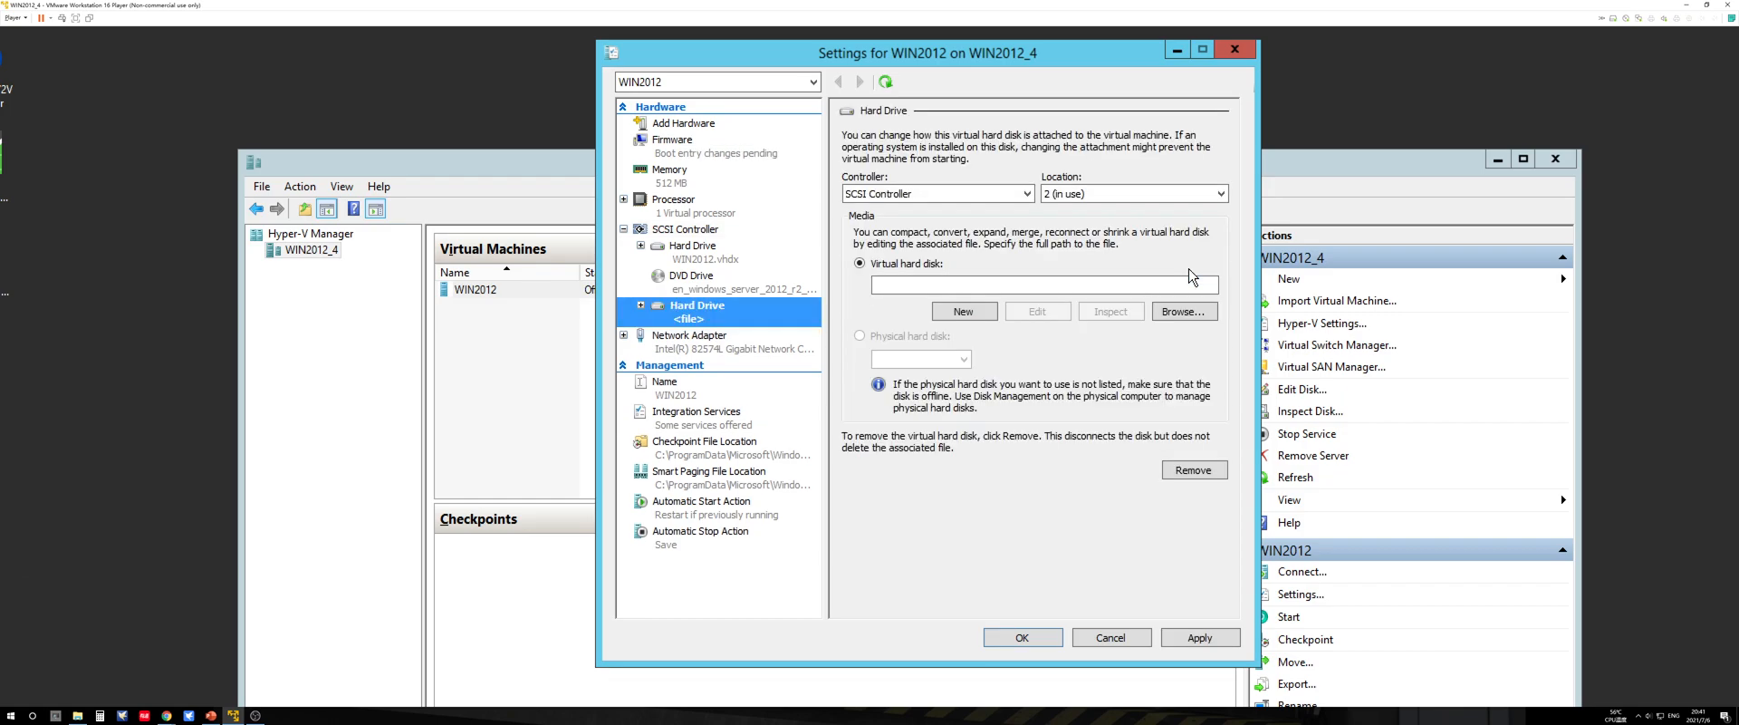
Step: Begin a new dynamically expanding virtual hard disk for the added drive and name it Test.vhdx
left_click(962, 311)
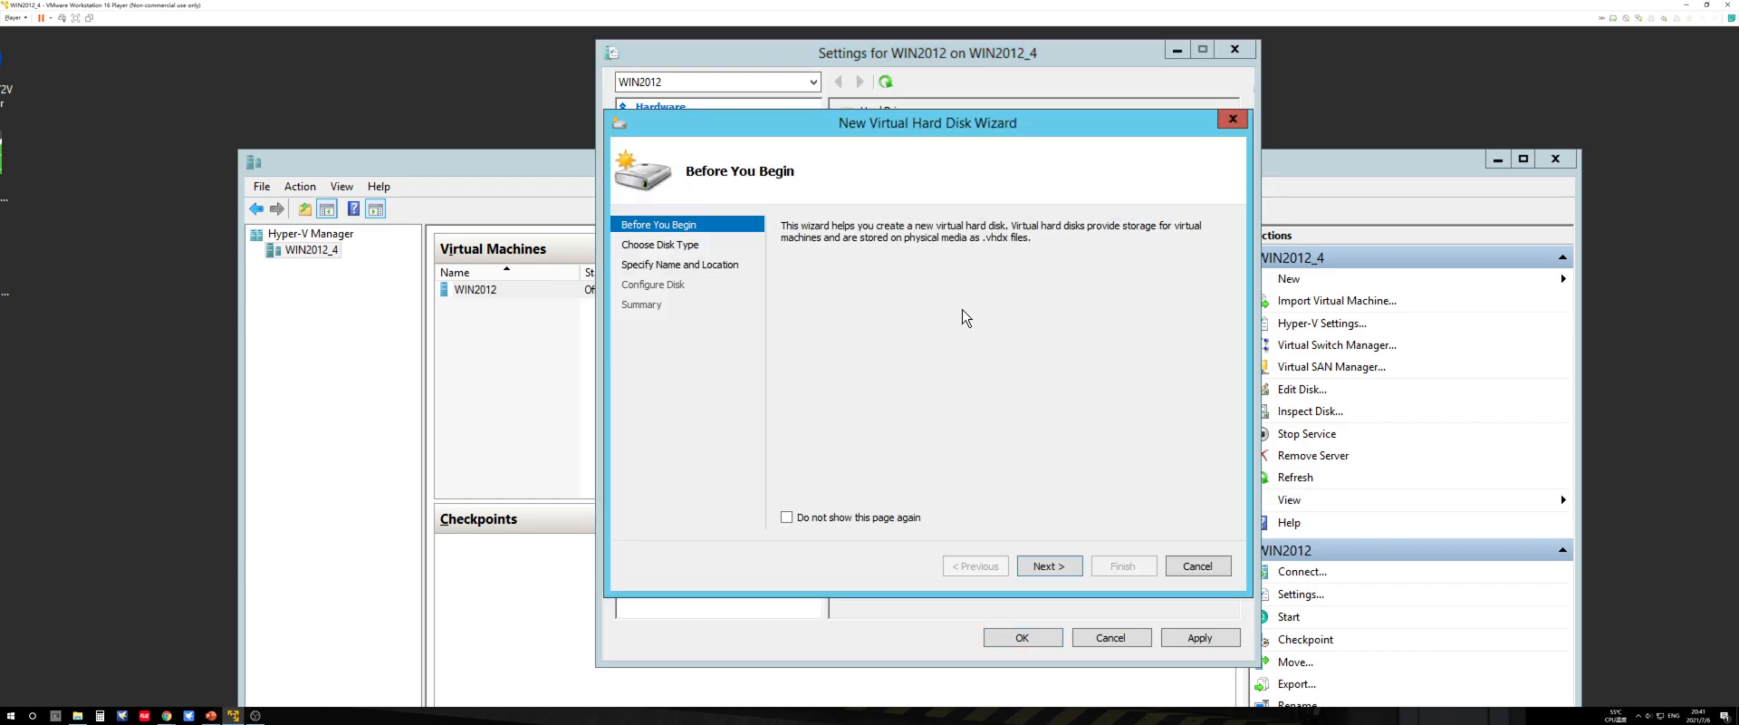
left_click(1067, 569)
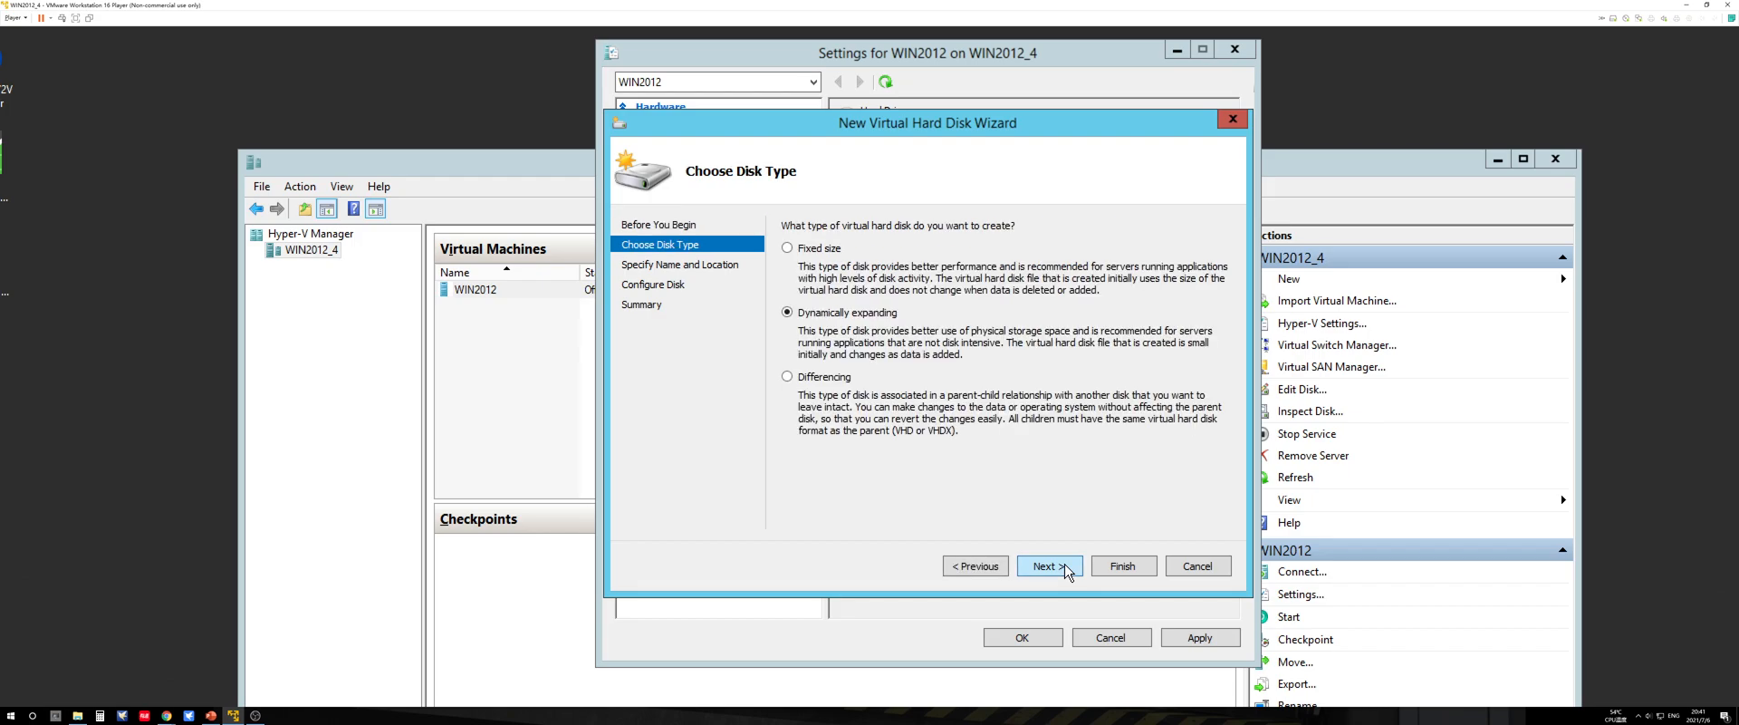
left_click(1067, 569)
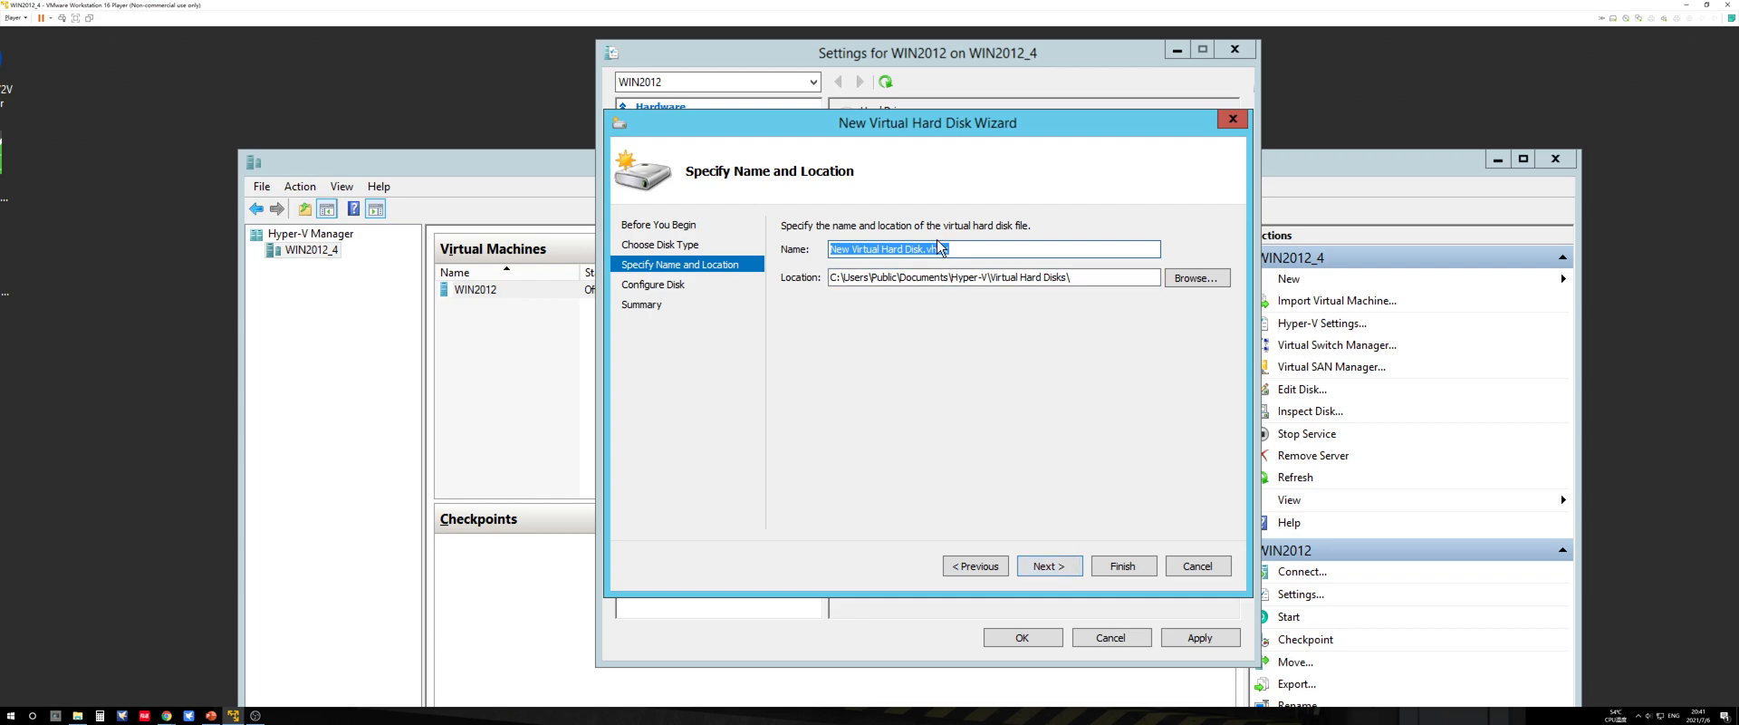
left_click(927, 250)
left_click_drag(924, 249, 734, 254)
type("Test")
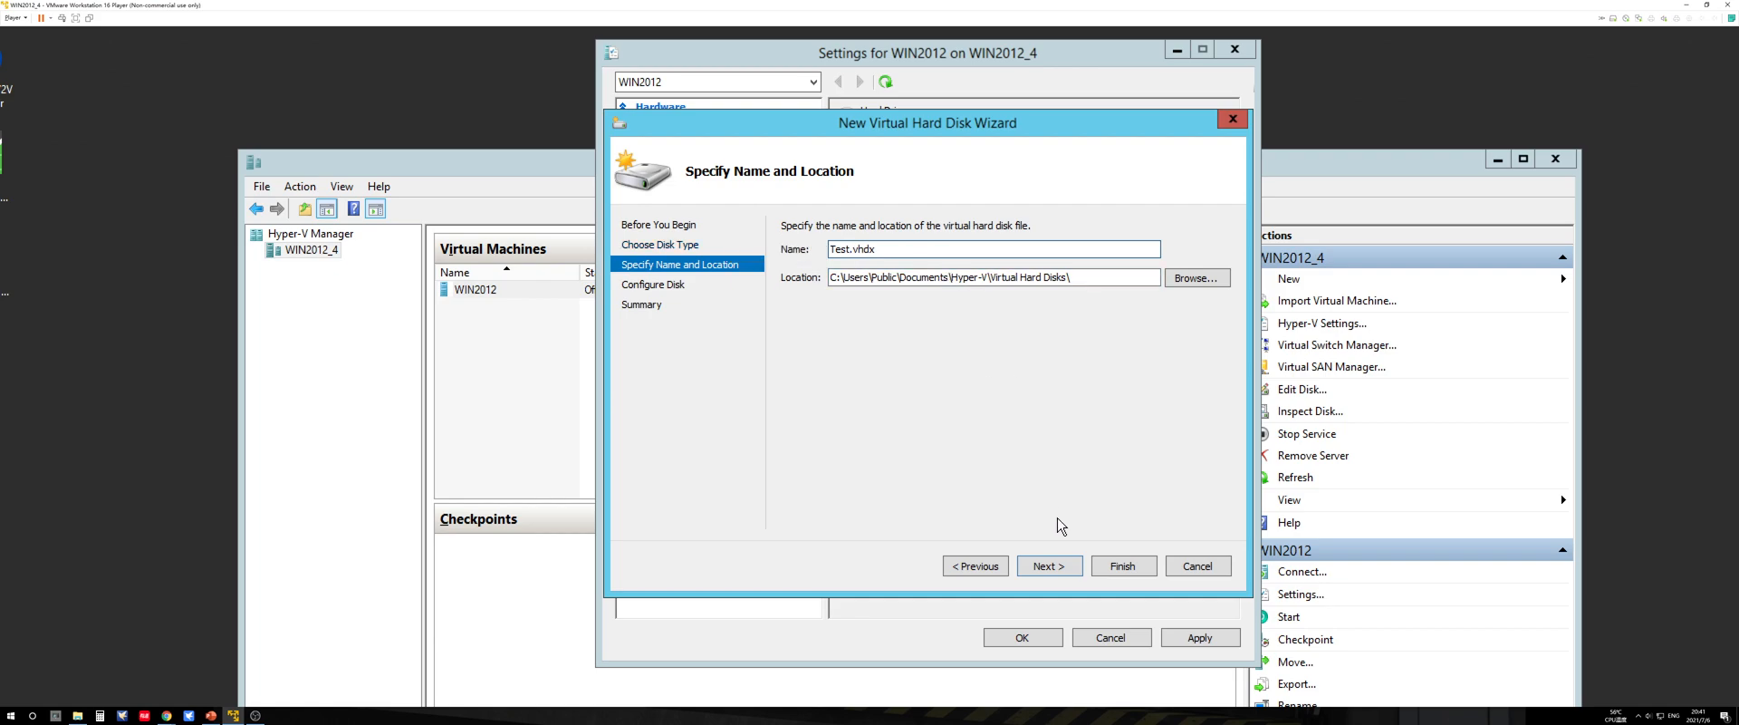
Step: Set the new blank virtual hard disk's size to 2 GB, try to create it, and read the error details
left_click(1067, 565)
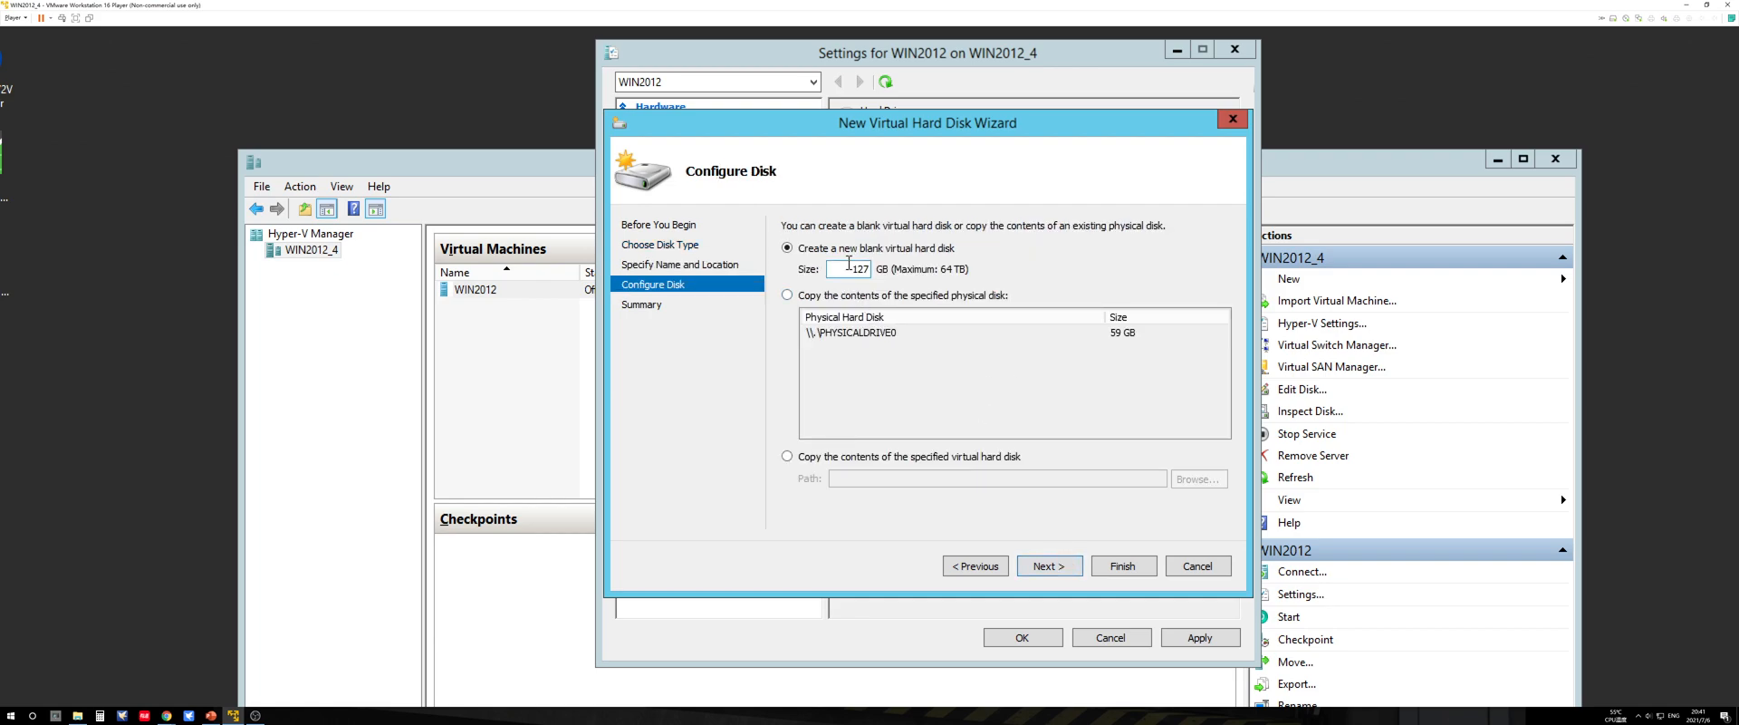
type("2")
left_click(1065, 567)
left_click(1123, 573)
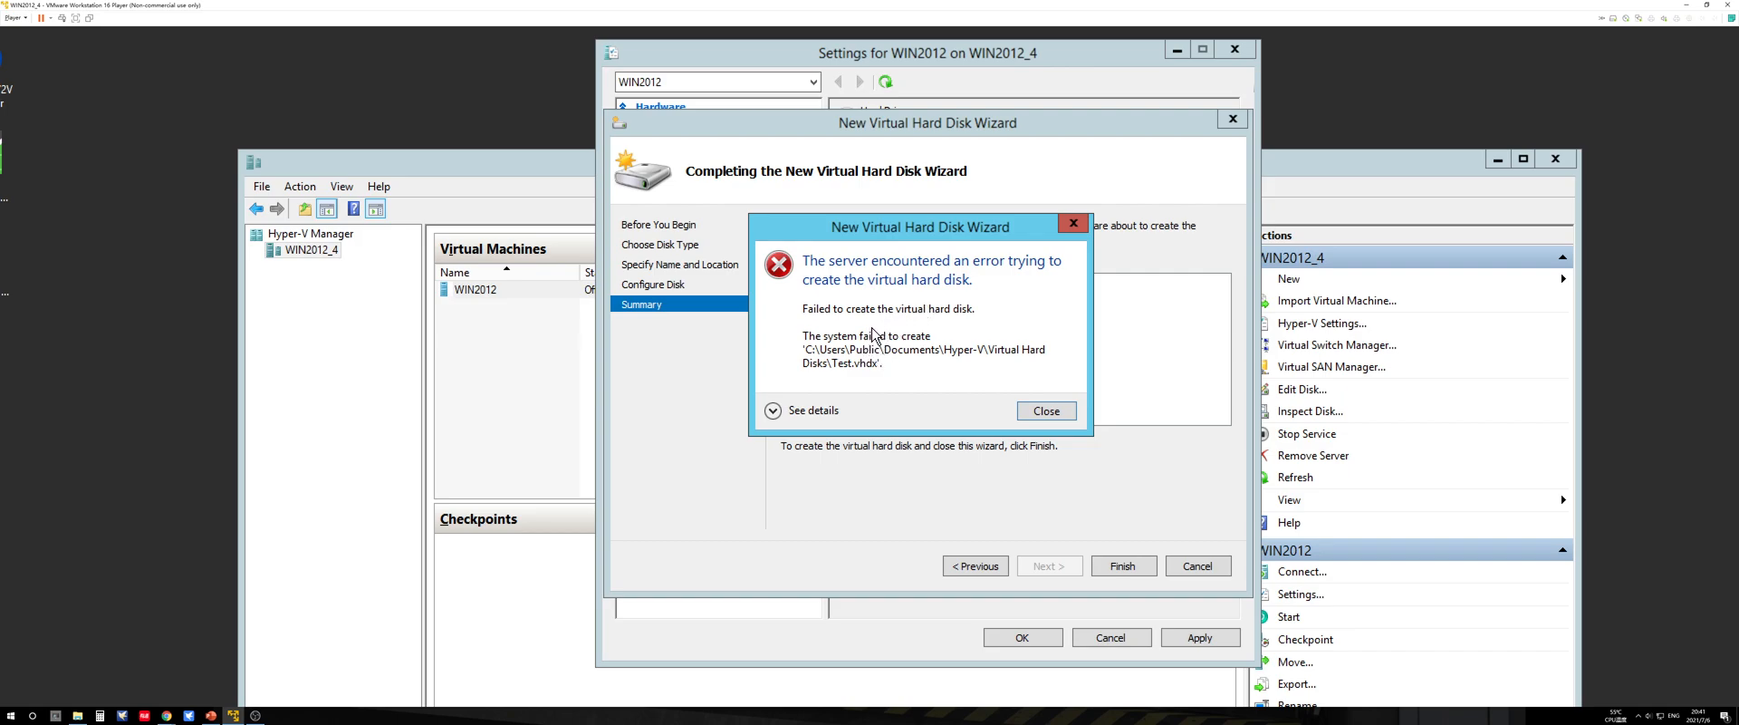
left_click(772, 410)
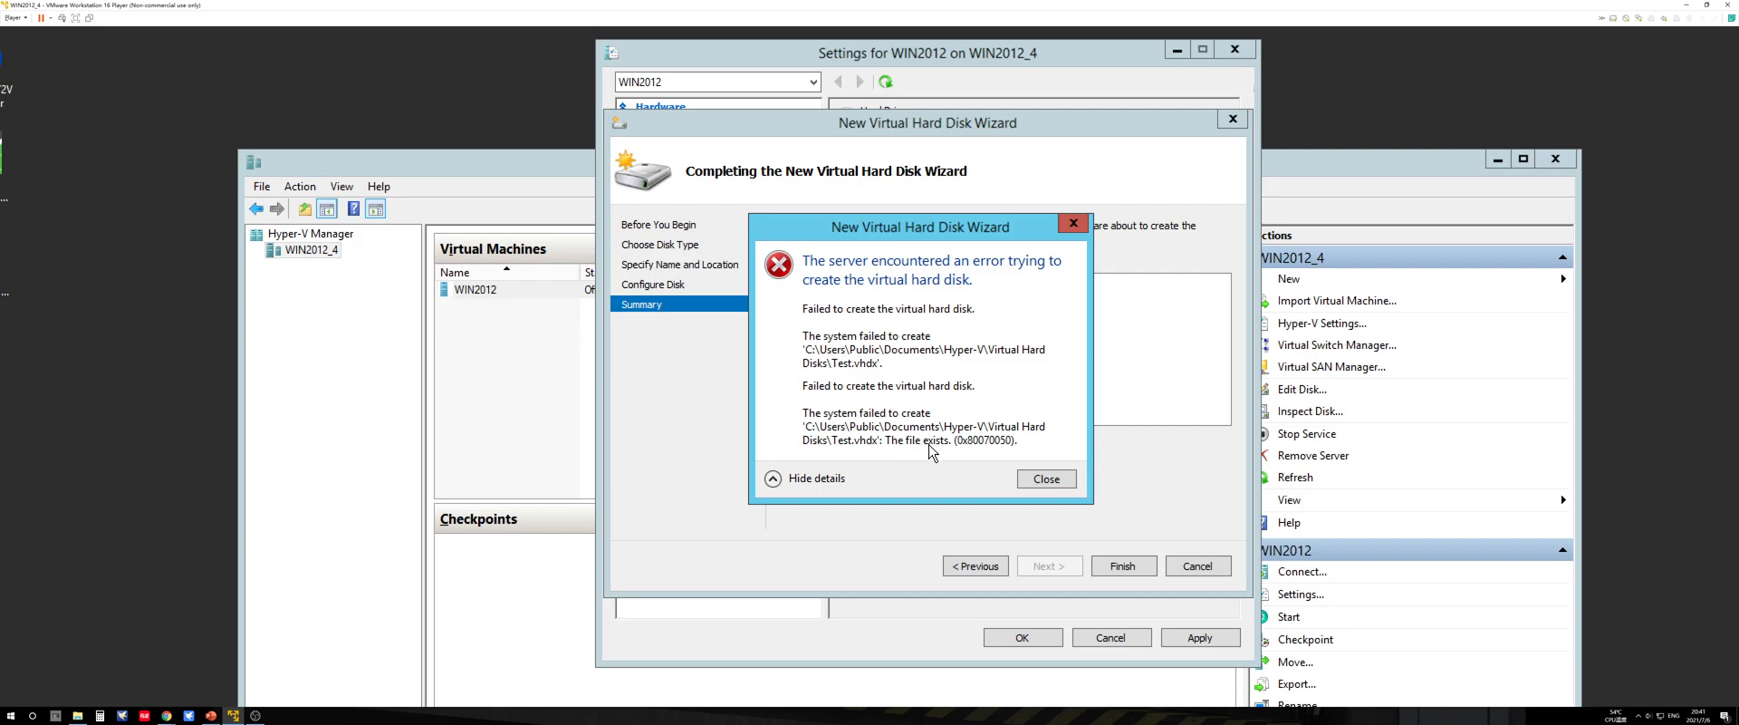
left_click(1049, 479)
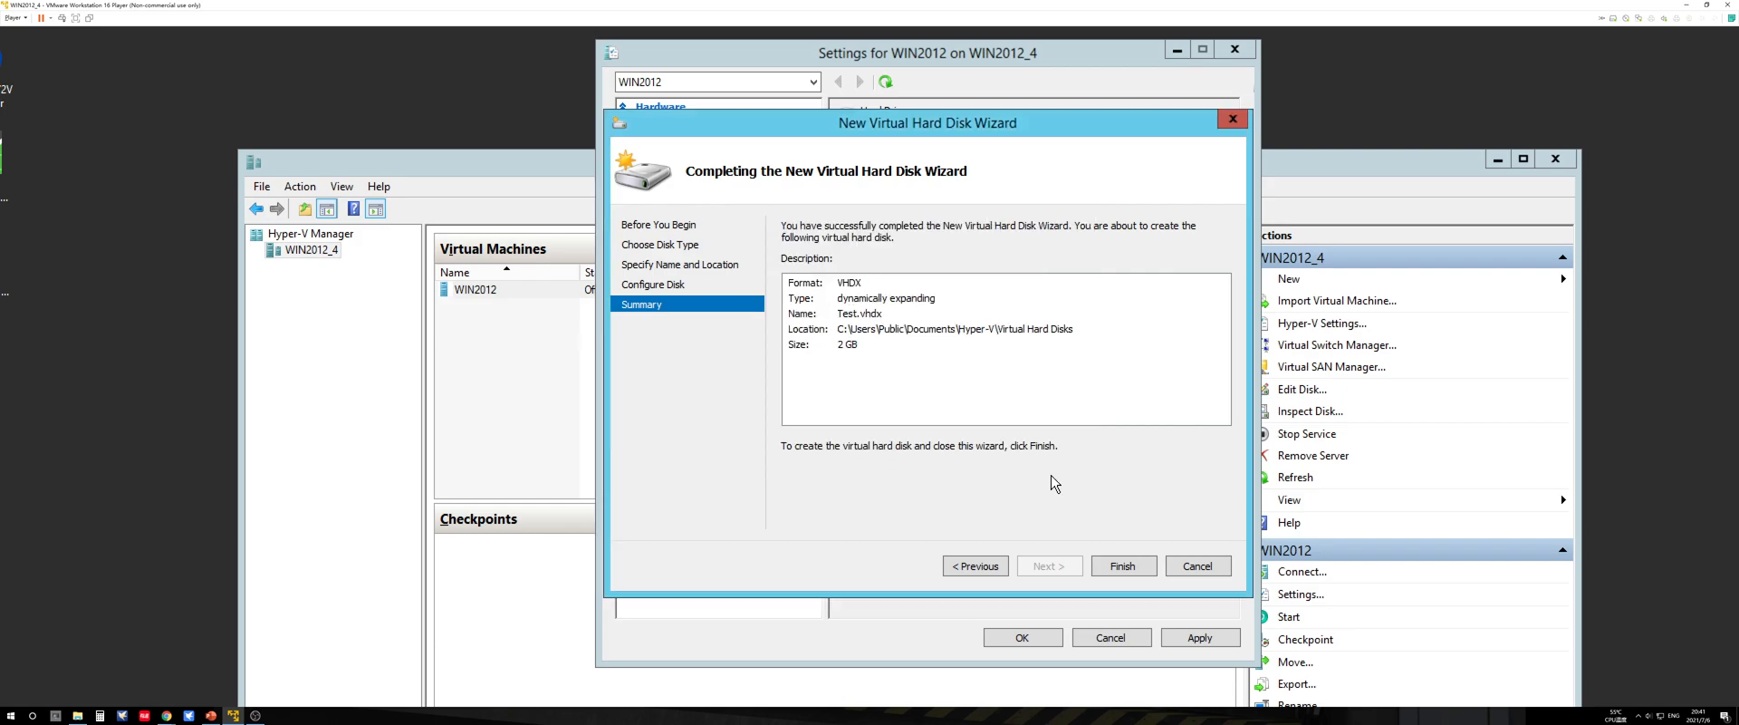
Step: Go back to the disk's name and location and rename the virtual hard disk file as VHD-Test.vhdx
left_click(977, 567)
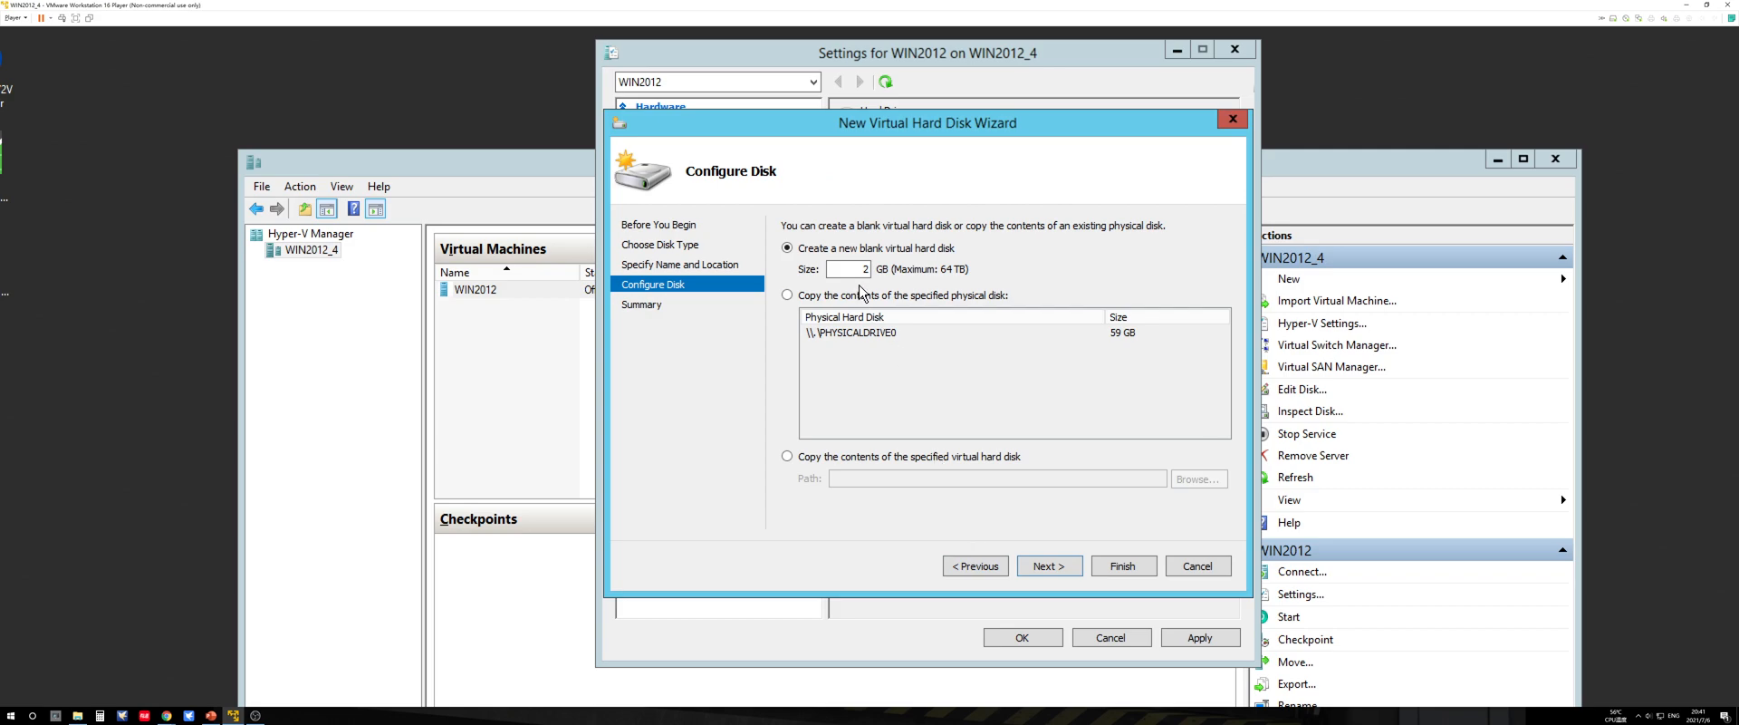
left_click(975, 566)
left_click(849, 250)
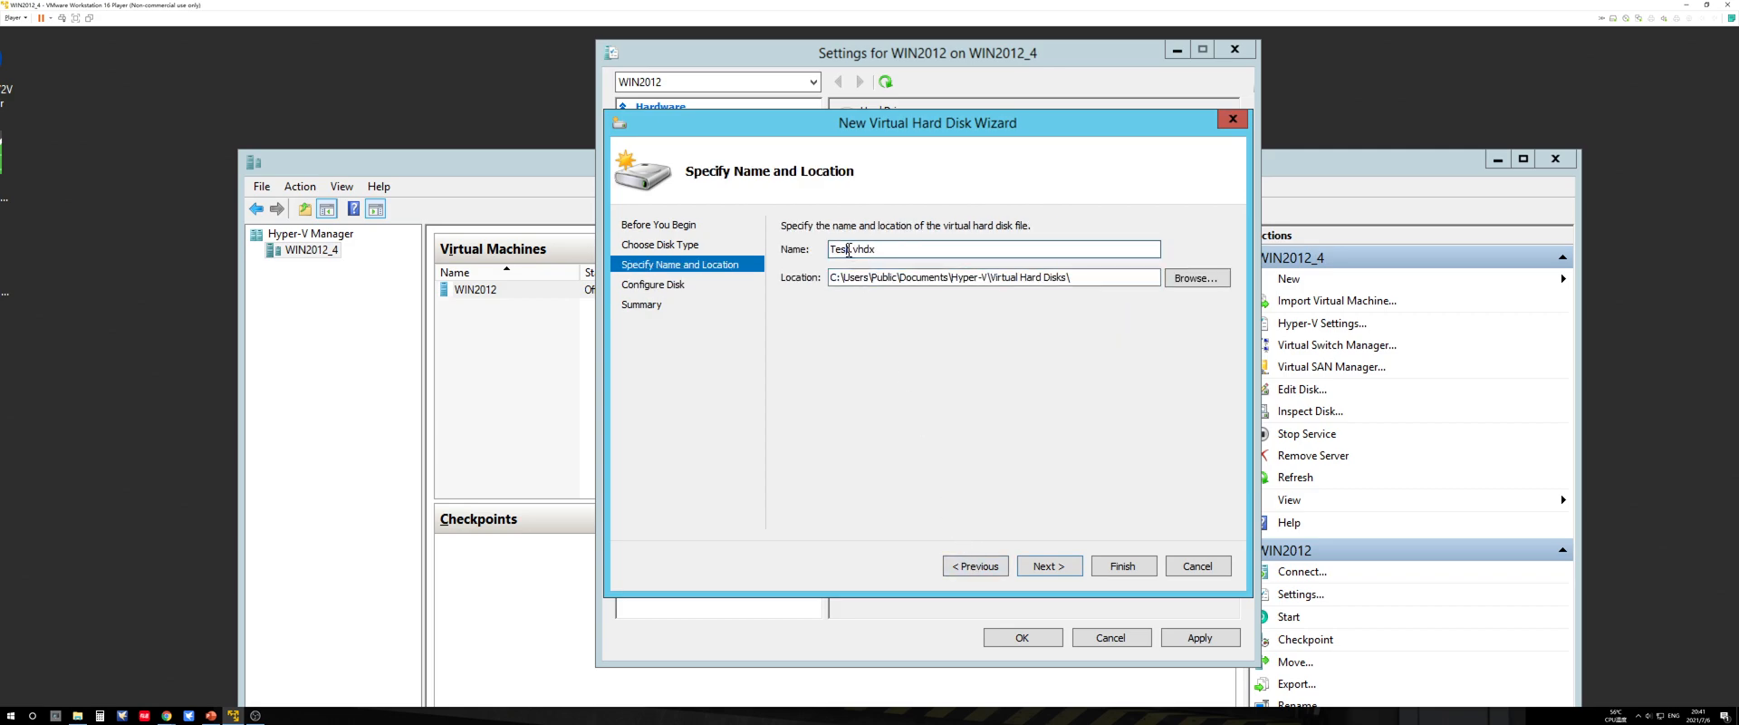
key("BackSpace")
key("BackSpace")
key("BackSpace")
key("BackSpace")
type("VHD-Test")
Step: Create the VHD-Test.vhdx virtual hard disk and apply the changed settings to the virtual machine
left_click(1049, 571)
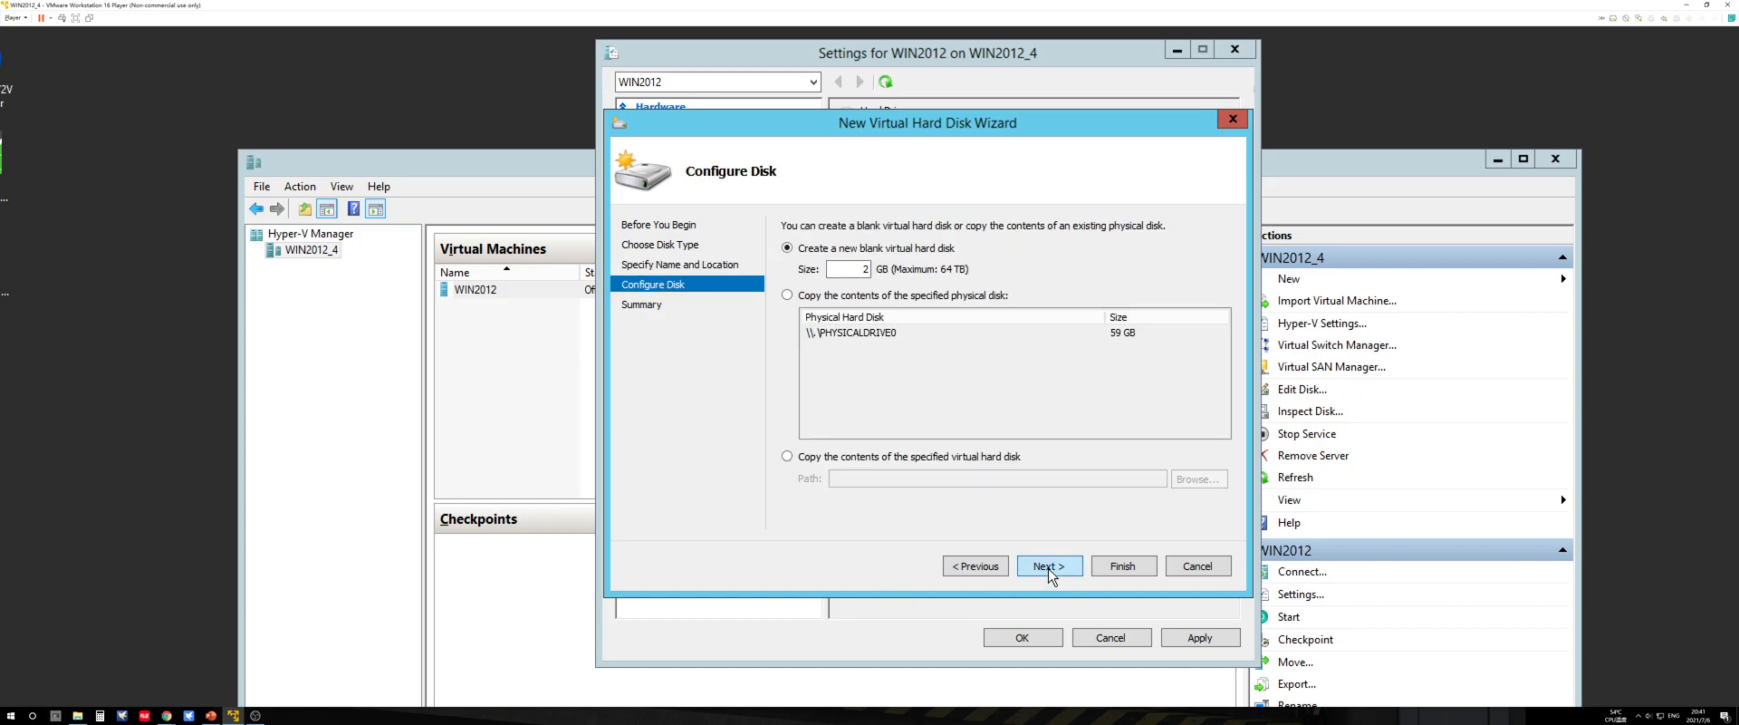
left_click(1051, 570)
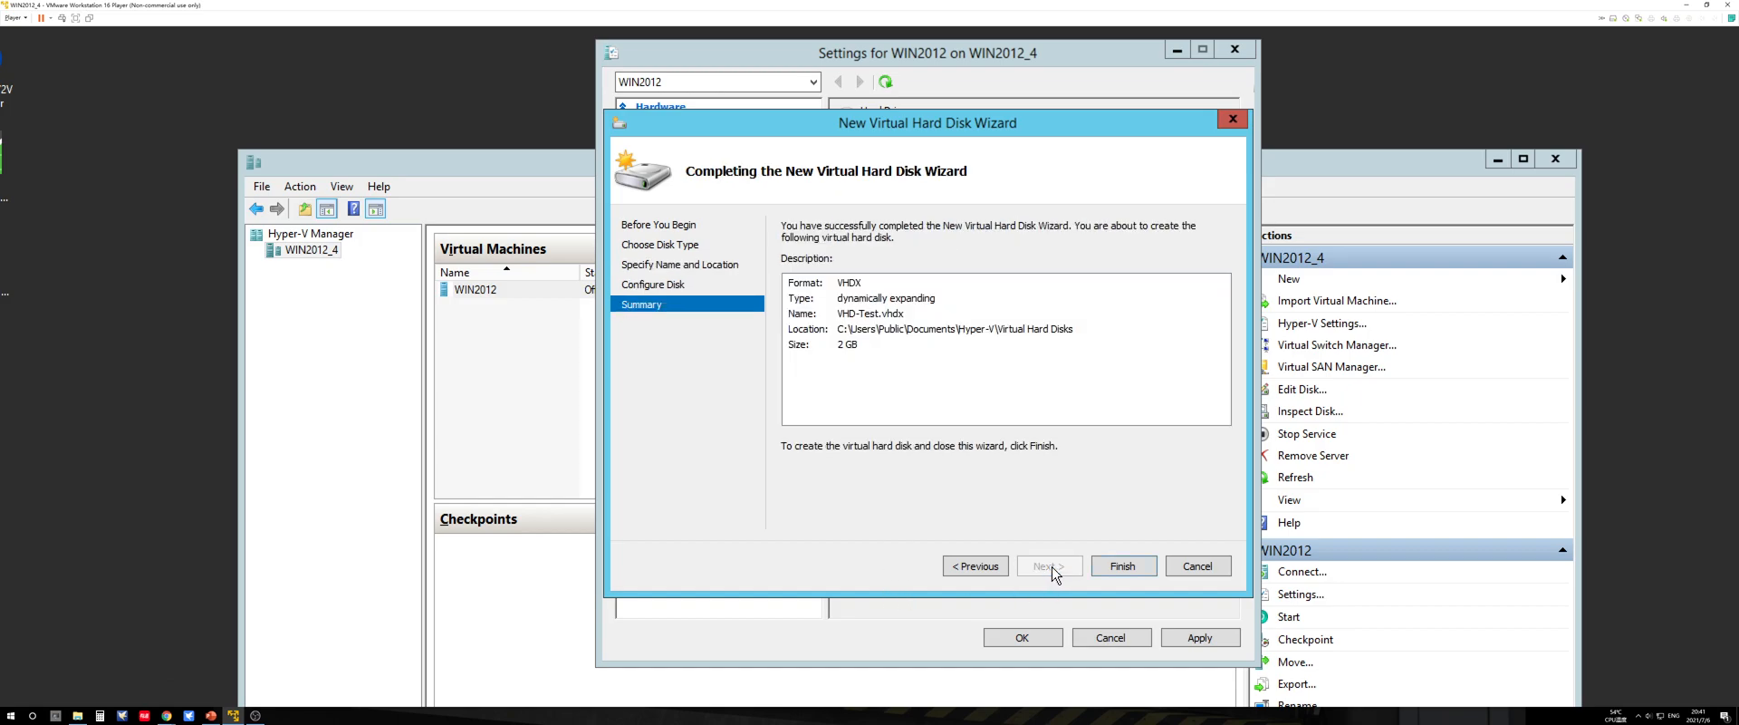
left_click(1098, 566)
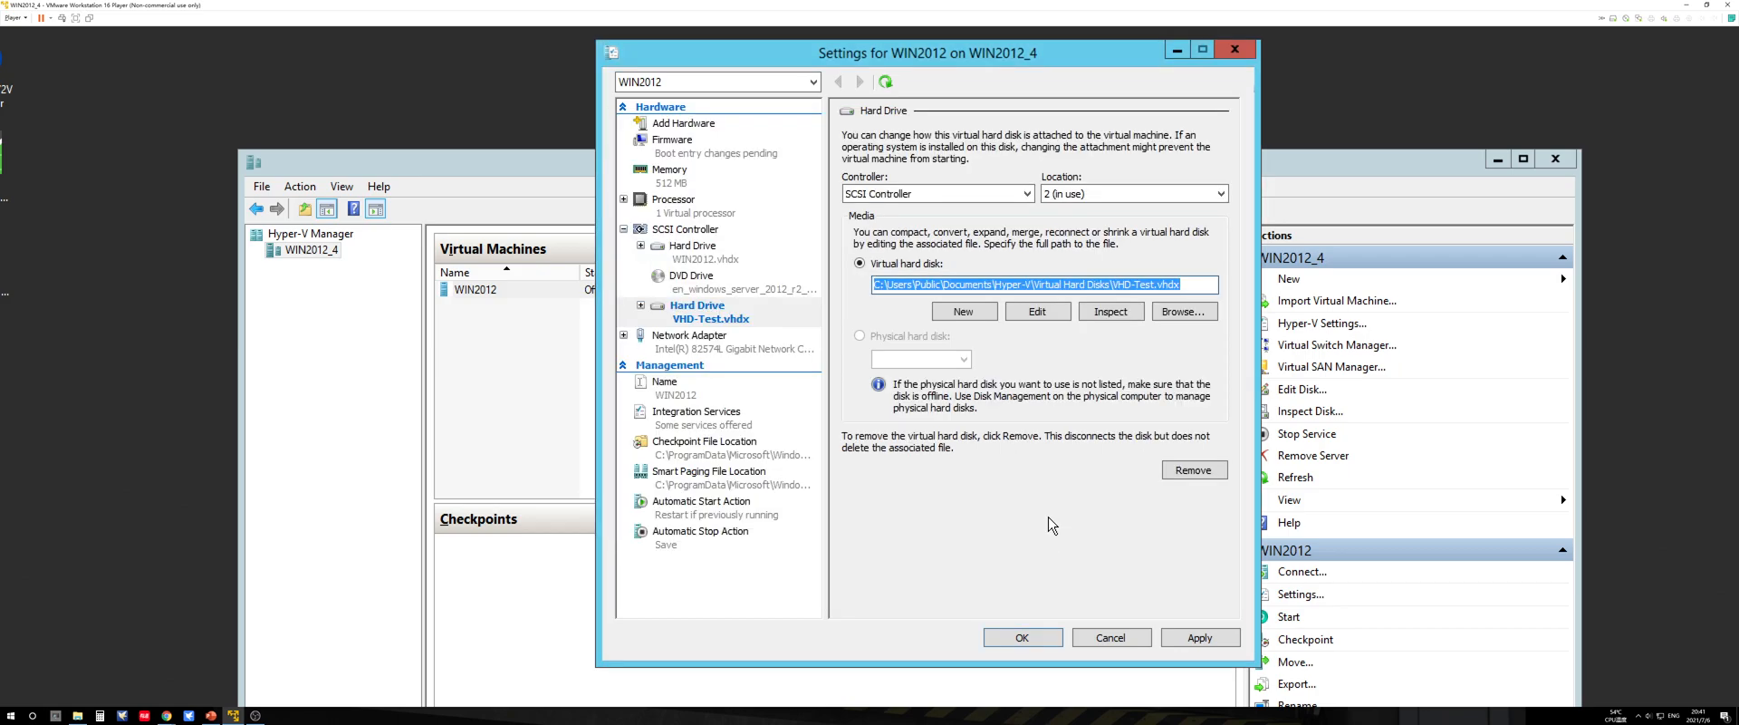
left_click(742, 318)
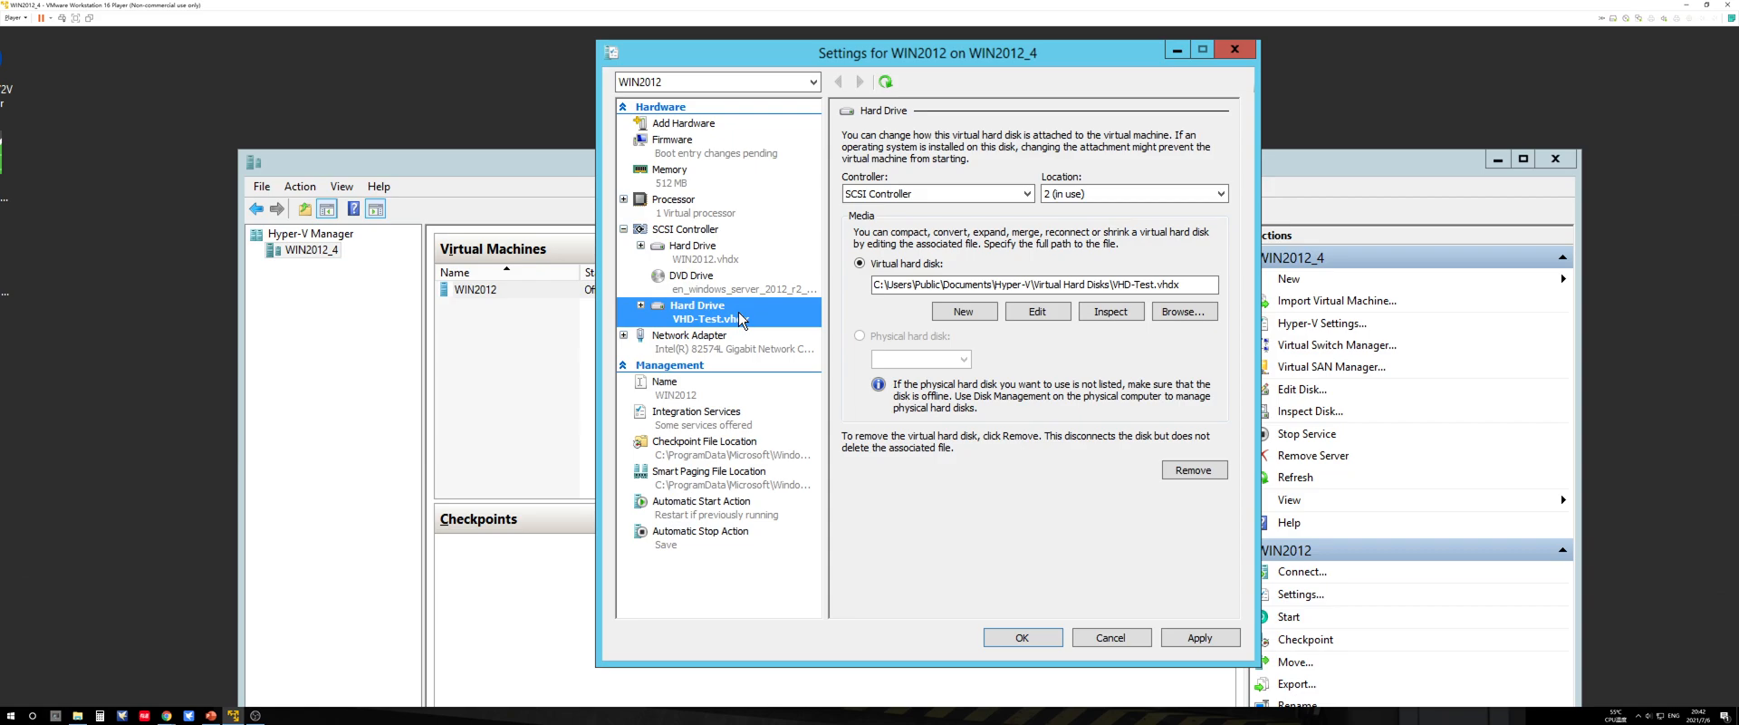
left_click(1165, 637)
left_click(1037, 637)
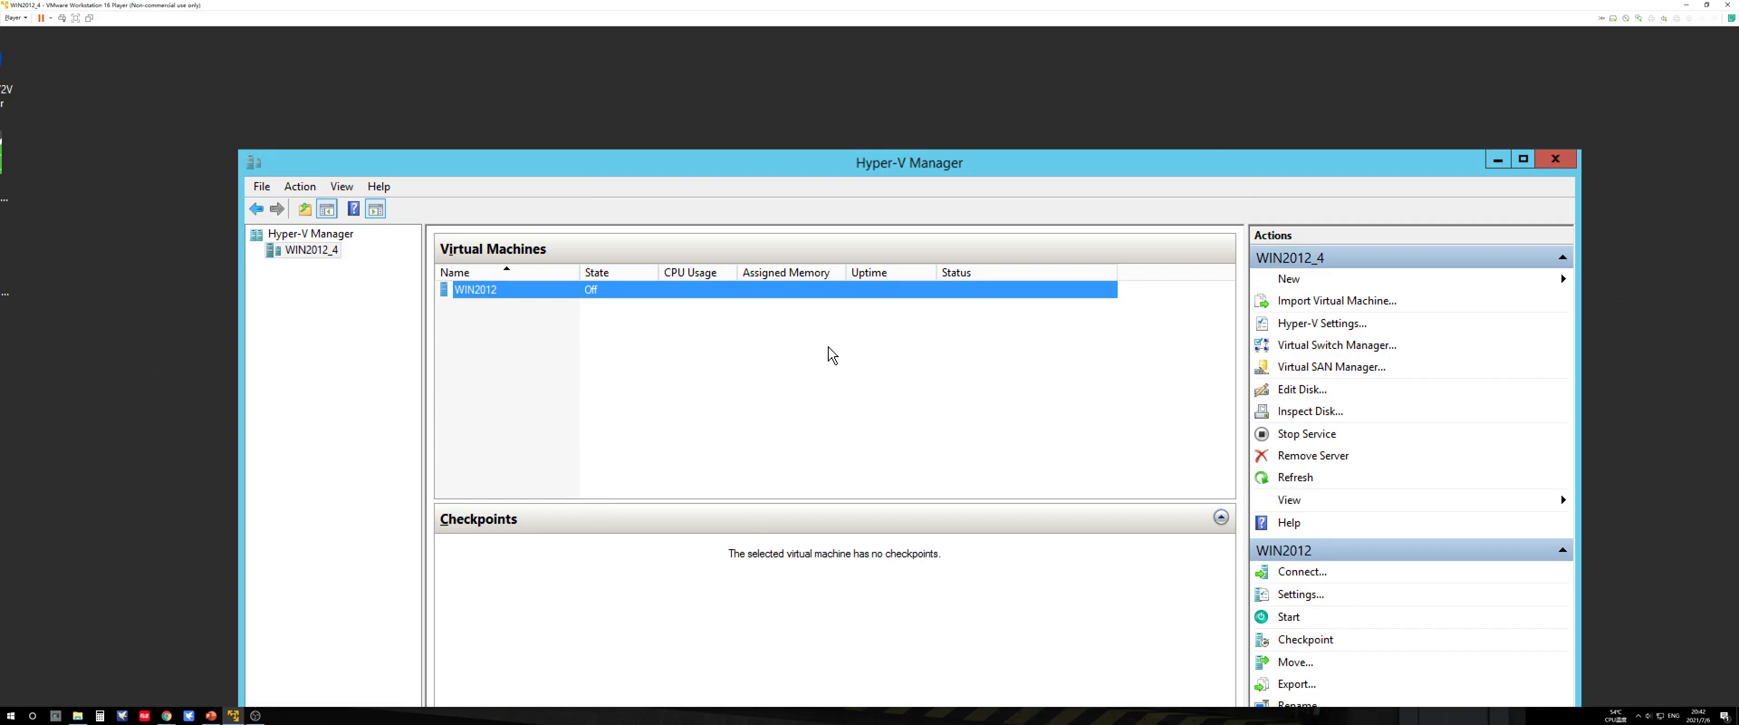
Step: Connect to the WIN2012 virtual machine and start it
right_click(516, 297)
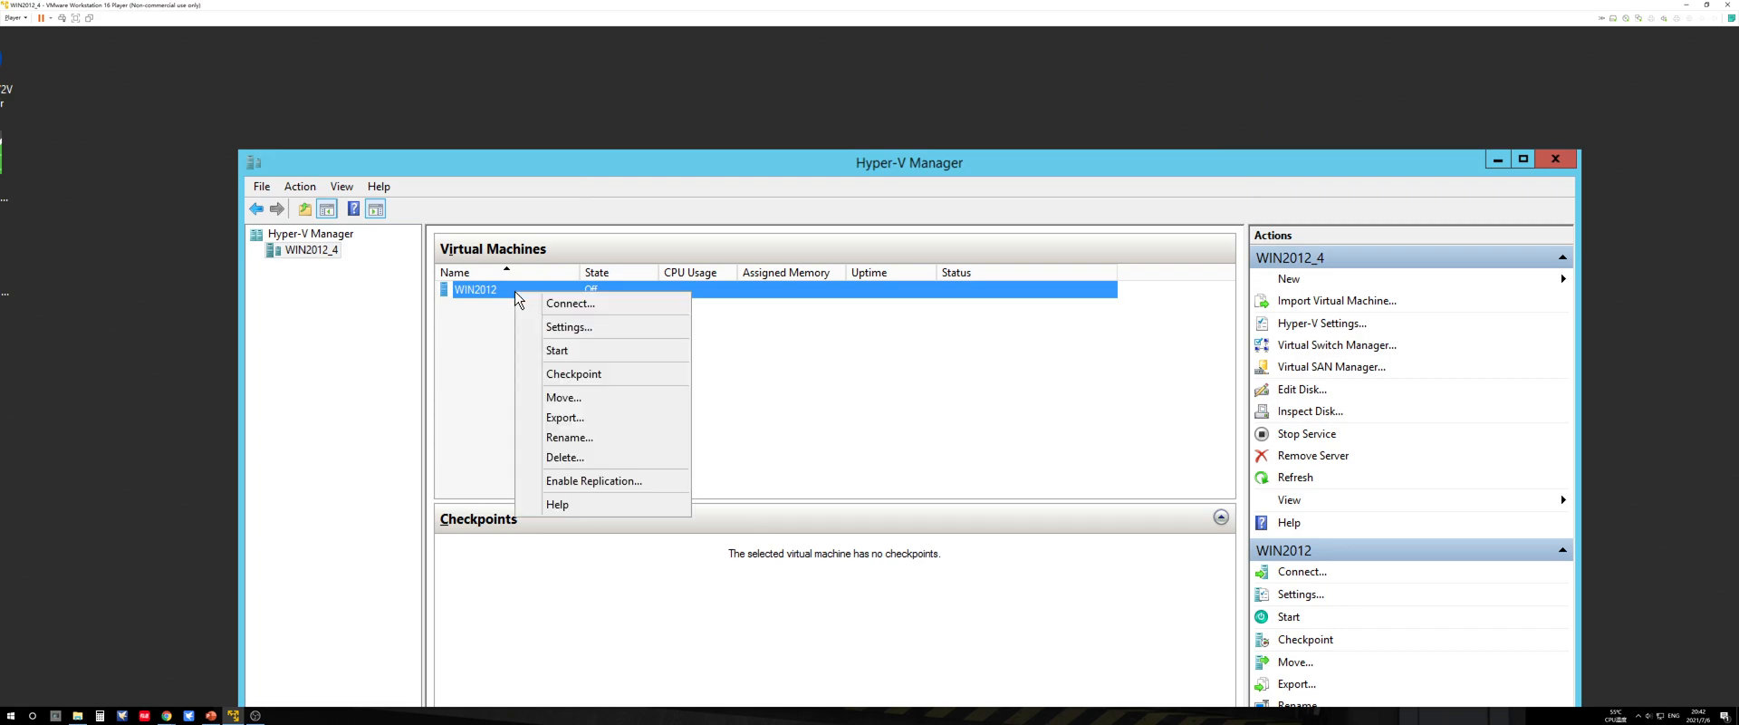
left_click(556, 308)
left_click_drag(1454, 193, 665, 113)
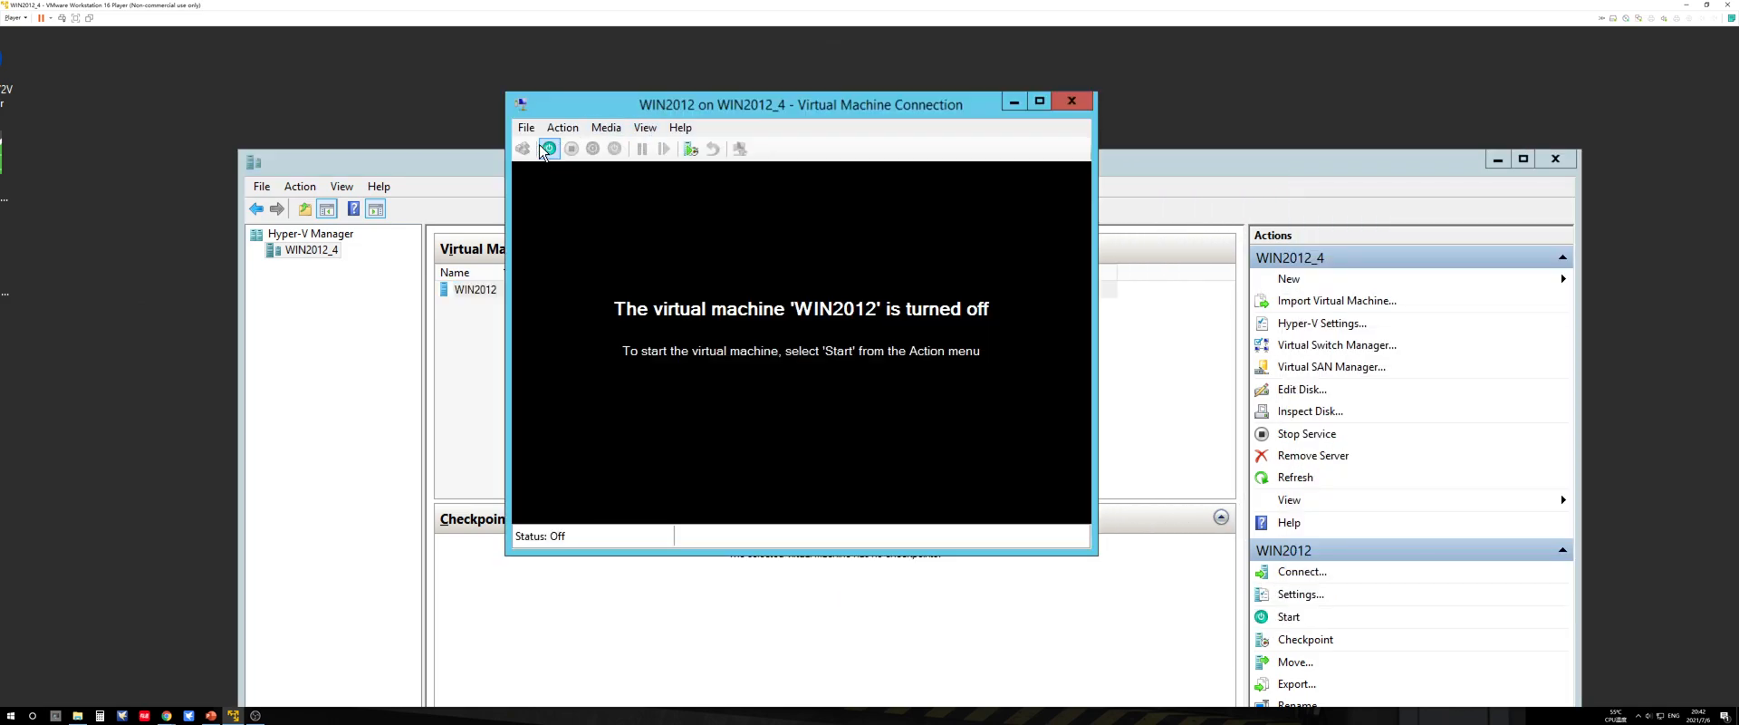
left_click(547, 148)
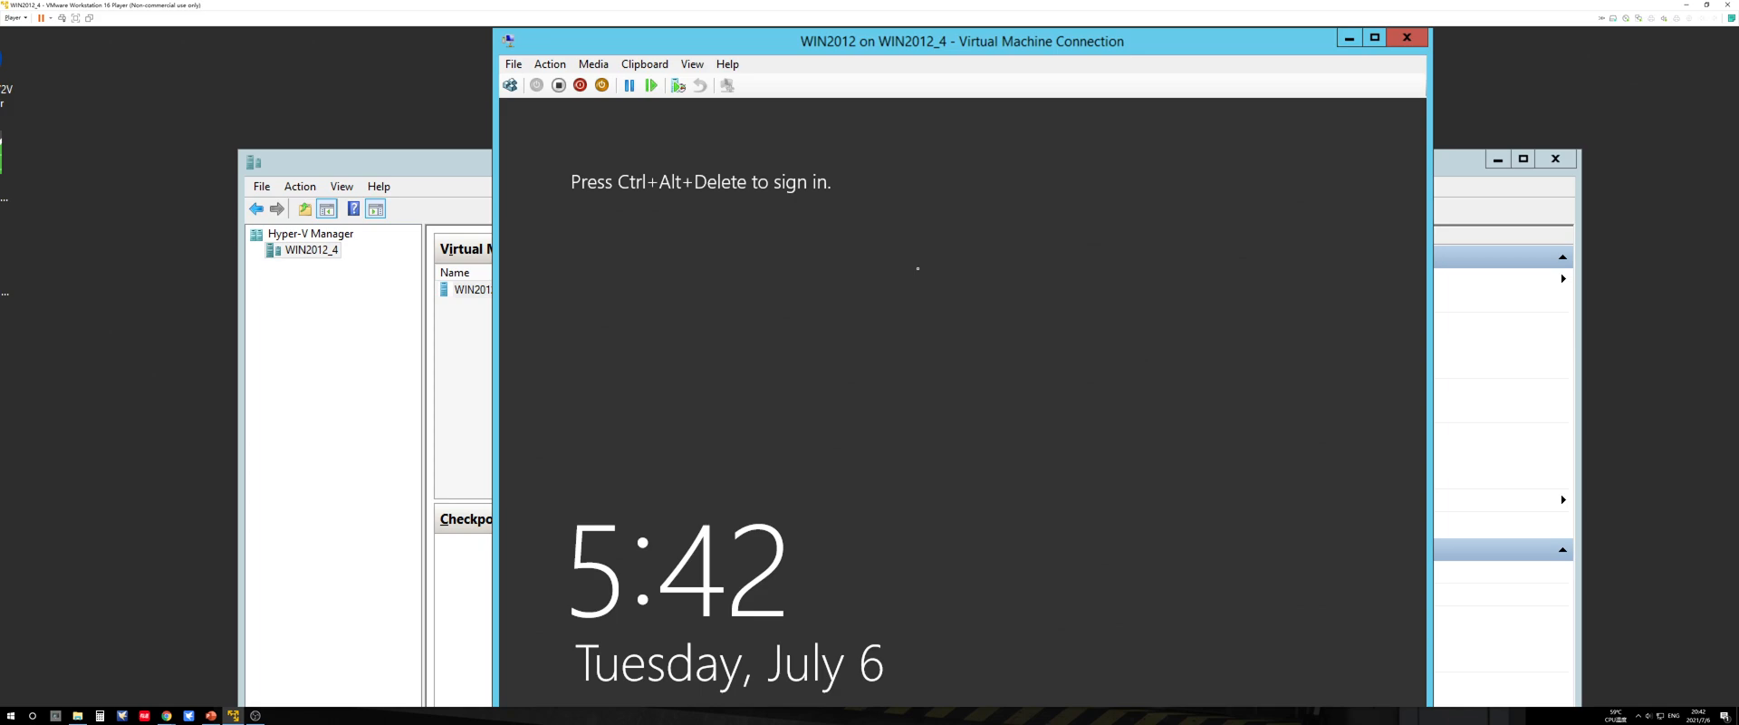
Step: Send Ctrl+Alt+Delete to the WIN2012 guest and sign in with the account password
left_click(552, 65)
left_click(557, 68)
left_click(560, 70)
left_click(566, 84)
type("********")
key("Return")
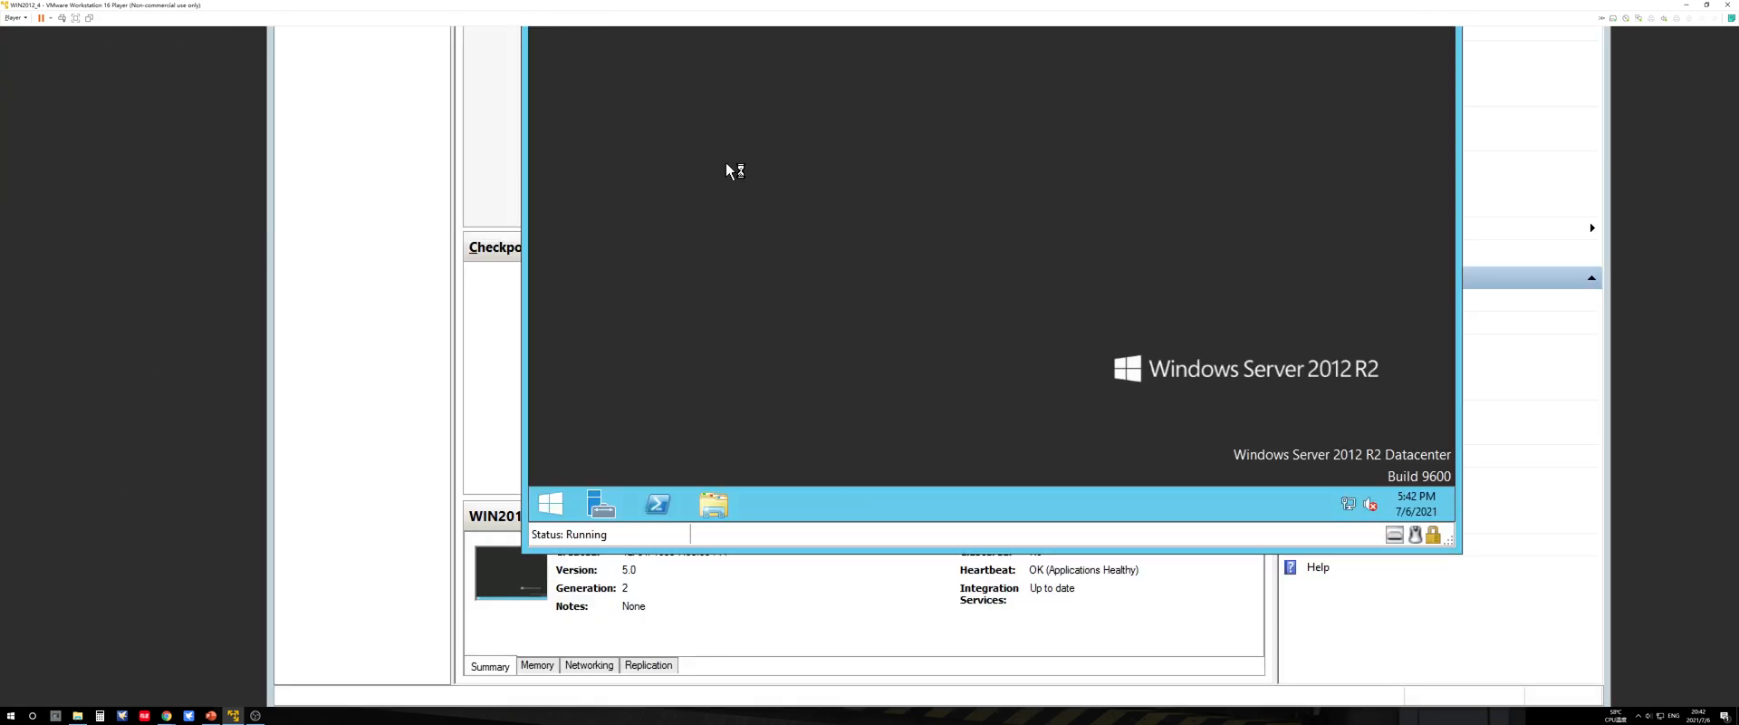
Step: Examine the drives listed under This PC inside the guest, including Local Disk (C:), and close the window
left_click(714, 505)
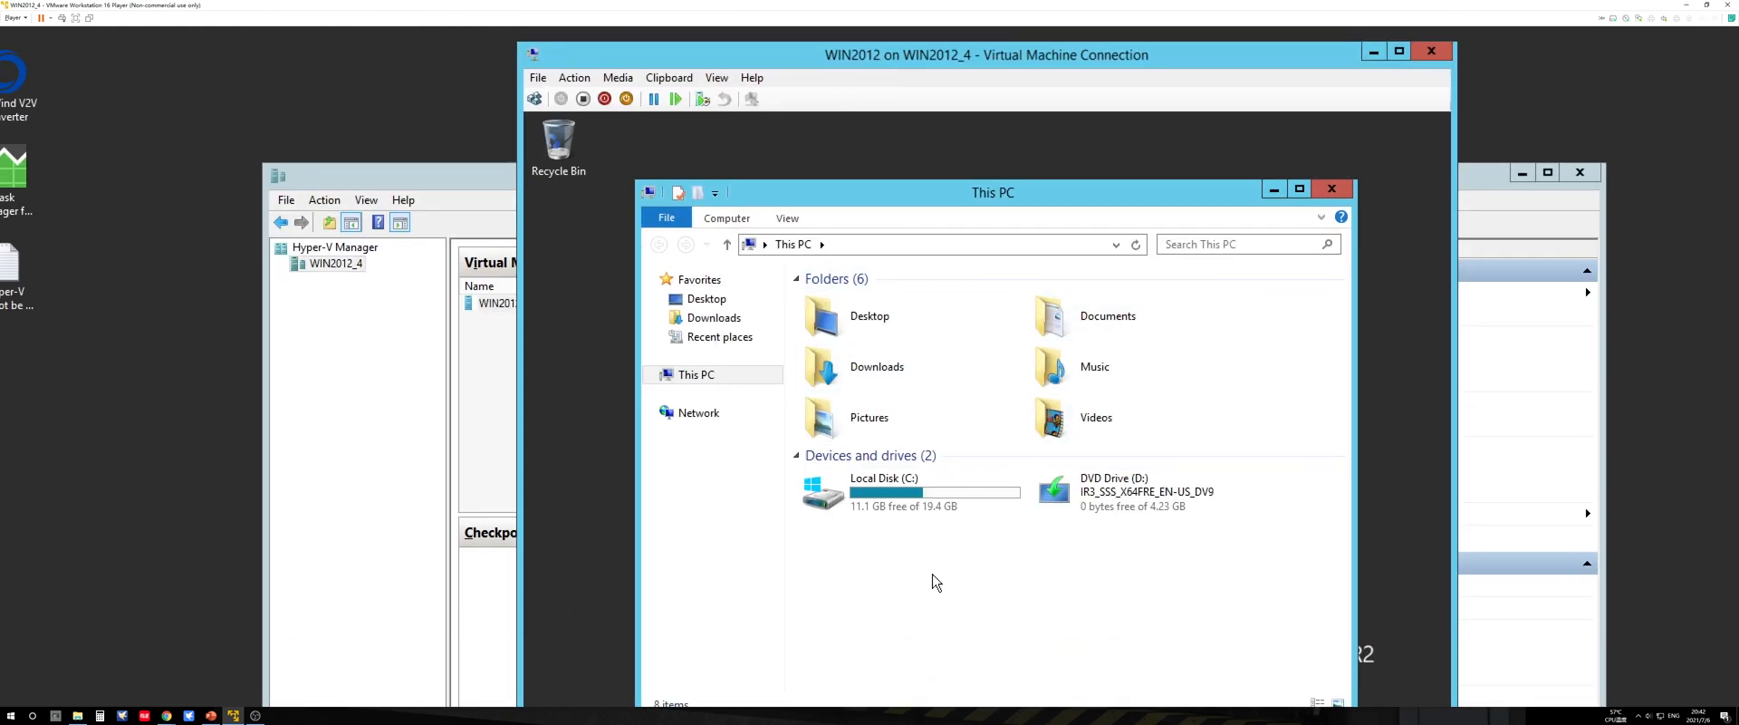
left_click(900, 507)
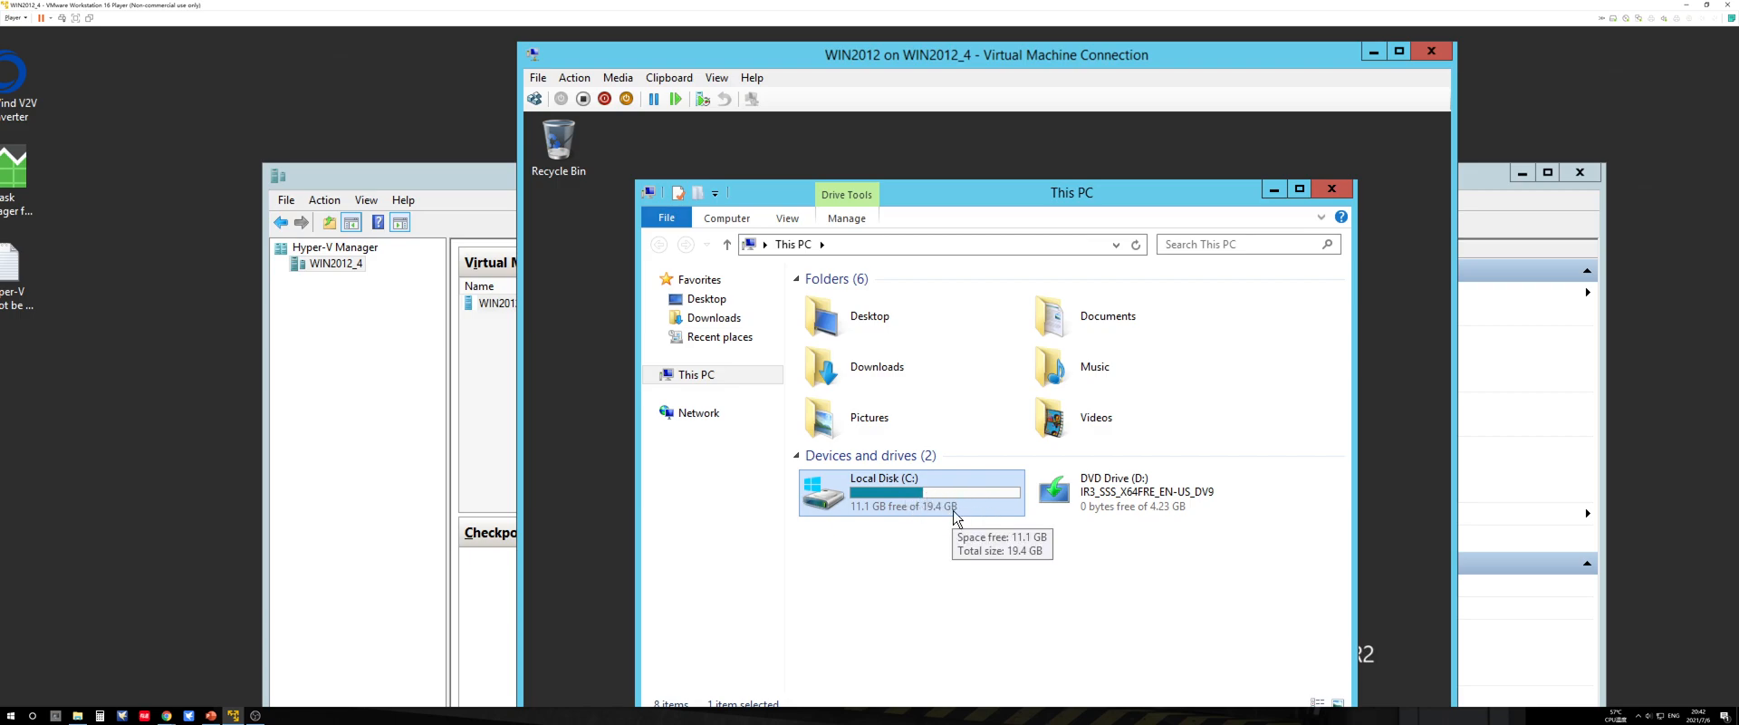
left_click(1328, 190)
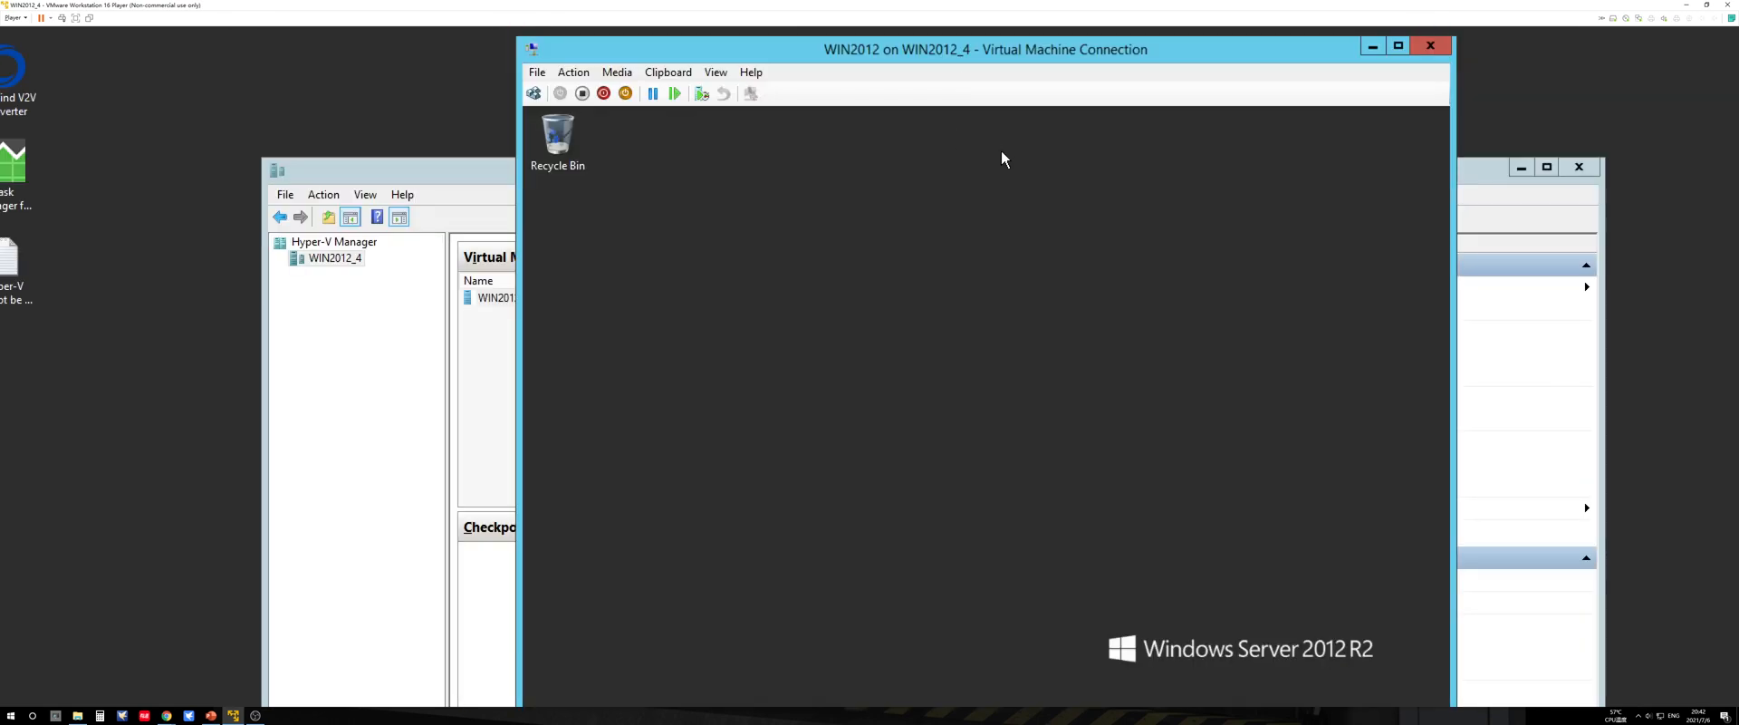
Step: Open a Command Prompt window inside the WIN2012 guest by running cmd
left_click_drag(990, 53, 971, 39)
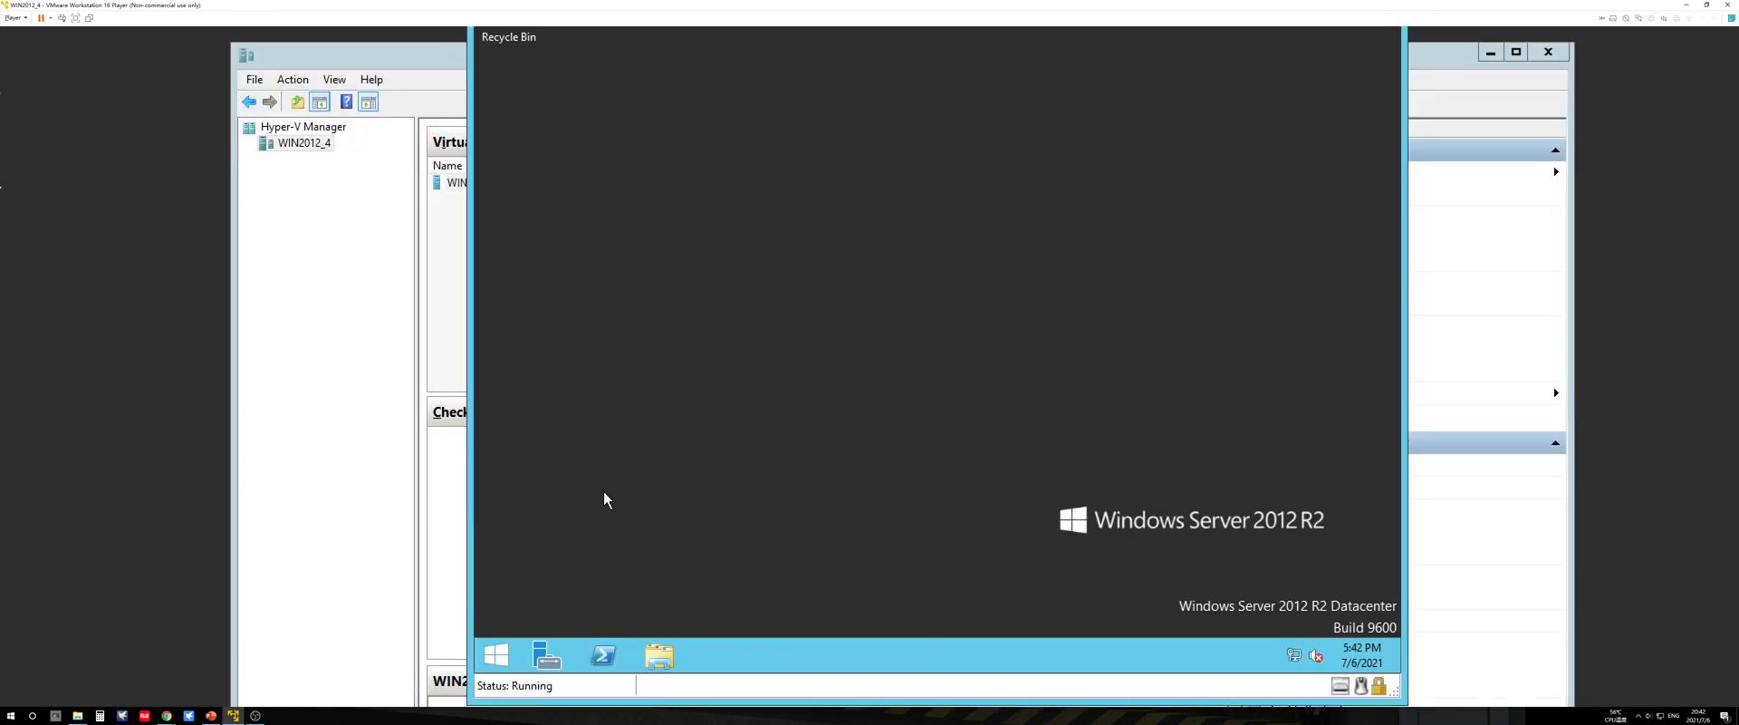
key("super+r")
type("cmd")
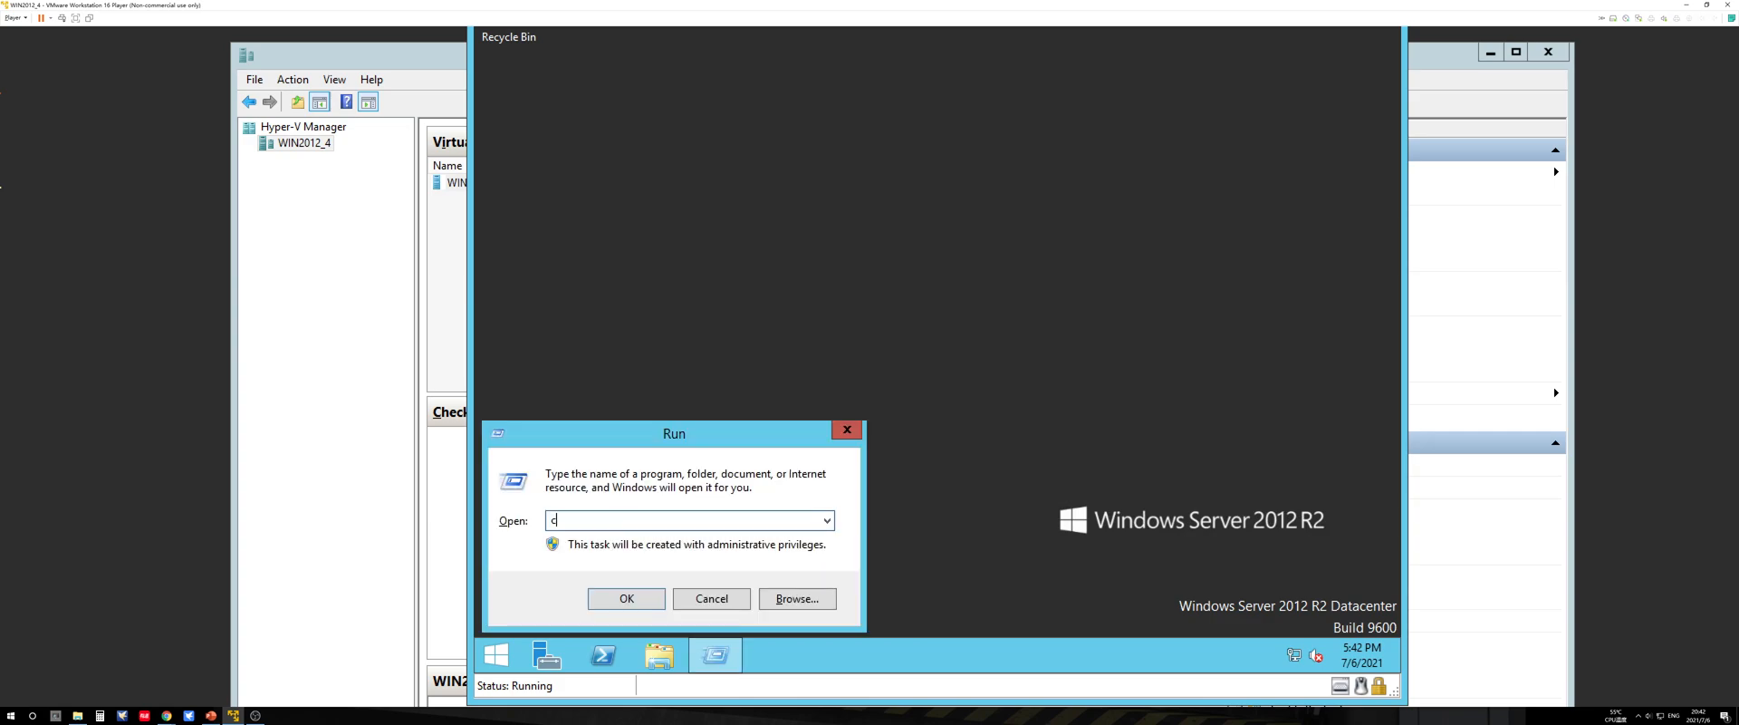
key("Return")
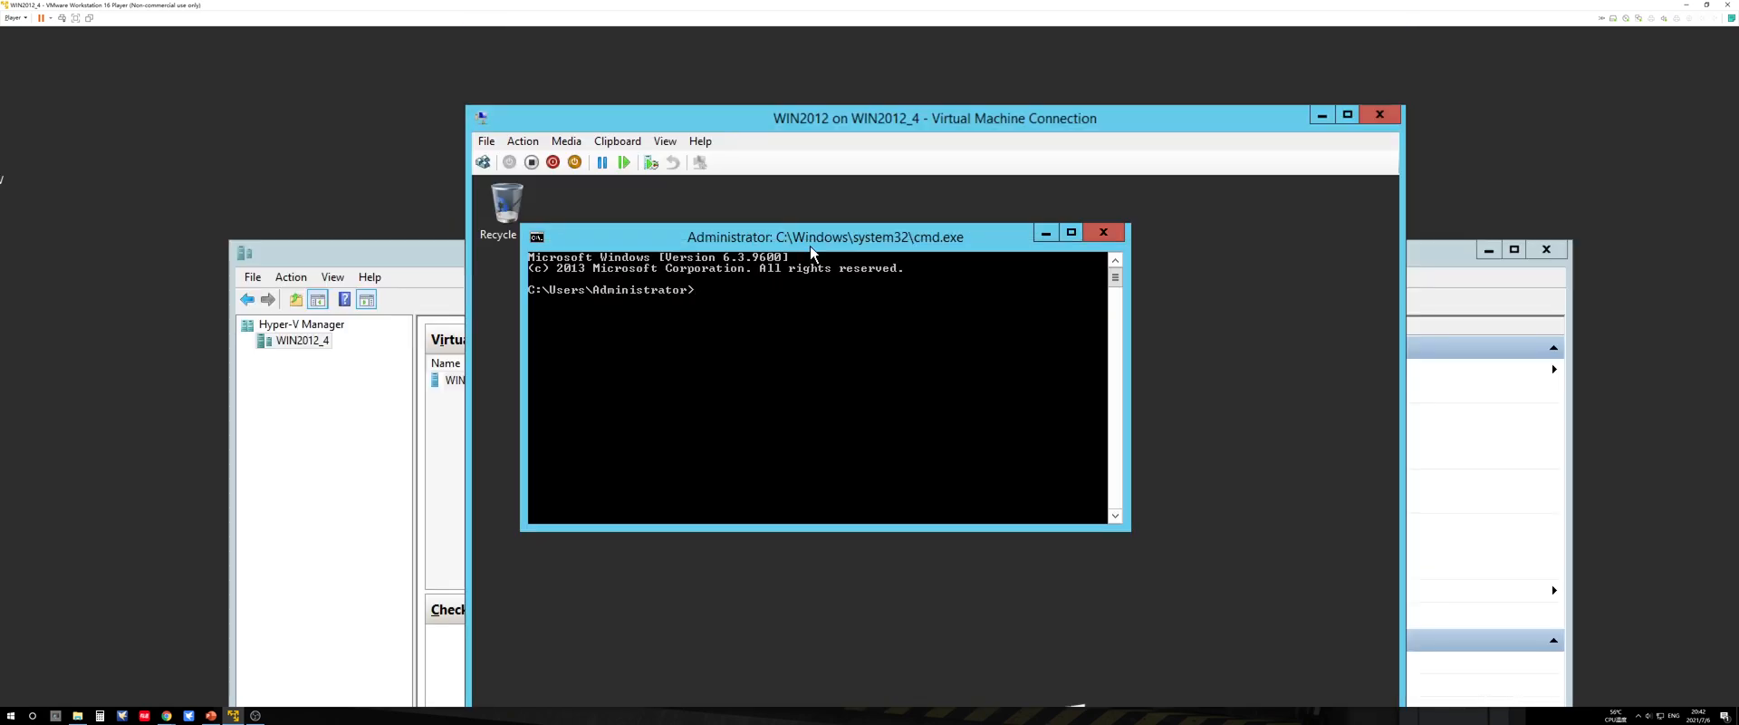
Step: Set the Command Prompt font to Lucida Console with a larger character size
right_click(810, 247)
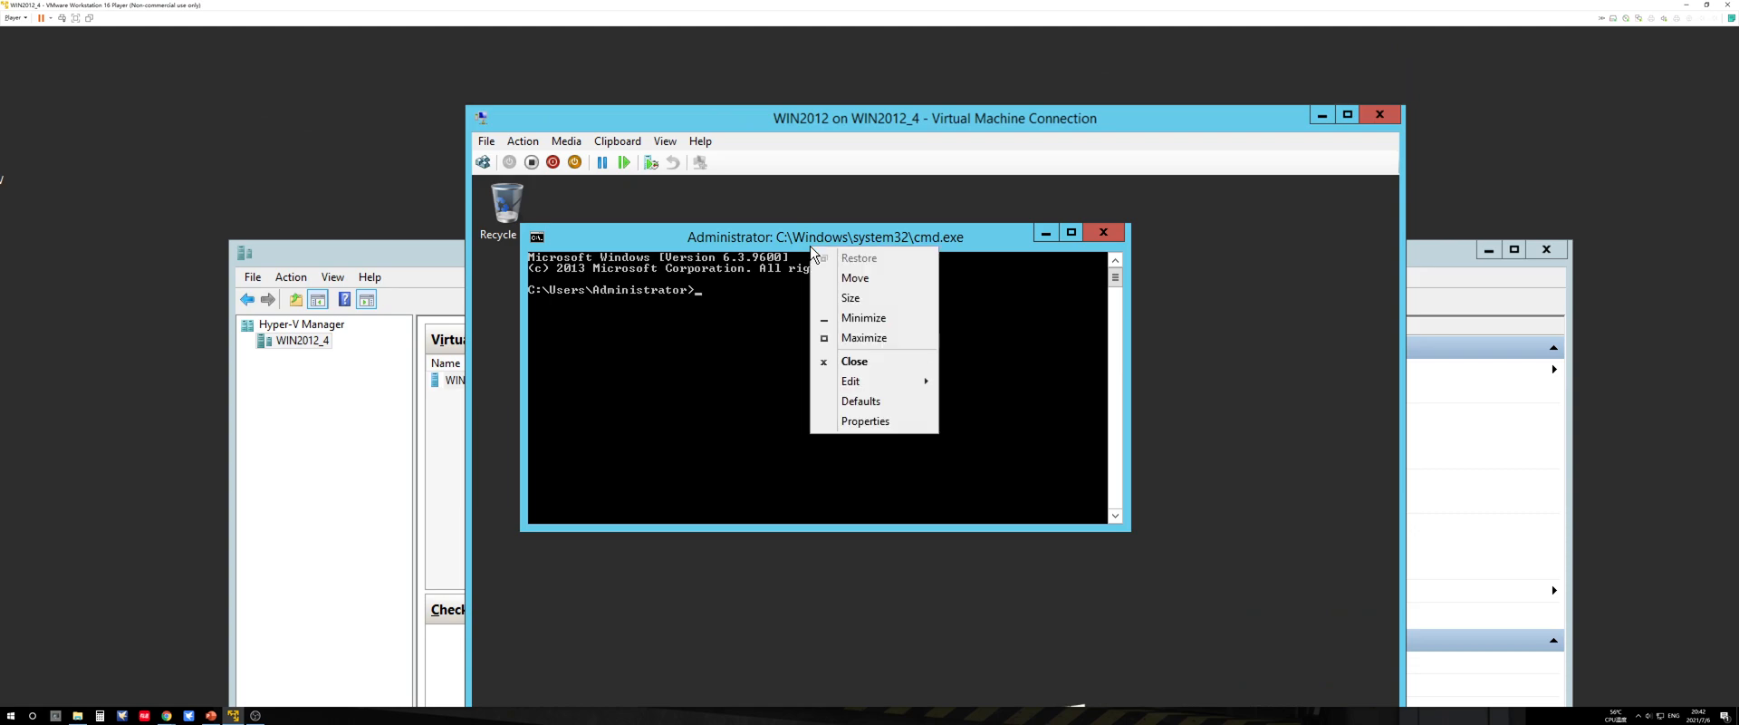
left_click(884, 426)
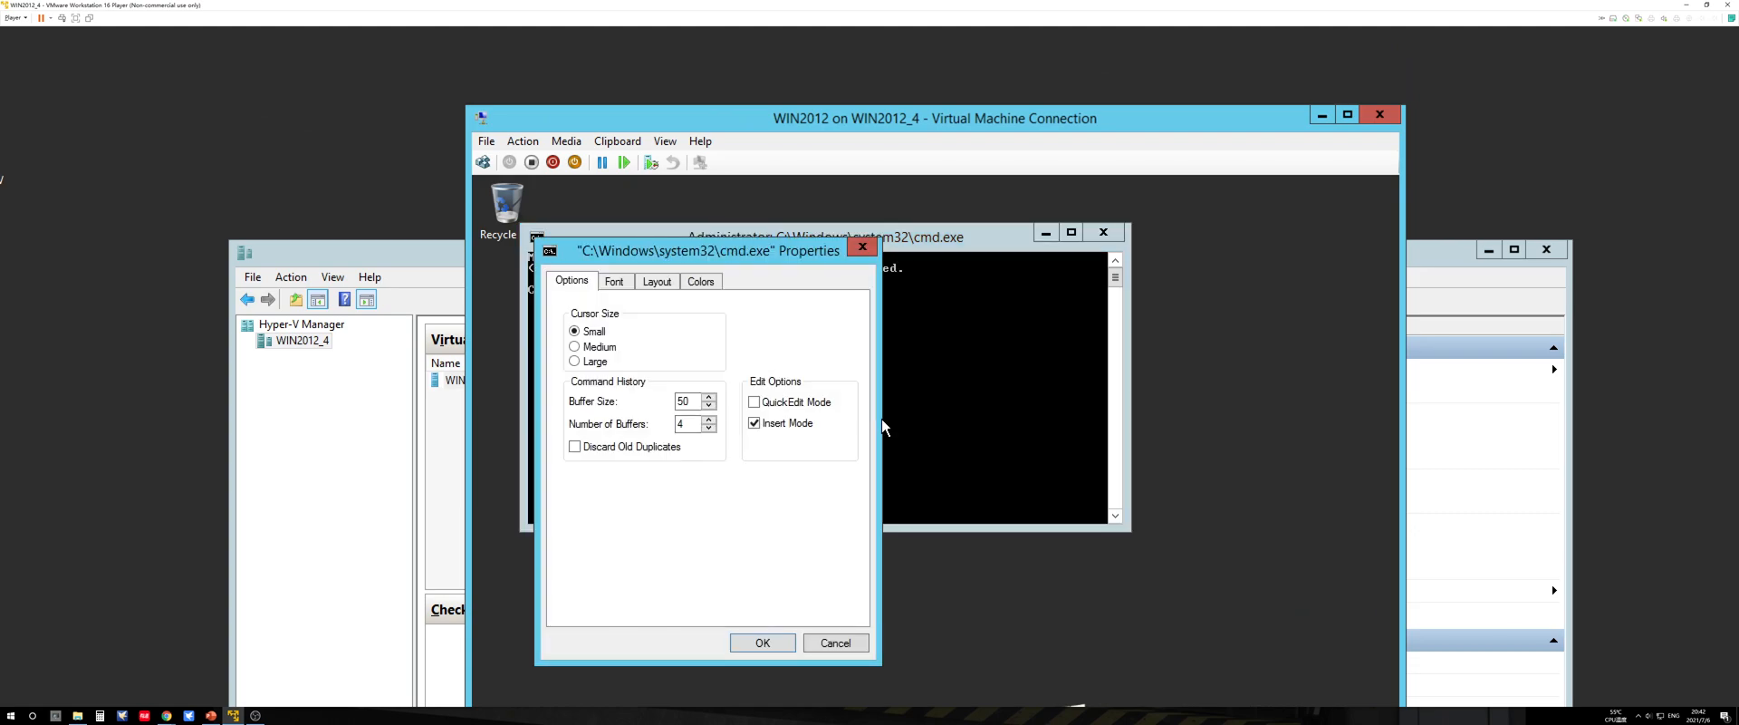
left_click(613, 283)
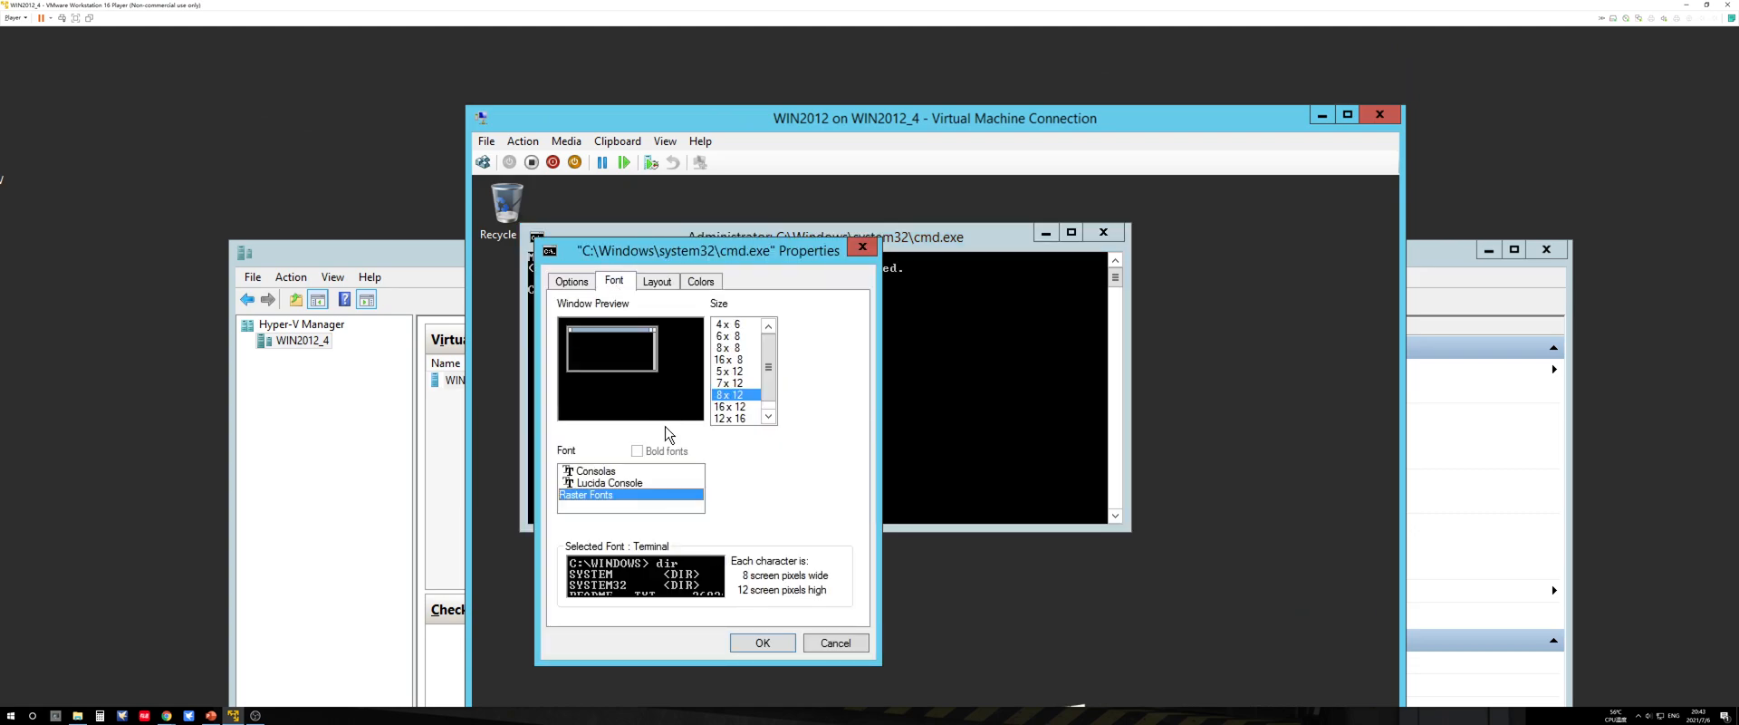
left_click(620, 482)
left_click(720, 402)
left_click(761, 641)
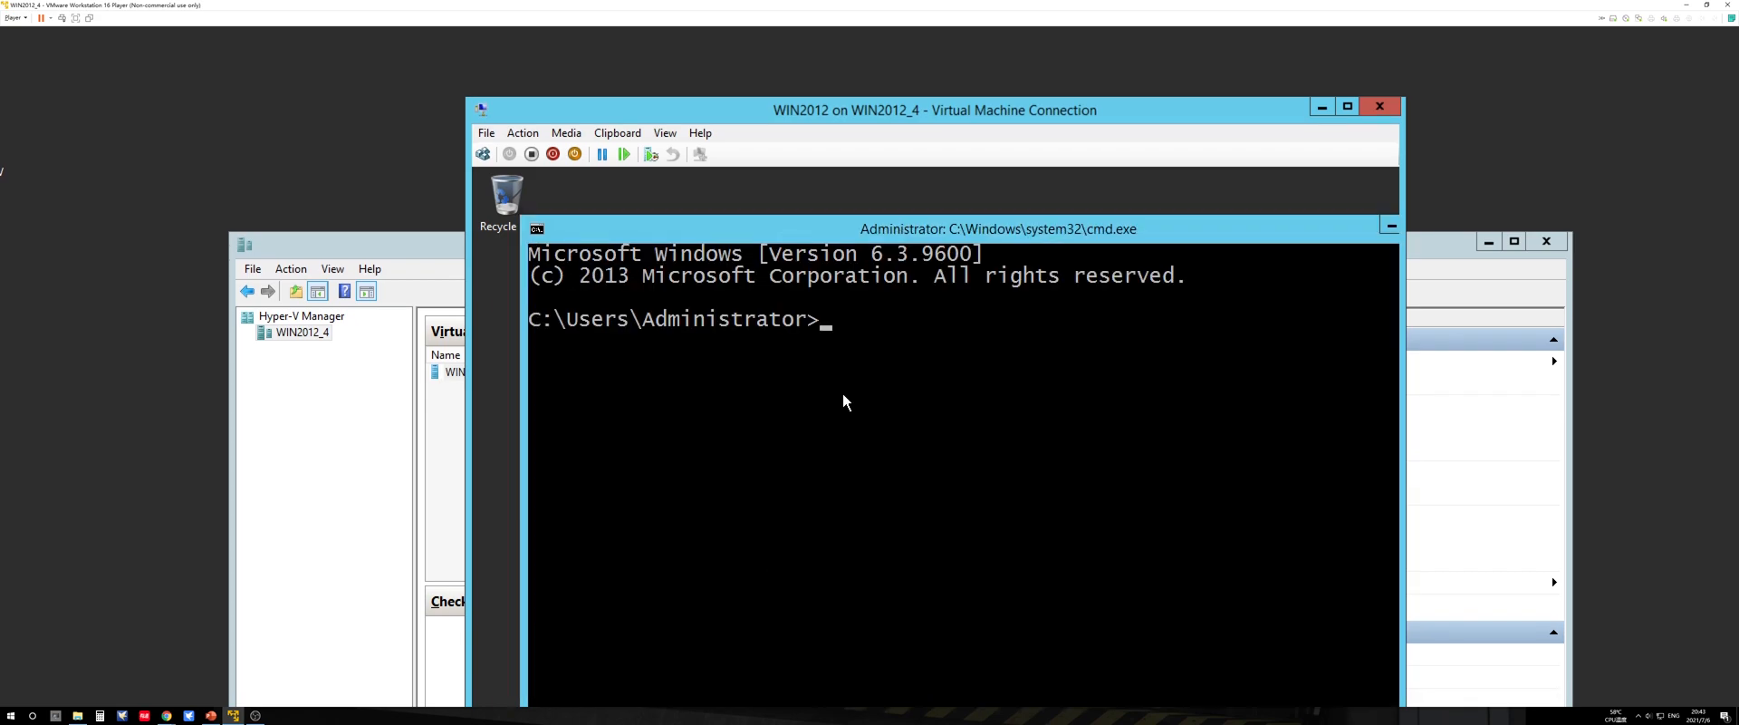
Step: Launch Disk Management with the diskmgmt command and maximize its window
type("diskmgmt")
key("Return")
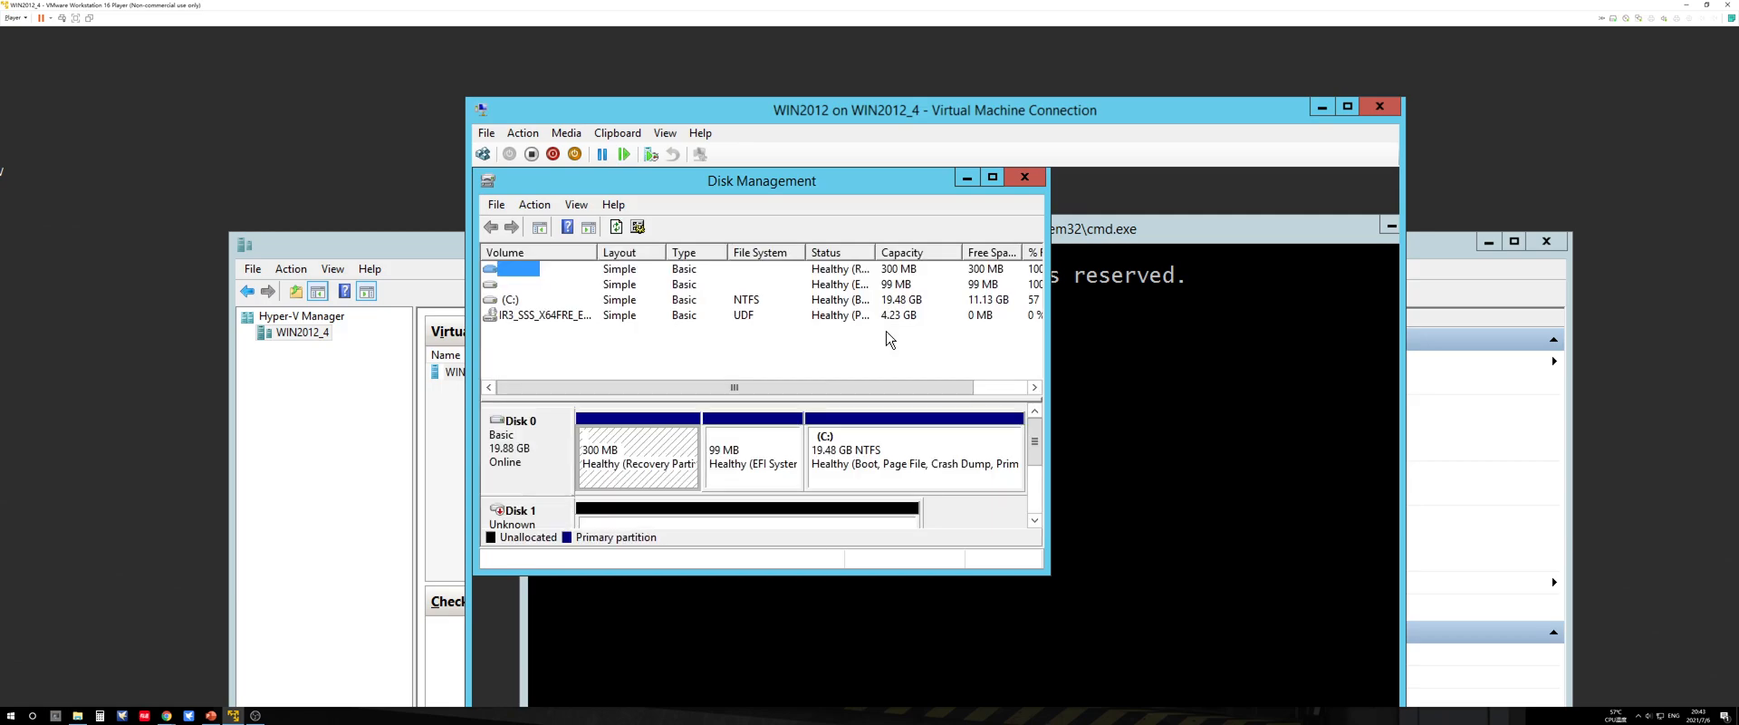
left_click(991, 178)
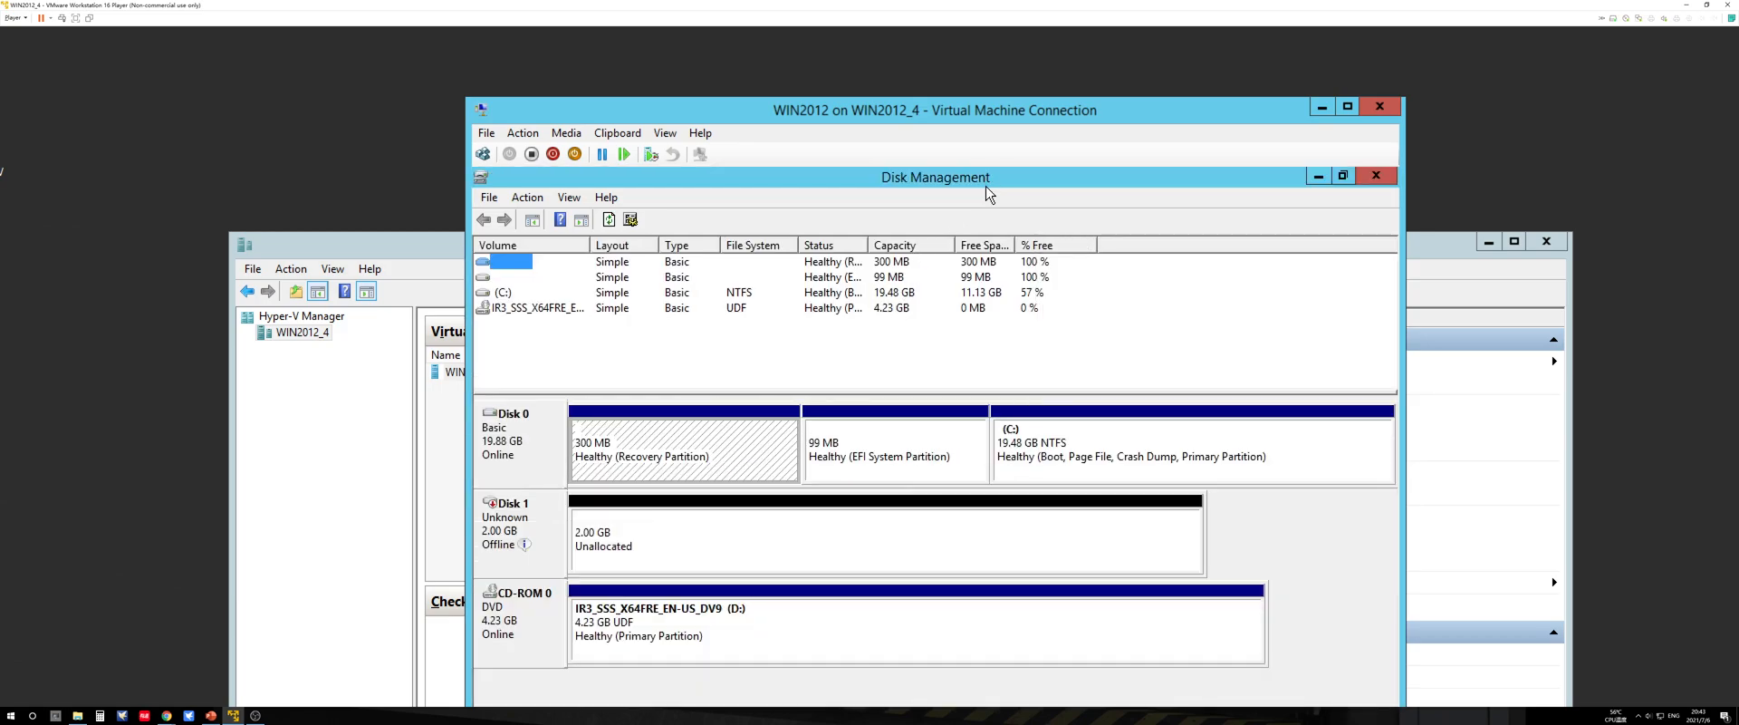
Step: Bring the offline 2.00 GB Disk 1 online
left_click(625, 529)
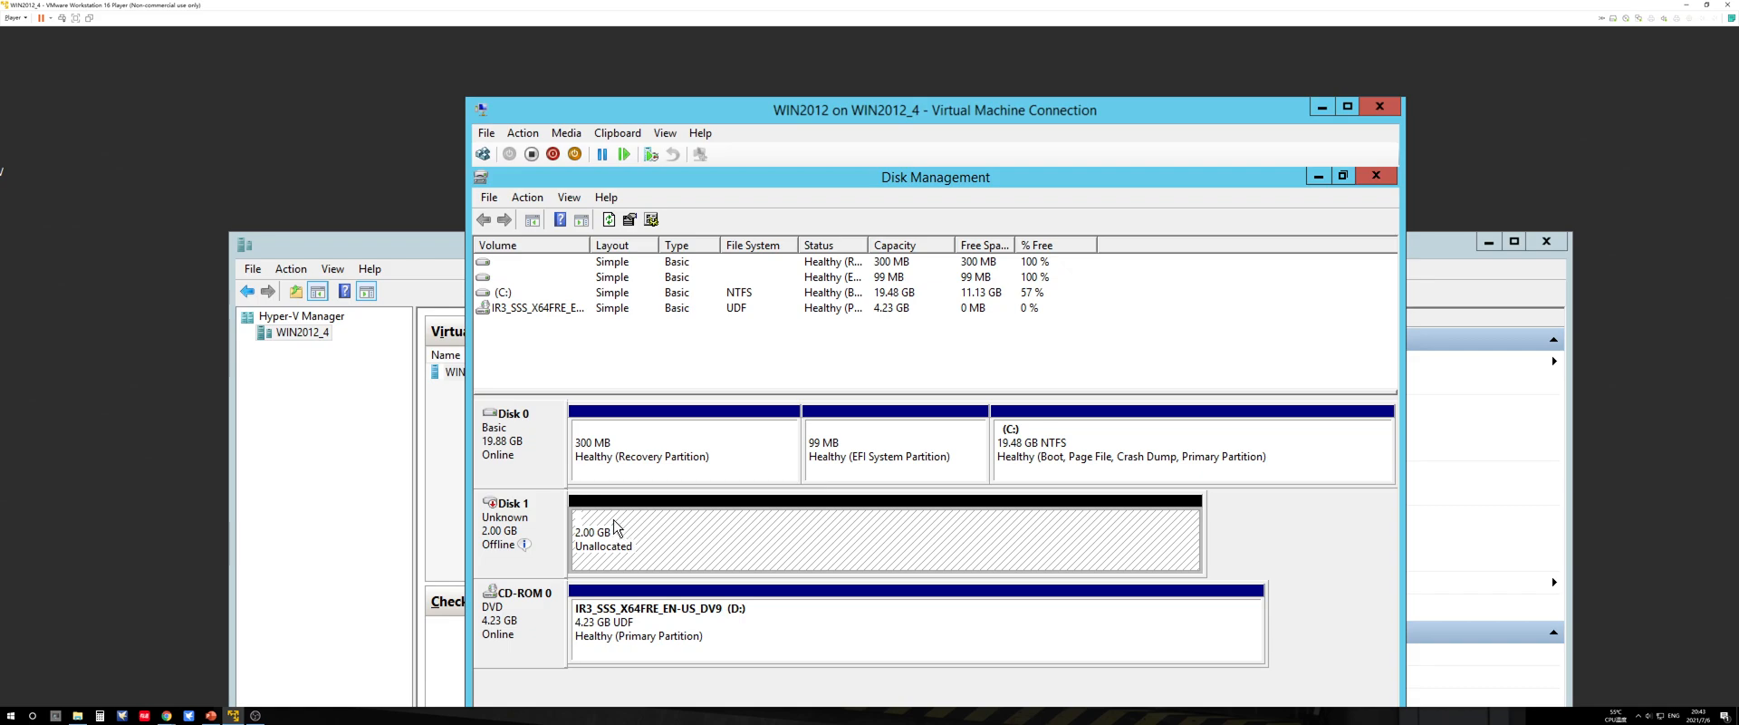
right_click(535, 513)
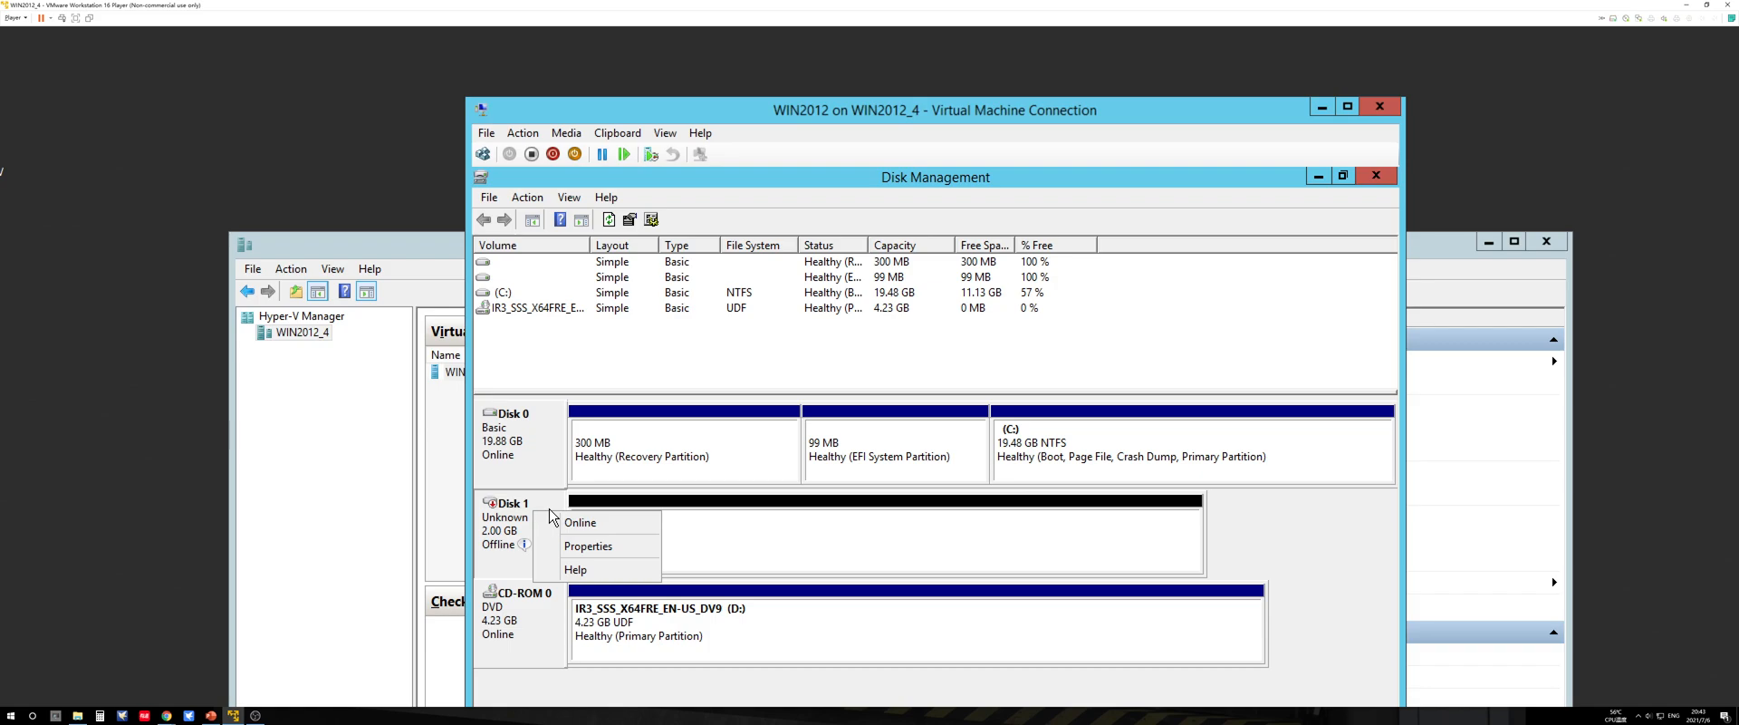
left_click(580, 524)
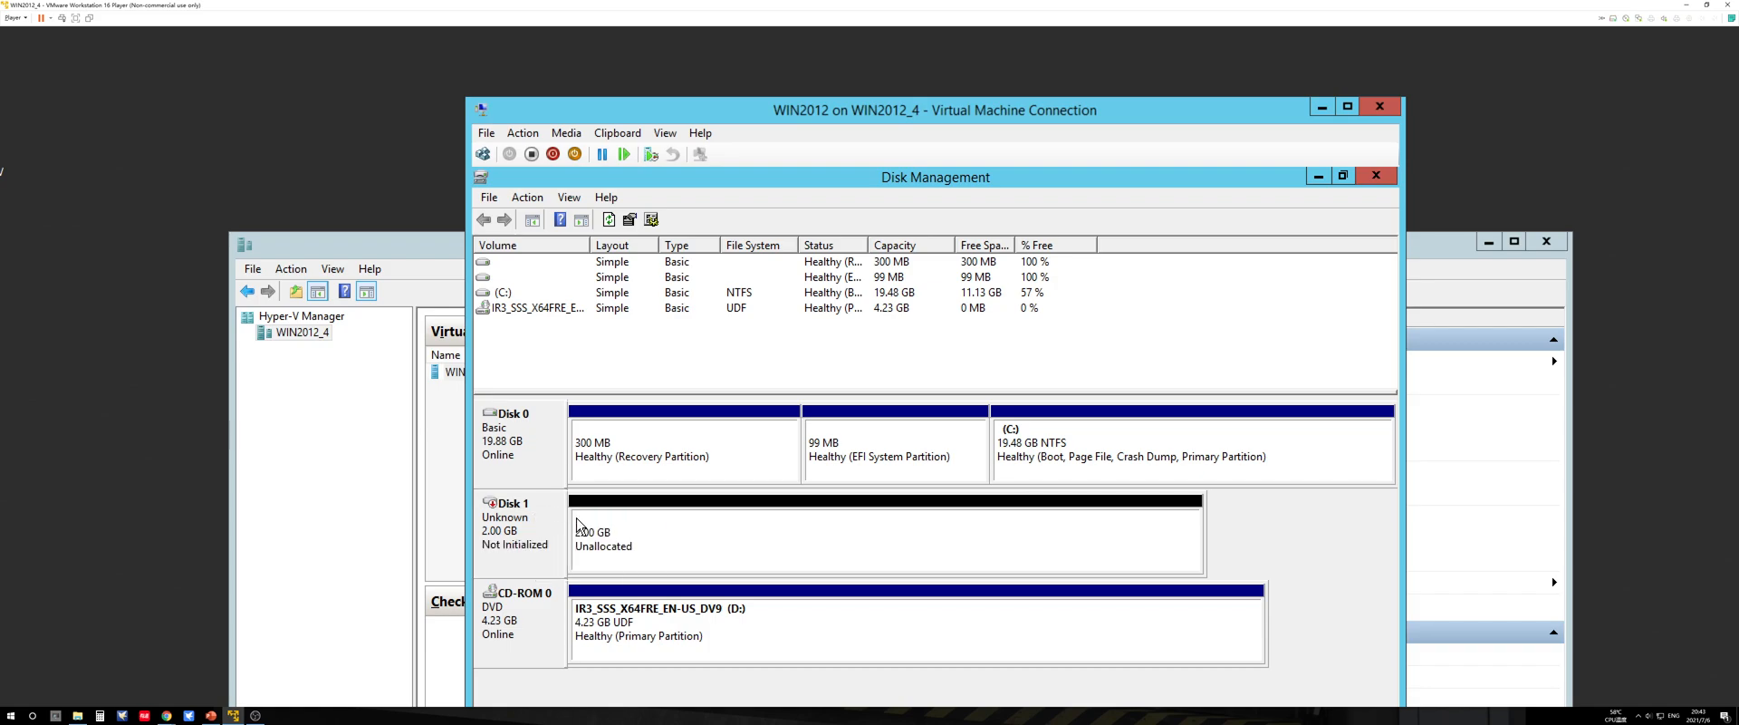
right_click(606, 524)
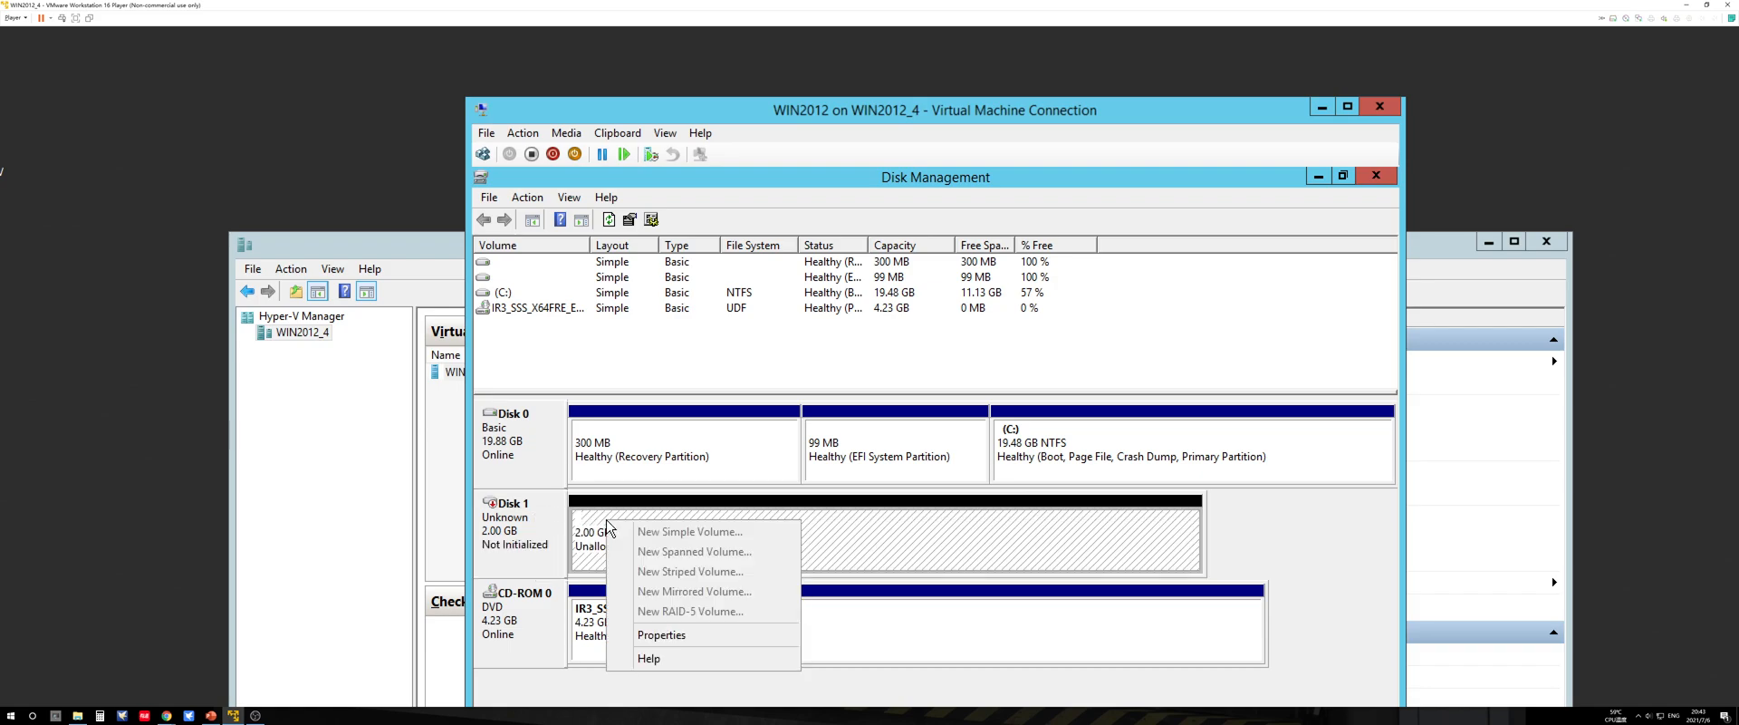
left_click(592, 519)
right_click(600, 516)
left_click(580, 511)
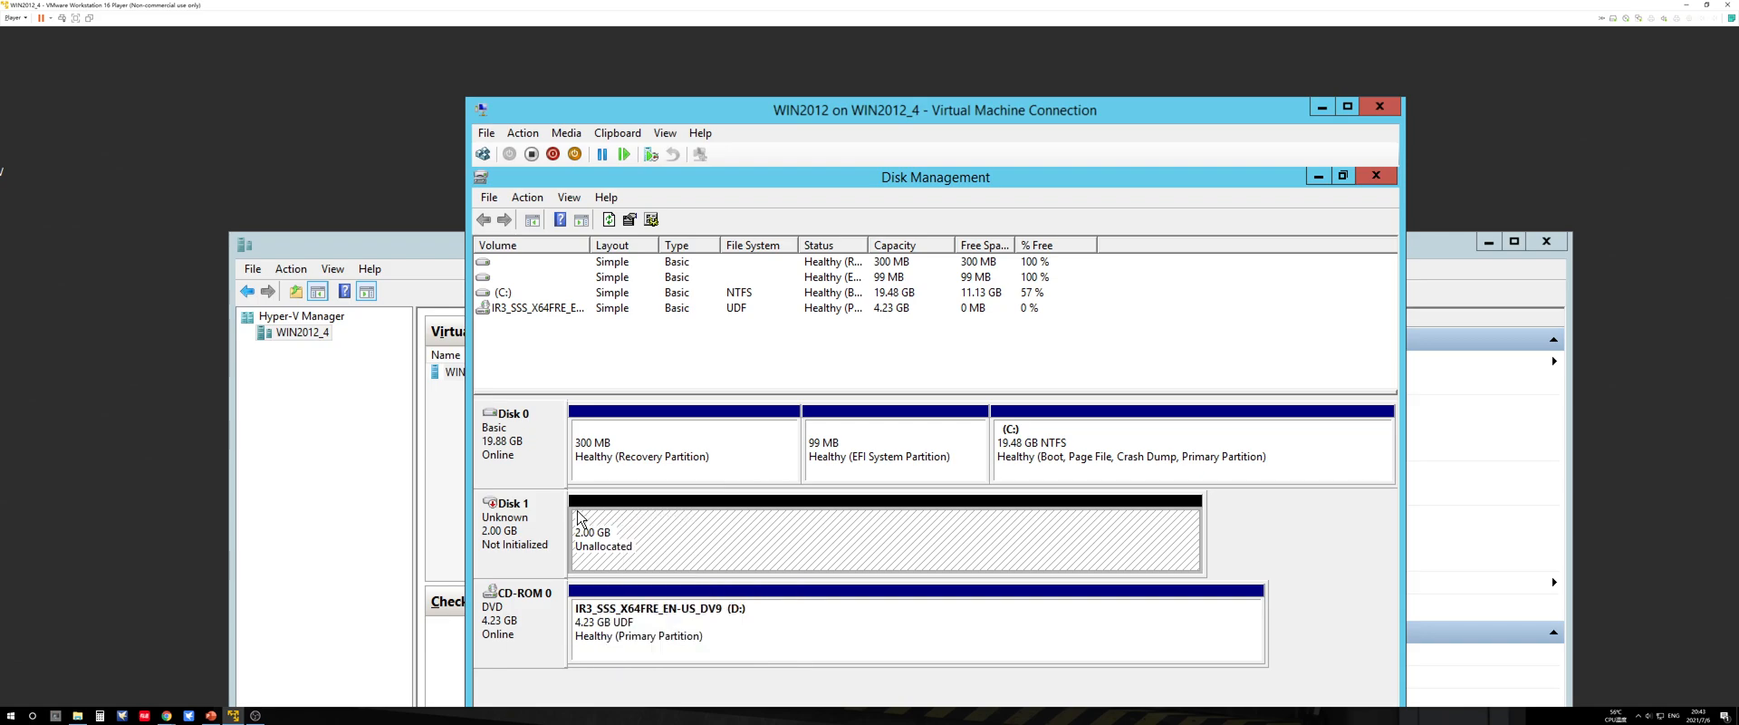
right_click(660, 511)
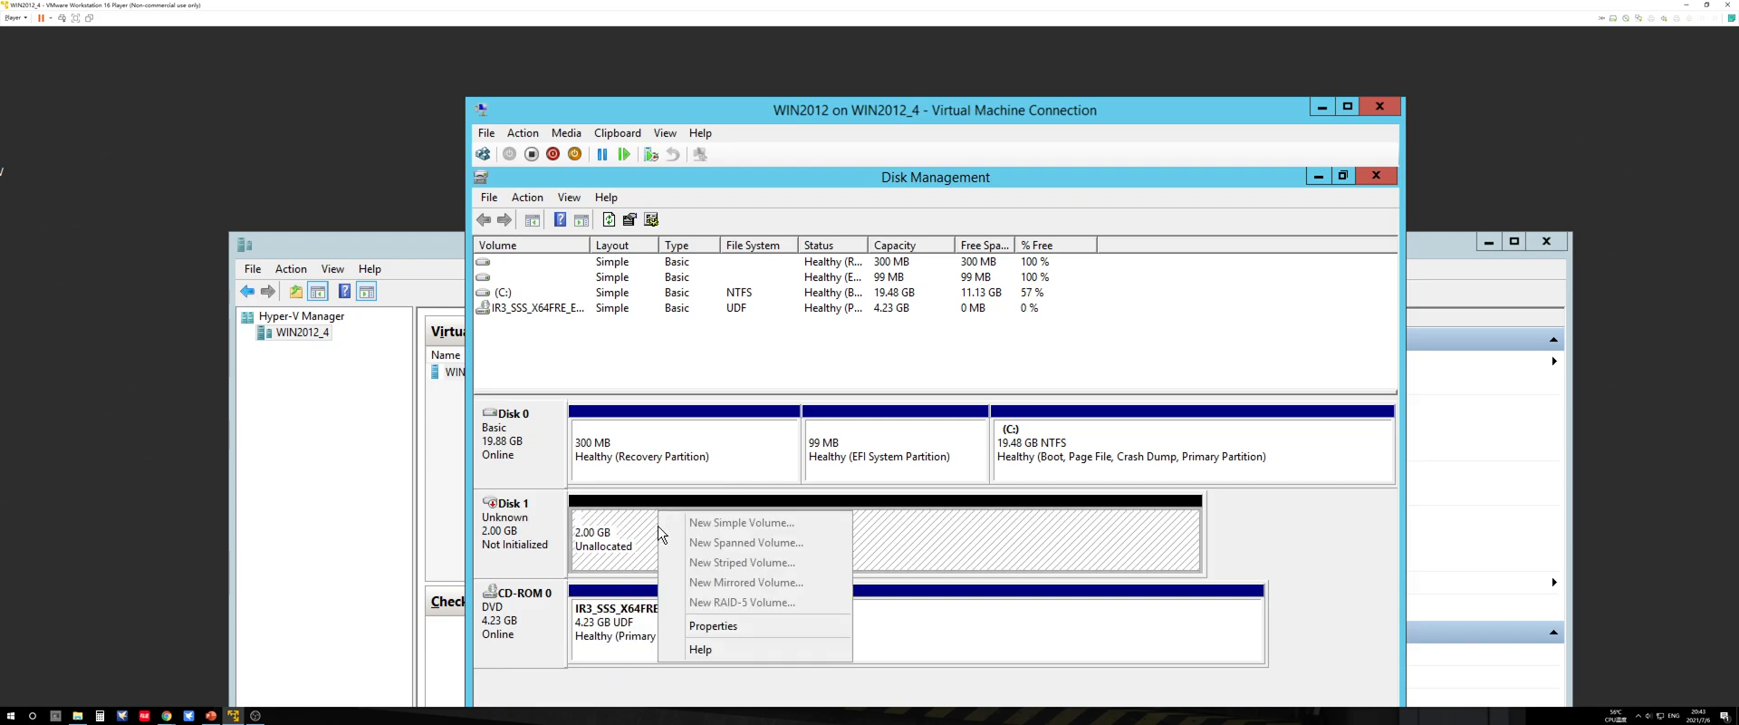
left_click(614, 525)
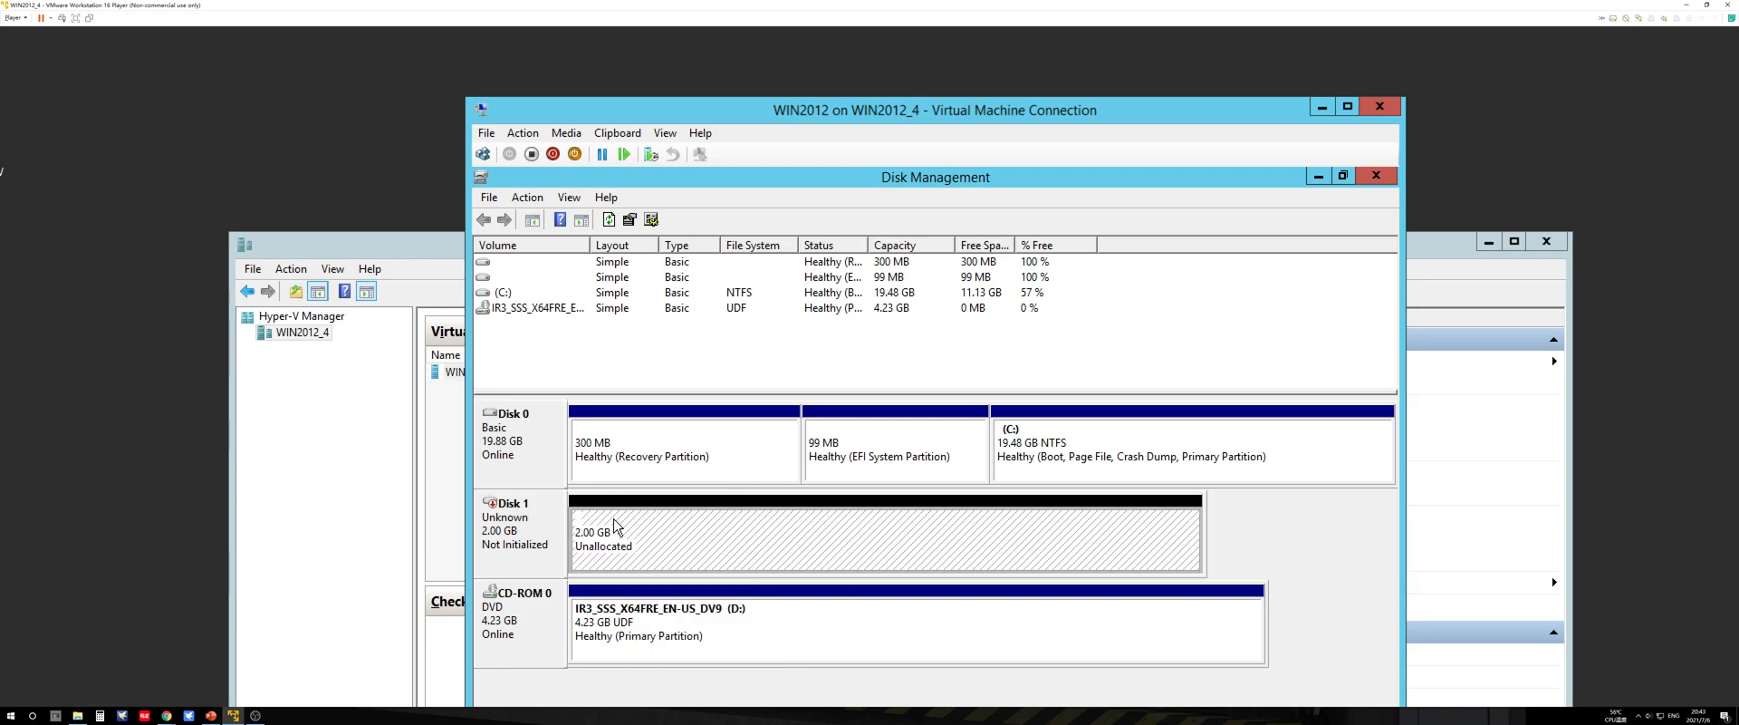
key("Num_Lock")
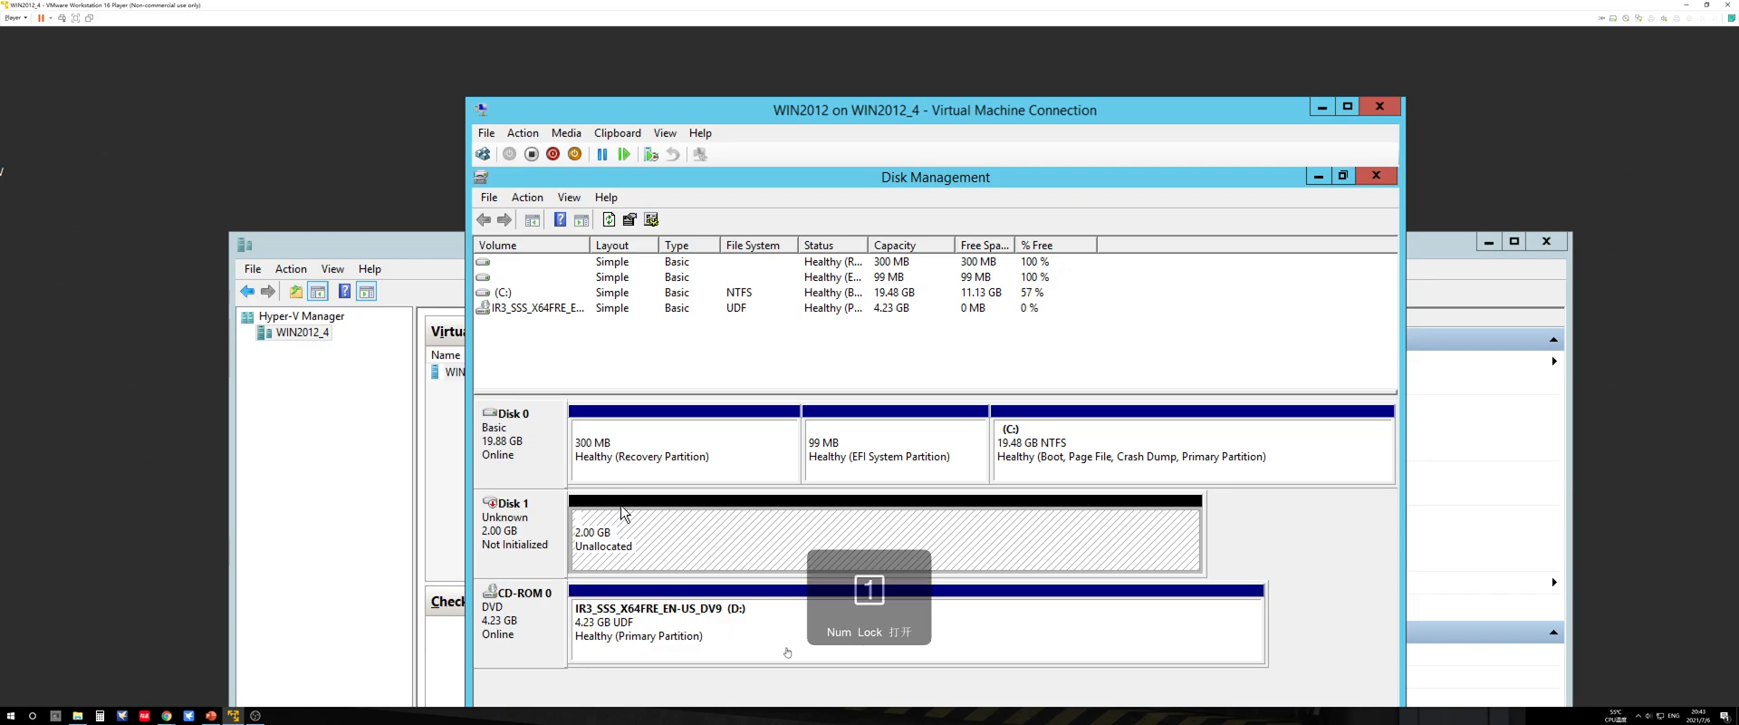
key("Num_Lock")
right_click(625, 479)
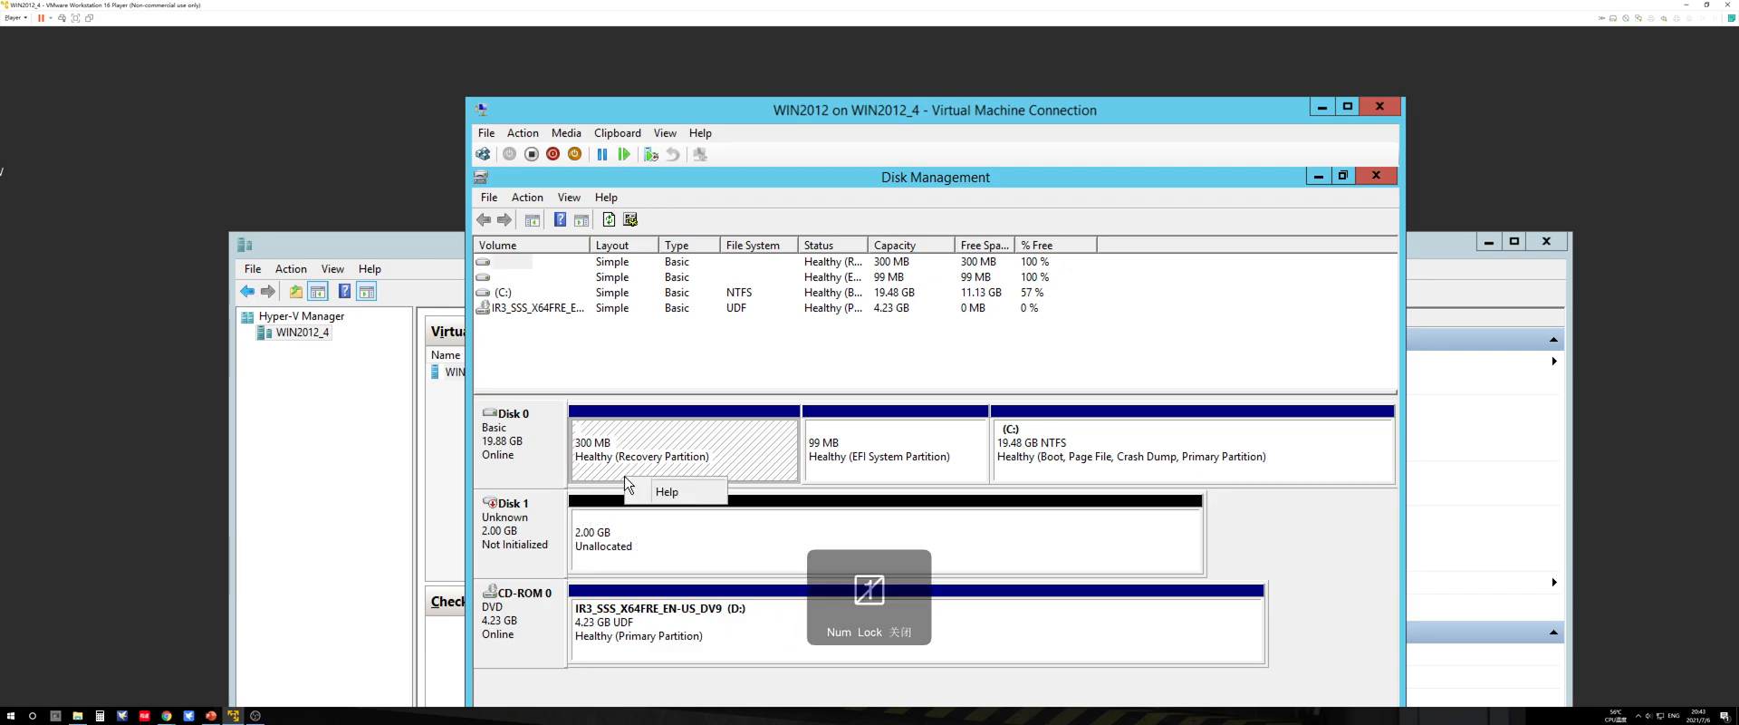
left_click(650, 534)
right_click(651, 538)
left_click(631, 531)
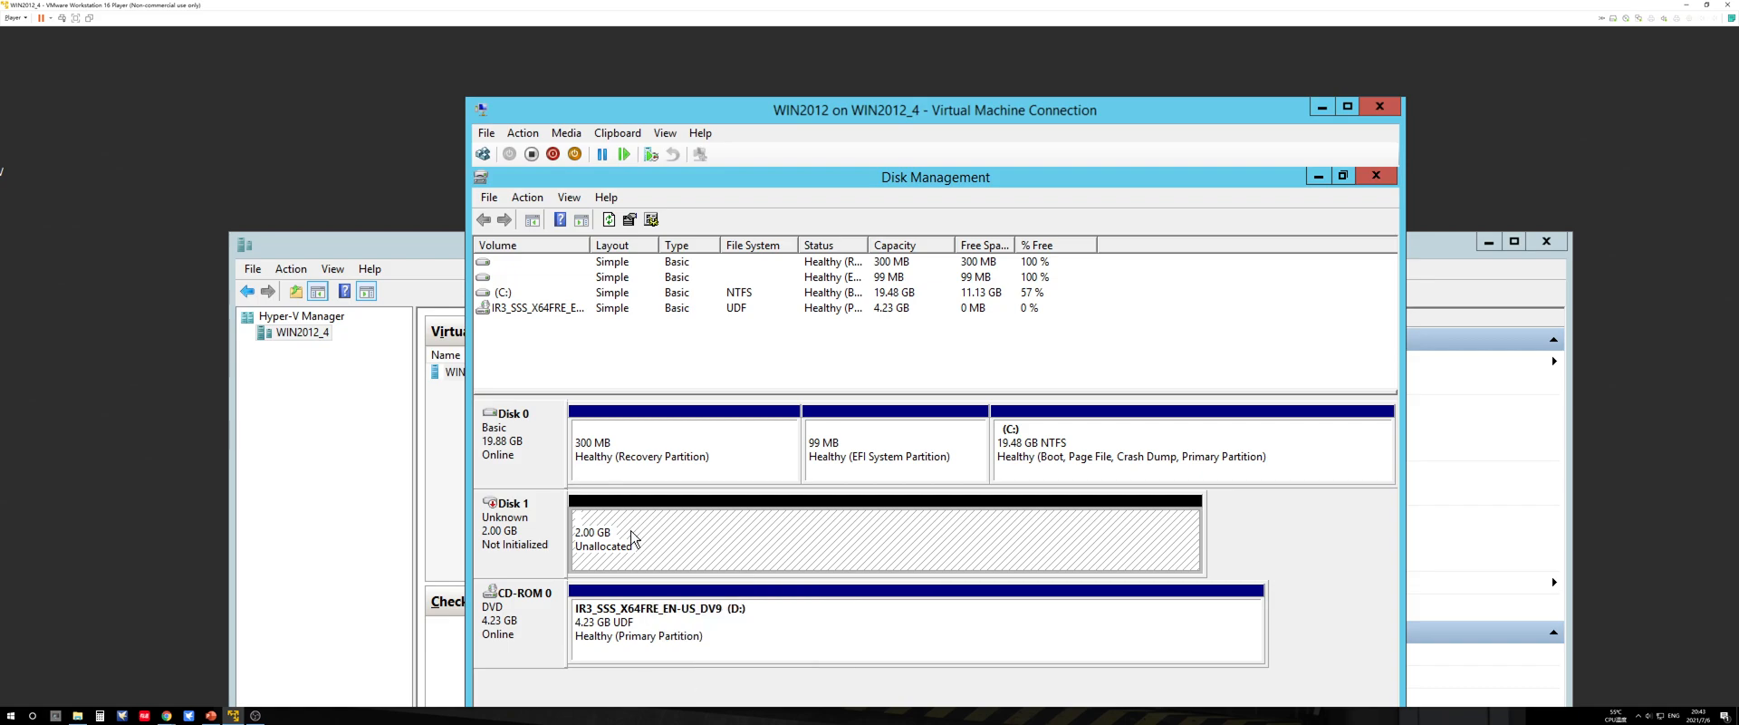
key("ctrl+alt+Left")
left_click(1165, 309)
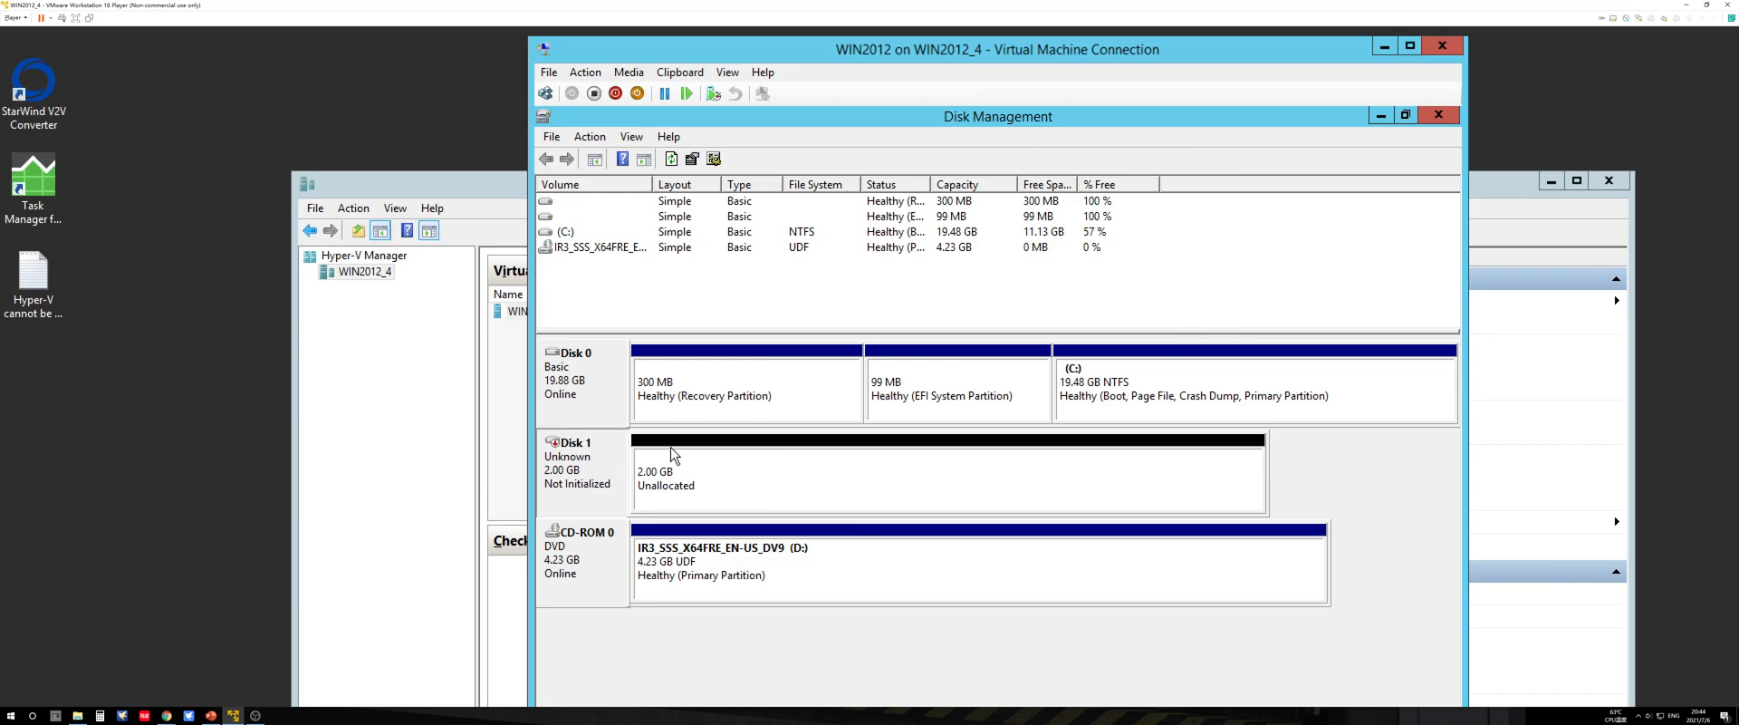
left_click(693, 461)
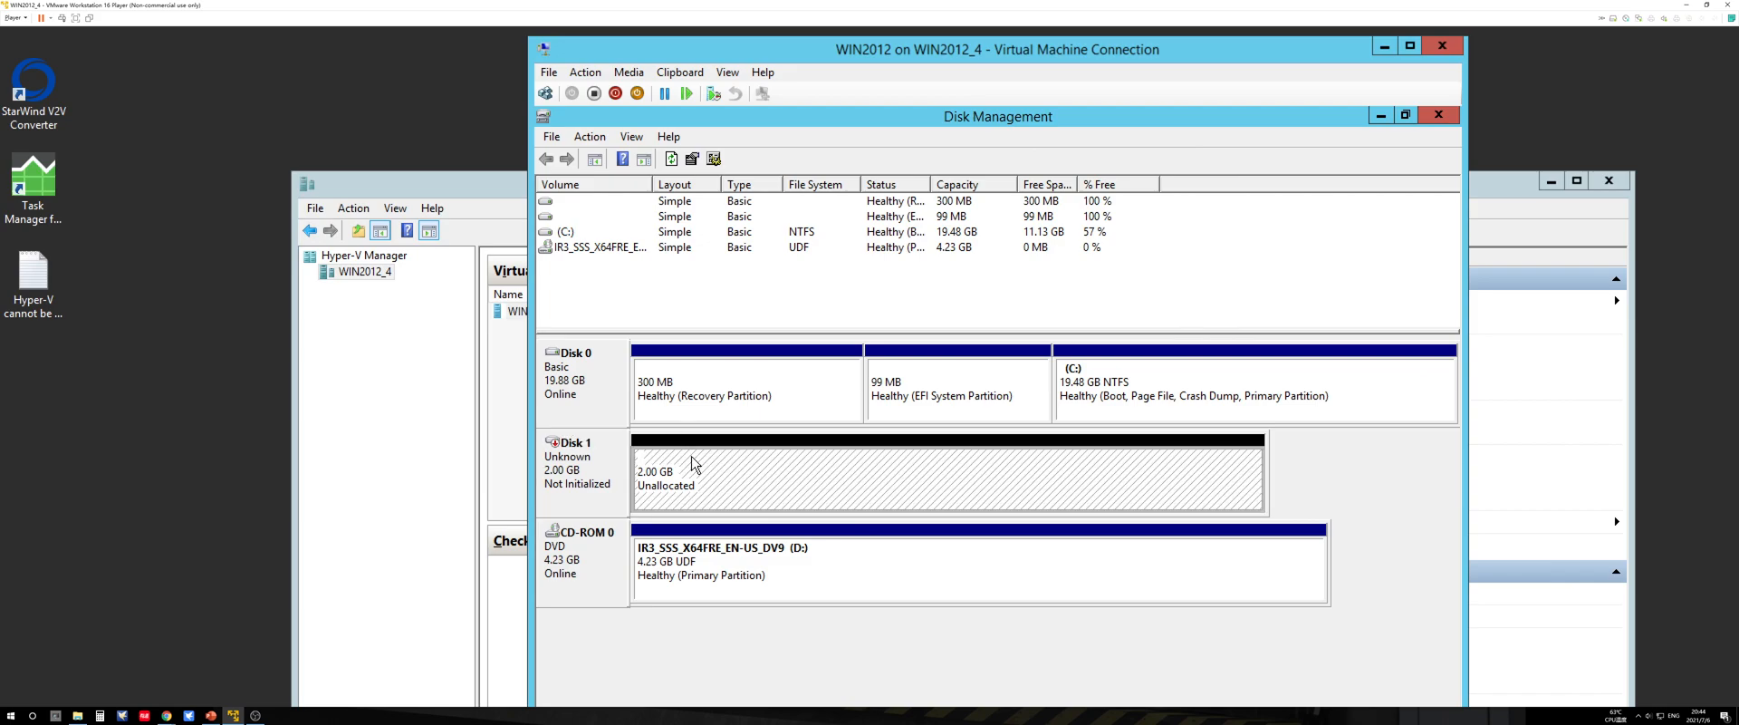
Step: Initialize Disk 1 with the GPT (GUID Partition Table) partition style
right_click(595, 453)
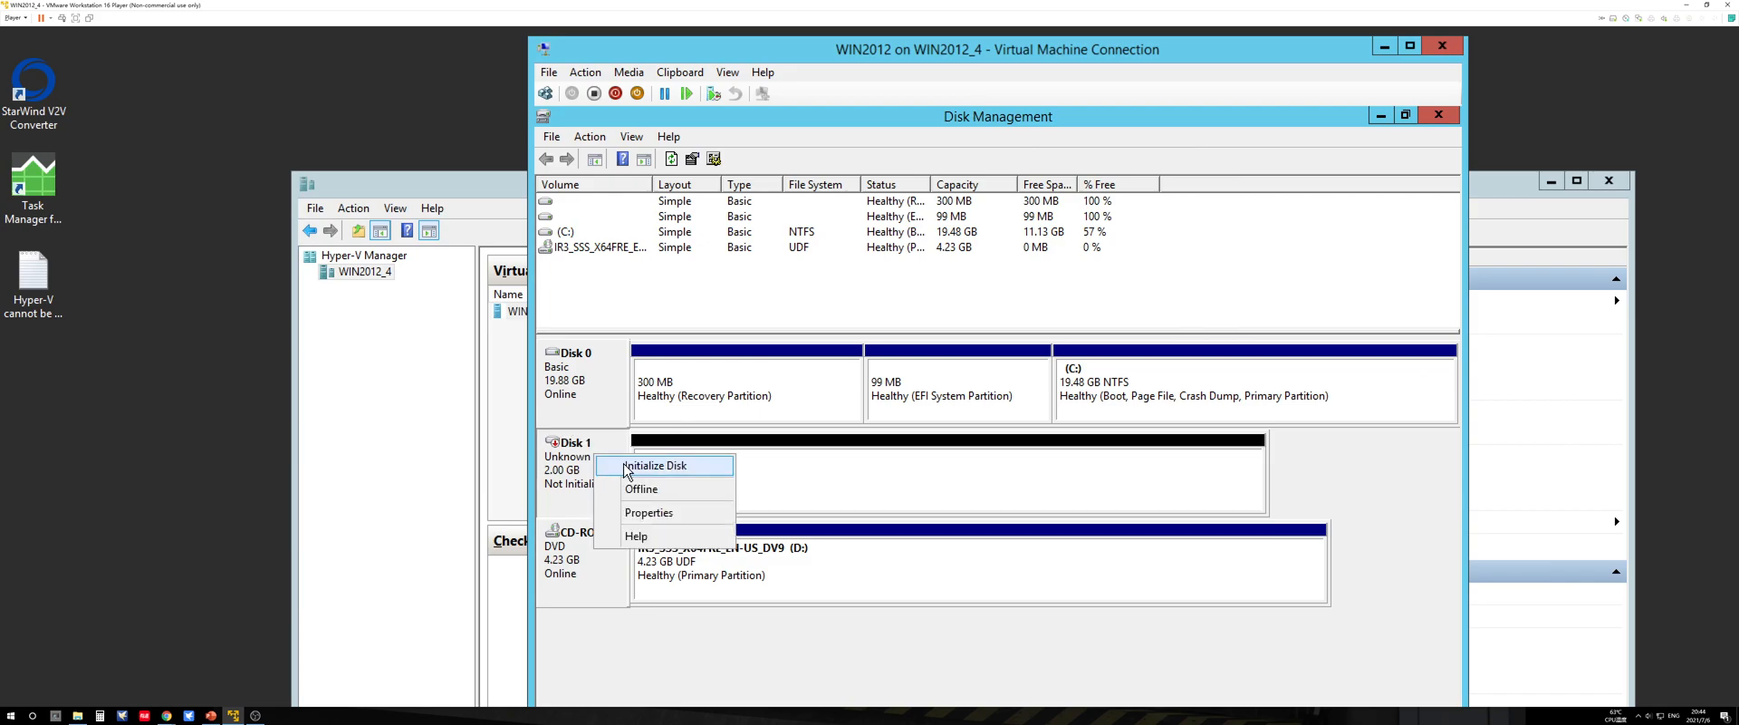
left_click(662, 467)
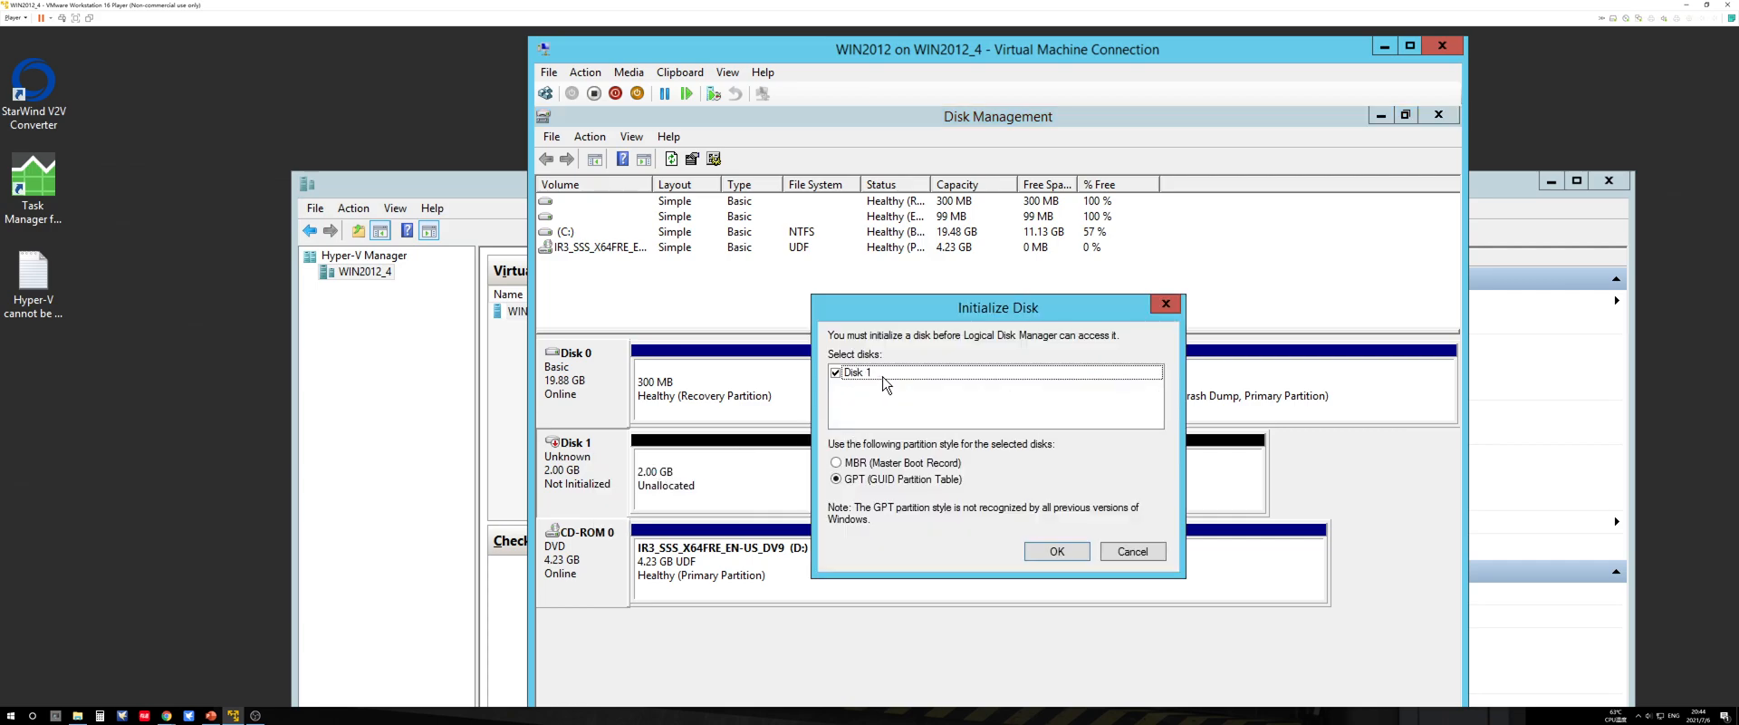
left_click(868, 465)
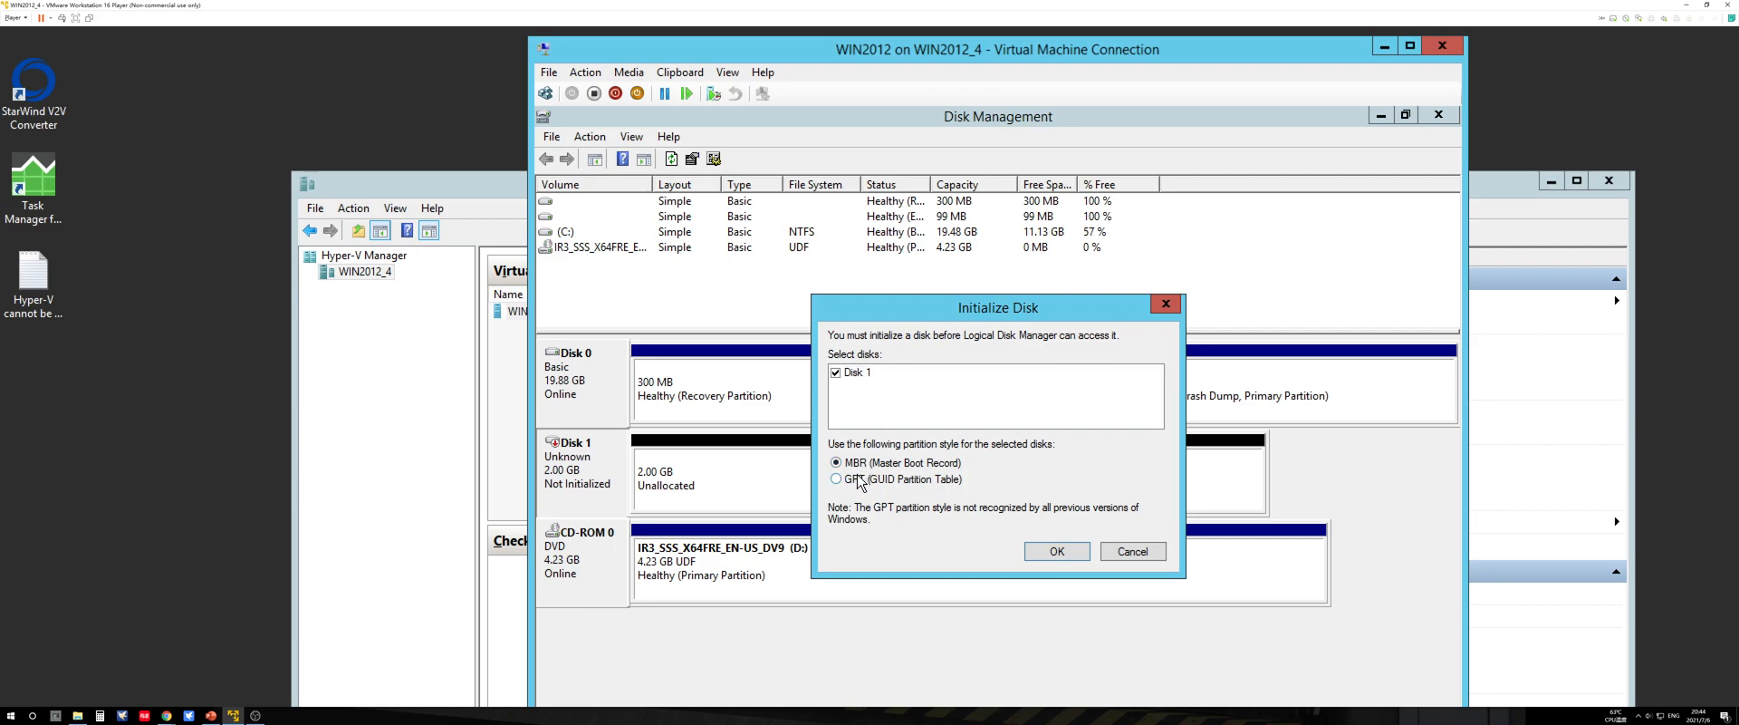
left_click(857, 475)
left_click(1056, 552)
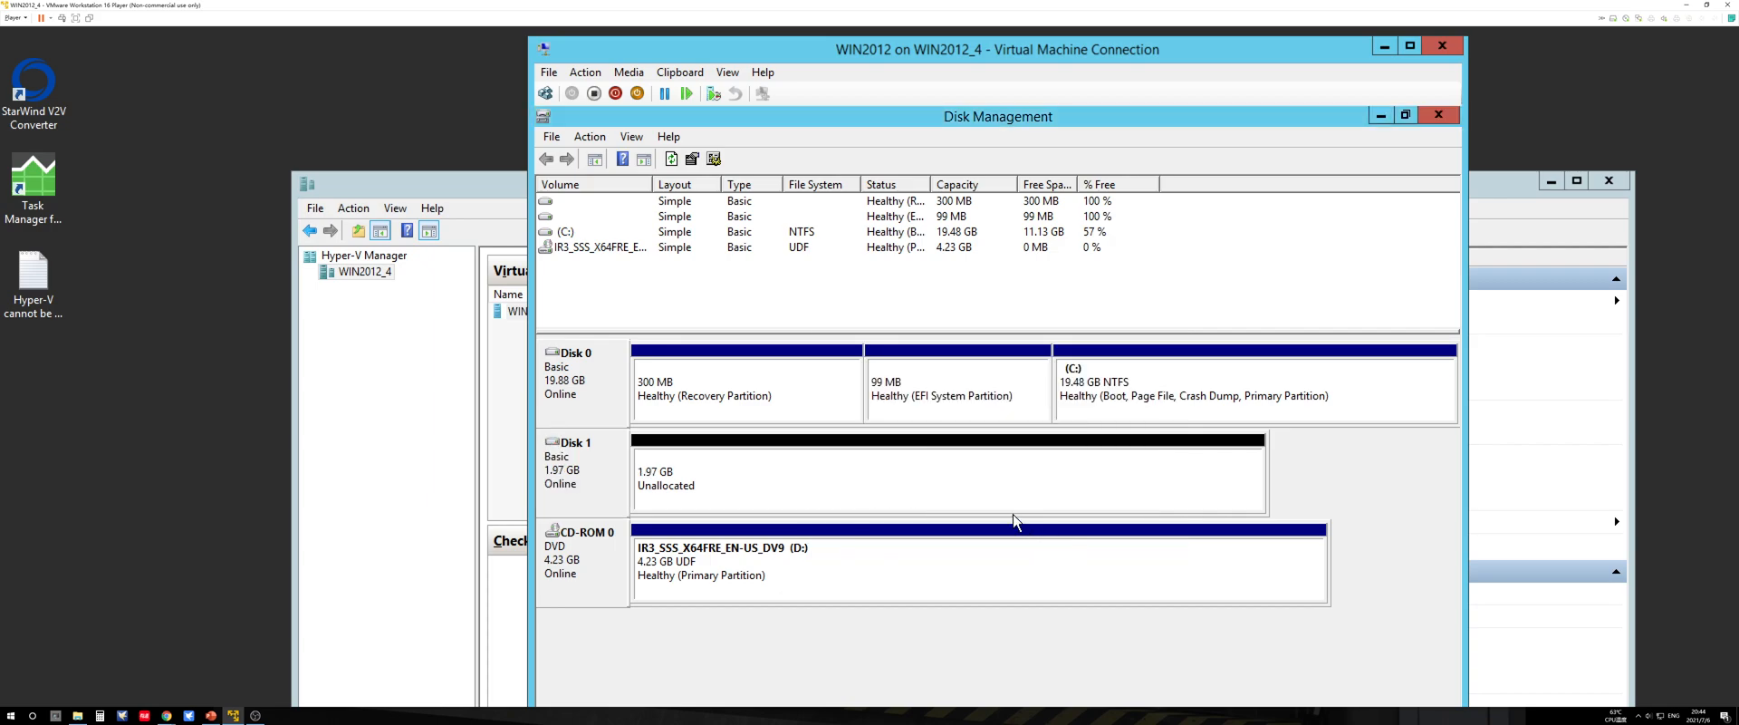
Step: Start a new simple volume on Disk 1's unallocated space, using the full 2014 MB and drive letter E
right_click(724, 453)
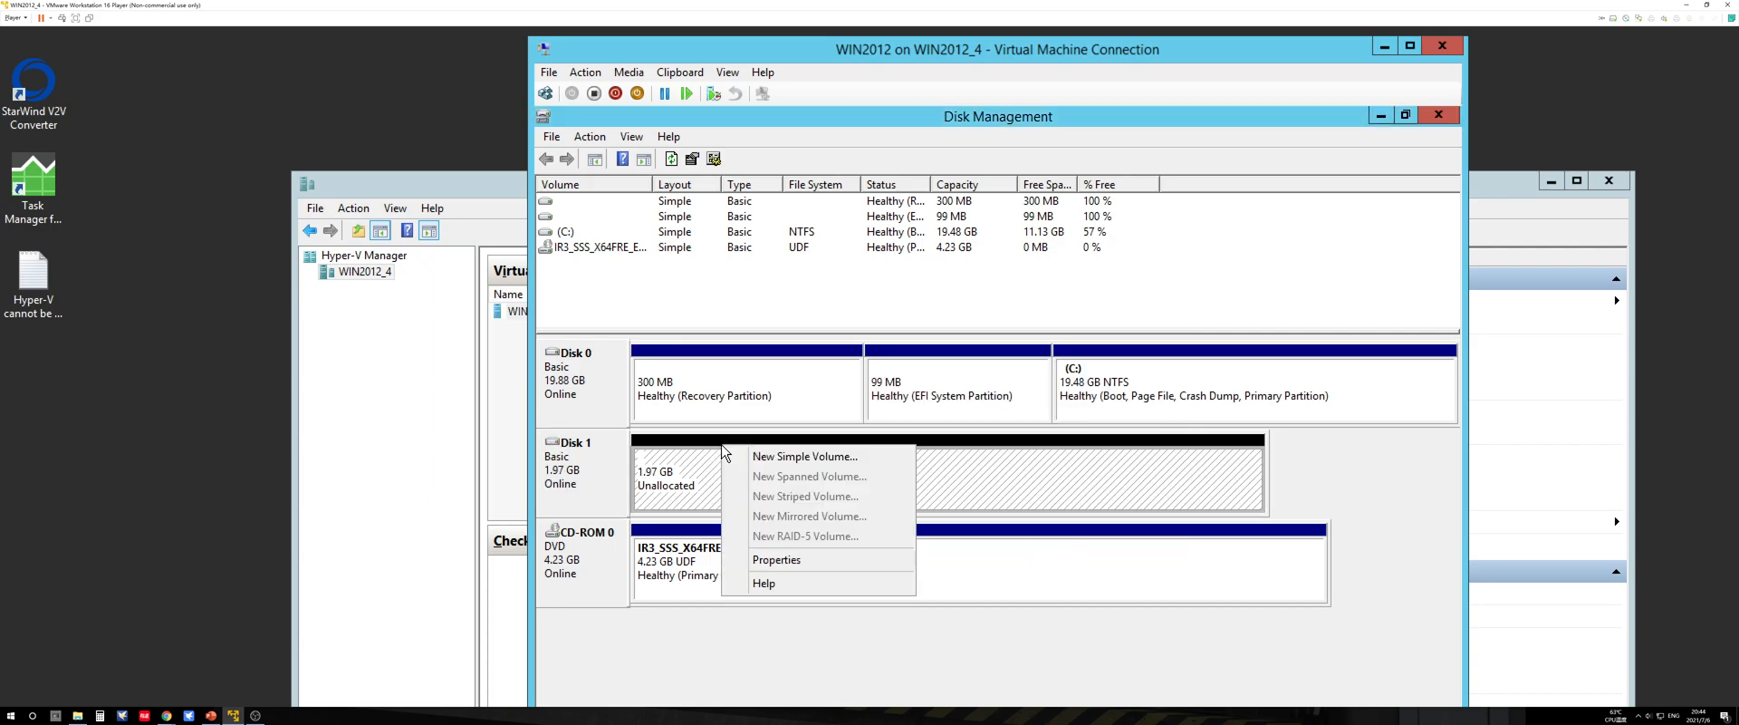
left_click(767, 462)
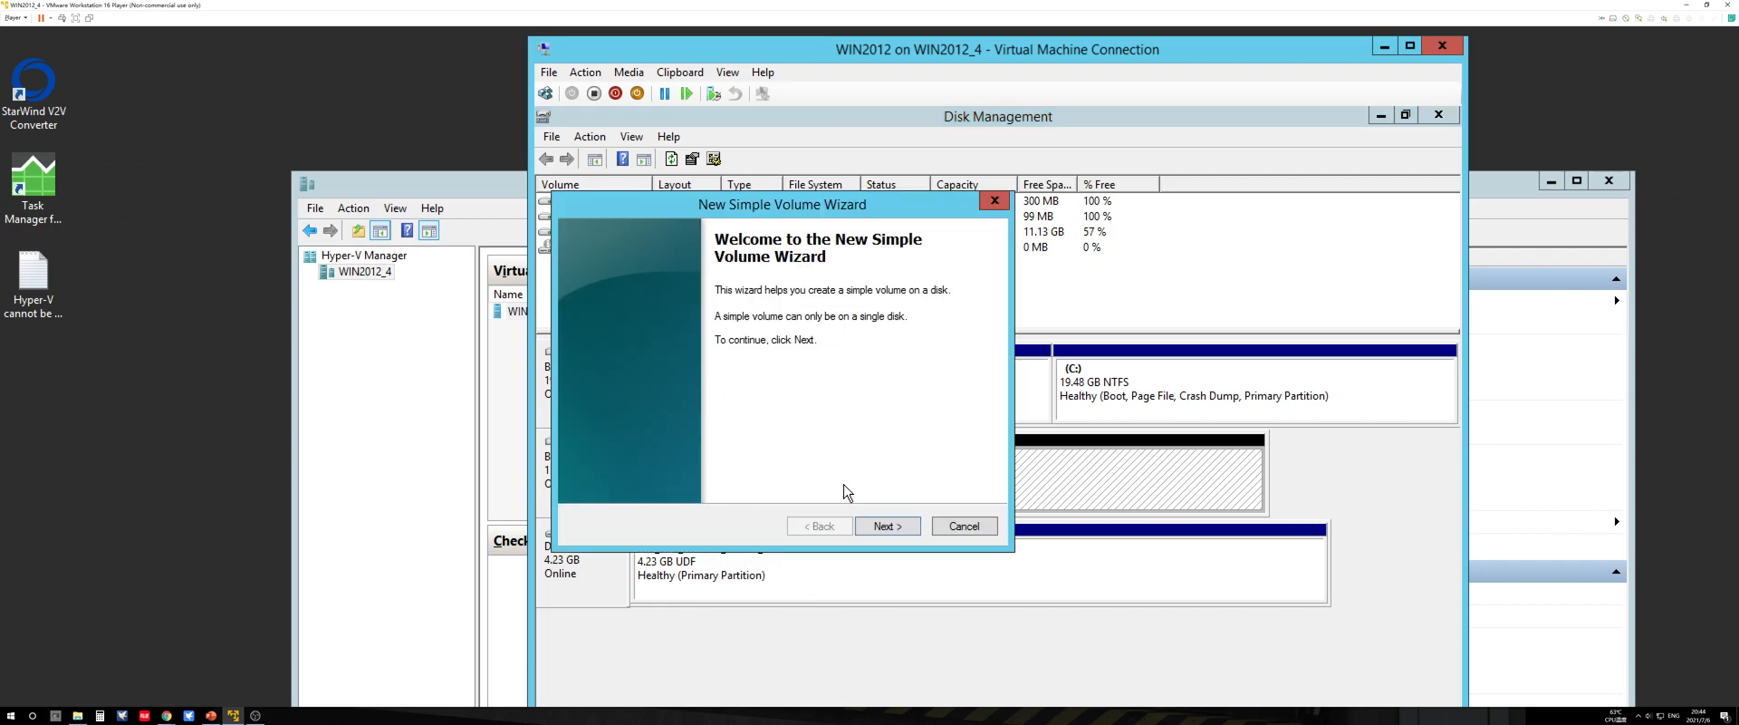
left_click(884, 521)
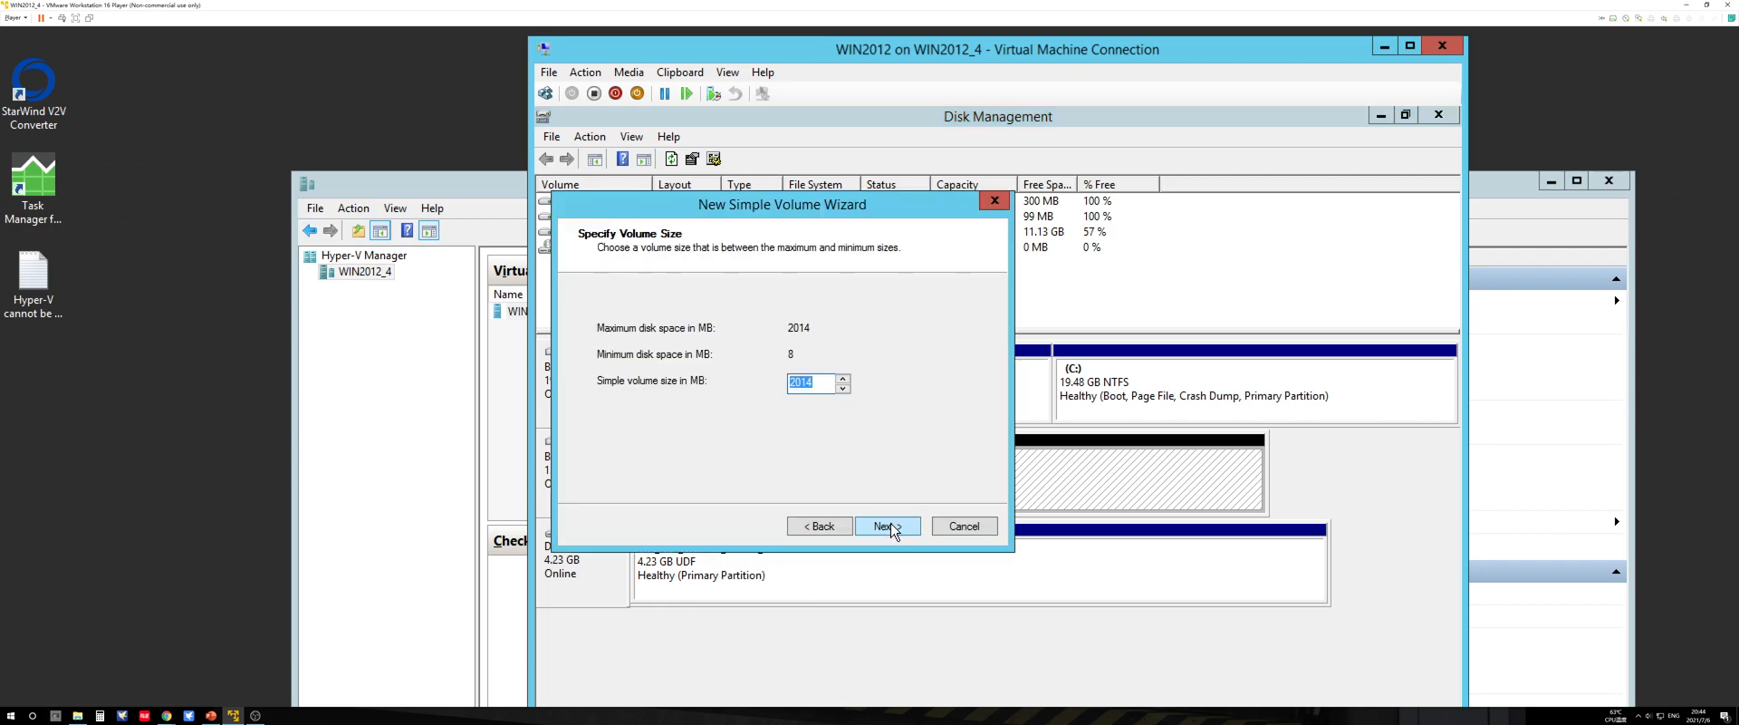
left_click(893, 529)
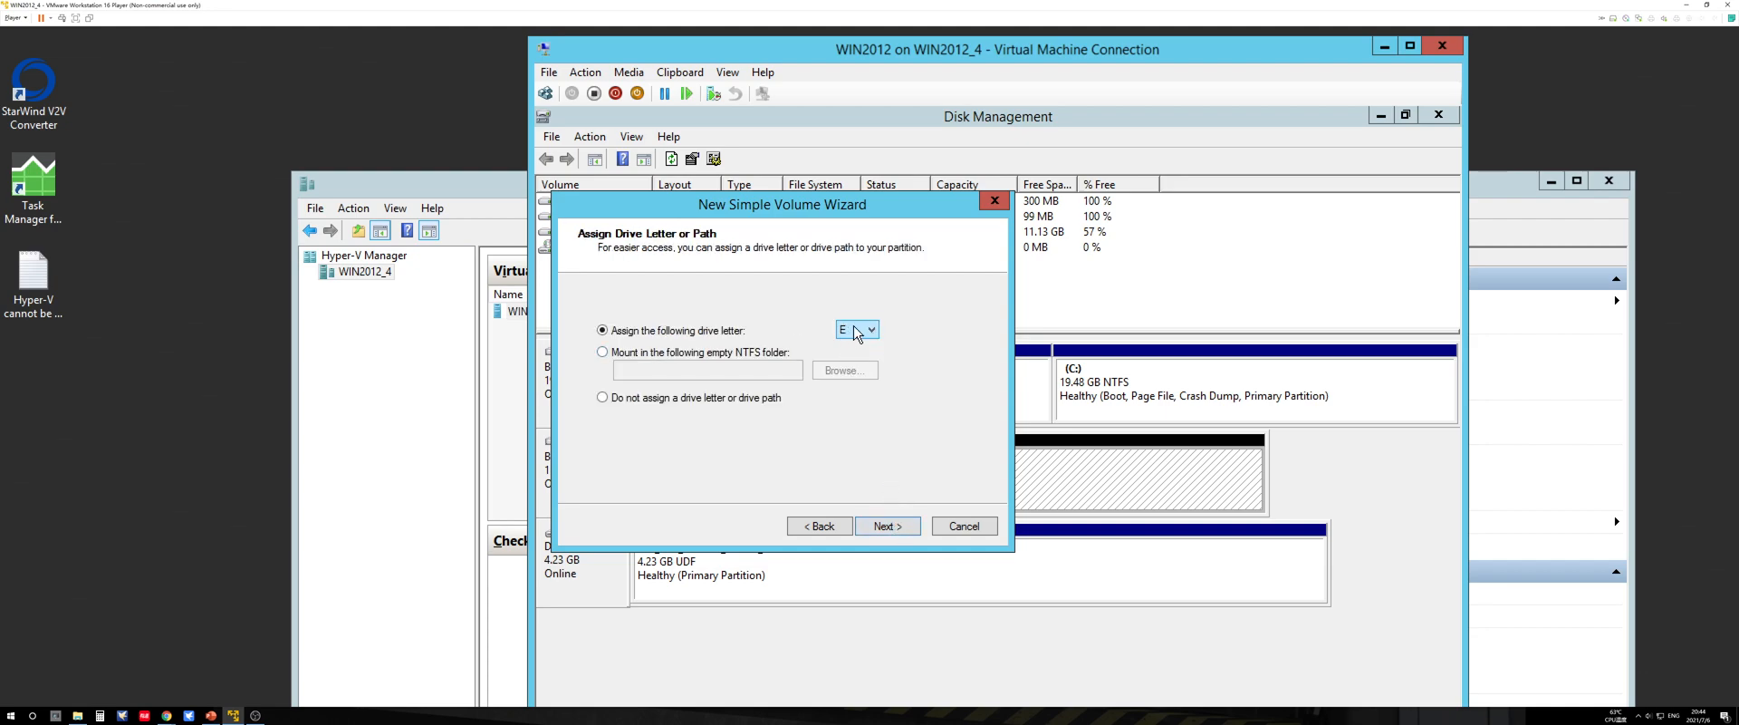
left_click(885, 529)
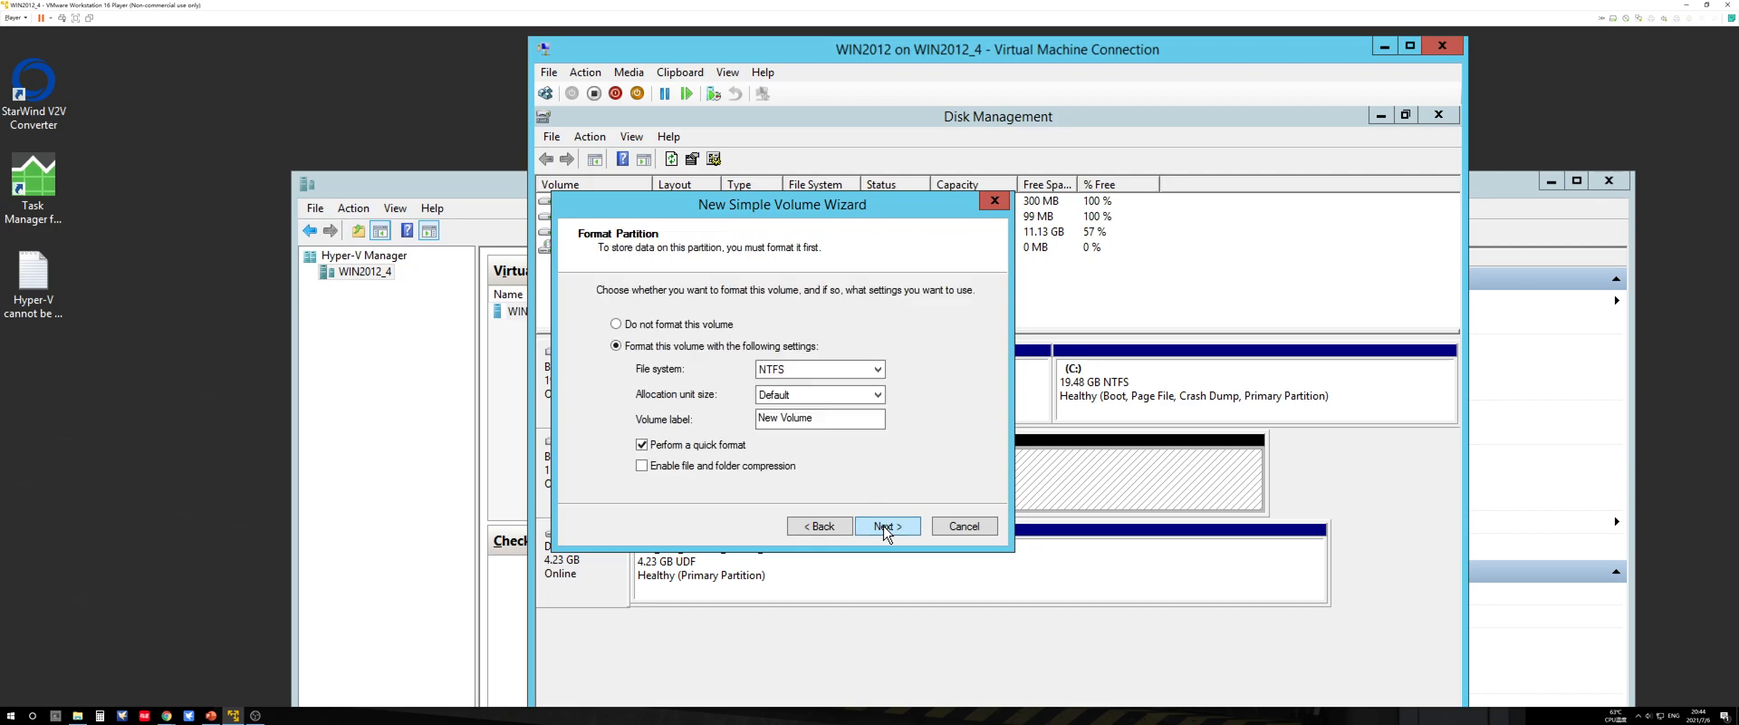
Step: Quick-format the volume as NTFS with the label New Volume, finish creating it, and close Disk Management
left_click(809, 373)
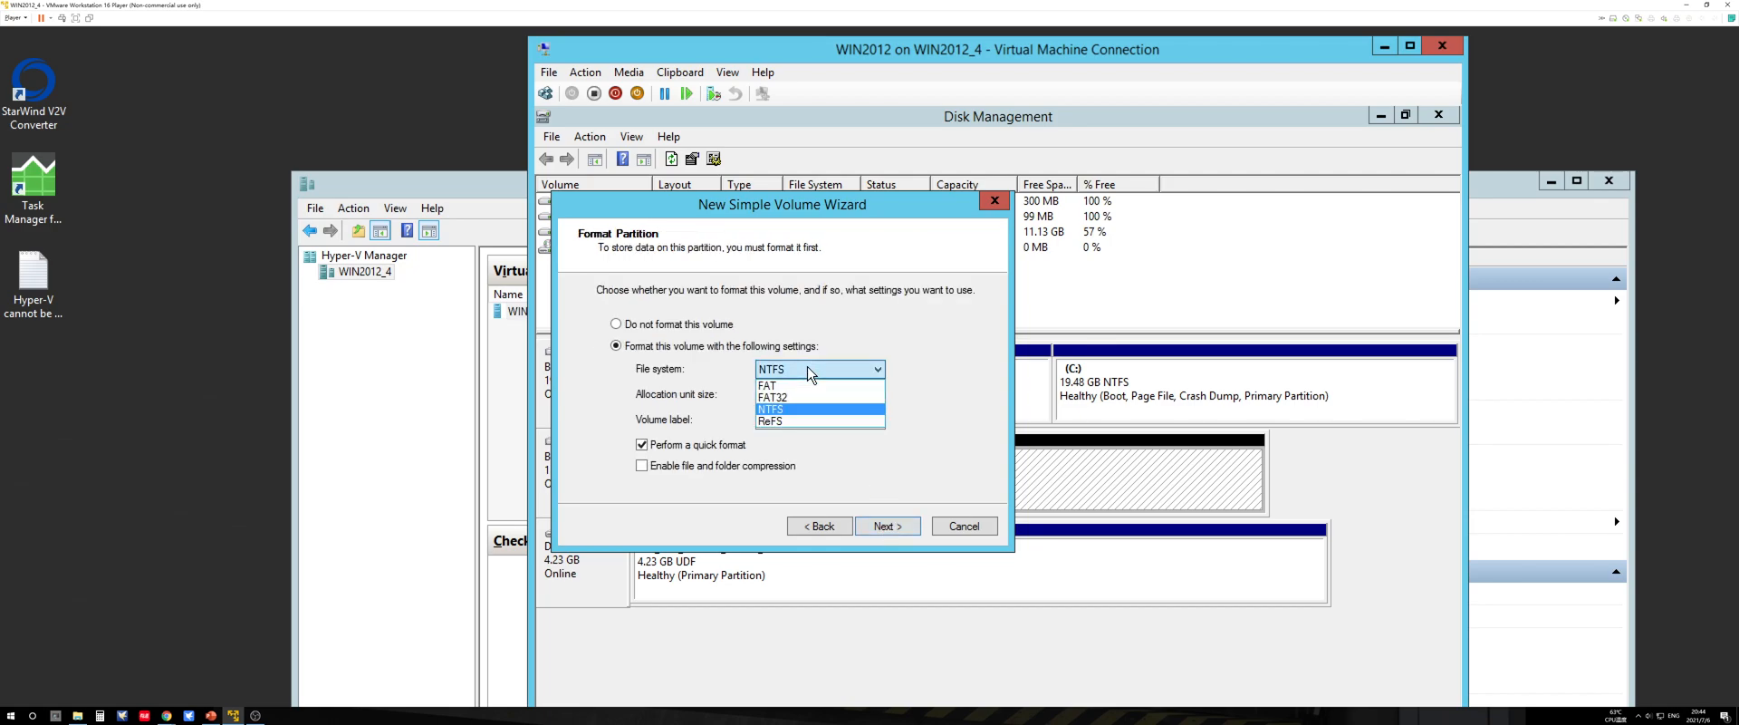
left_click(790, 415)
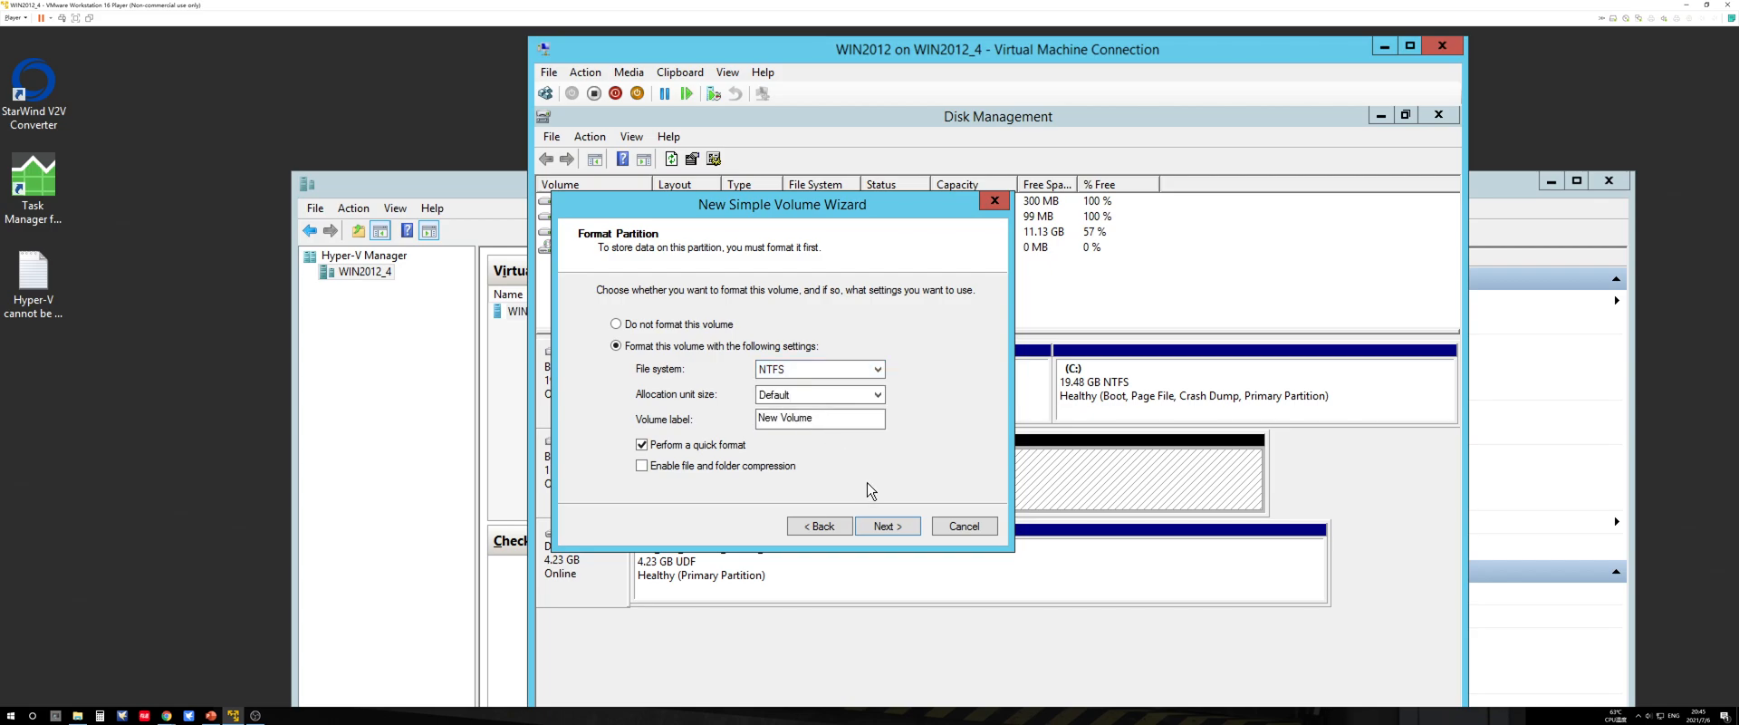
left_click(895, 528)
left_click(887, 527)
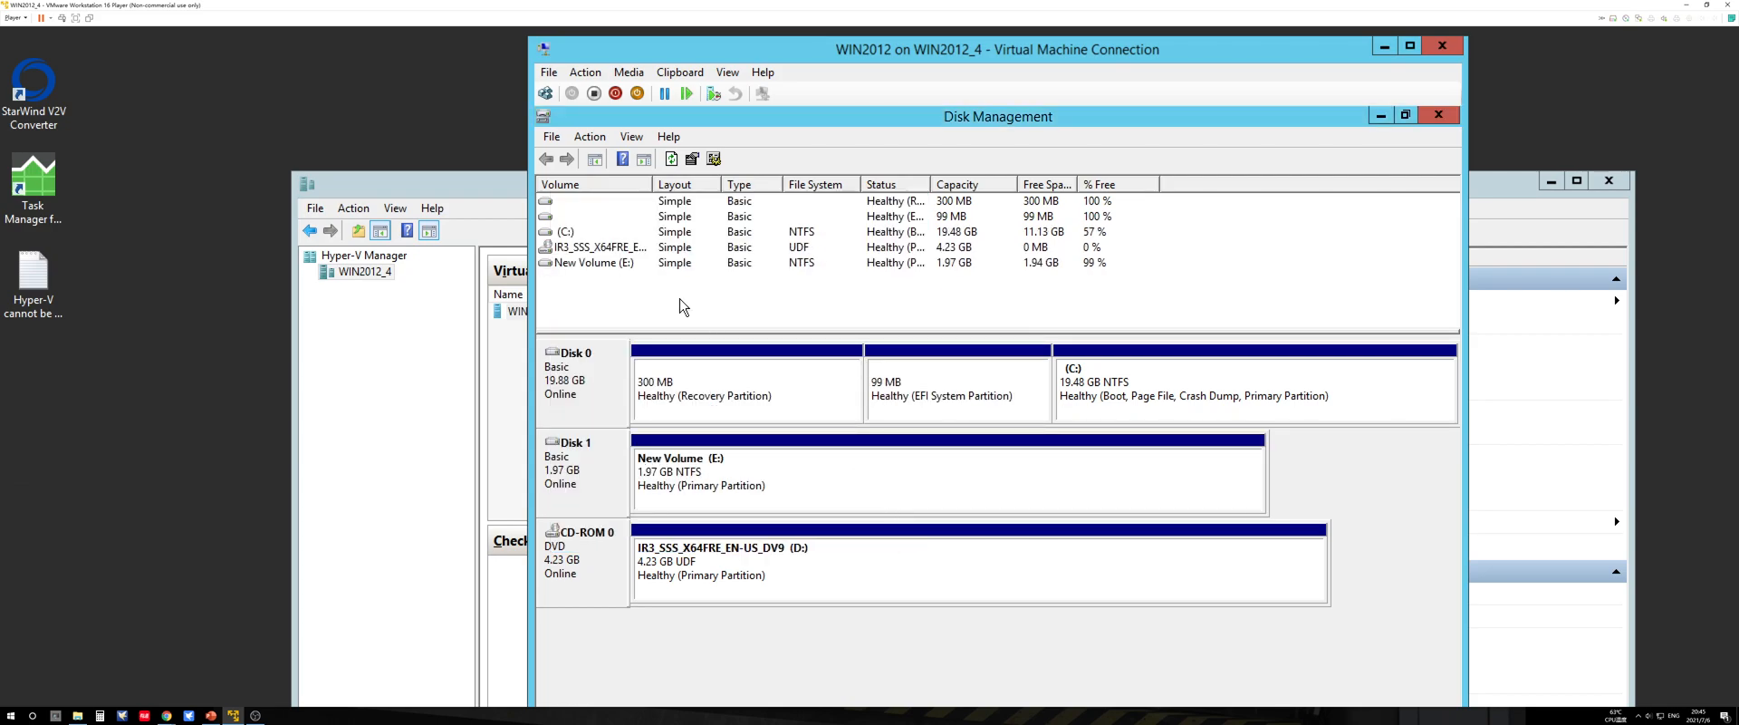
left_click(618, 264)
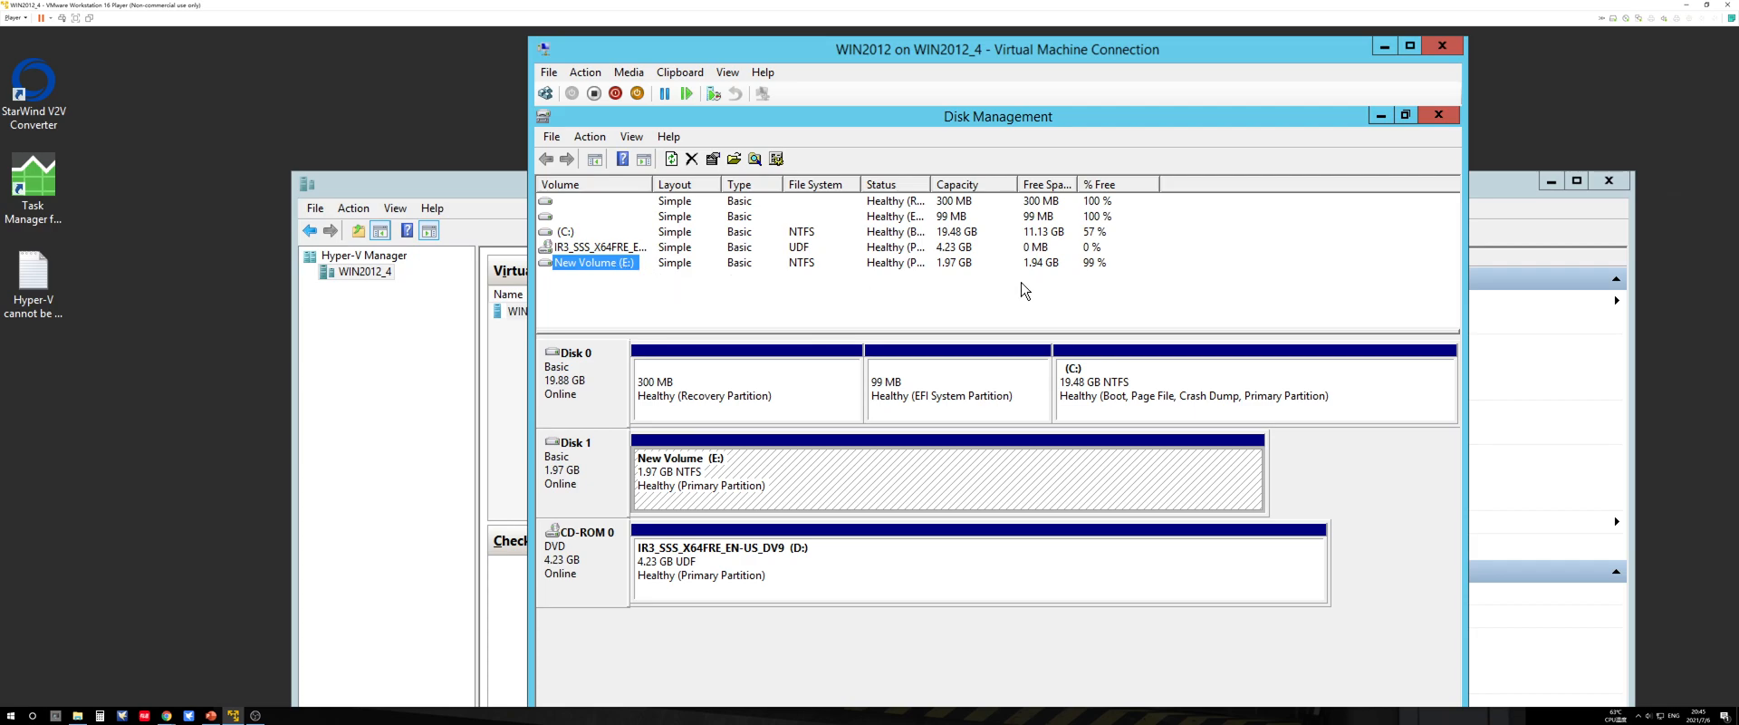
left_click(1437, 115)
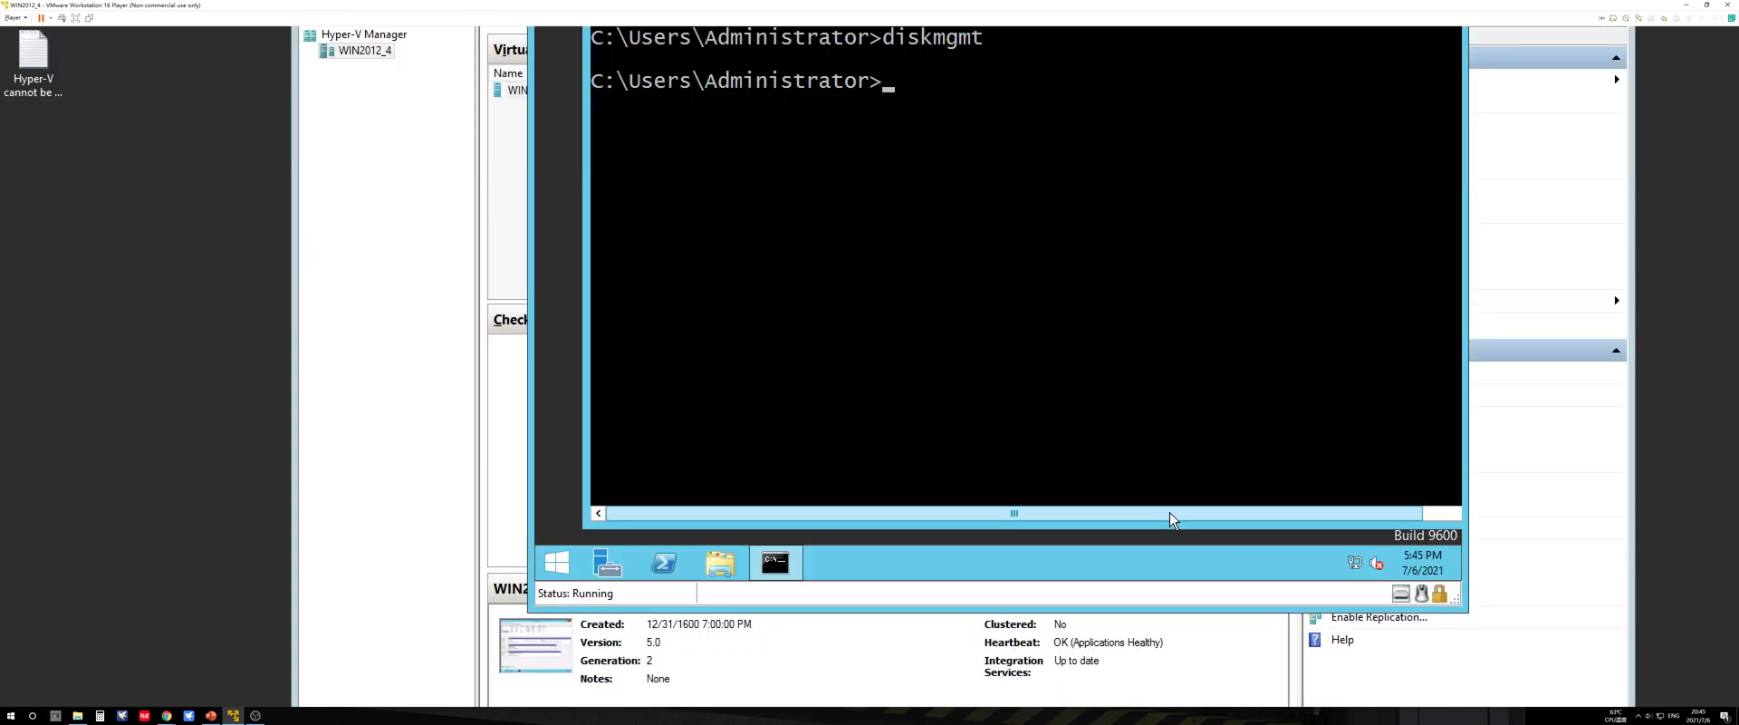
Step: Check the contents of New Volume (E:) in File Explorer, return to This PC, and minimize the File Explorer and command prompt windows
left_click(724, 562)
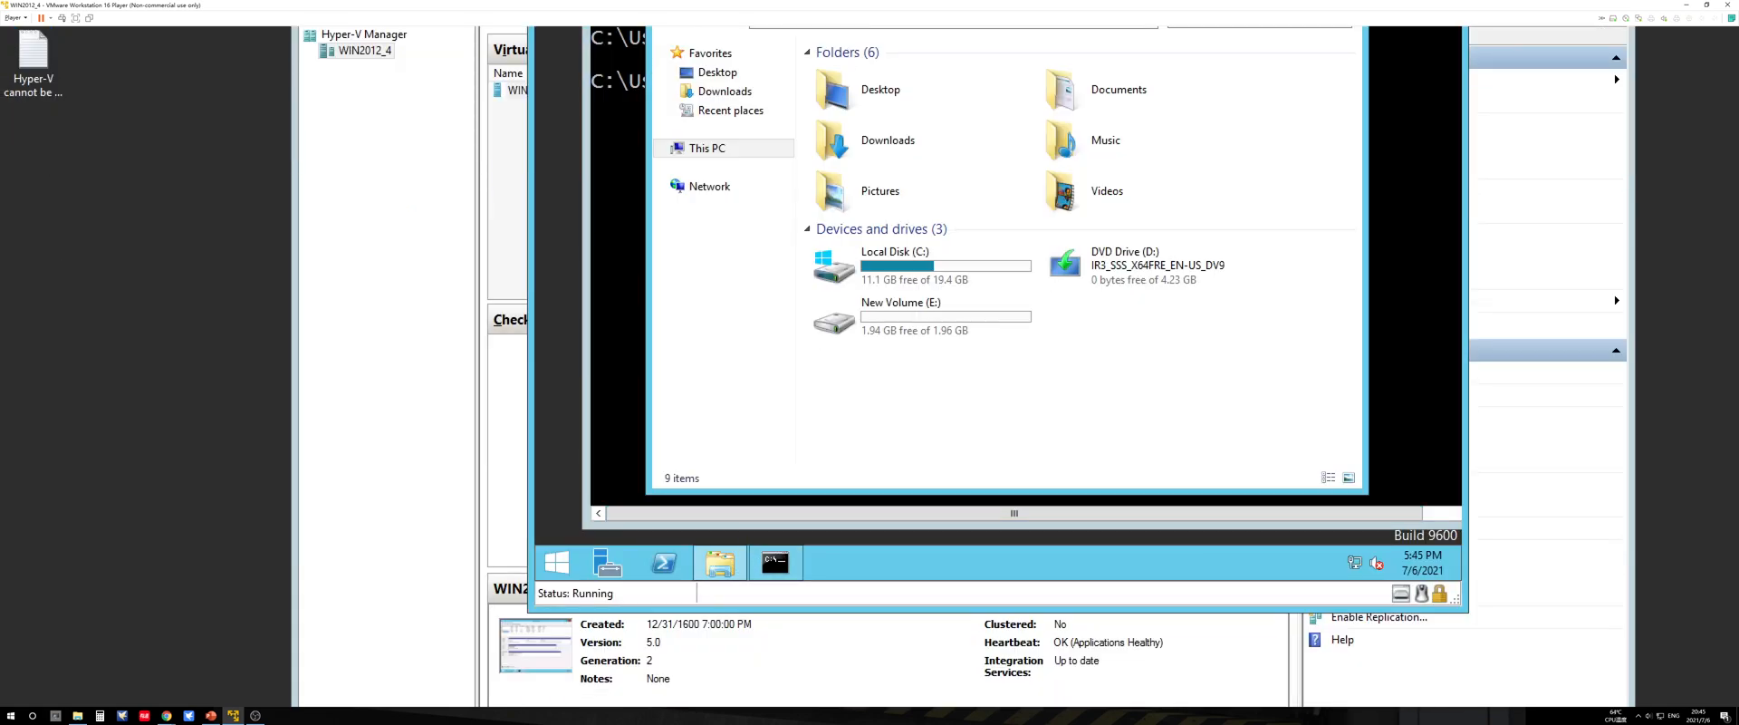
left_click(919, 473)
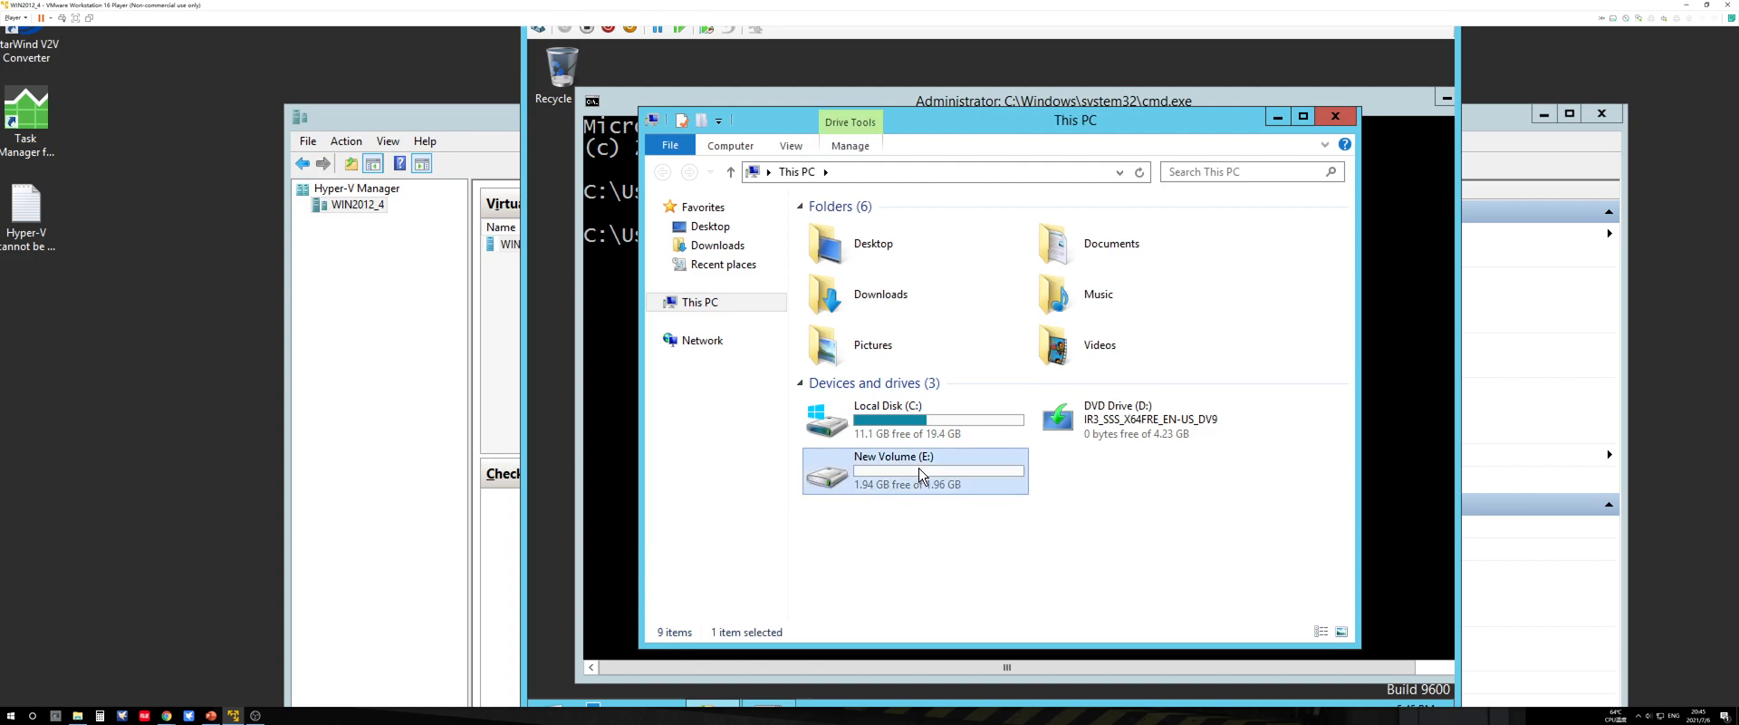
double_click(920, 473)
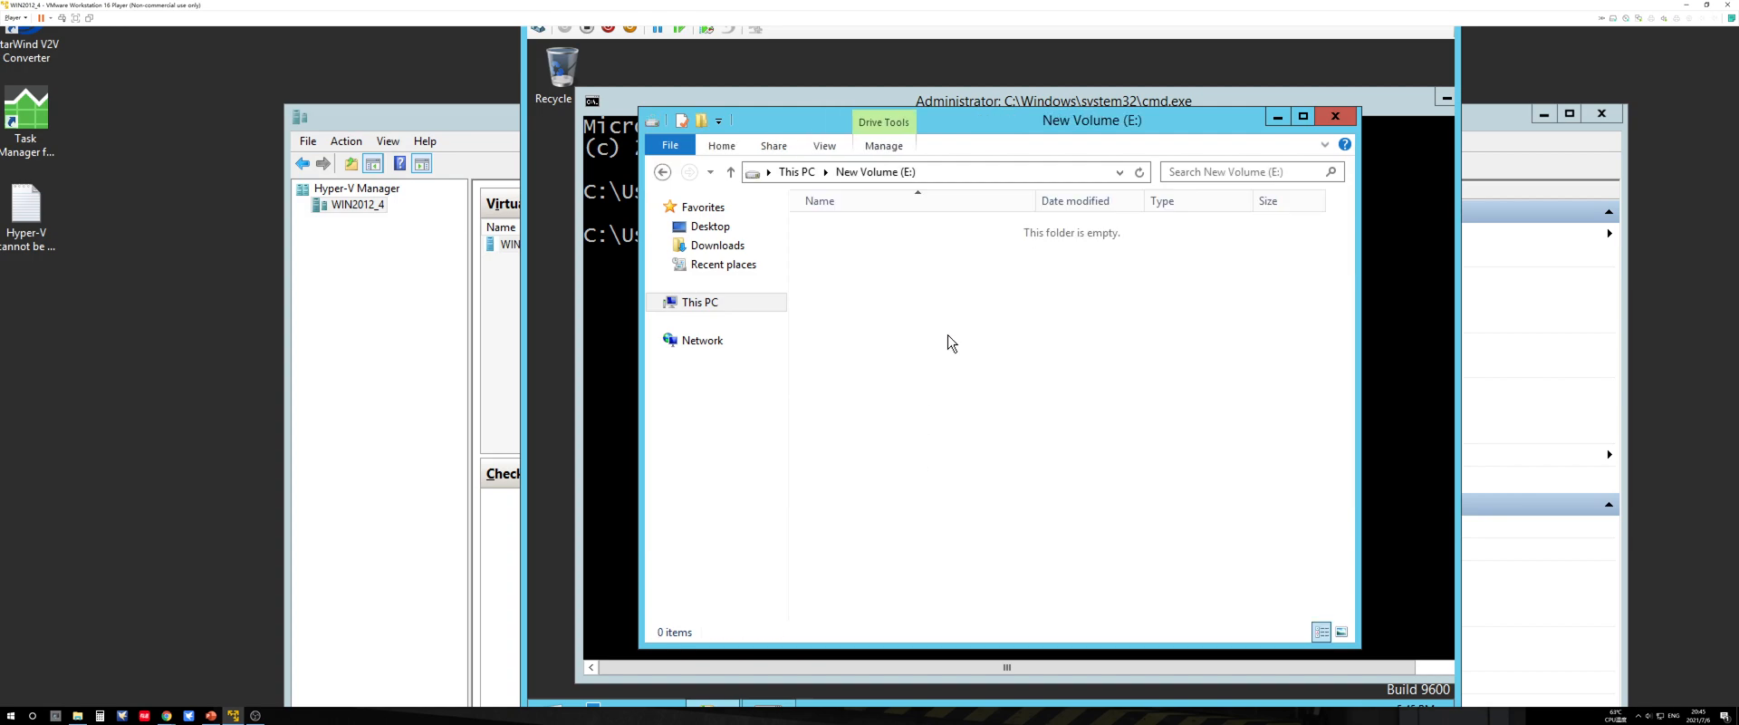
left_click(730, 171)
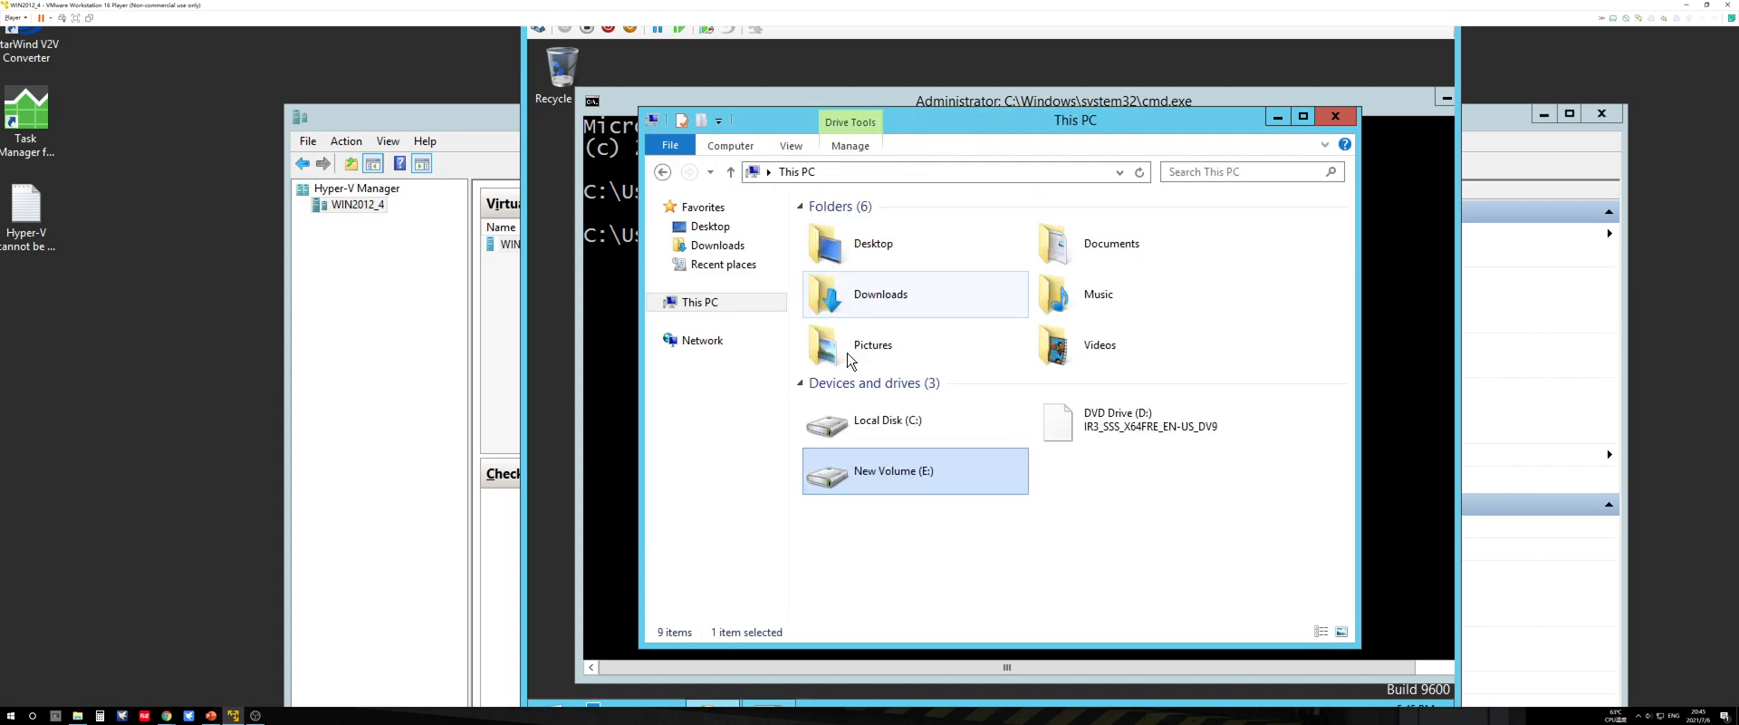
left_click(1278, 117)
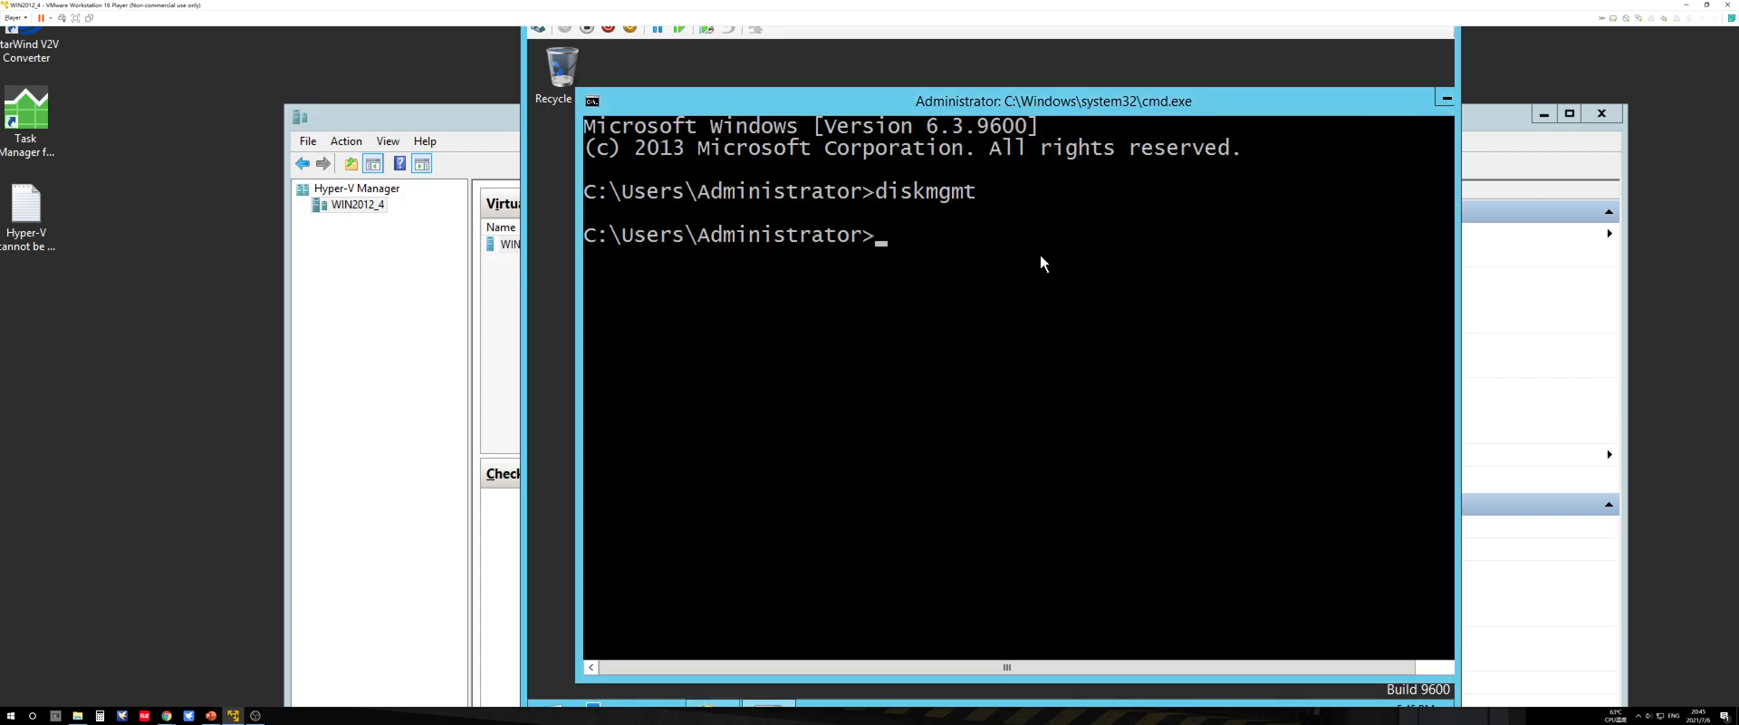
left_click(1440, 99)
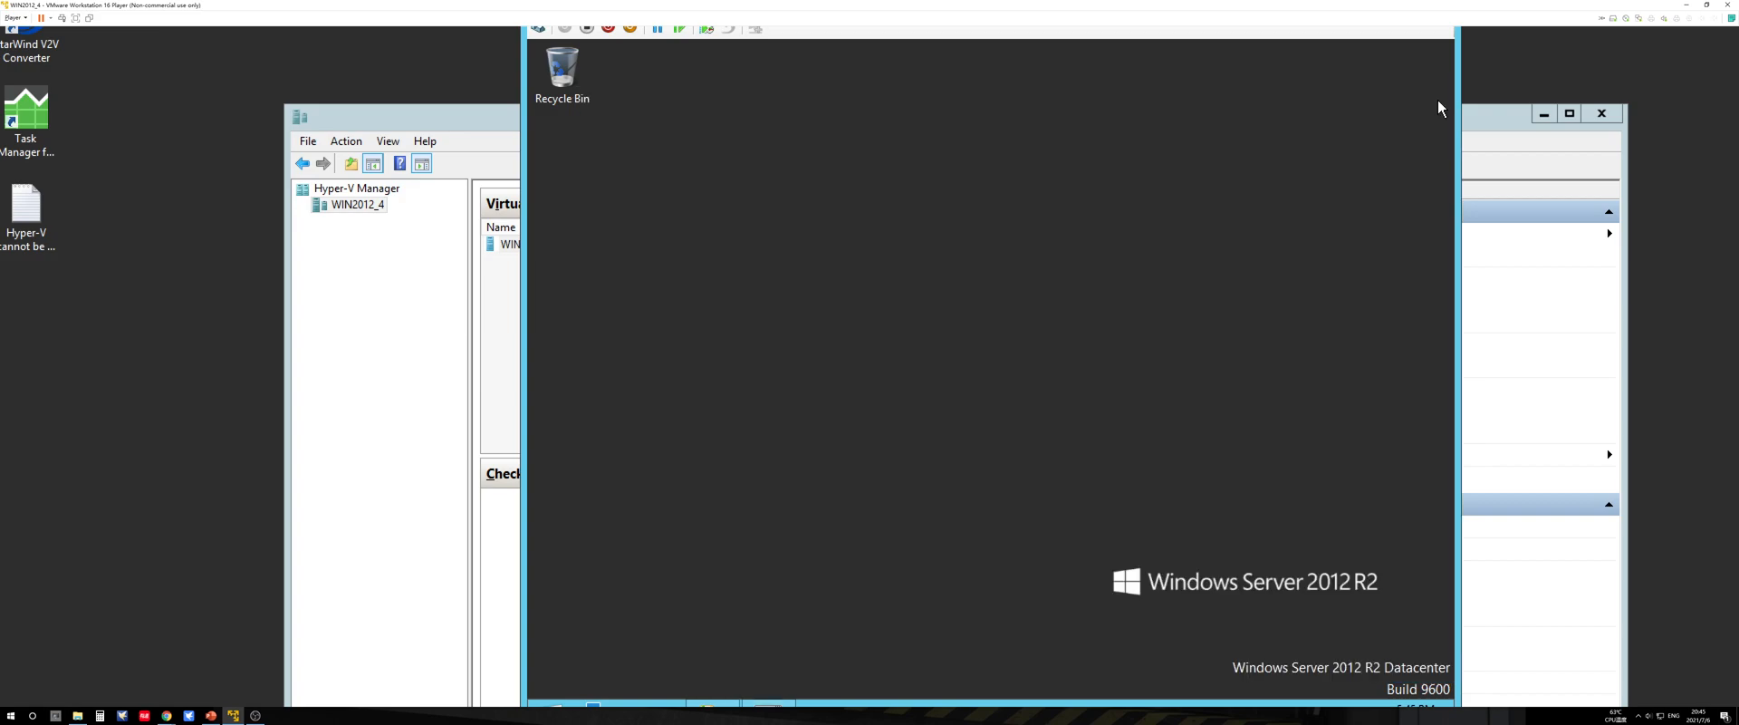
Step: Run diskmgmt.msc, enlarge Disk Management to examine the layout of all disks, and close it
key("super+r")
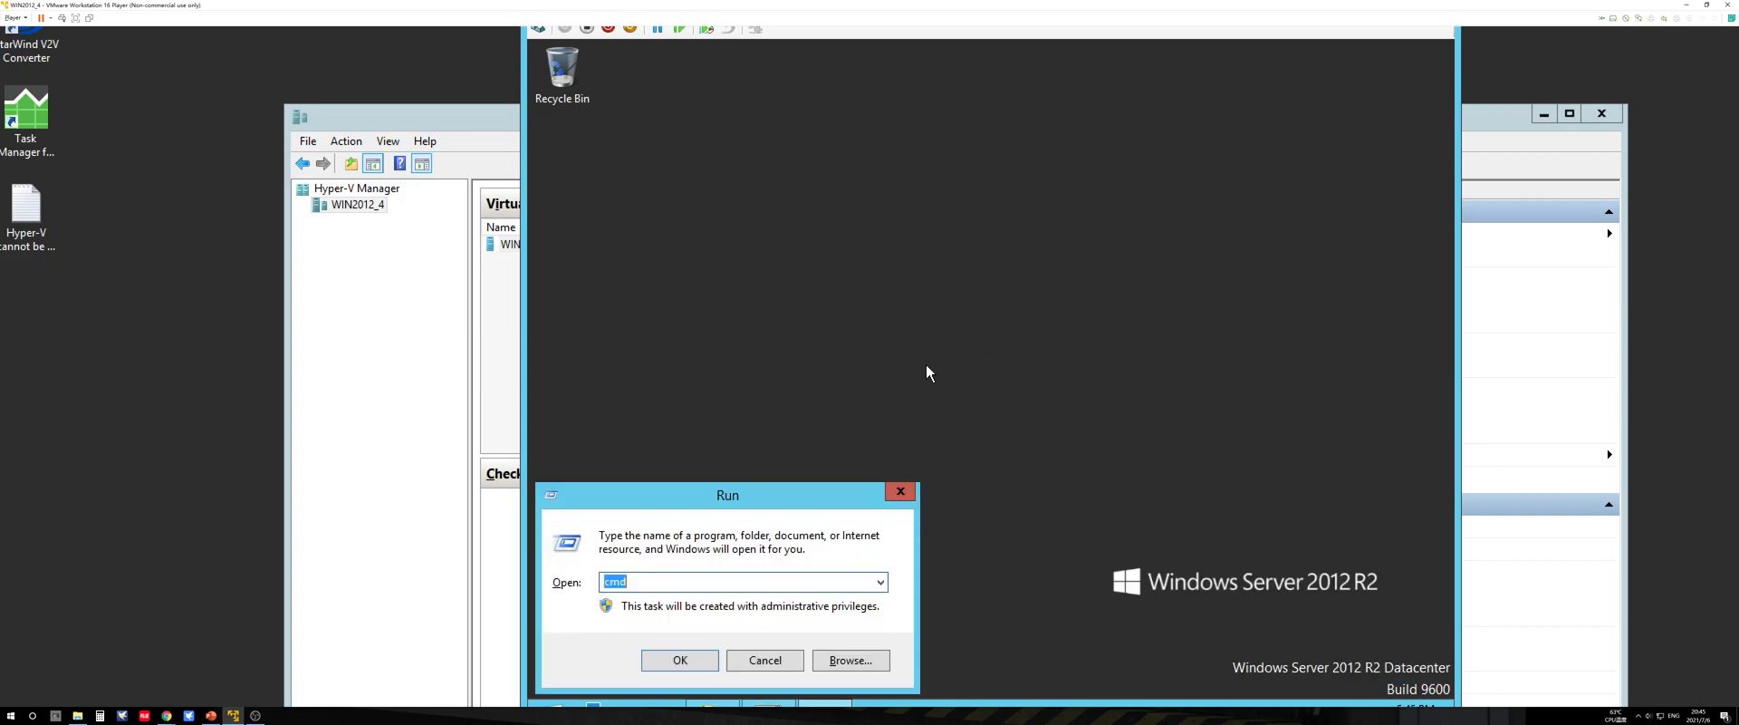
type("disk")
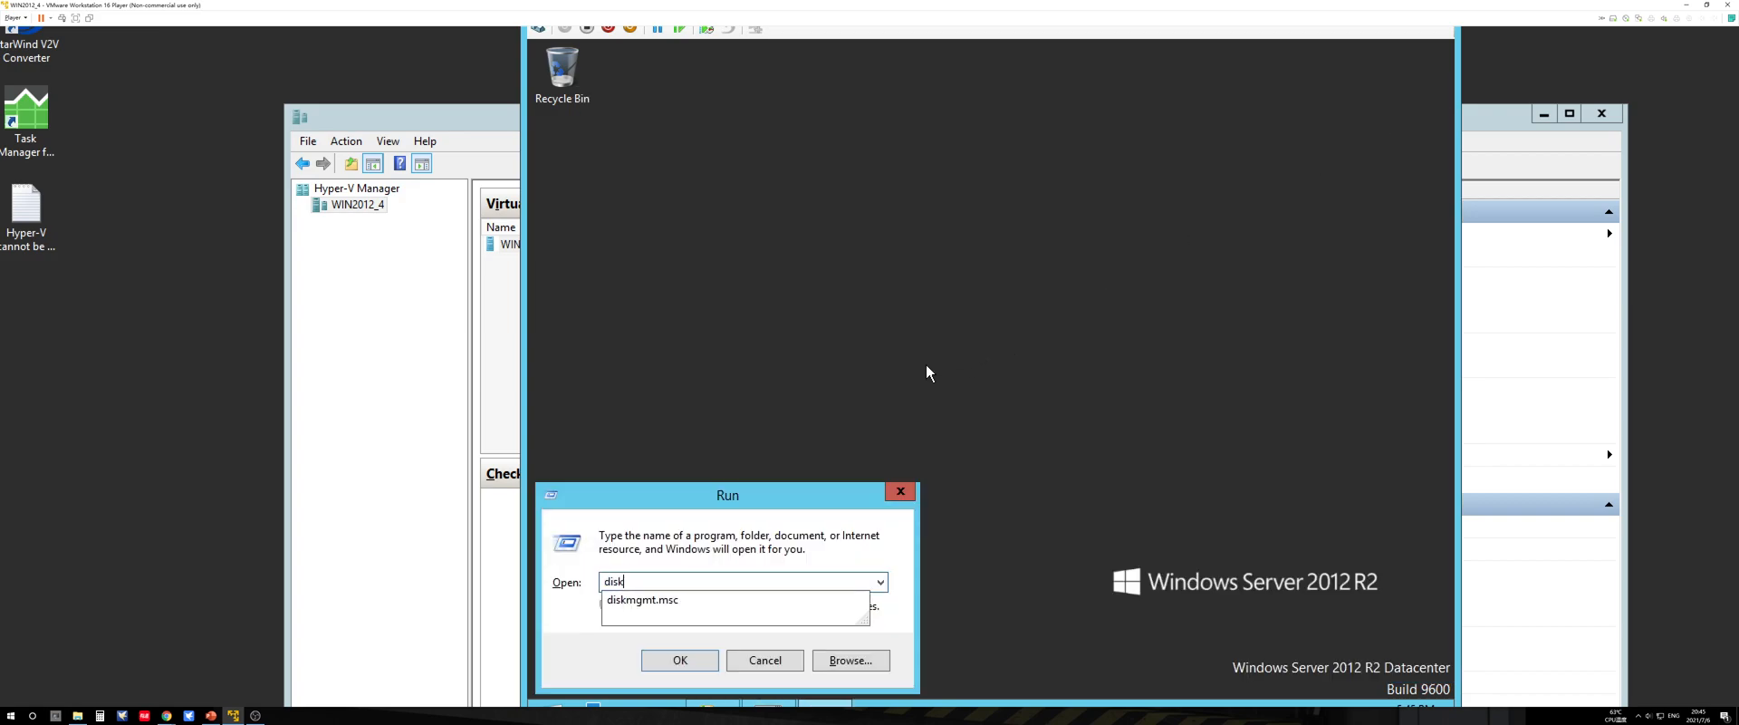
key("Down")
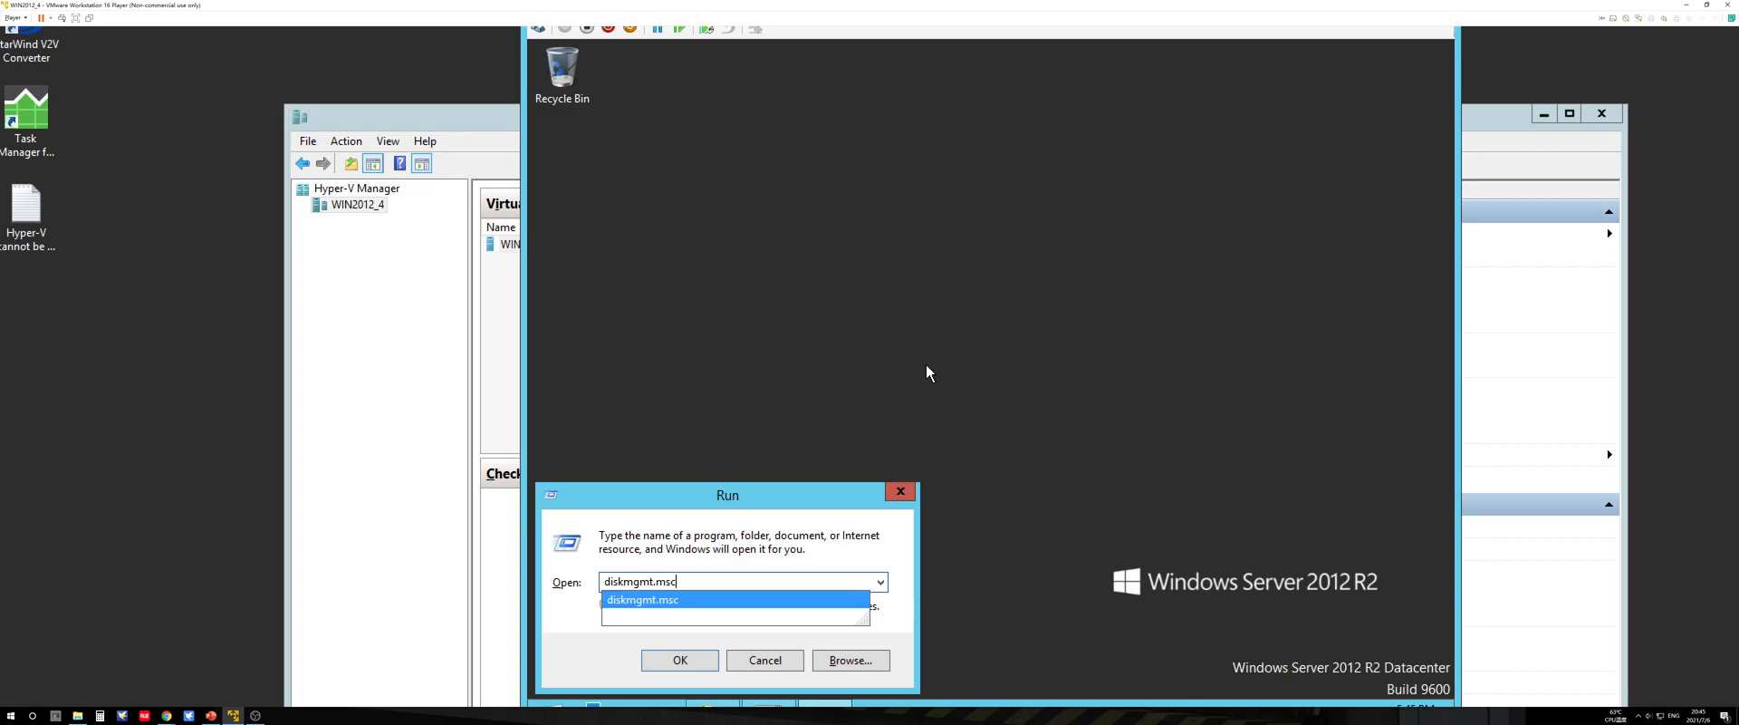
key("Return")
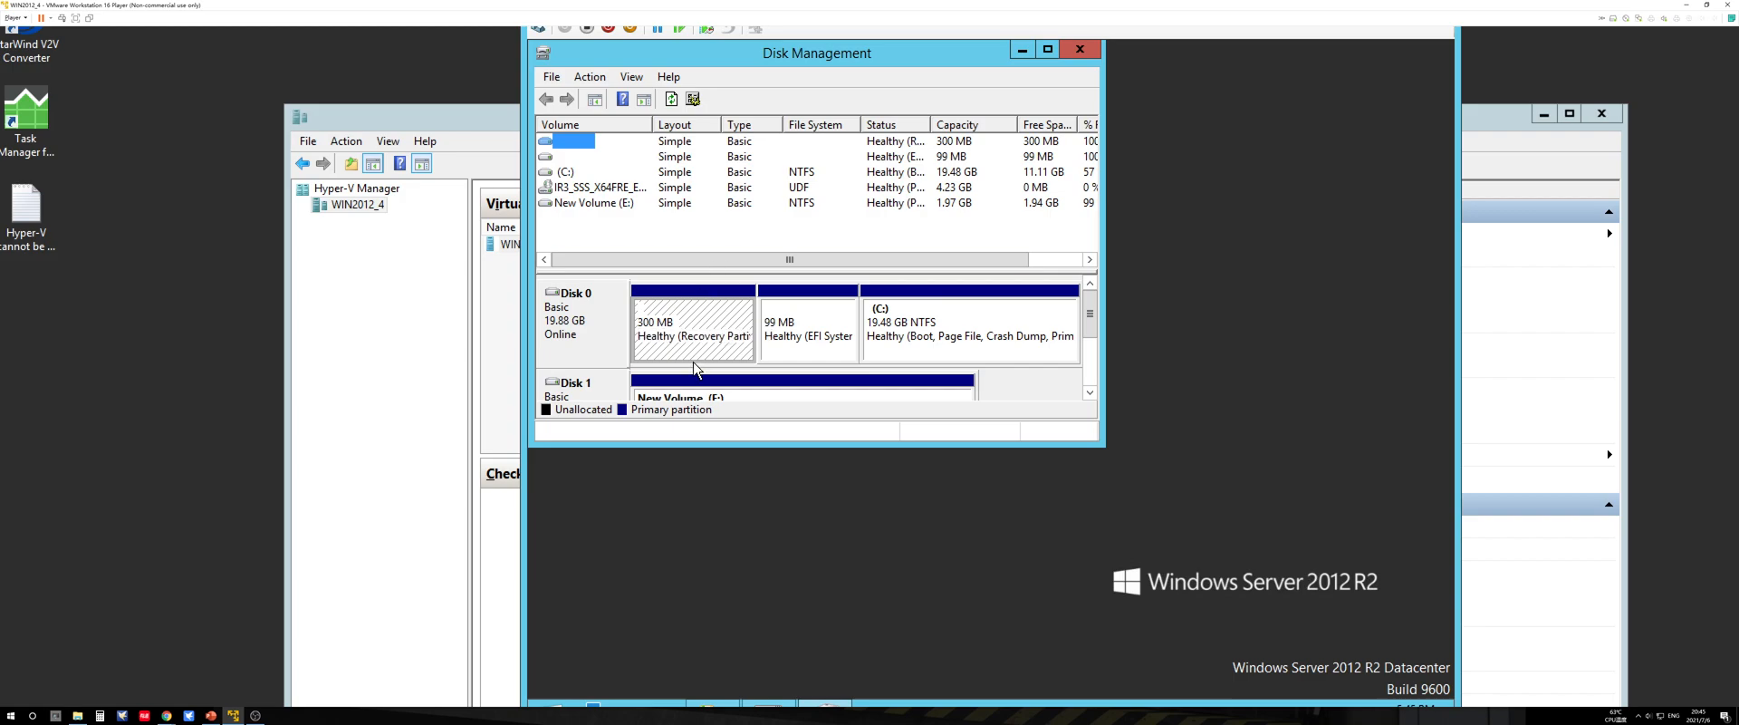
left_click_drag(1095, 446, 1312, 579)
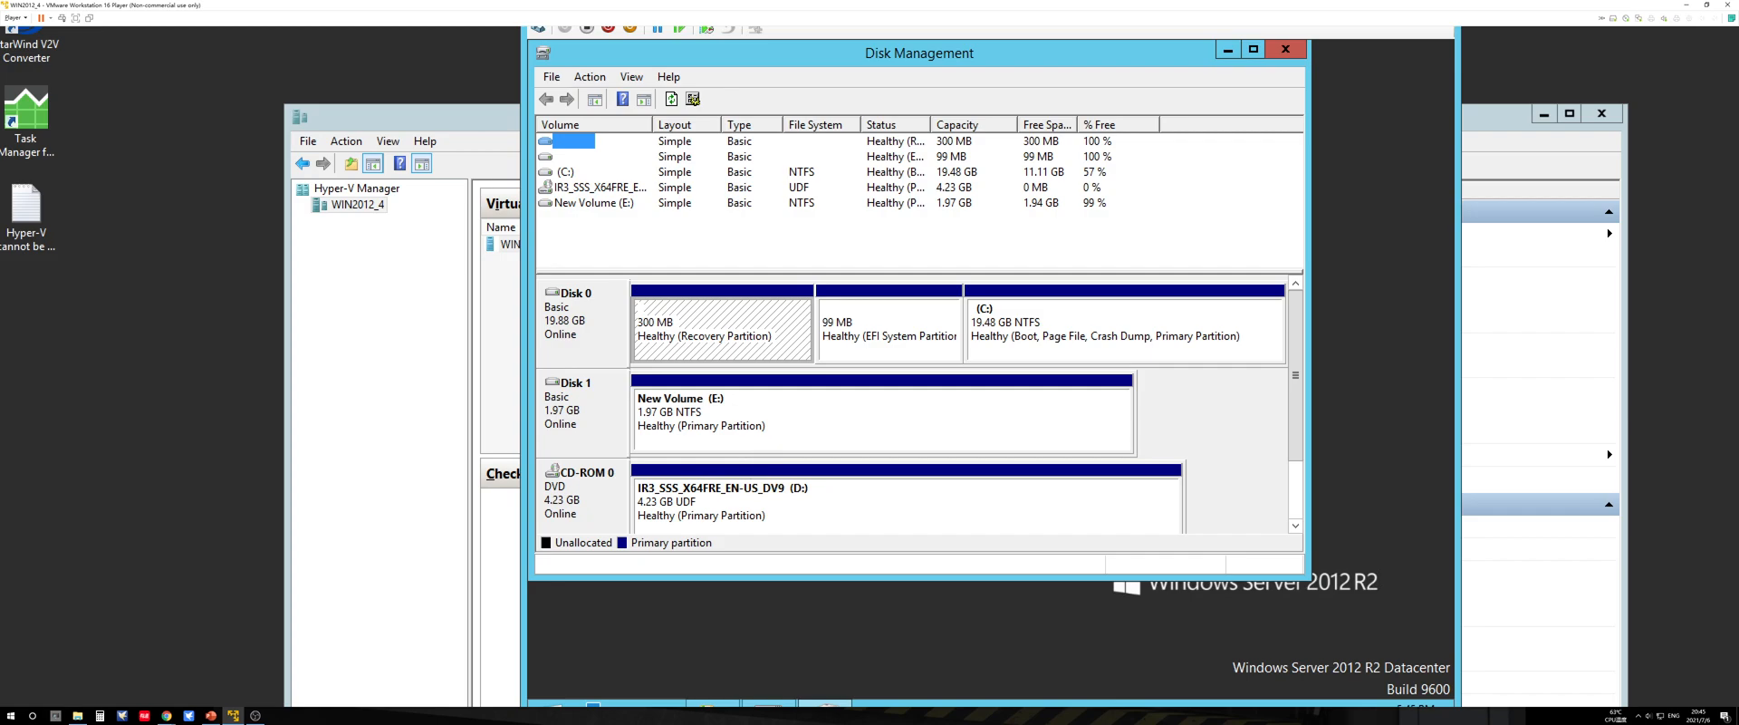
left_click(1286, 52)
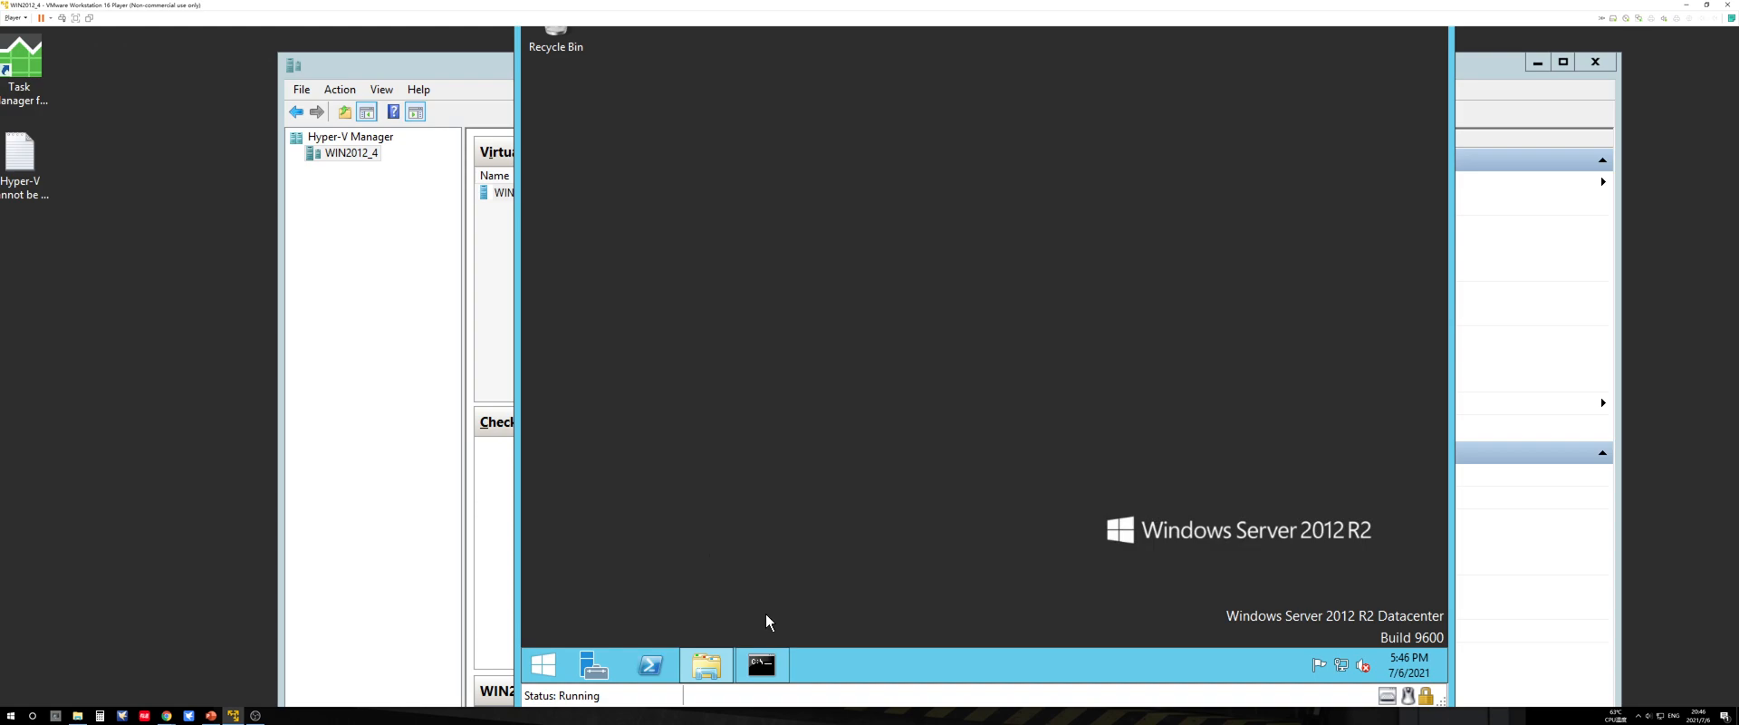
Step: Start diskpart in the existing command prompt and list the disks with list disk
left_click(768, 654)
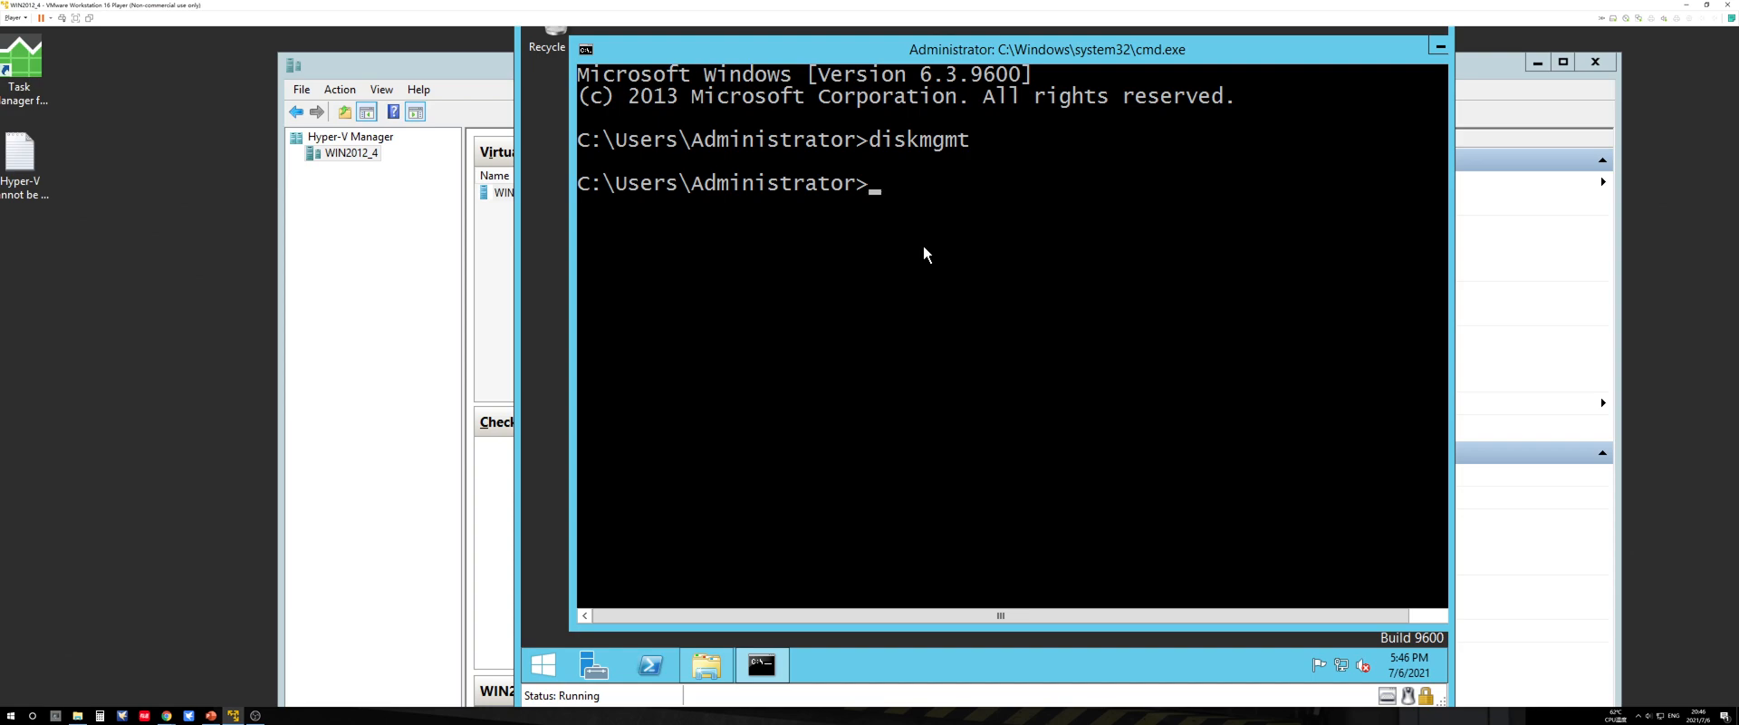
type("diskpart")
key("Return")
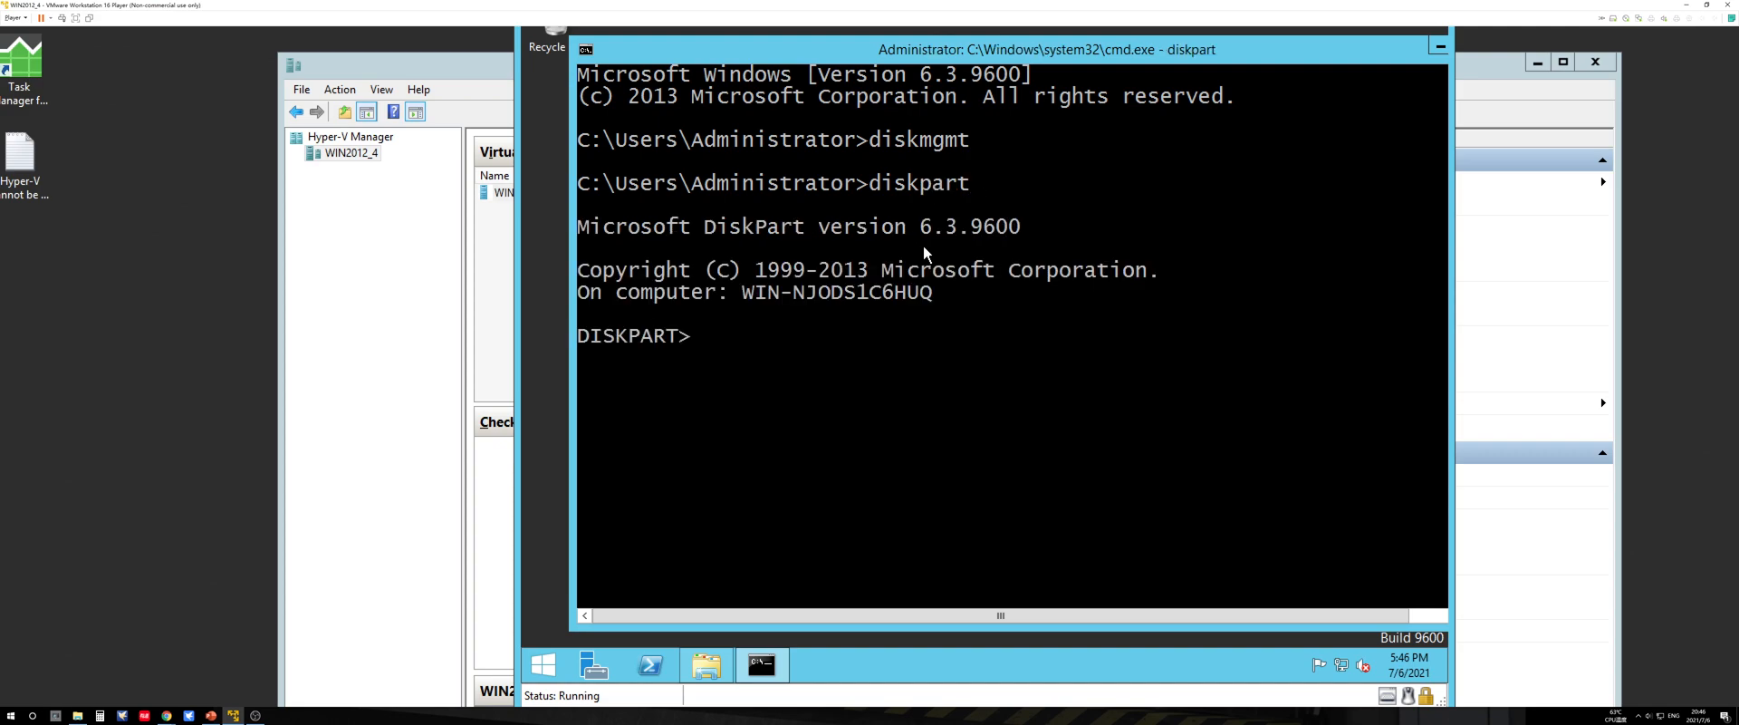
type("list disk")
key("Return")
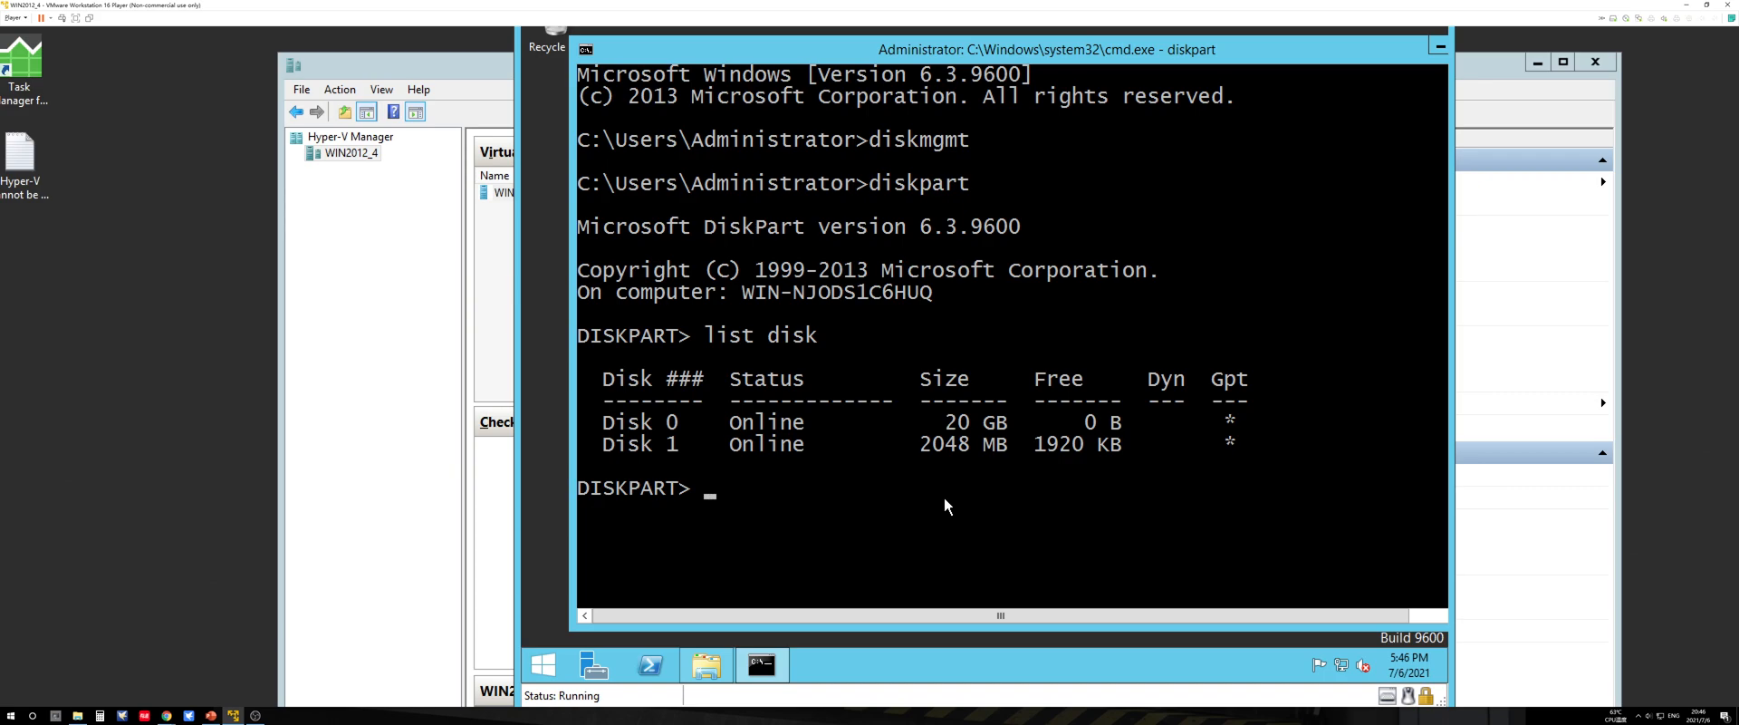
Step: Exit DiskPart and close the command prompt window
type("exit")
key("Return")
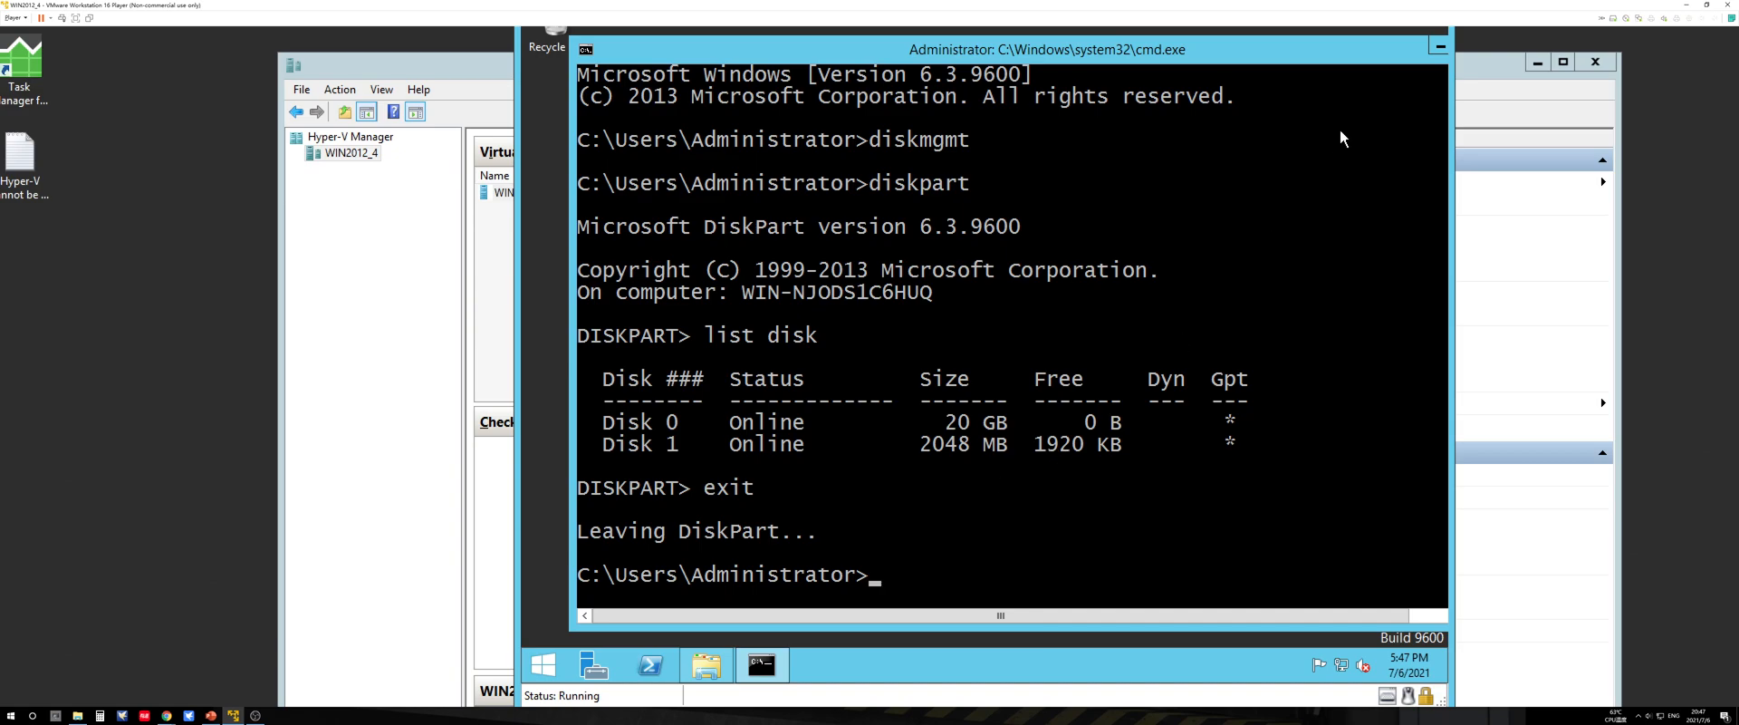
left_click_drag(1392, 52, 1329, 66)
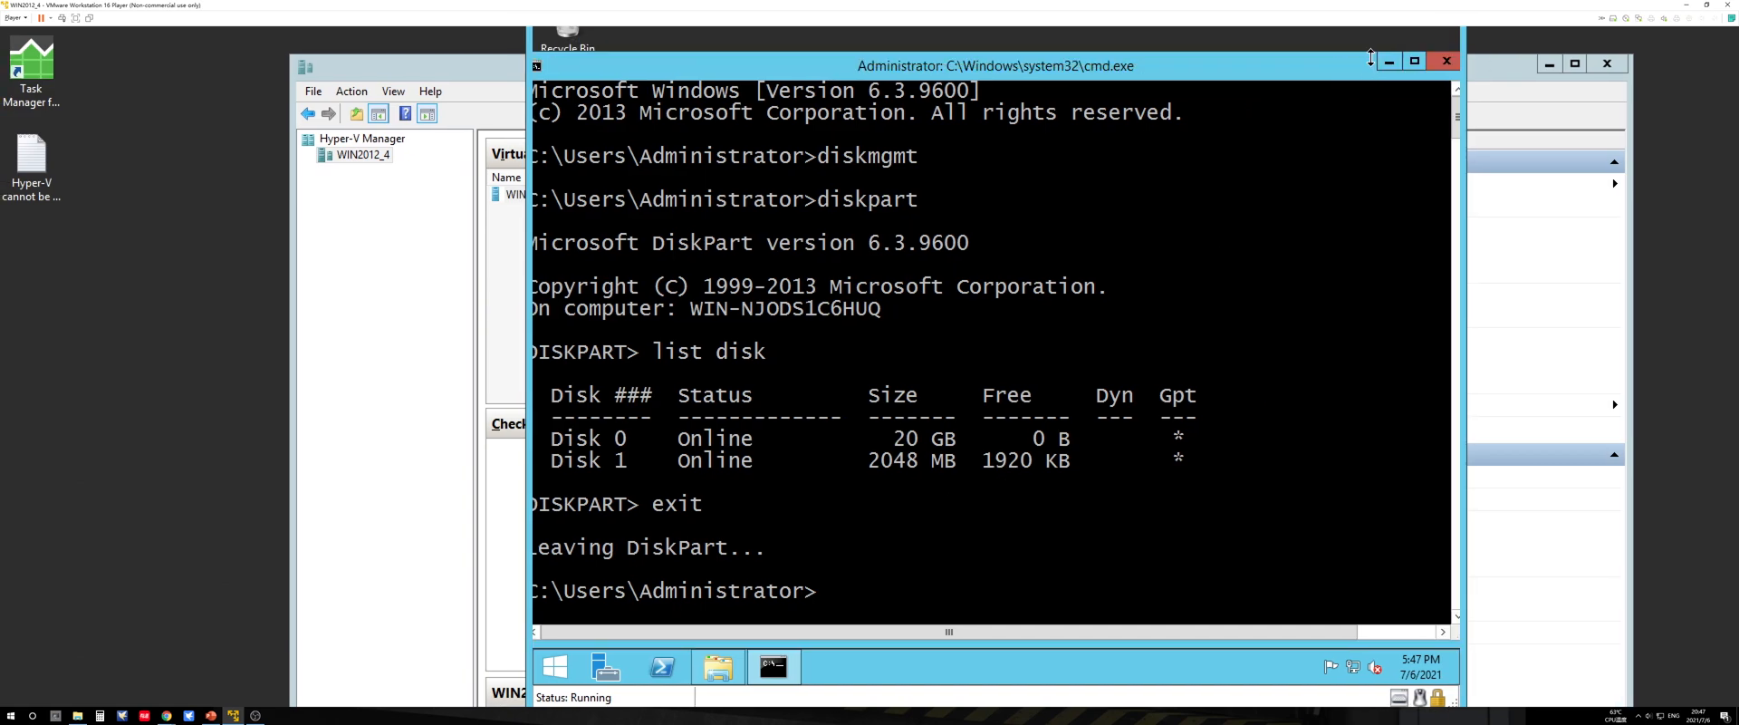
left_click(1435, 63)
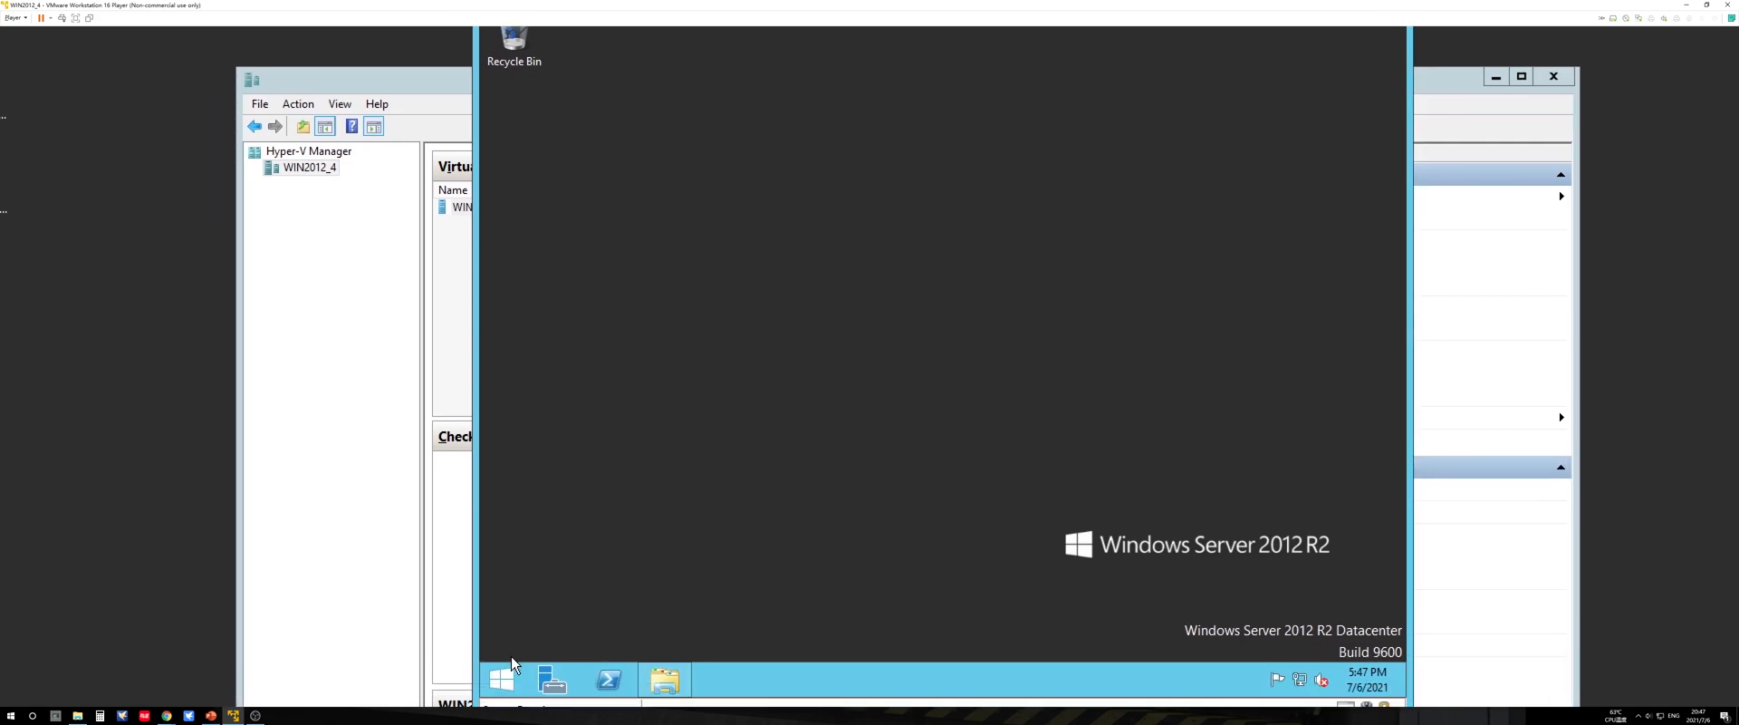
Step: Shut down the Windows Server guest and close the WIN2012 Virtual Machine Connection window
left_click(514, 659)
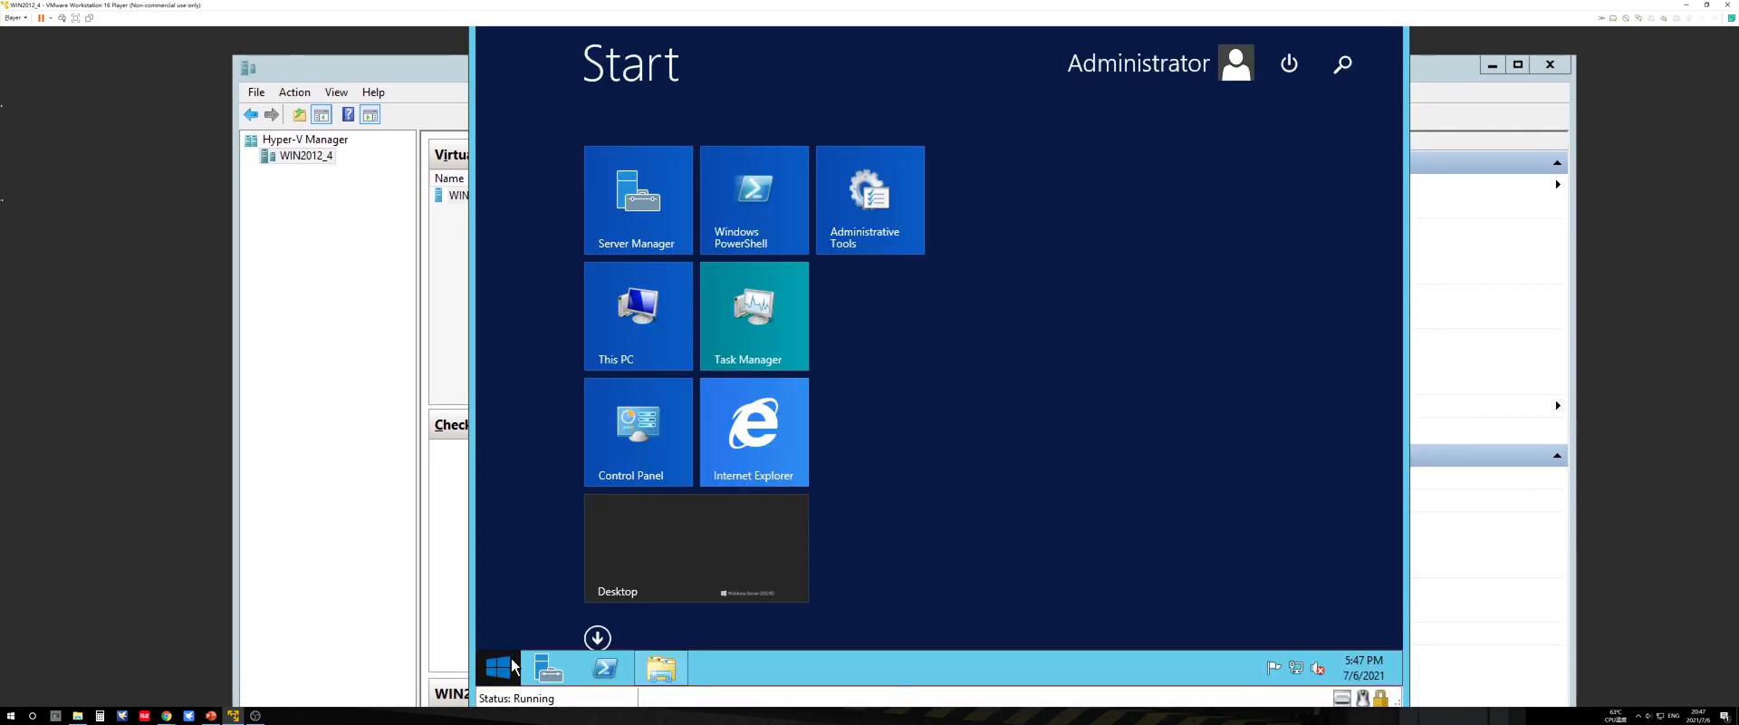
left_click(1287, 76)
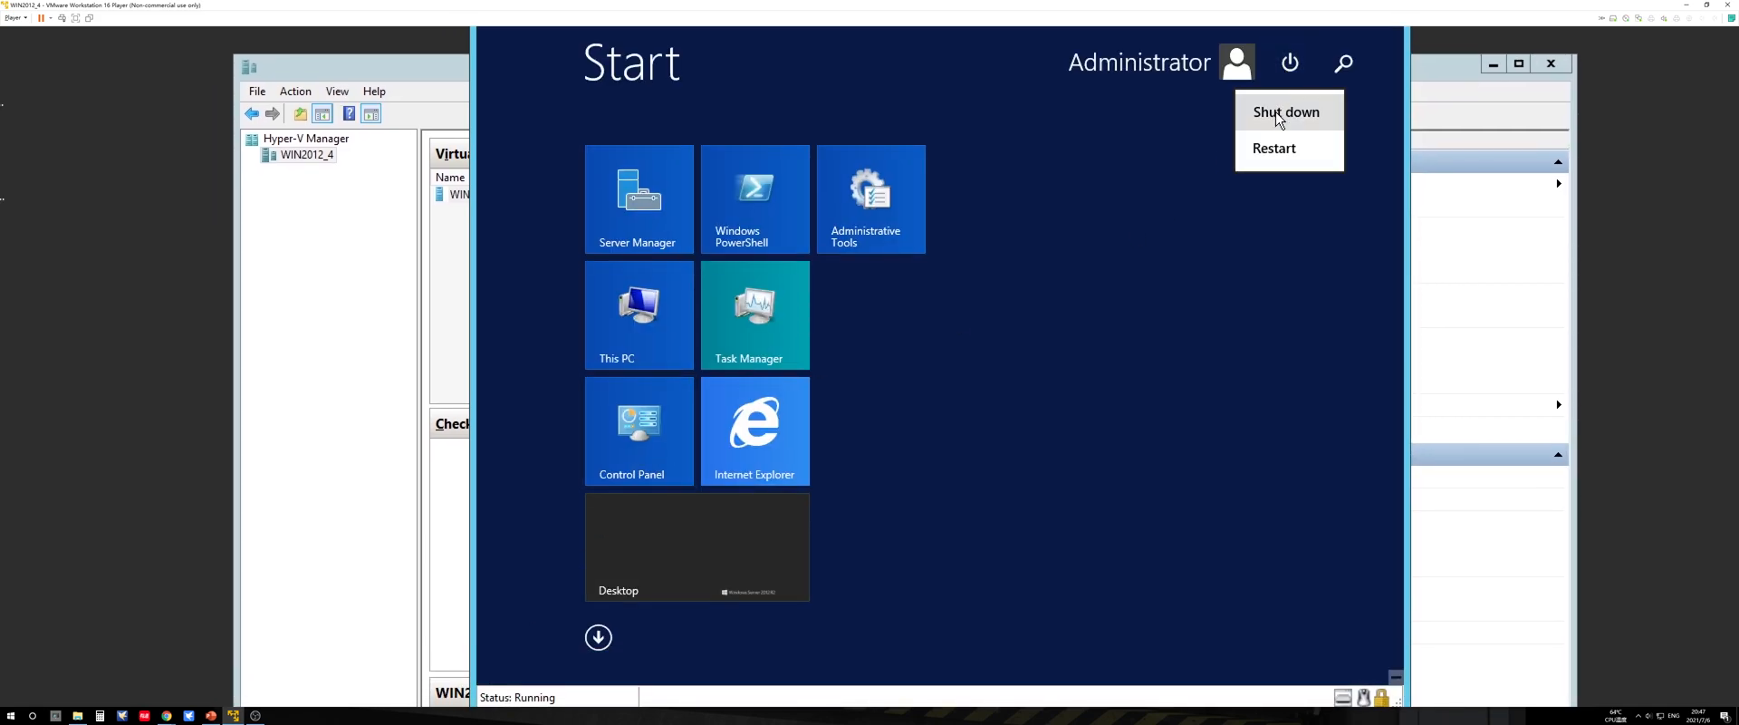
left_click(1279, 114)
left_click(1325, 215)
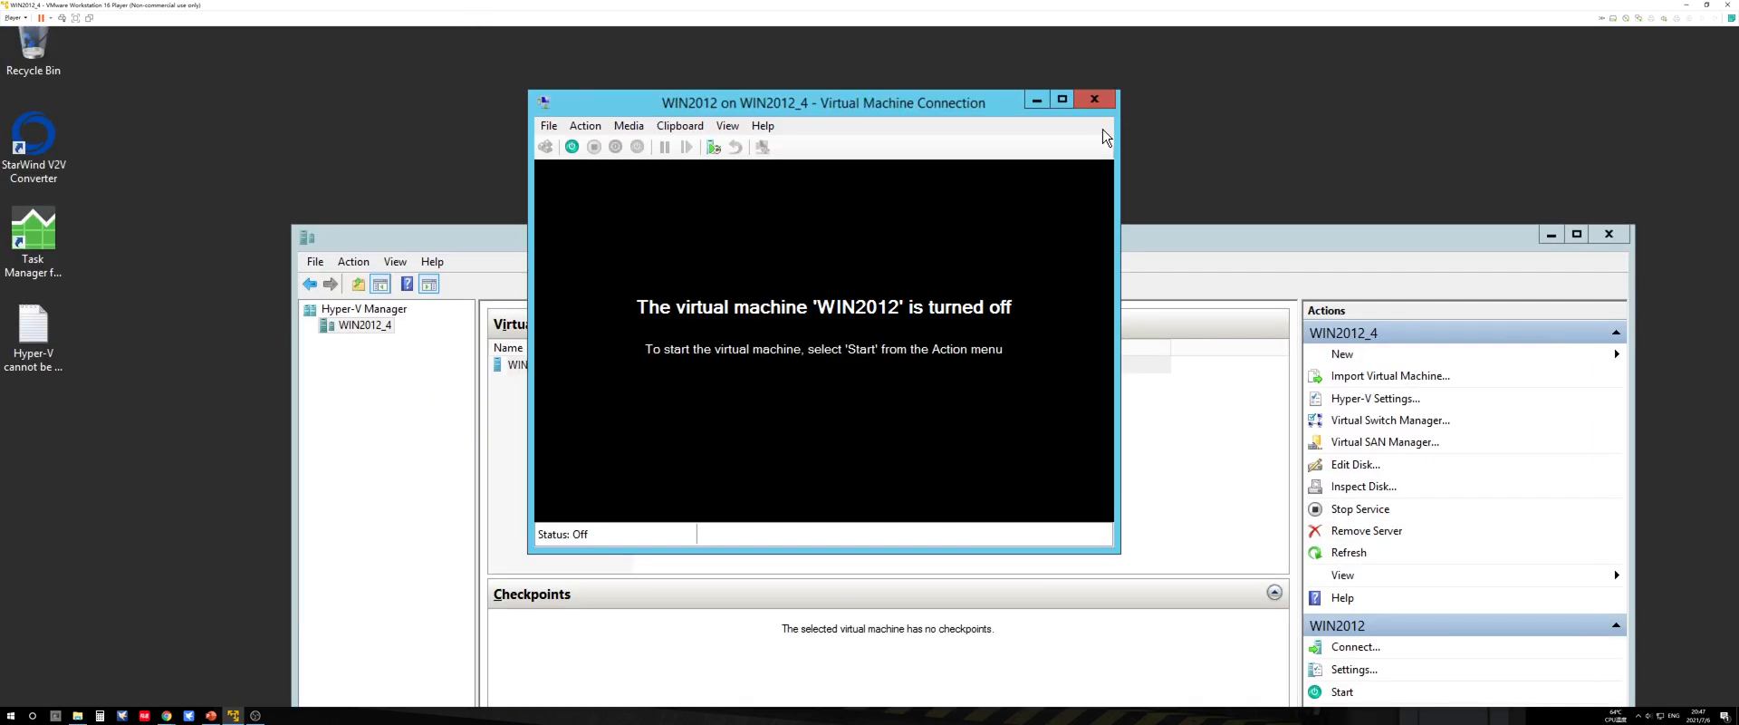
left_click(1095, 99)
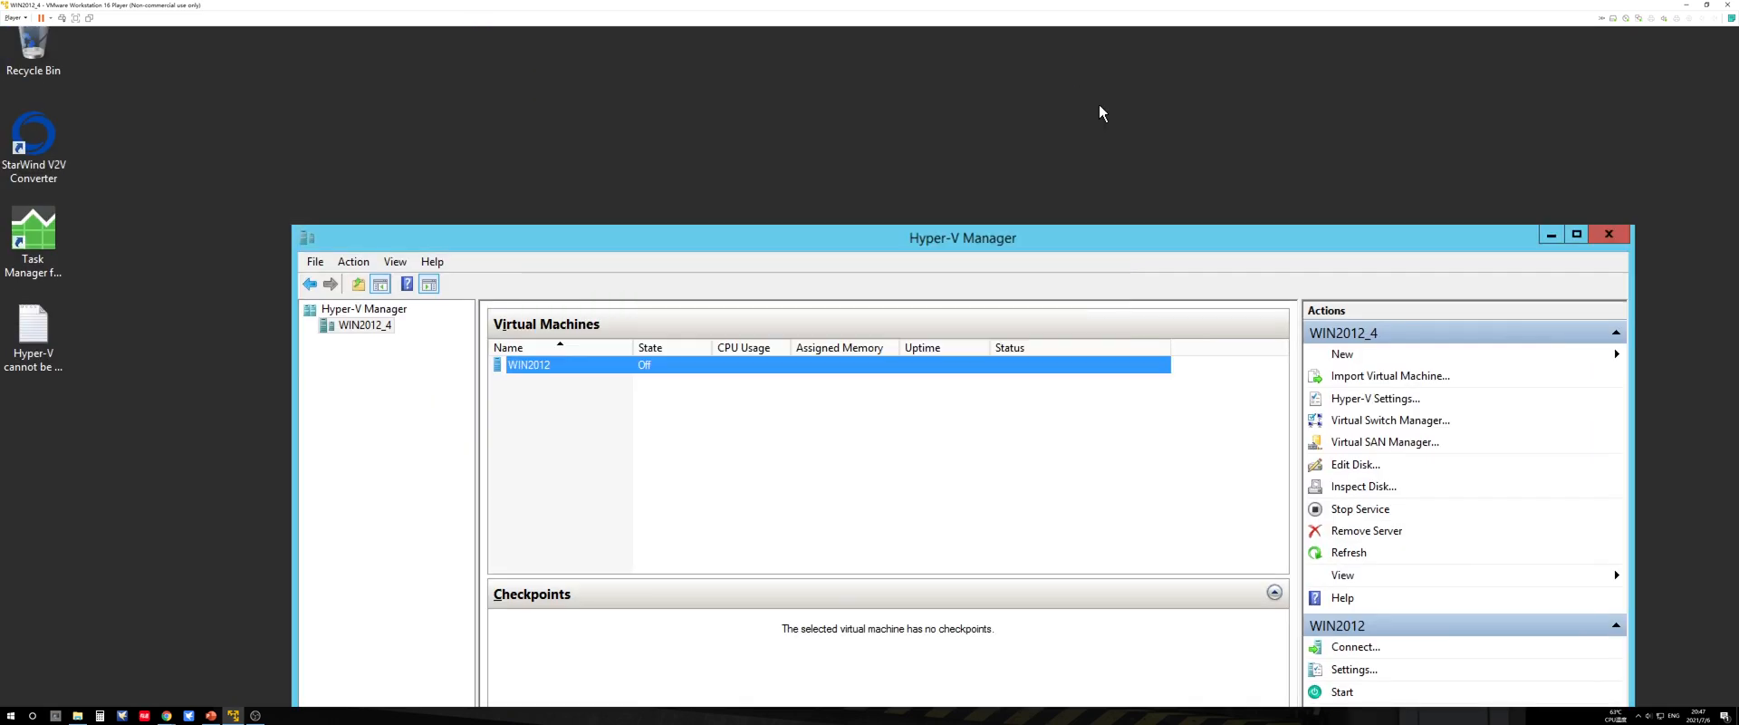
Step: Review the network adapter, memory, processor and VHD-Test.vhdx hard drive settings of WIN2012, and close the settings without changes
right_click(574, 377)
left_click(585, 405)
left_click_drag(1565, 368, 649, 76)
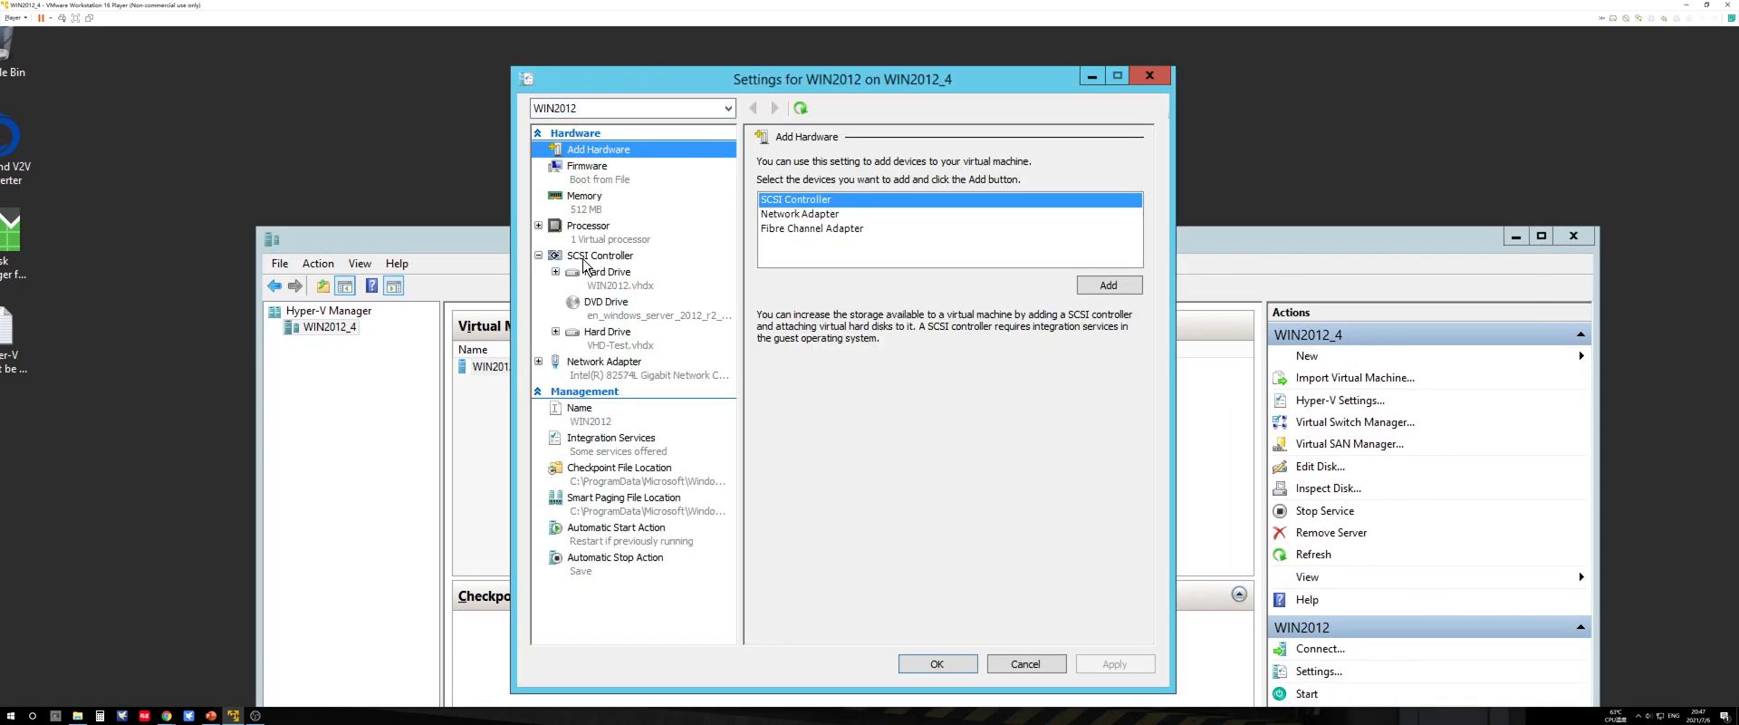
left_click(618, 364)
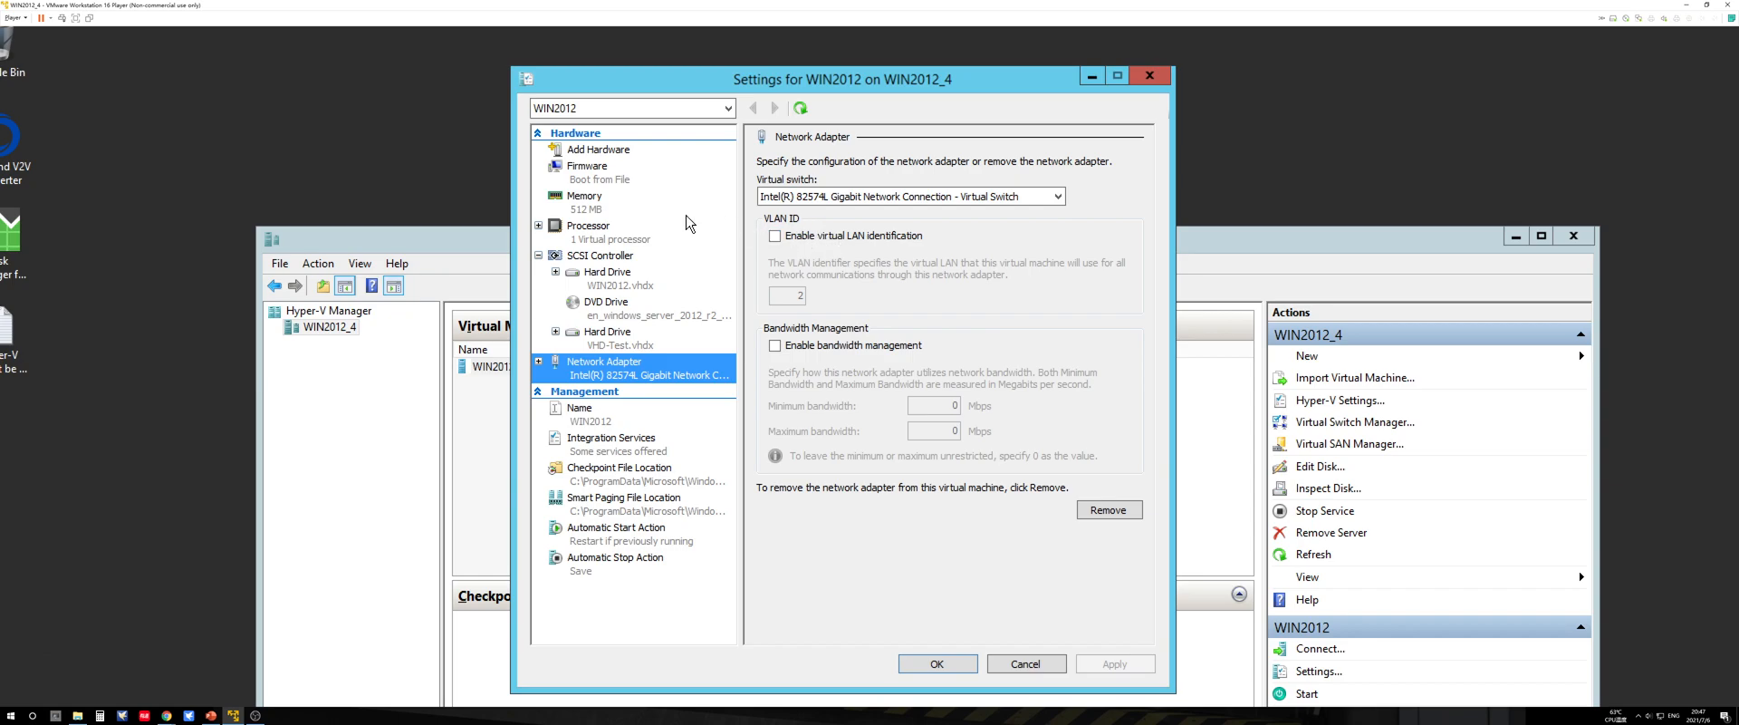
left_click(602, 199)
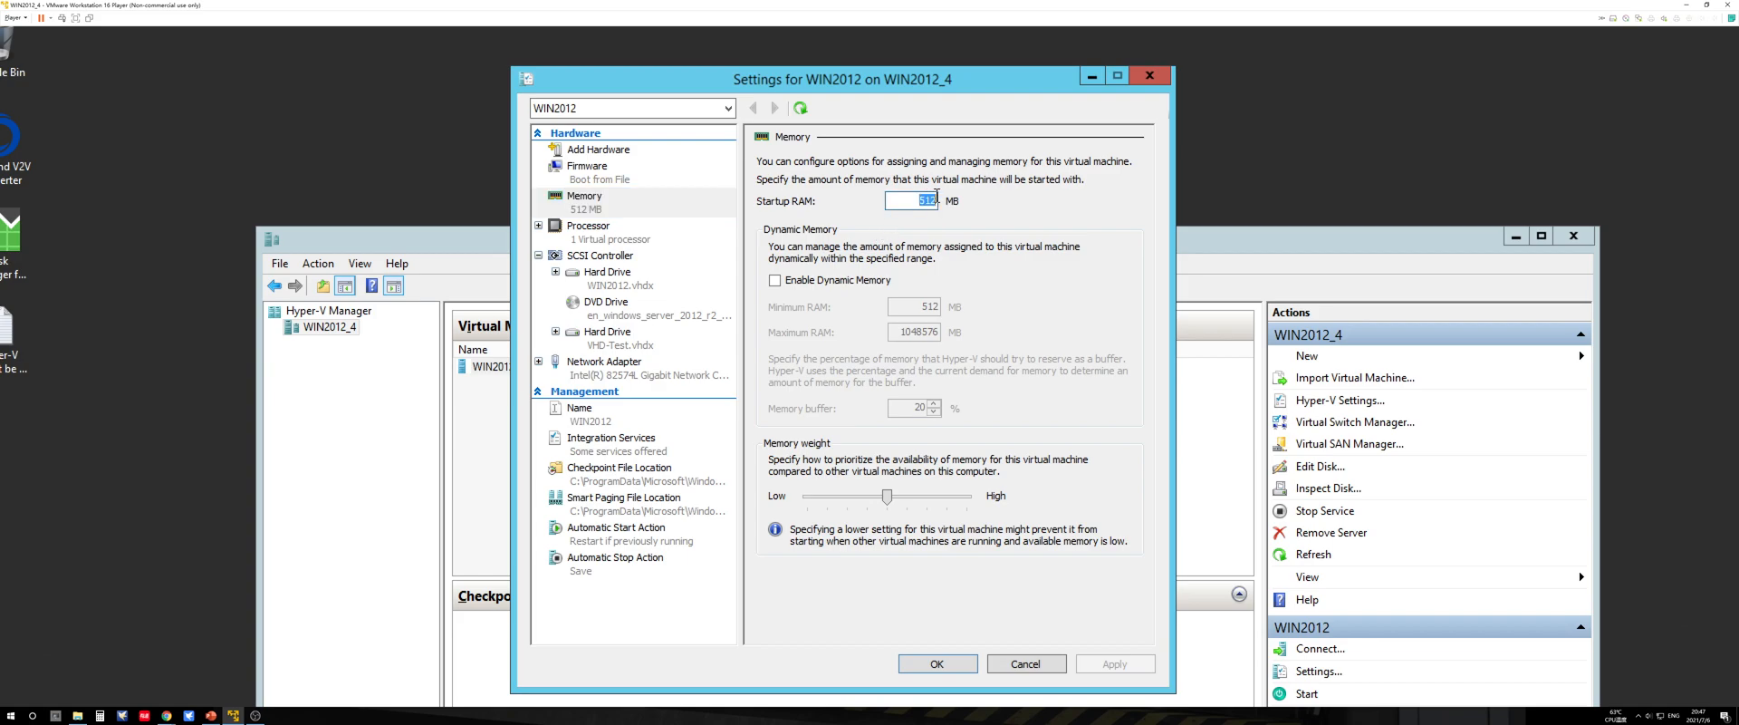
left_click(597, 233)
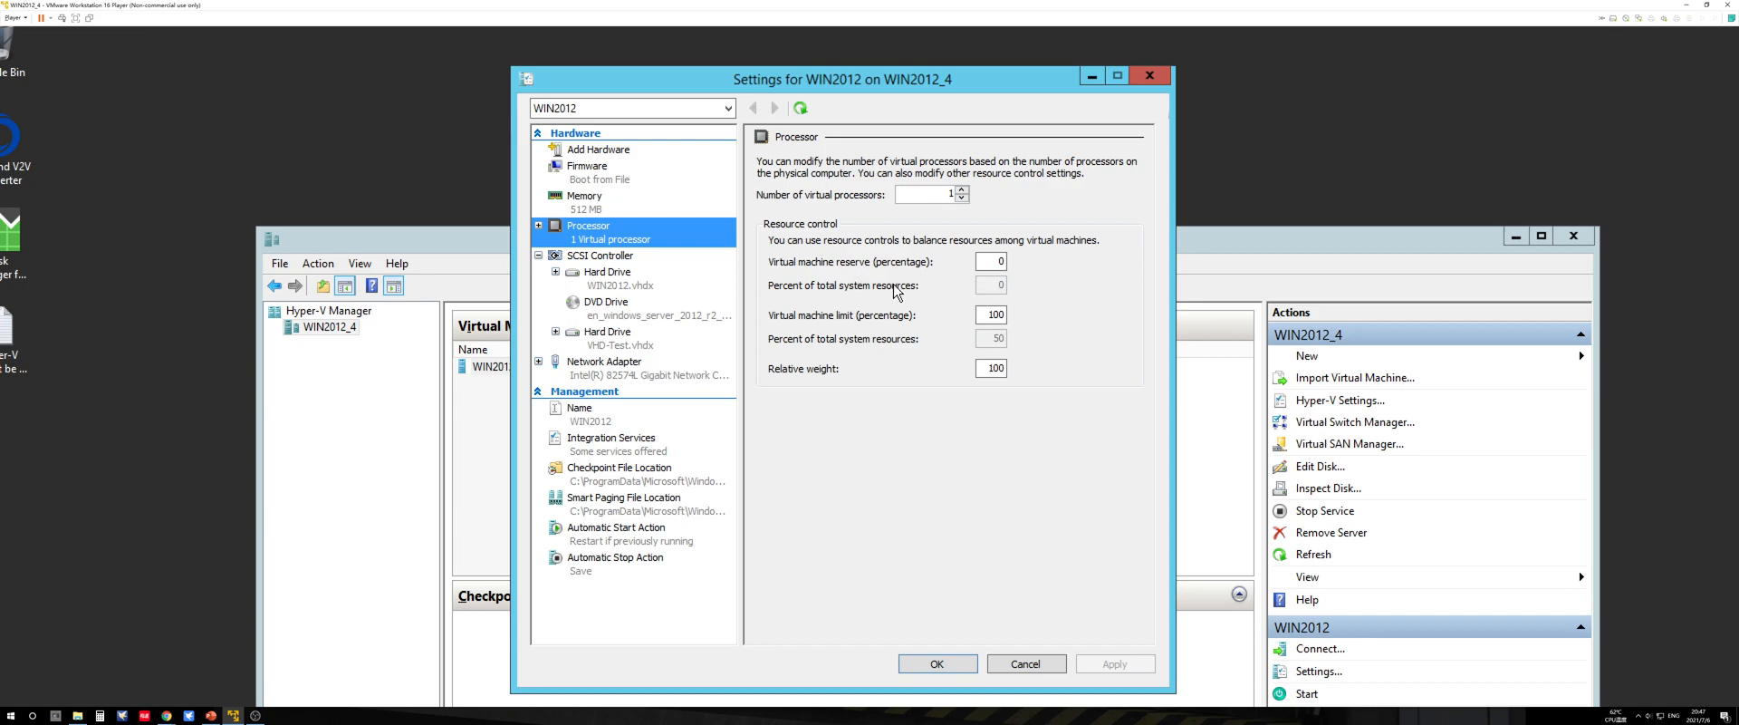
left_click(612, 336)
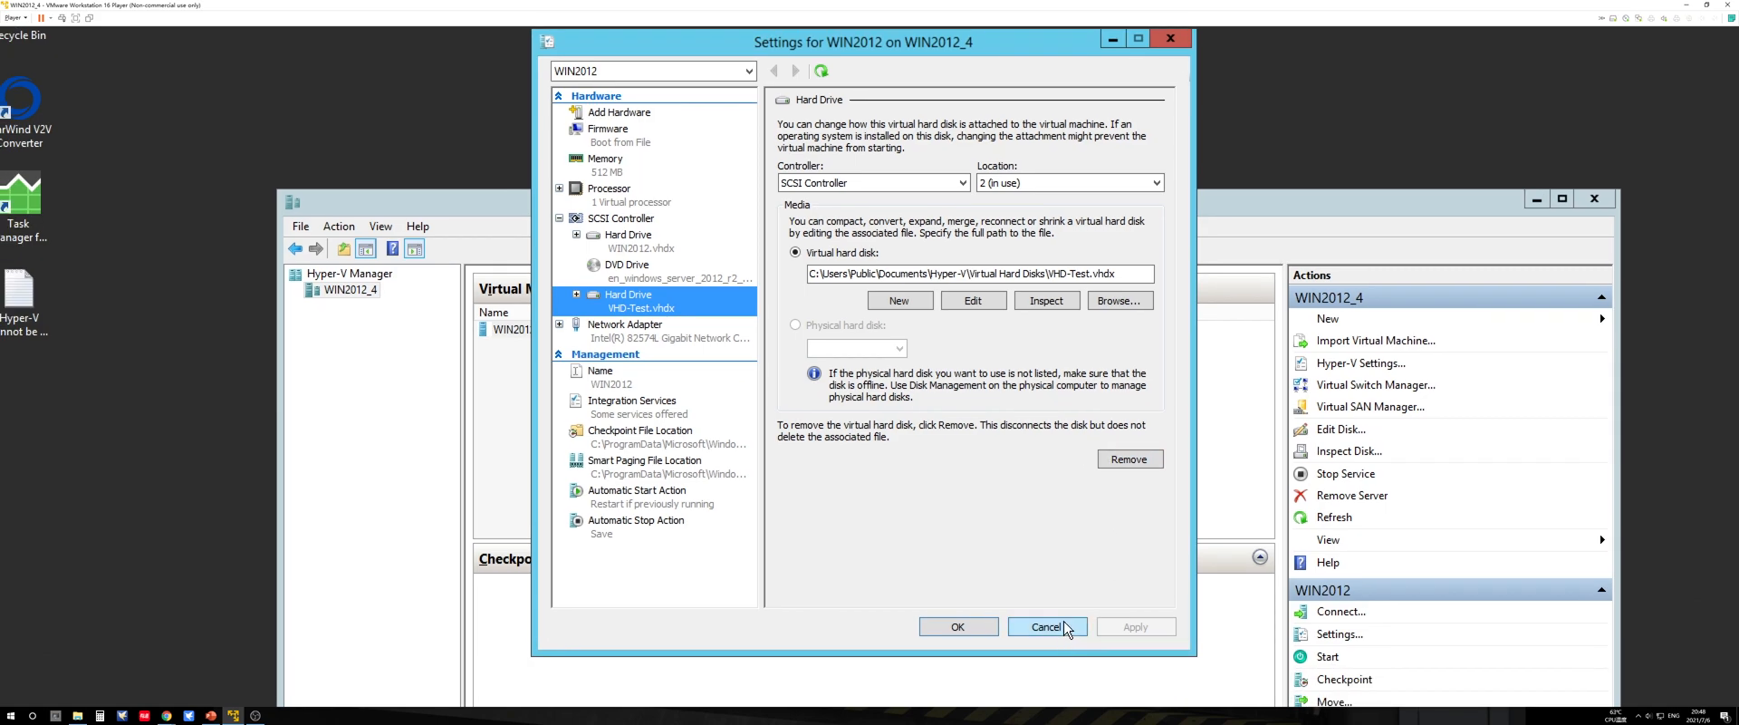
left_click(1046, 665)
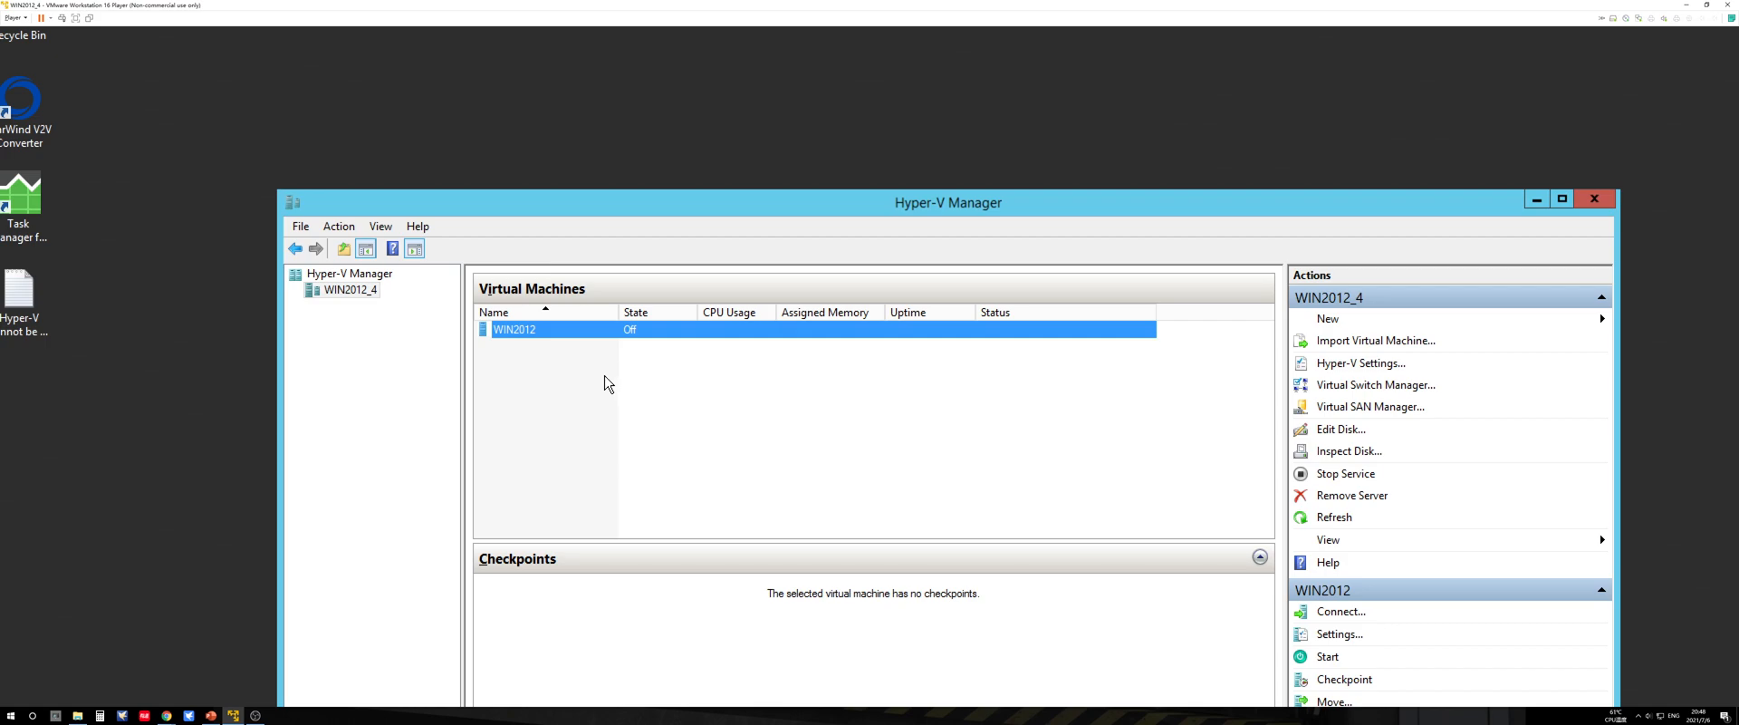
Step: Create a checkpoint of the WIN2012 virtual machine and select its Now entry in the checkpoint tree
right_click(573, 331)
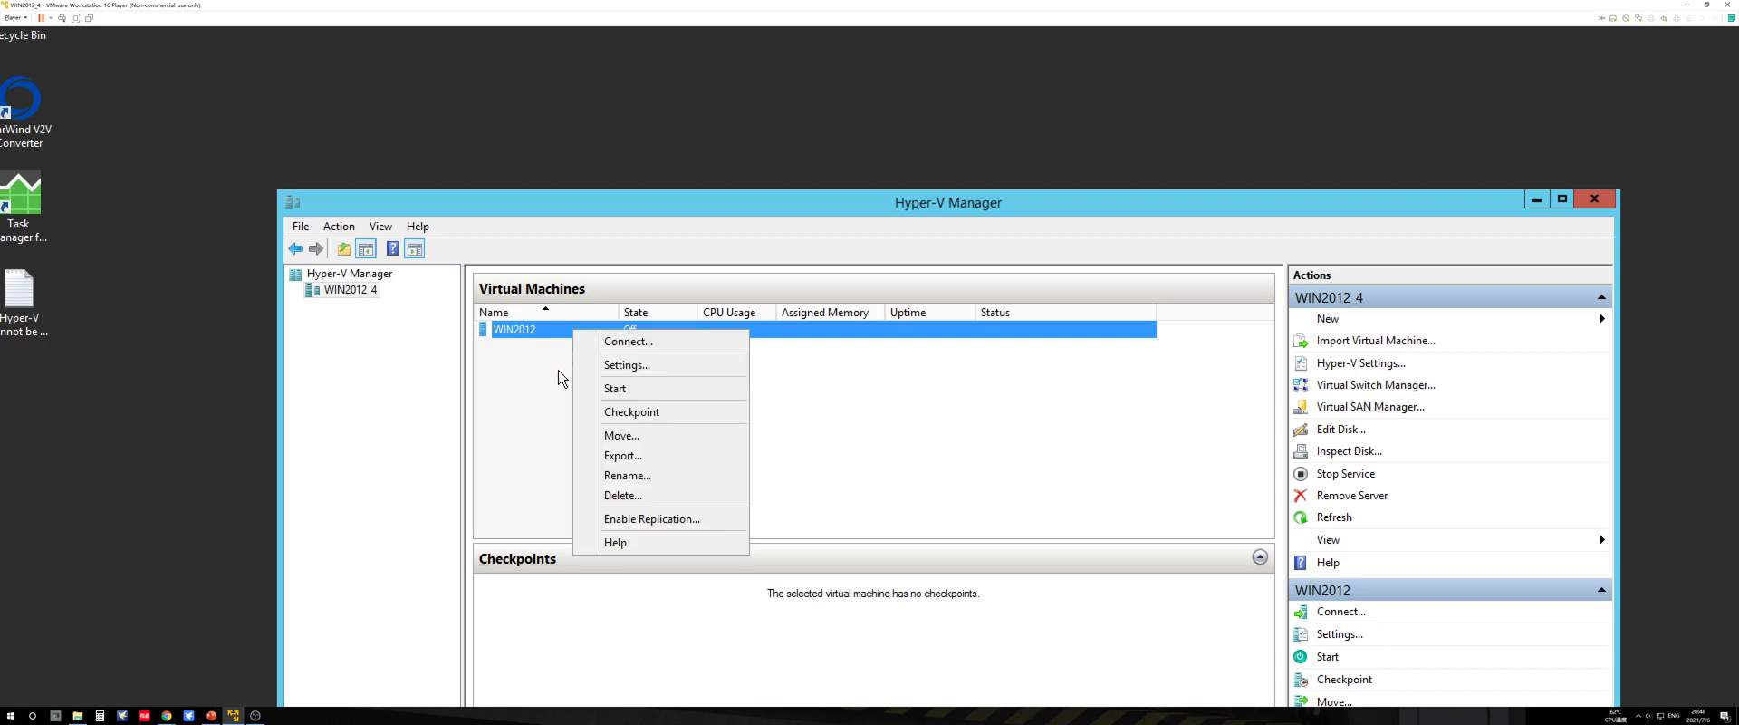
left_click(645, 413)
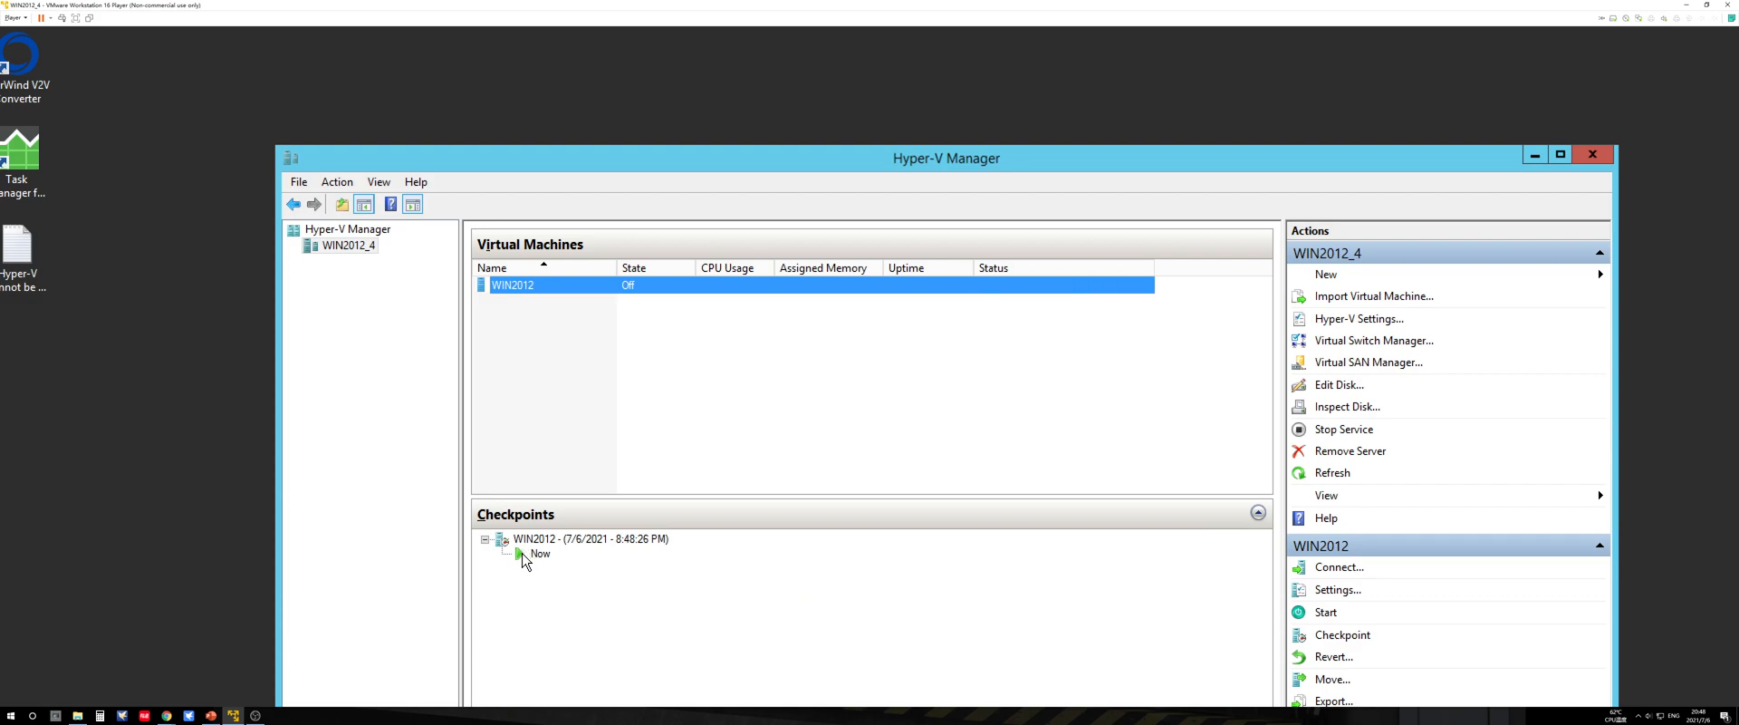
left_click(535, 553)
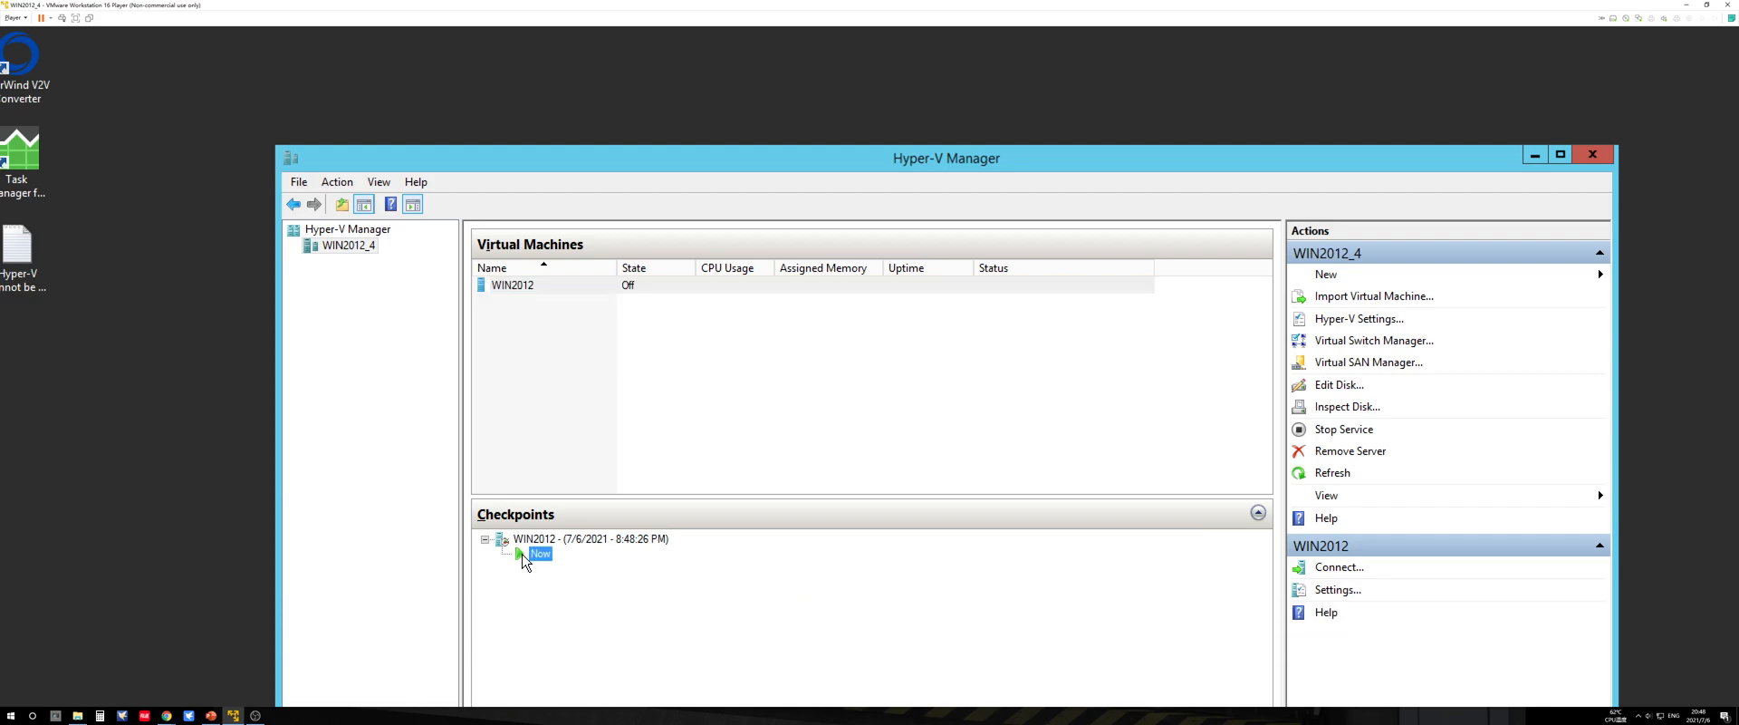
left_click(618, 371)
Step: Connect to the WIN2012 virtual machine and start it
left_click(571, 287)
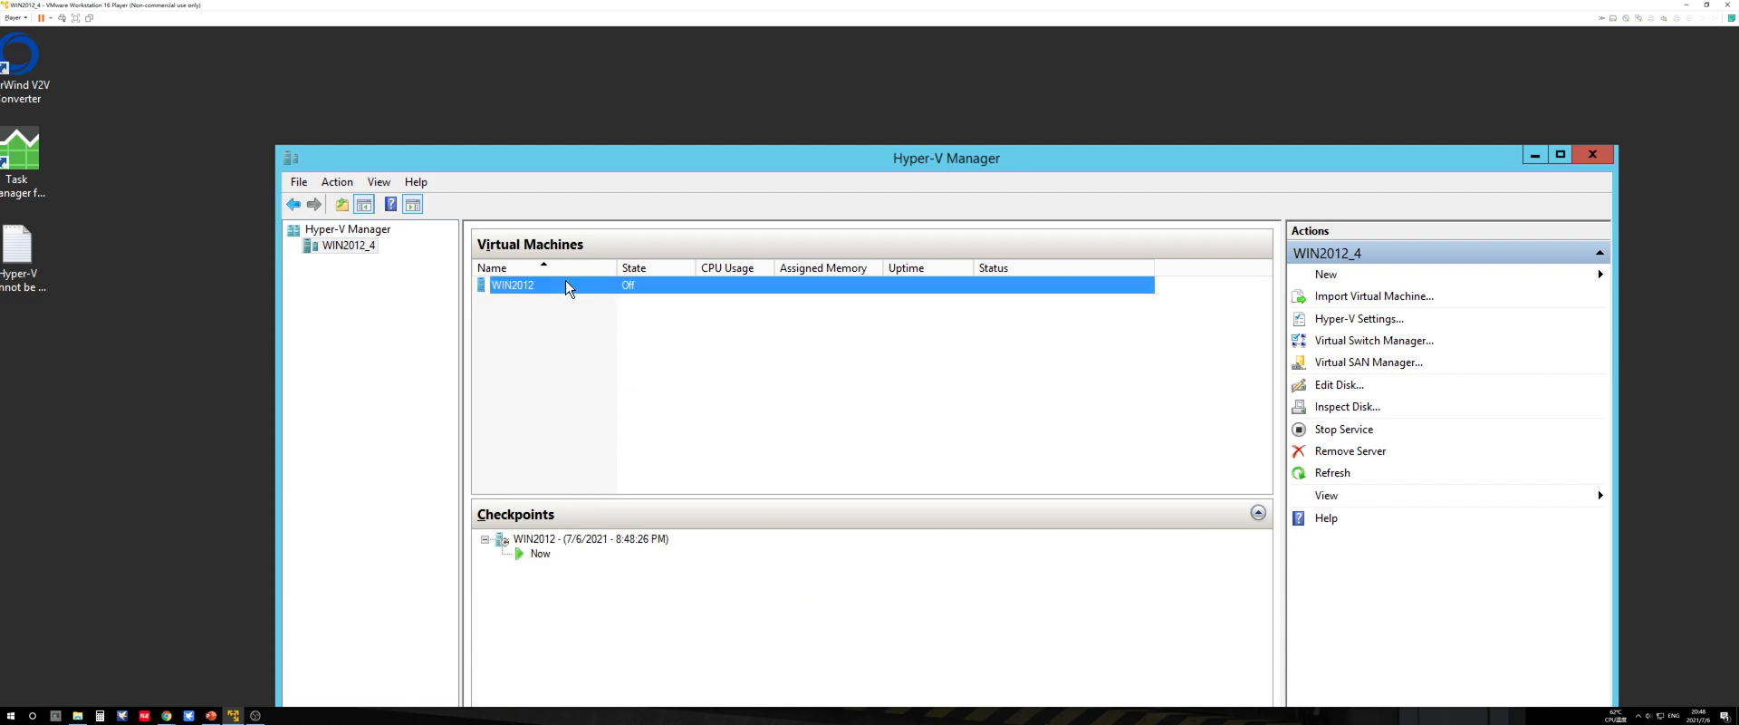
right_click(568, 288)
left_click(602, 293)
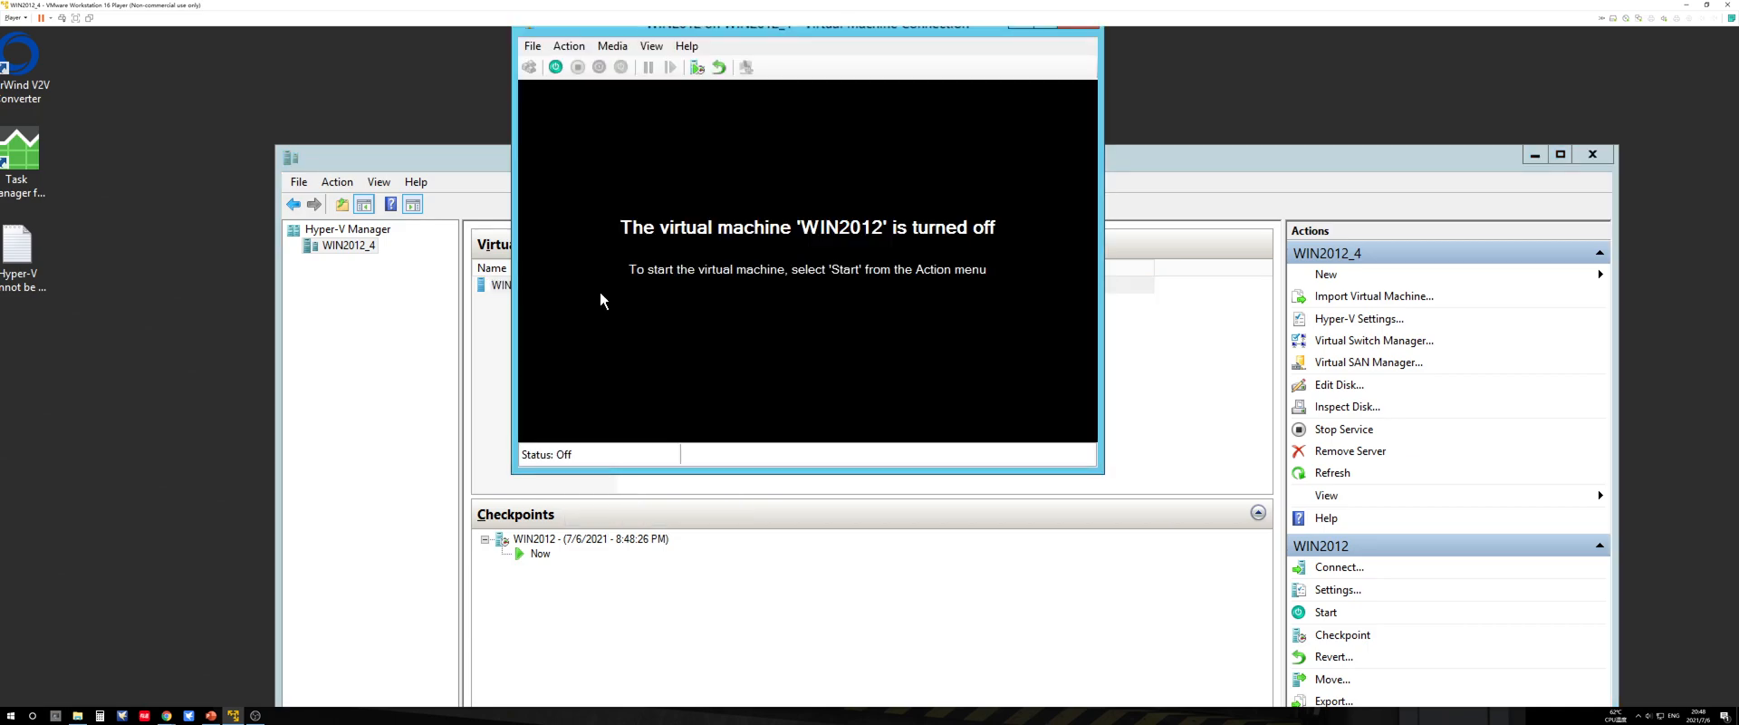
left_click(556, 67)
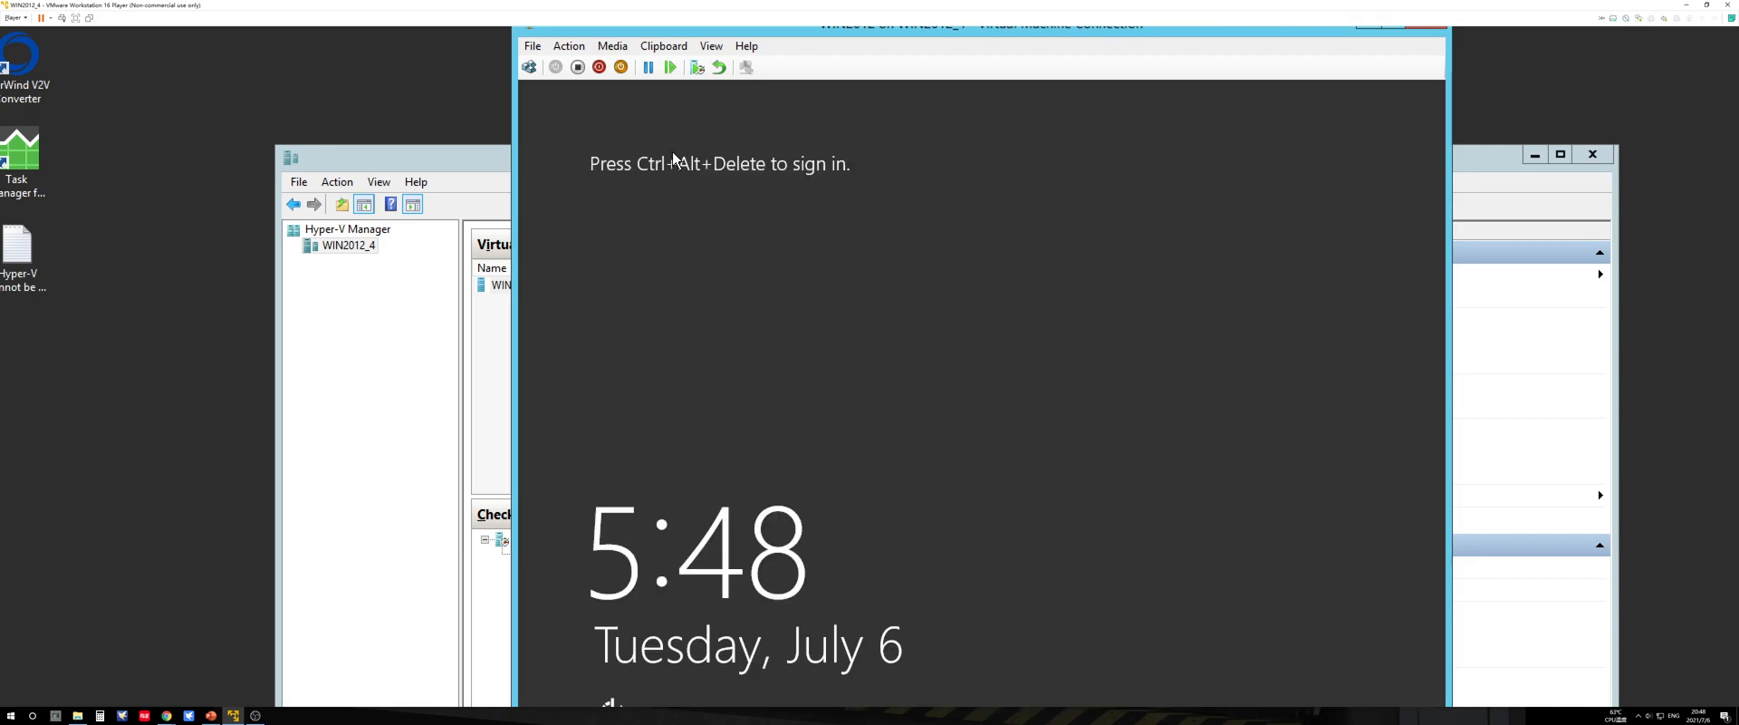
Step: Send Ctrl+Alt+Delete to the WIN2012 guest and sign in as Administrator with the account password
left_click(569, 45)
left_click(586, 66)
left_click(584, 66)
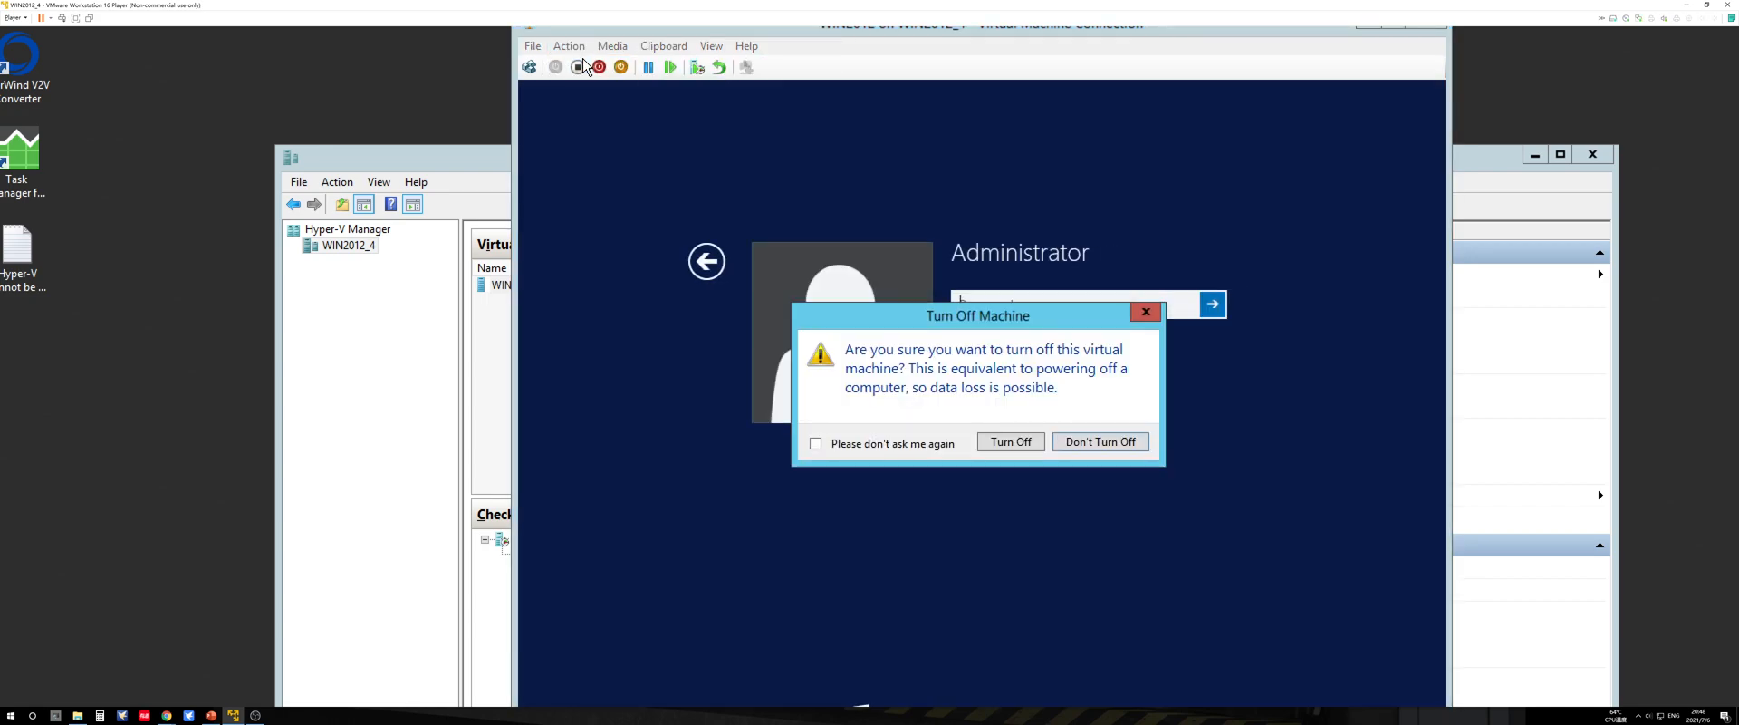
left_click(1149, 313)
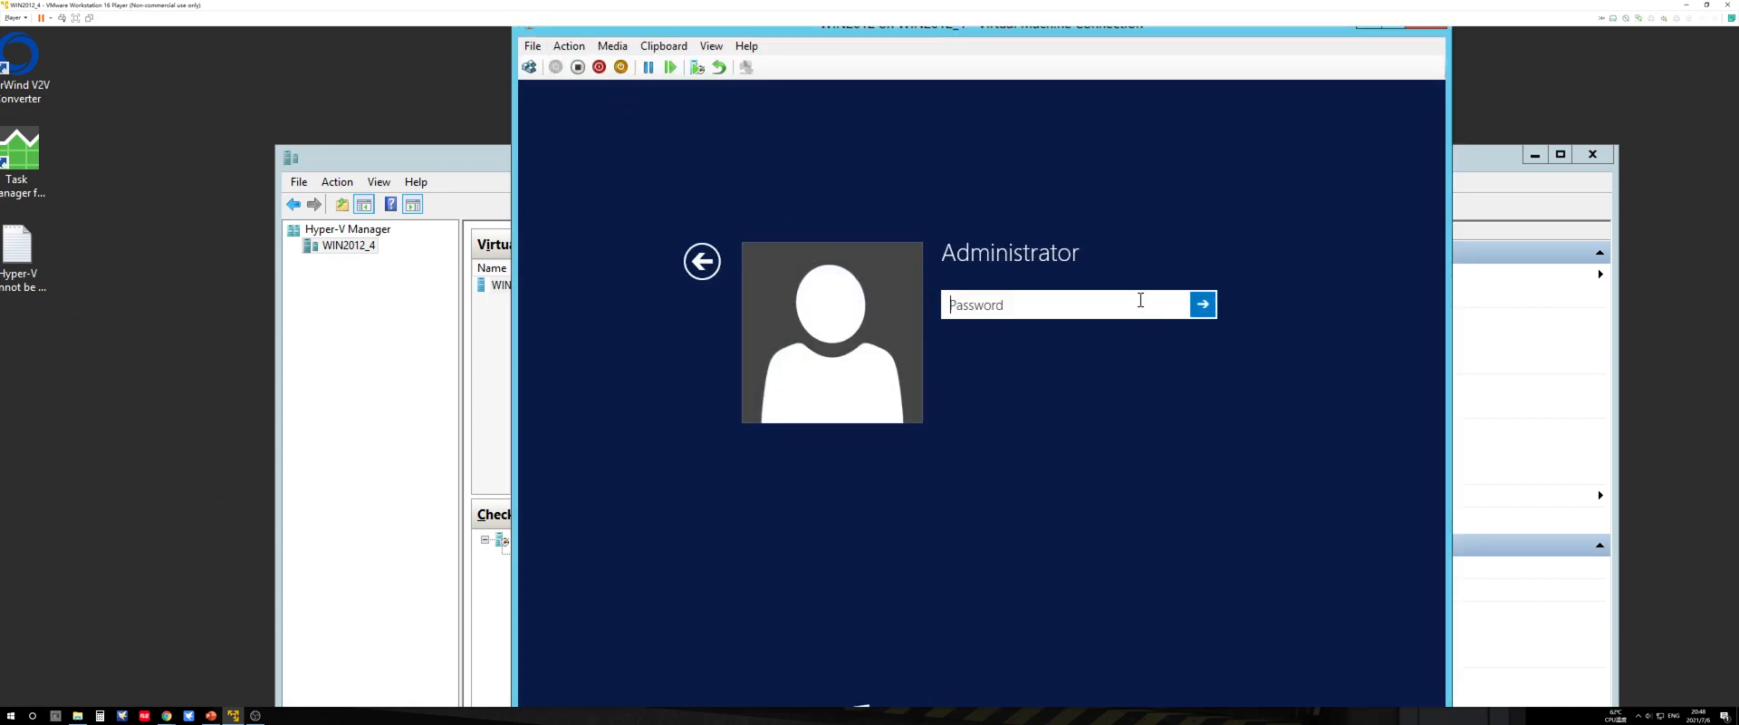
type("P@ssw0rd")
key("Return")
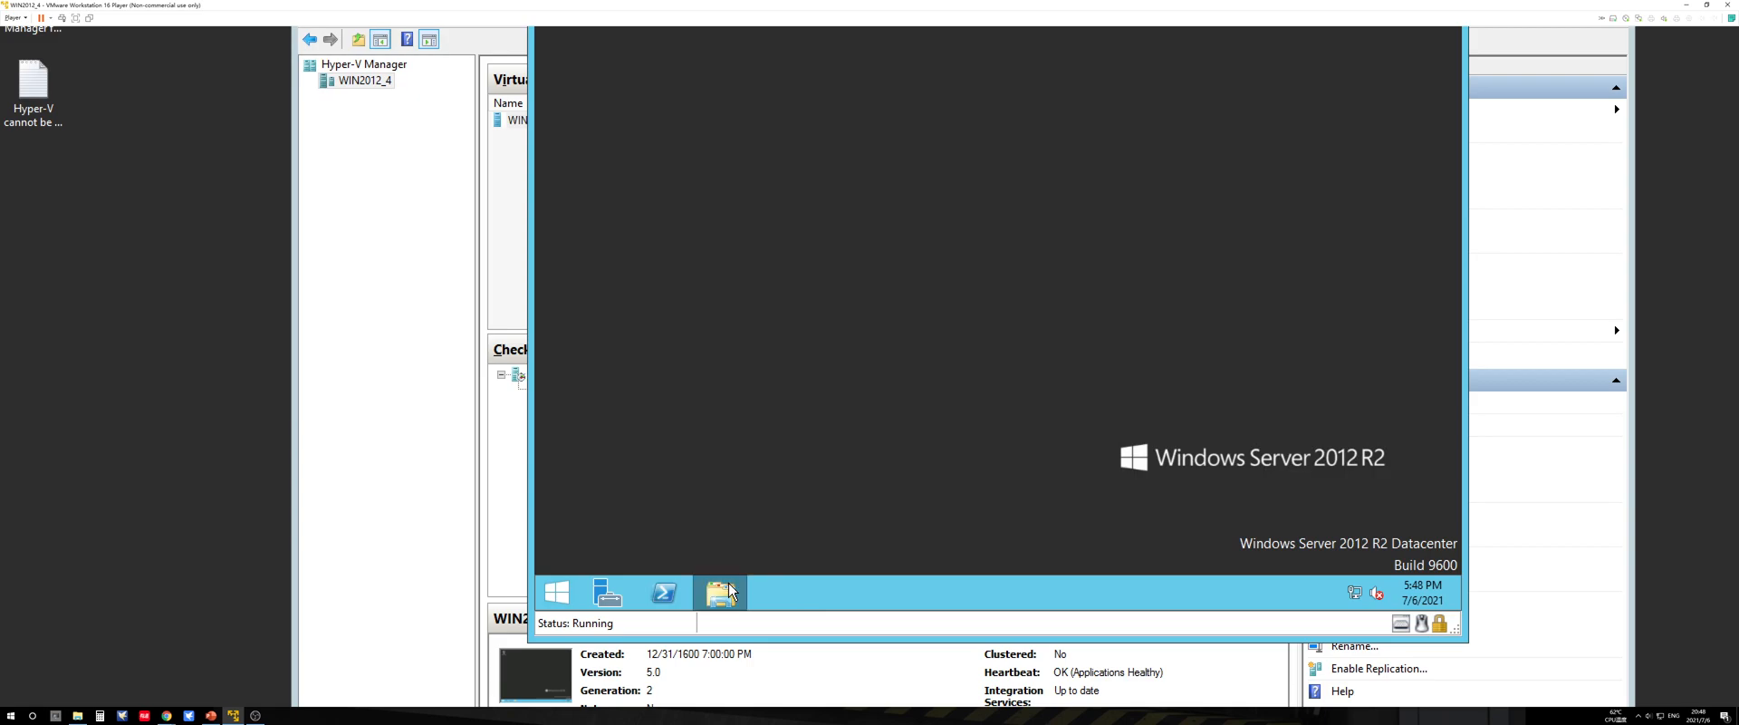
Step: Open the C:\Windows\System32\Sysprep folder in the guest's File Explorer
left_click(728, 582)
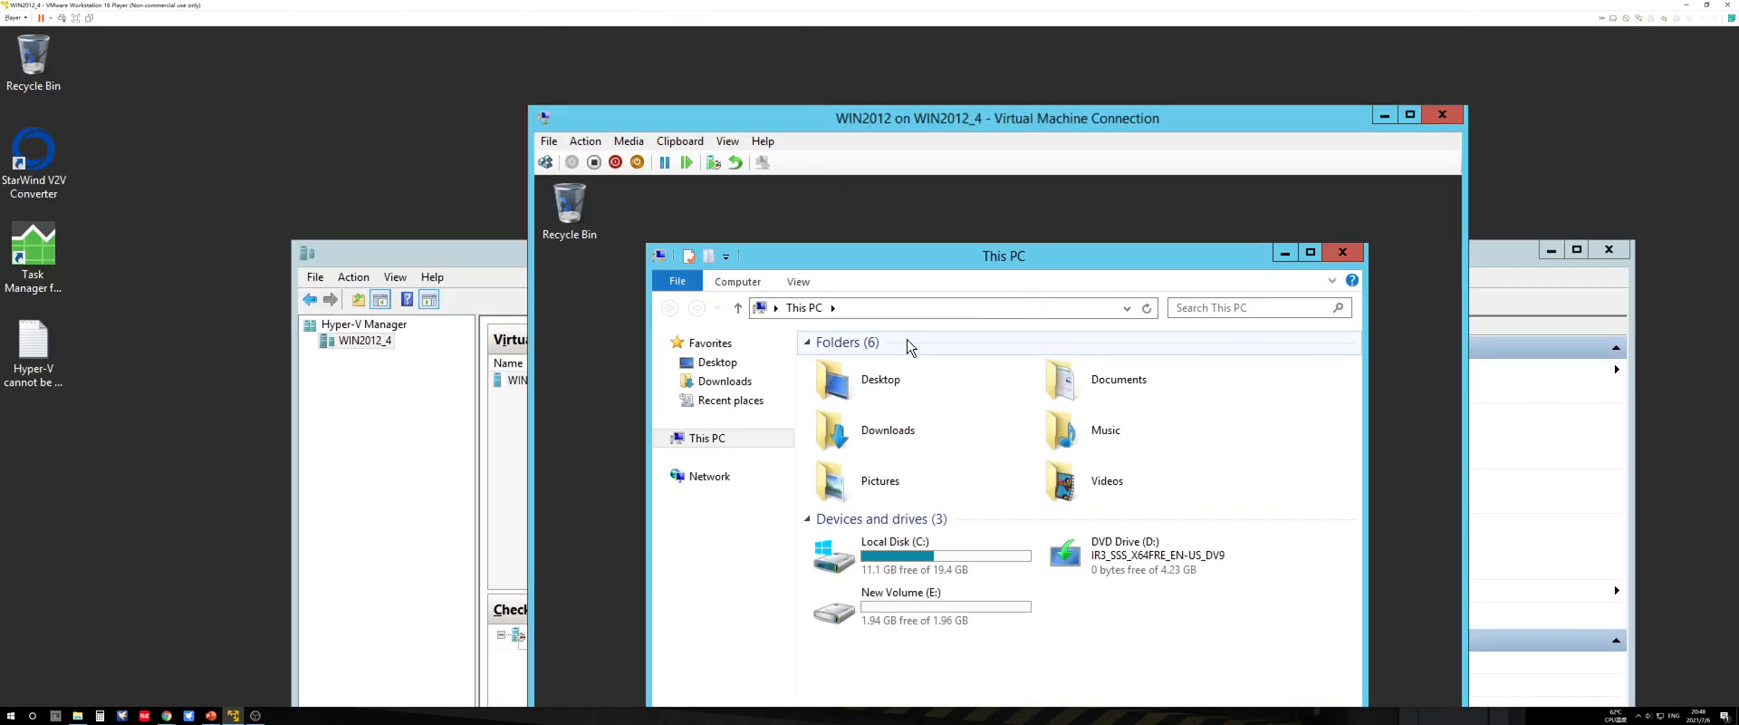
double_click(900, 516)
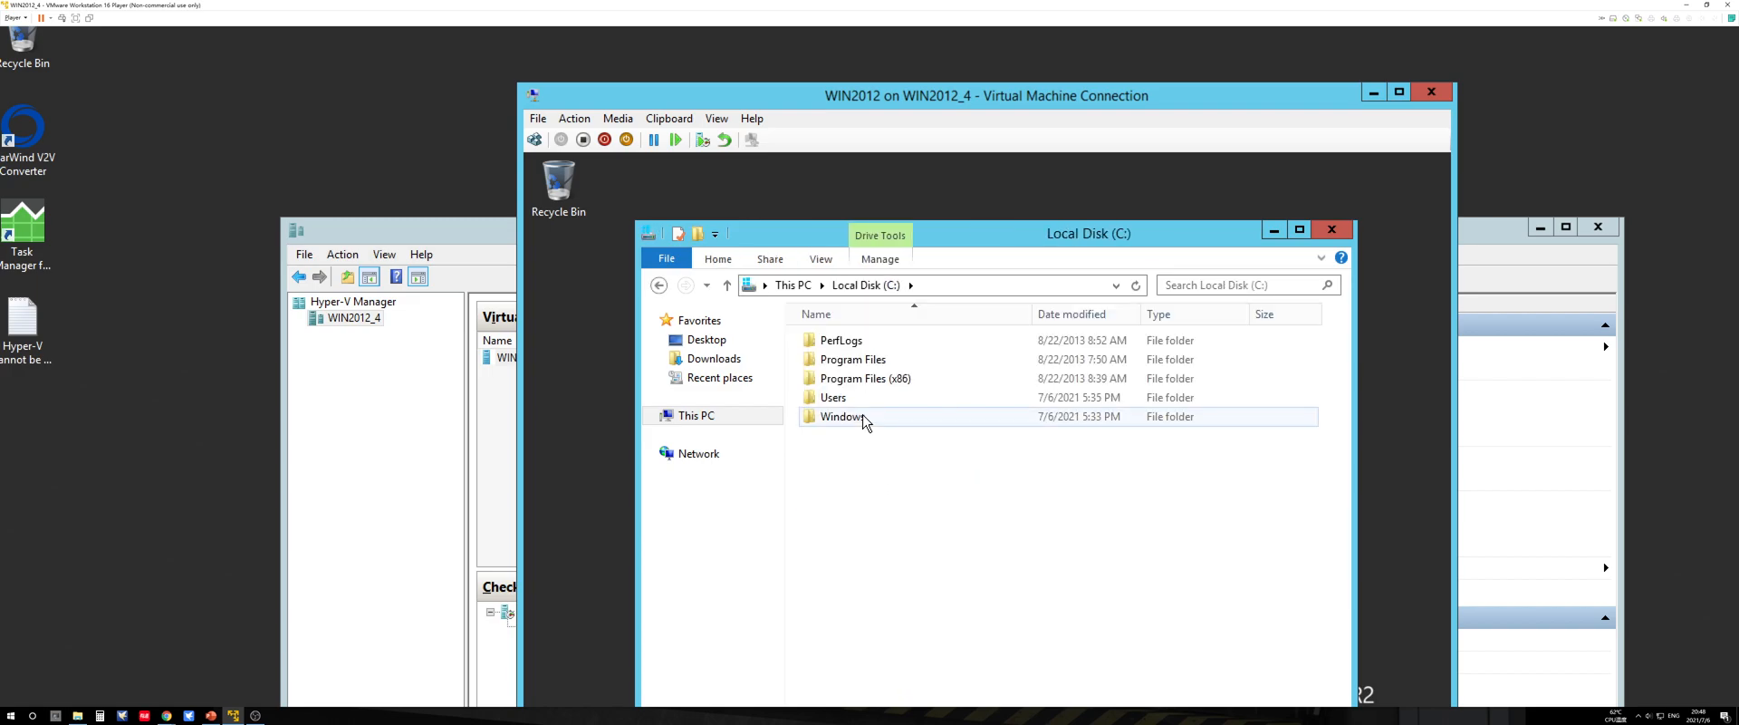
double_click(861, 418)
scroll(905, 491, "down", 14)
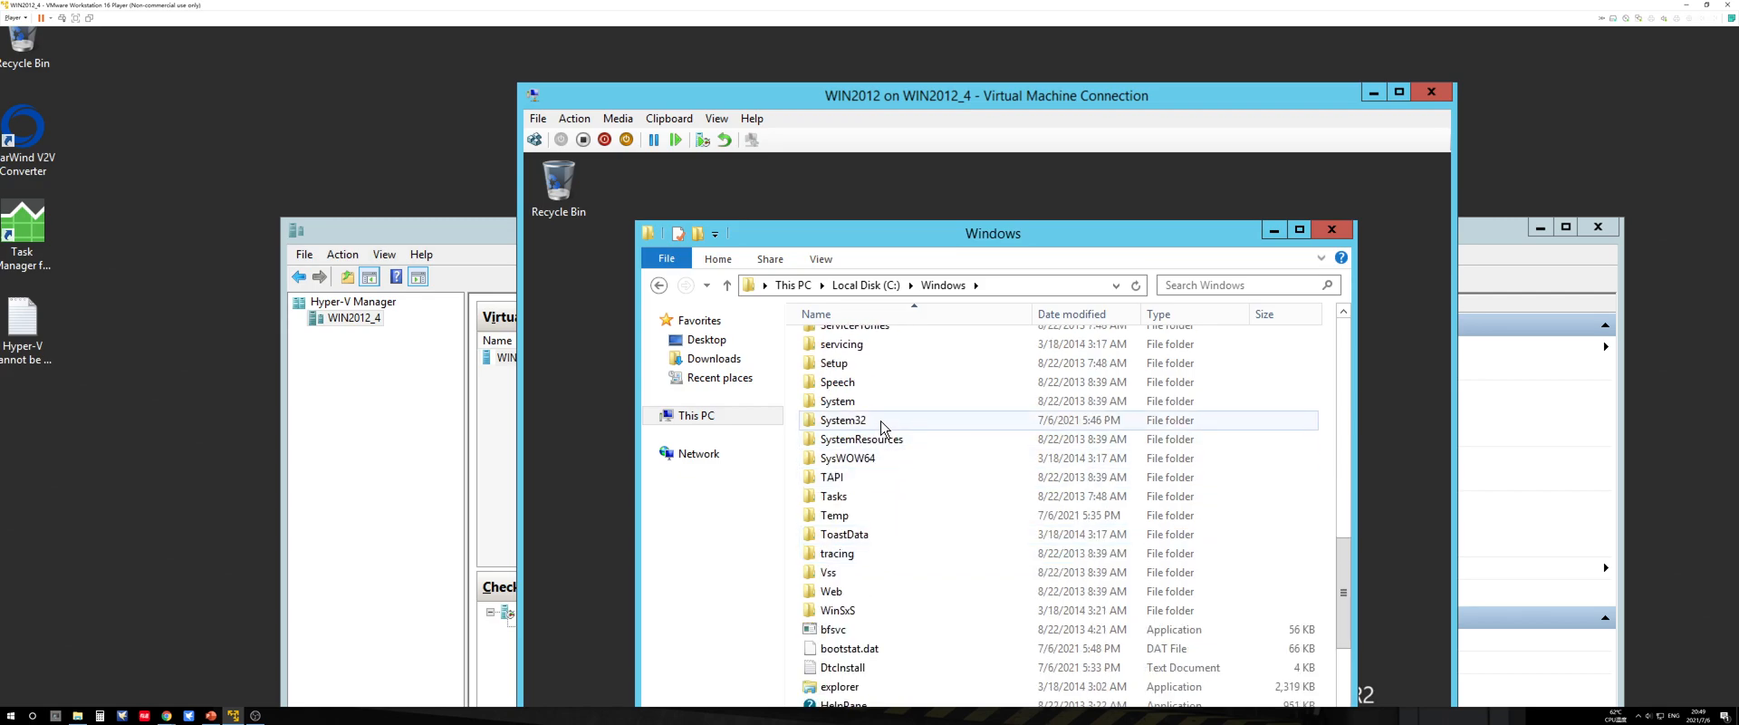
double_click(879, 423)
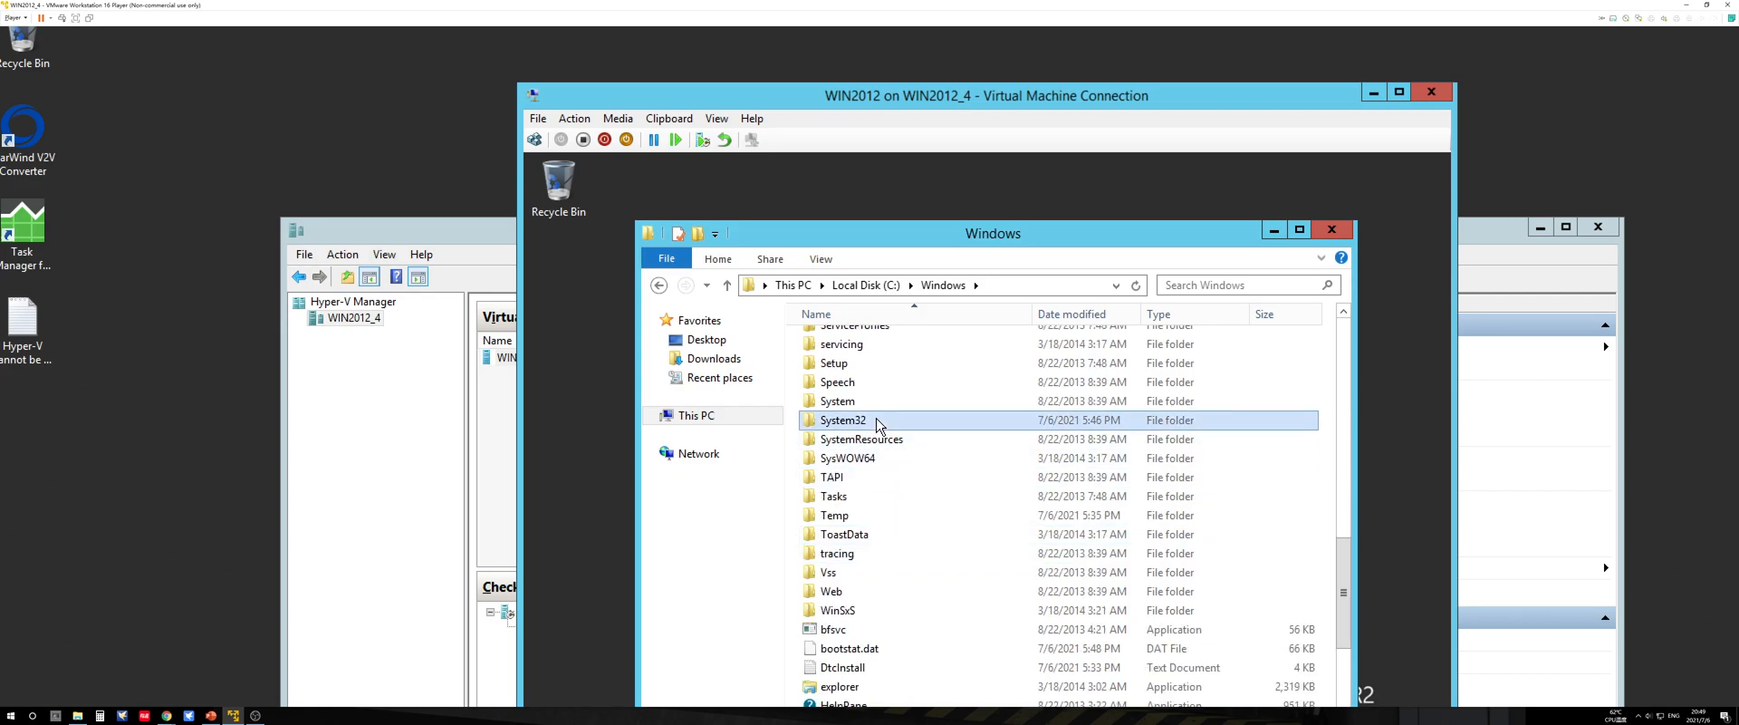
scroll(883, 483, "down", 18)
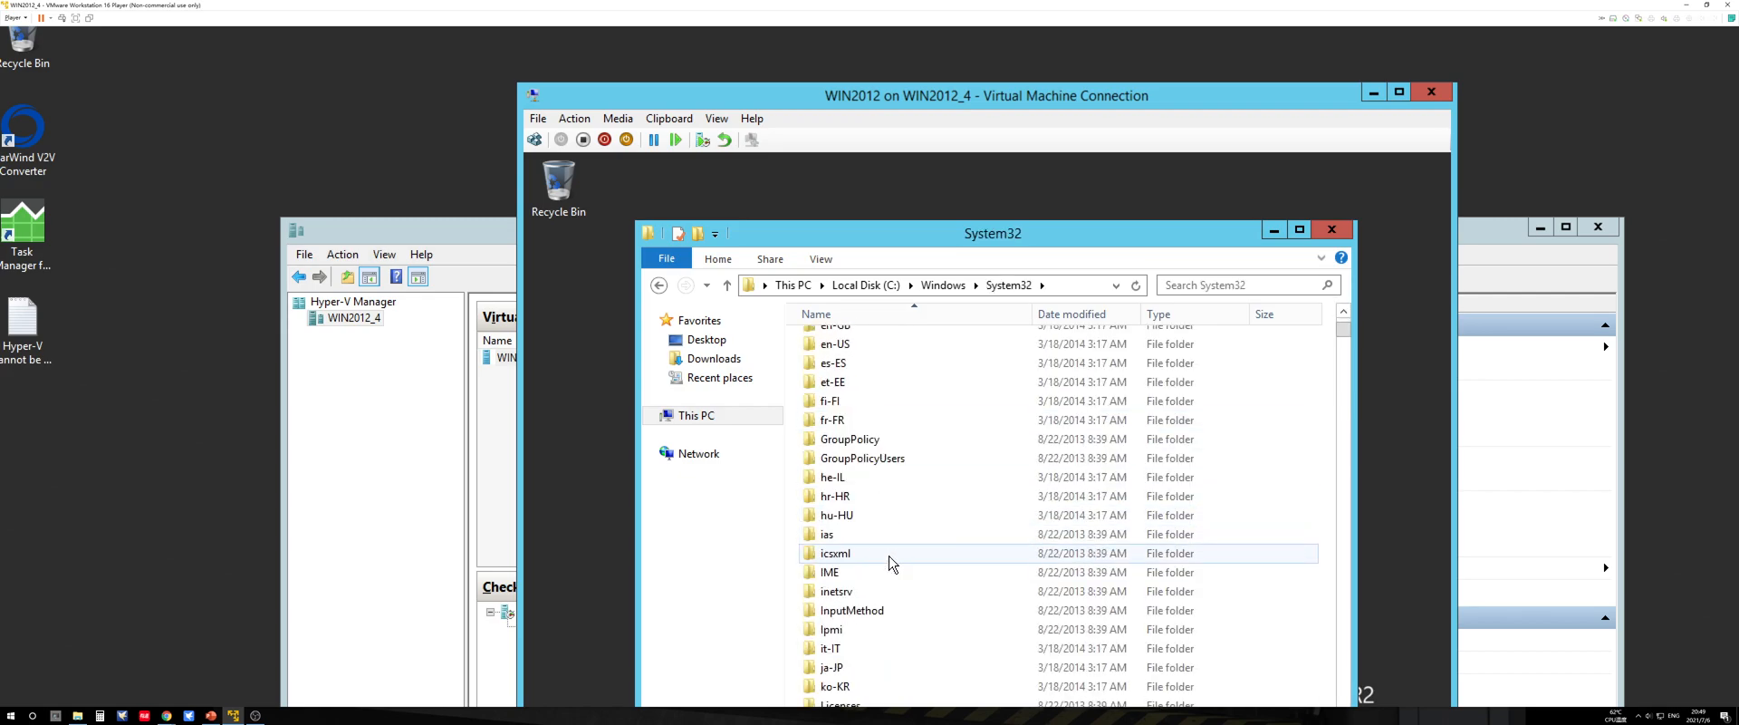
scroll(891, 569, "down", 8)
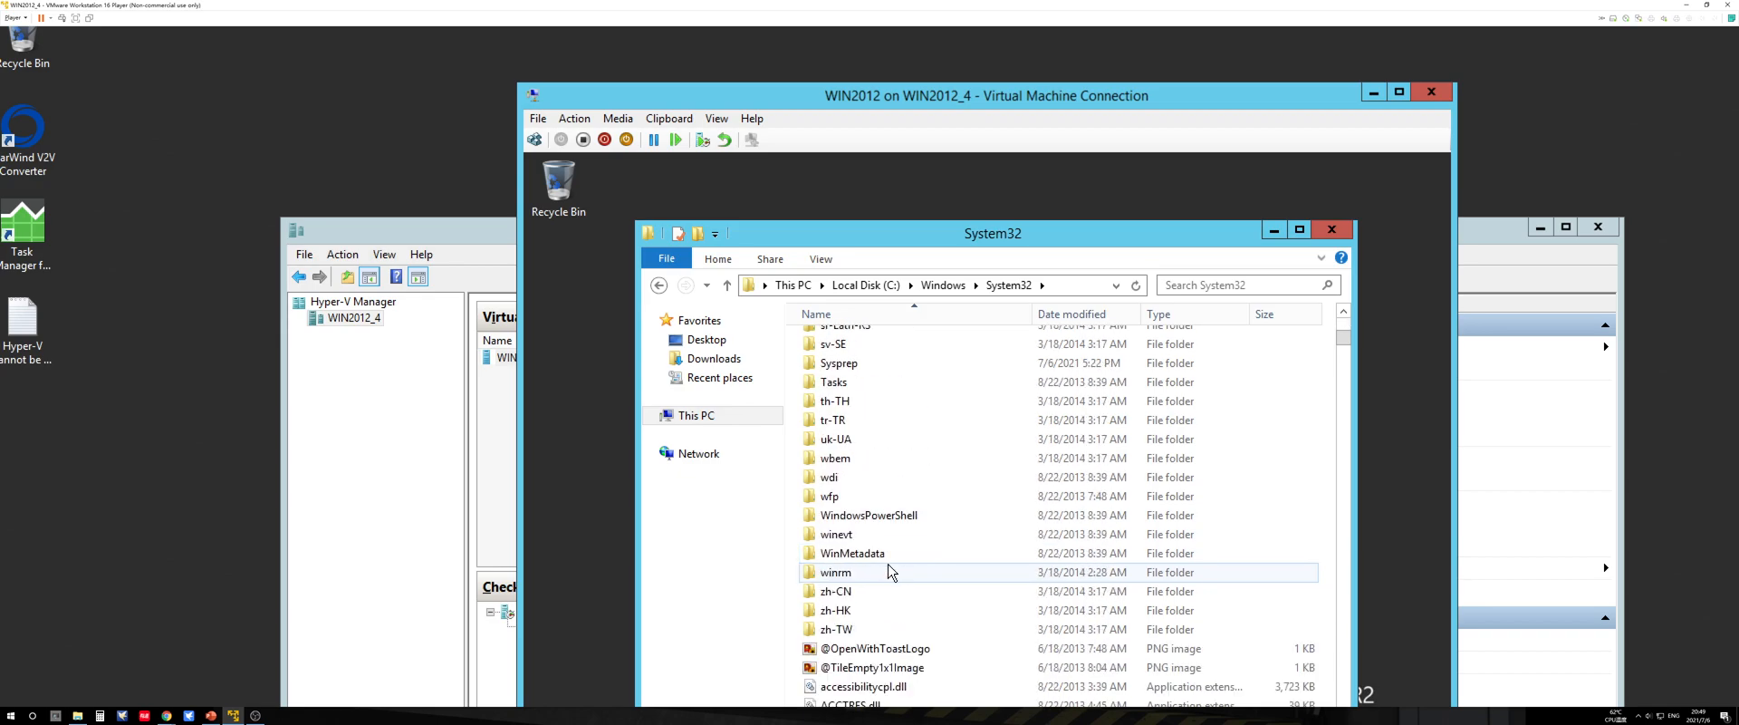
scroll(888, 569, "up", 1)
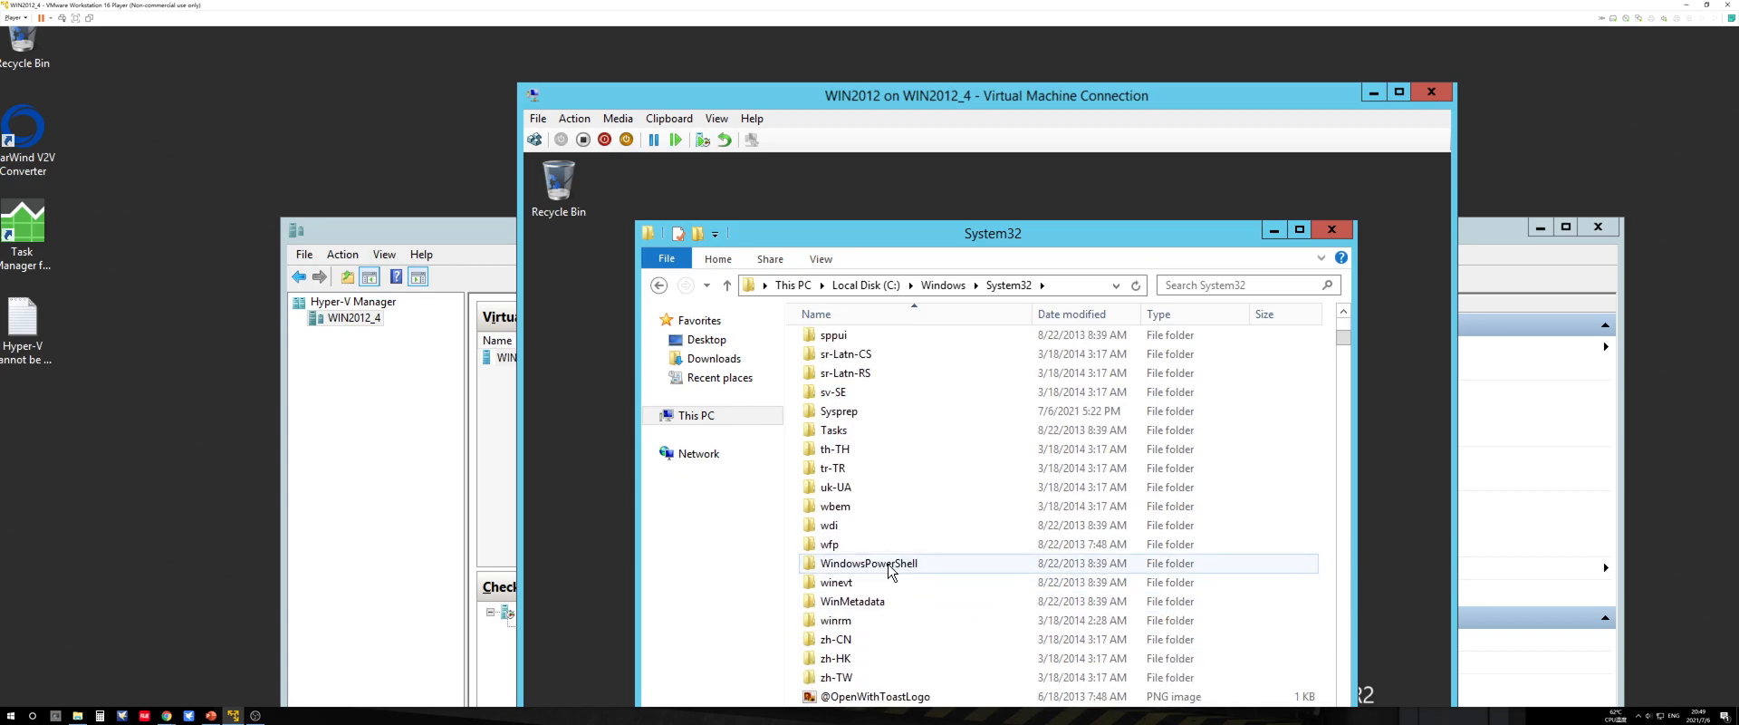
left_click(839, 415)
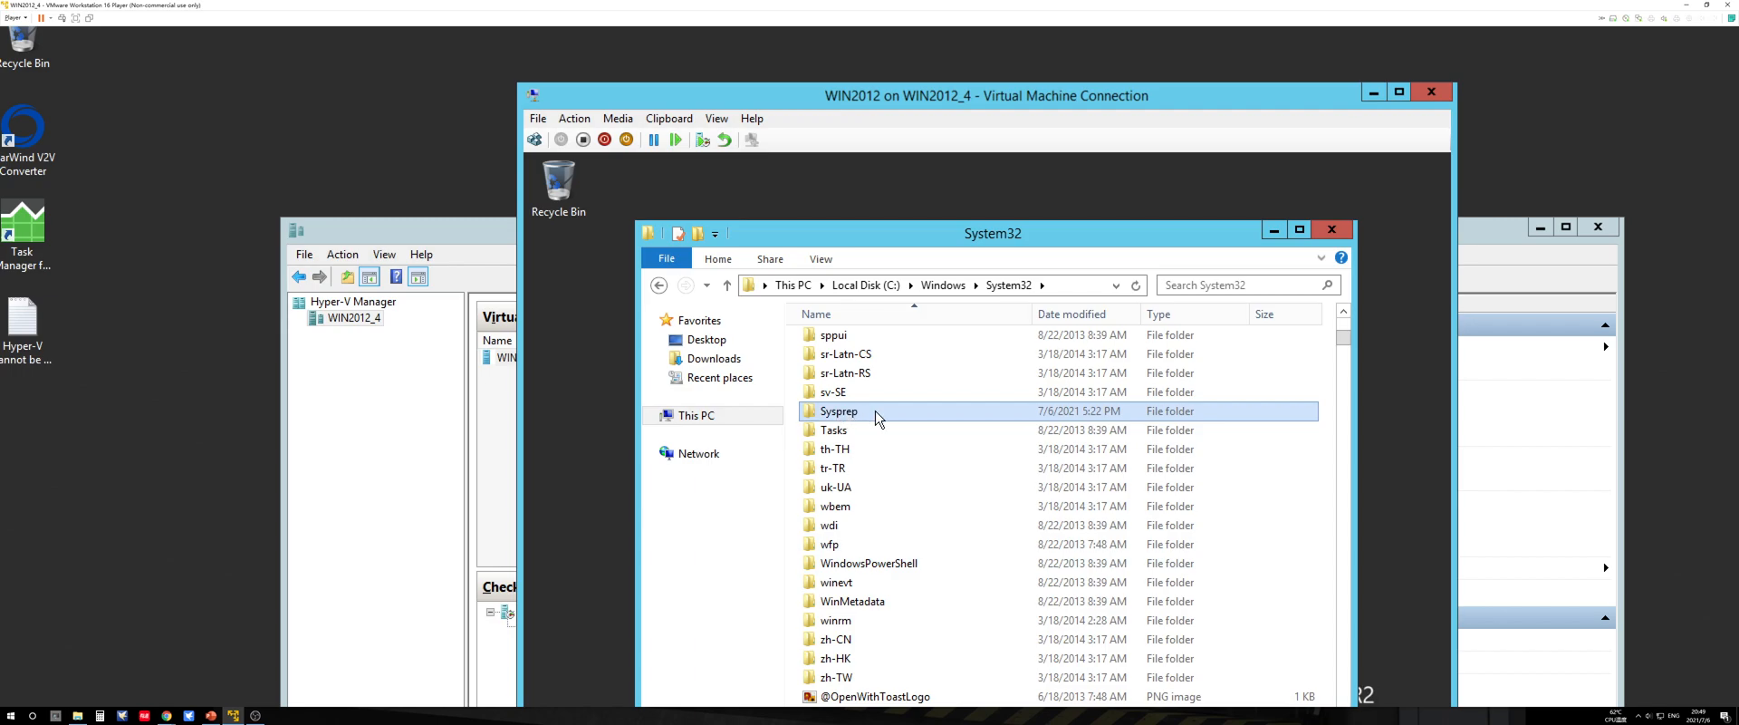
double_click(854, 413)
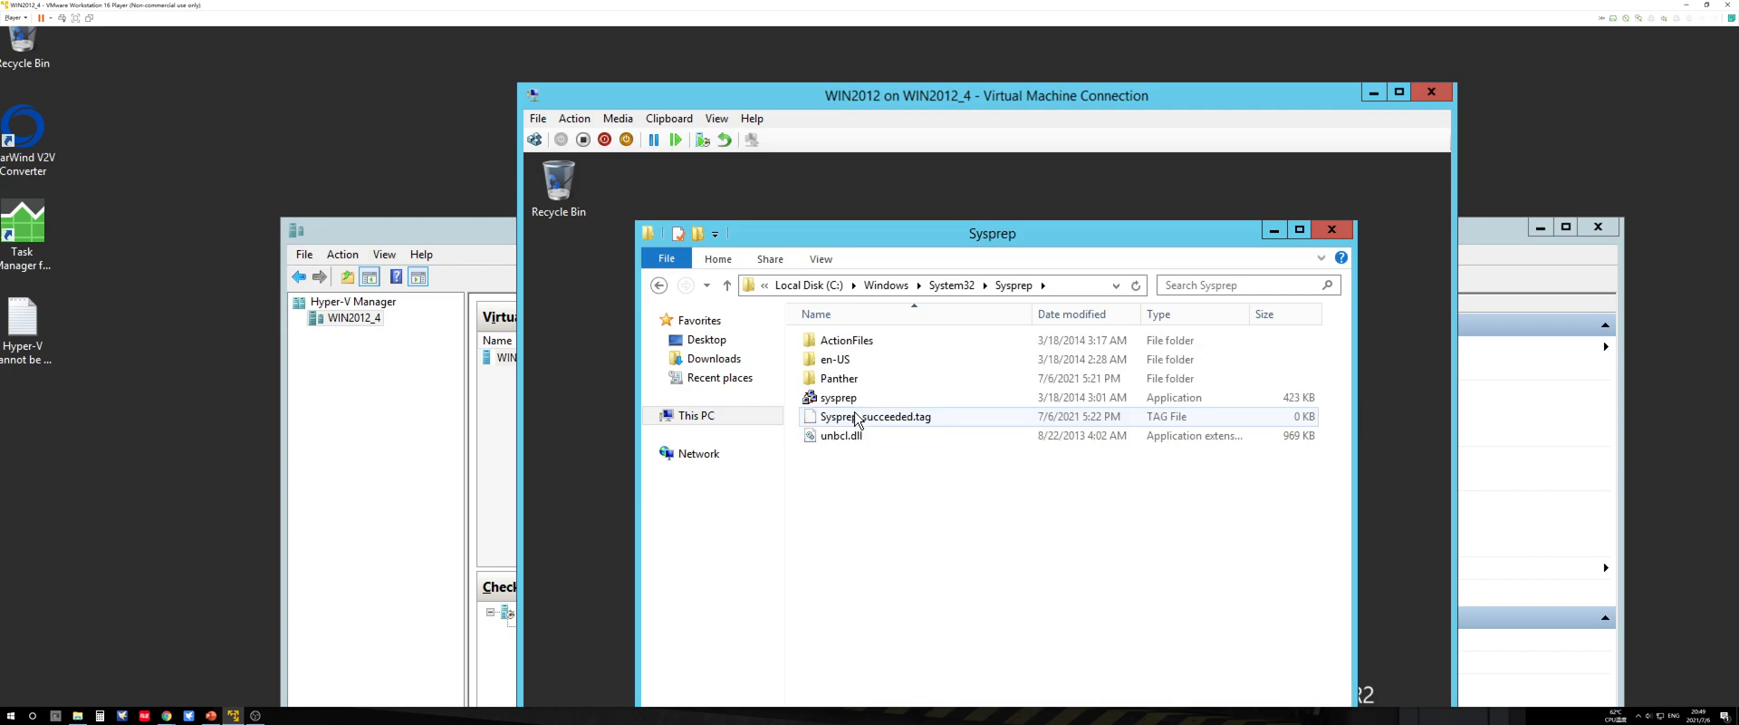
Step: Run sysprep with the OOBE cleanup action, Generalize and the Shutdown option, and close the WIN2012 connection window after the guest powers off
double_click(849, 399)
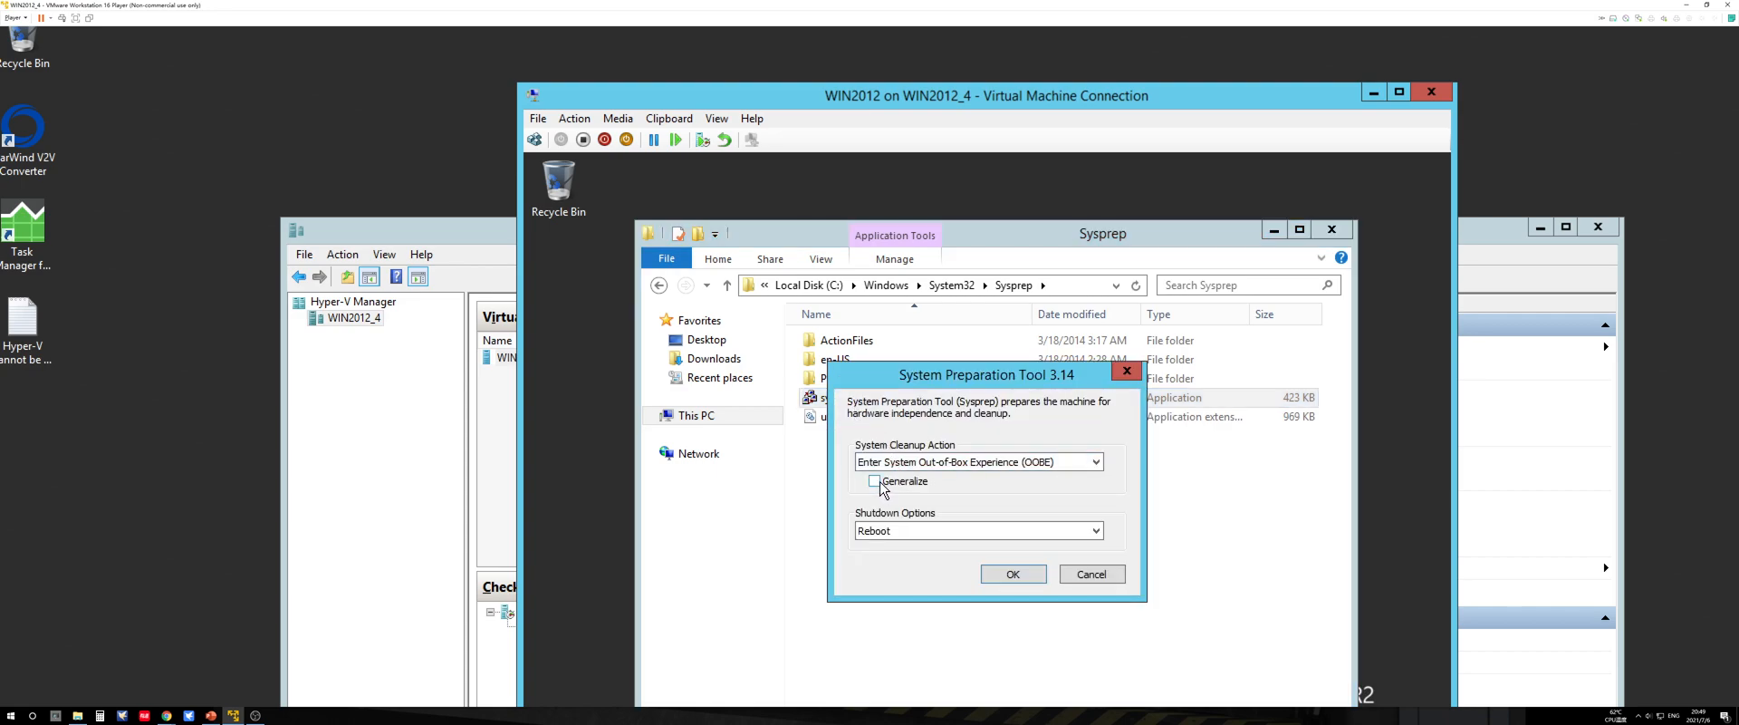
left_click(928, 534)
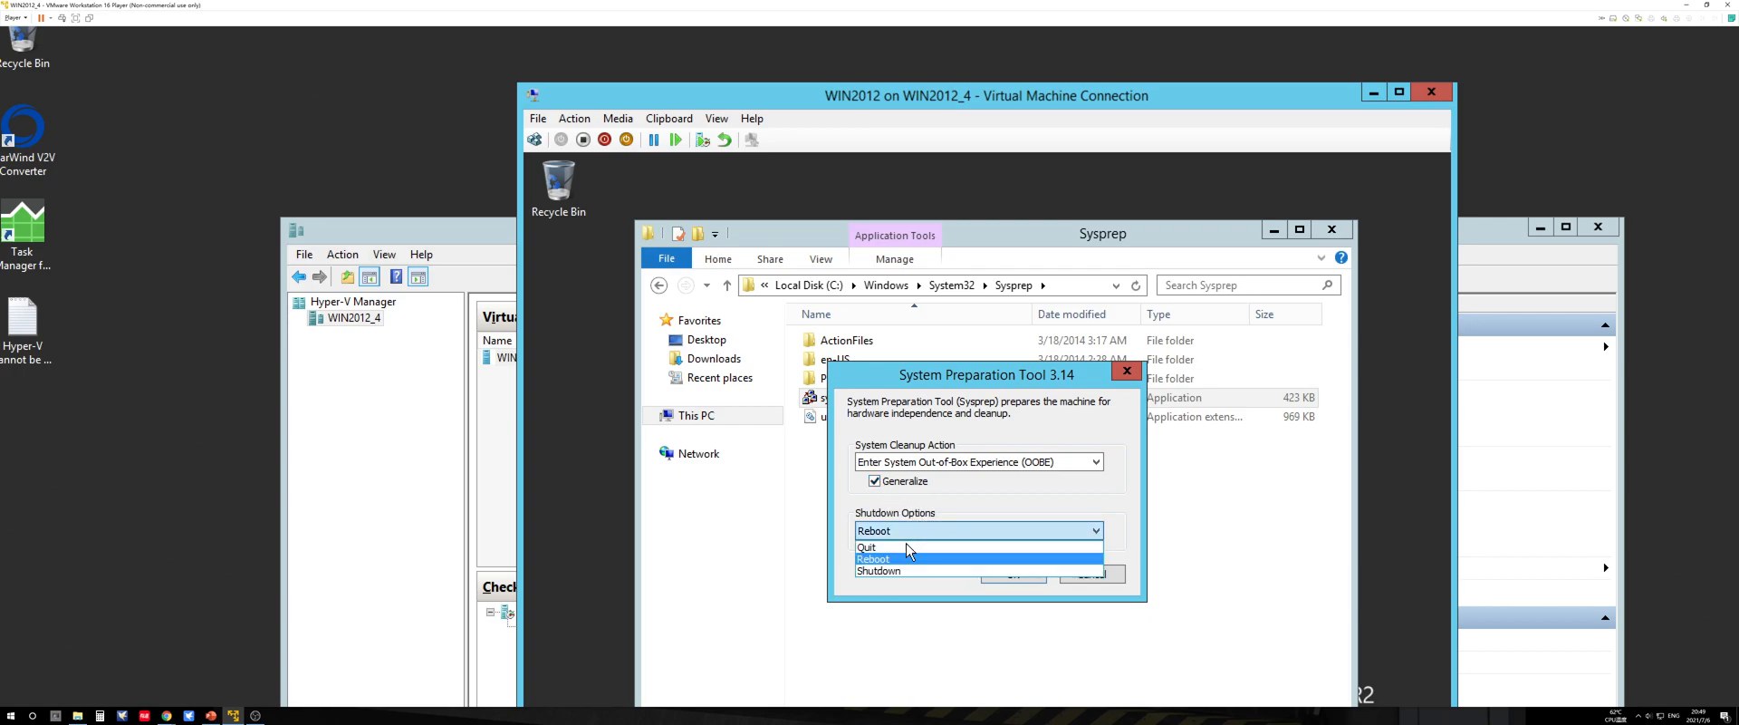
left_click(896, 570)
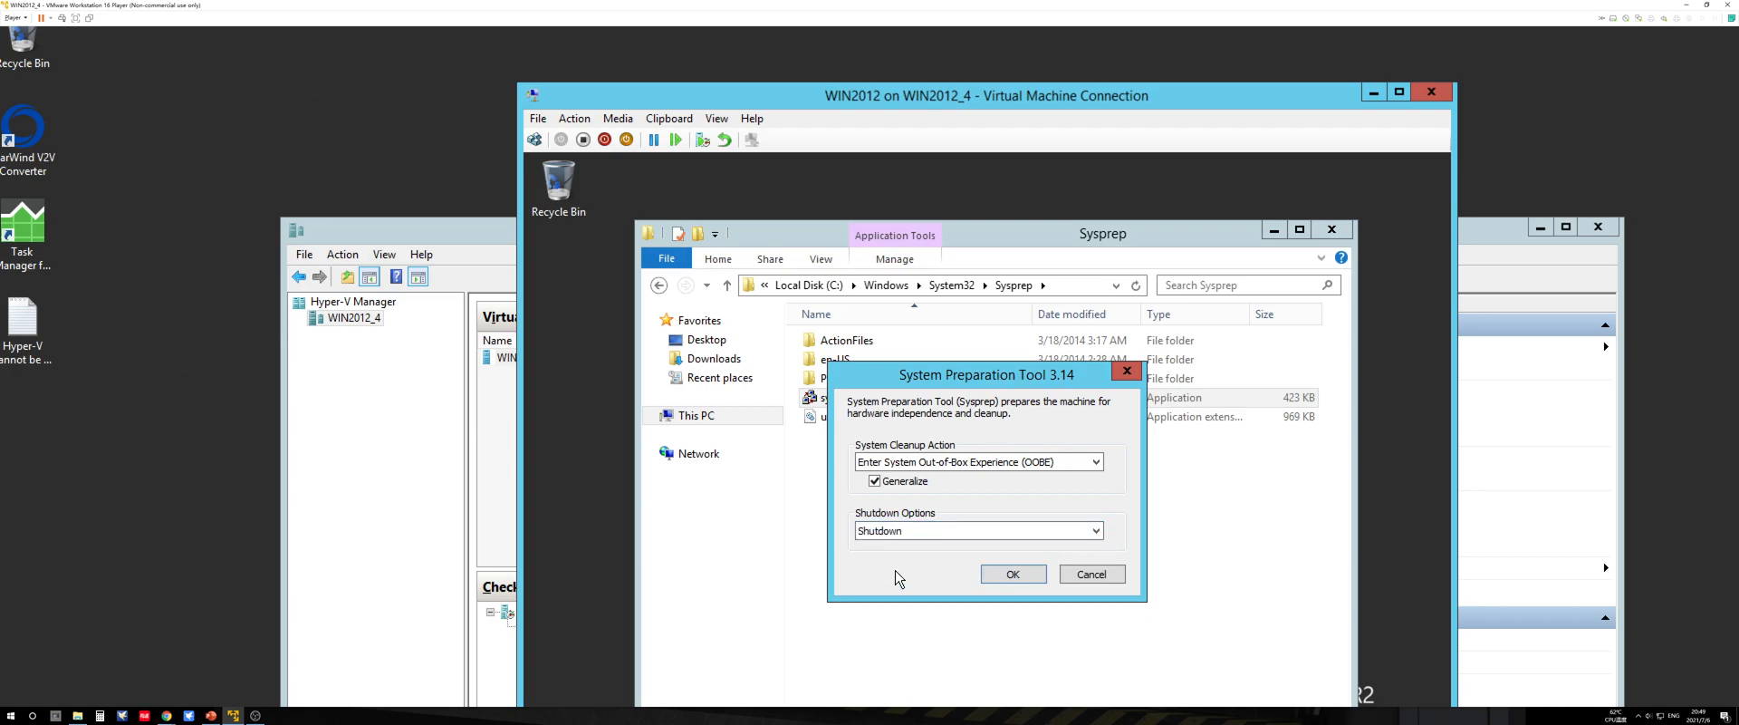
left_click(1031, 574)
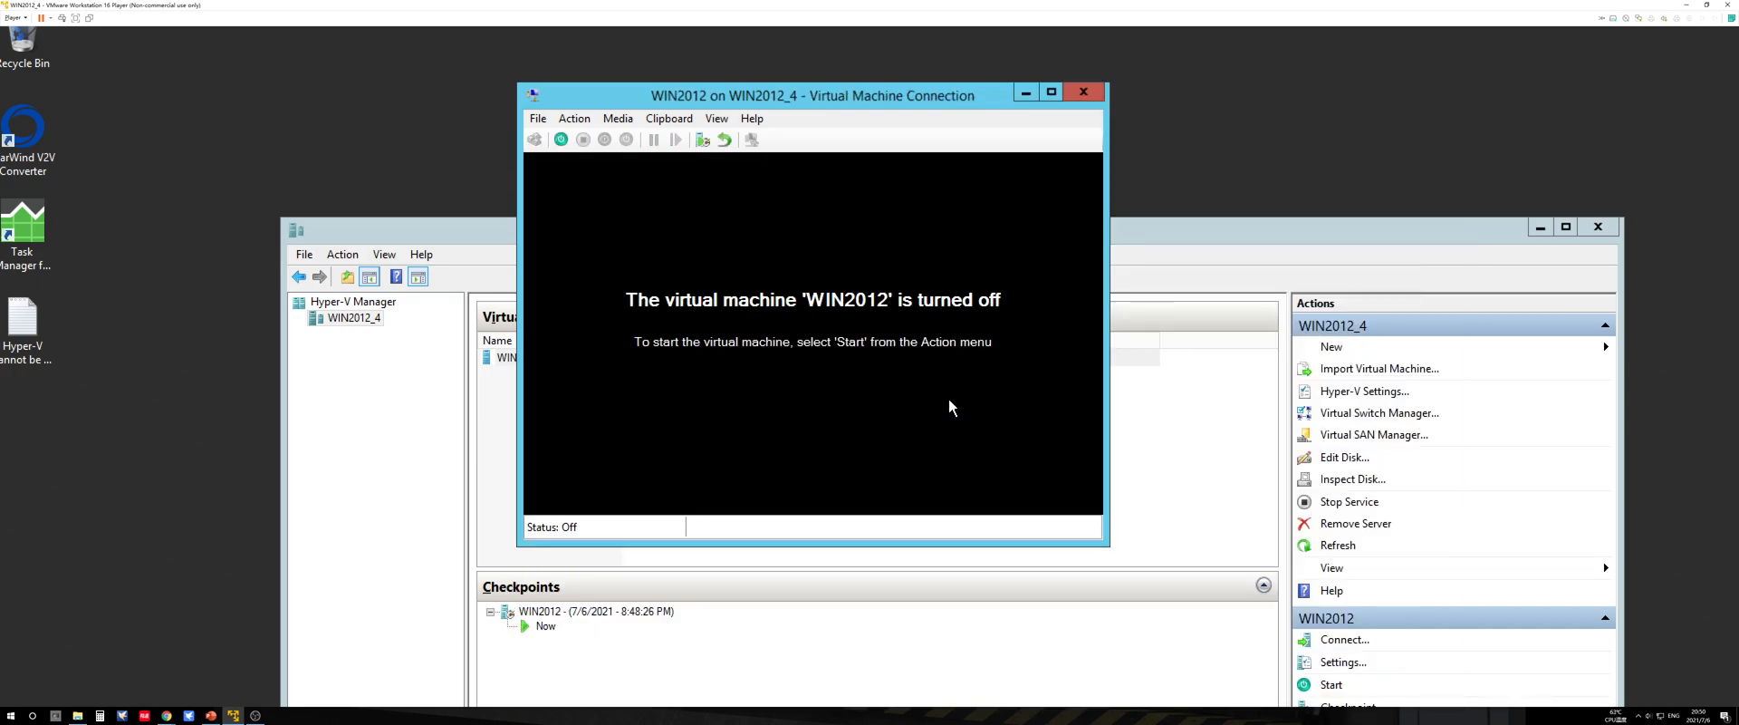
left_click(1098, 88)
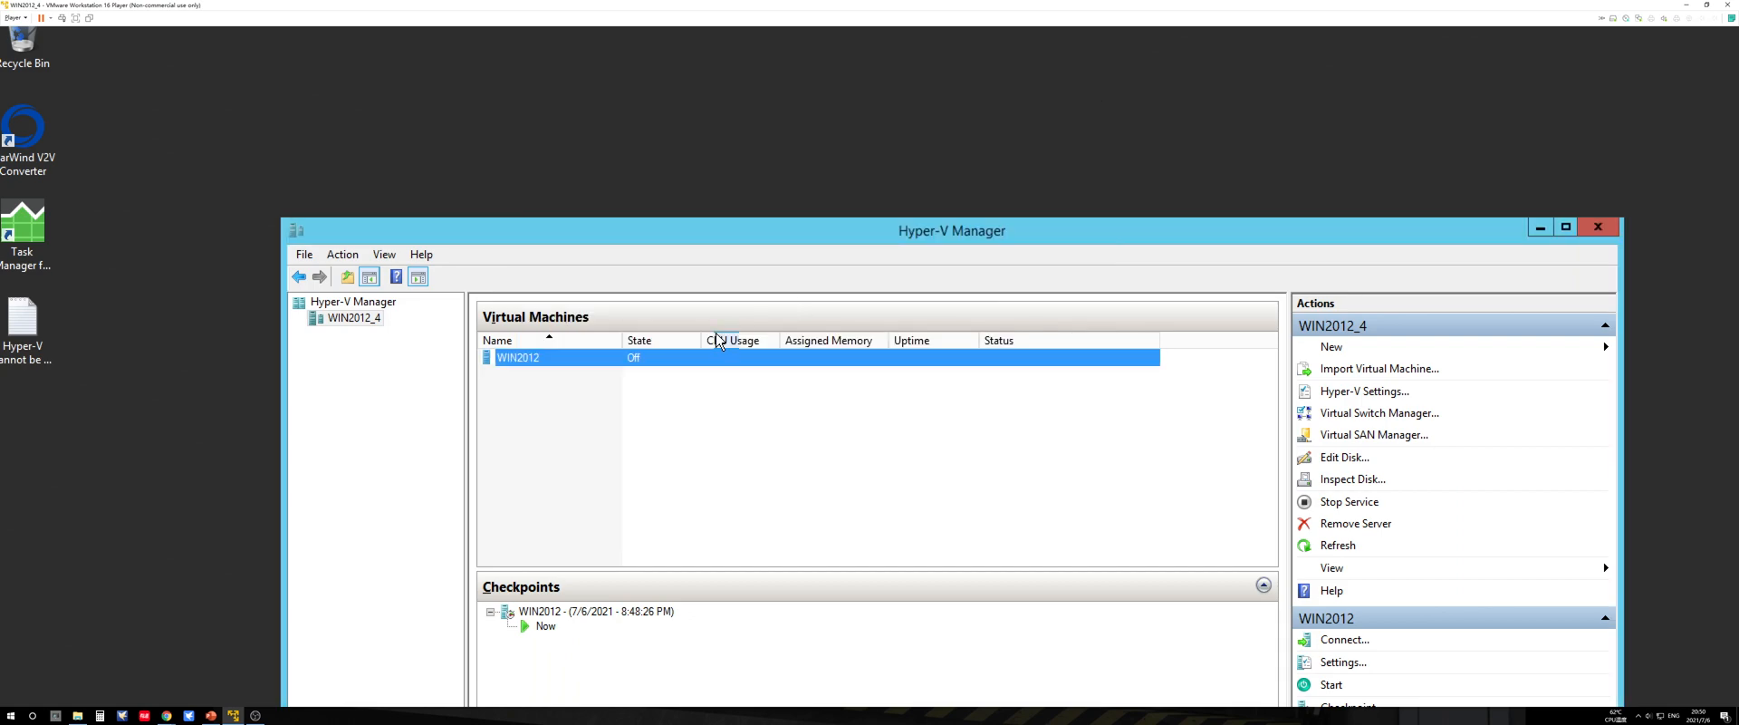
Step: Export the WIN2012 virtual machine to a new folder named Test on Local Disk (C:)
right_click(545, 365)
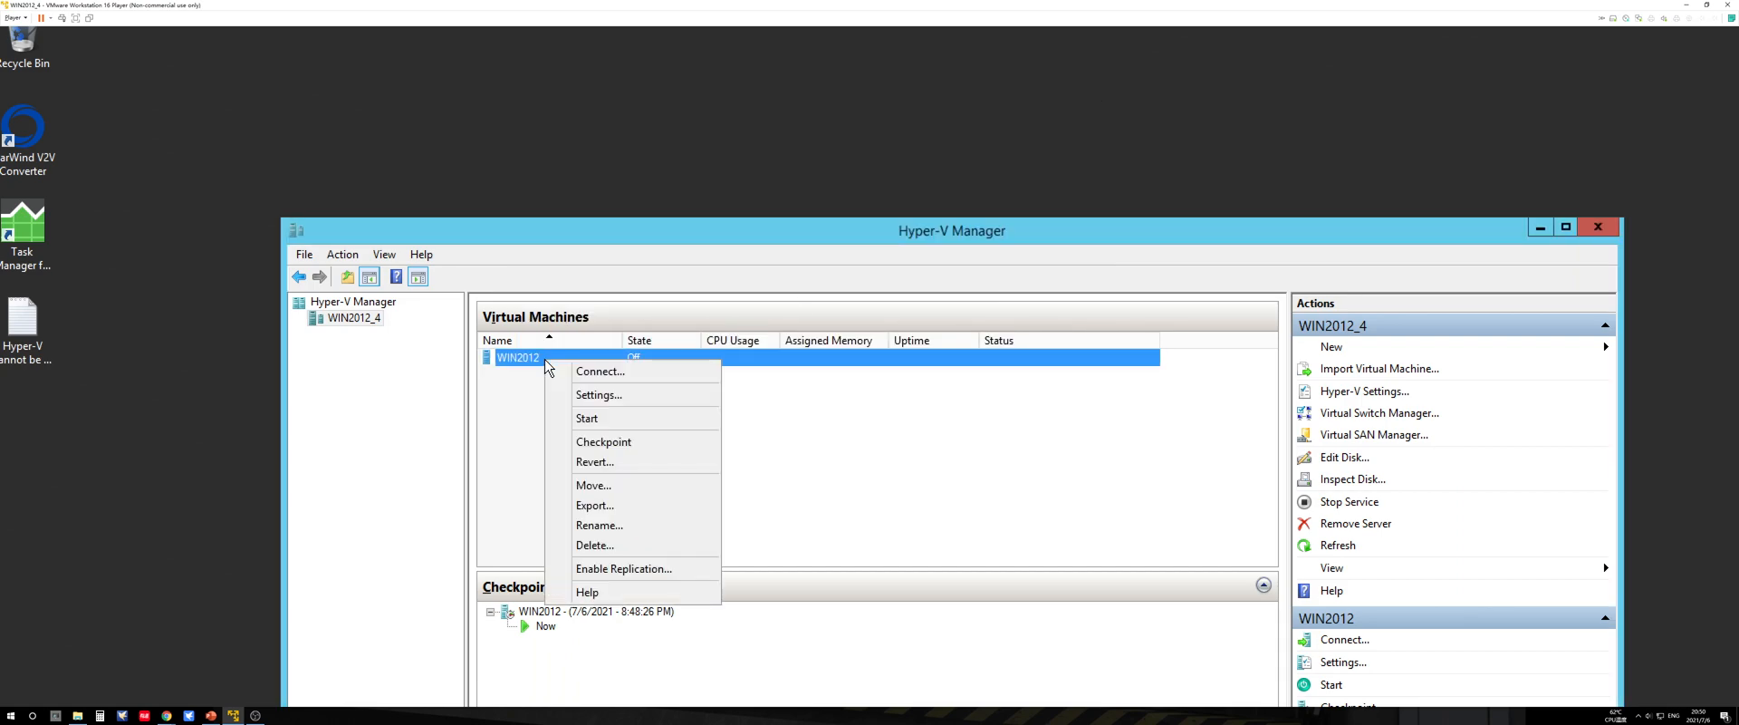
left_click(599, 506)
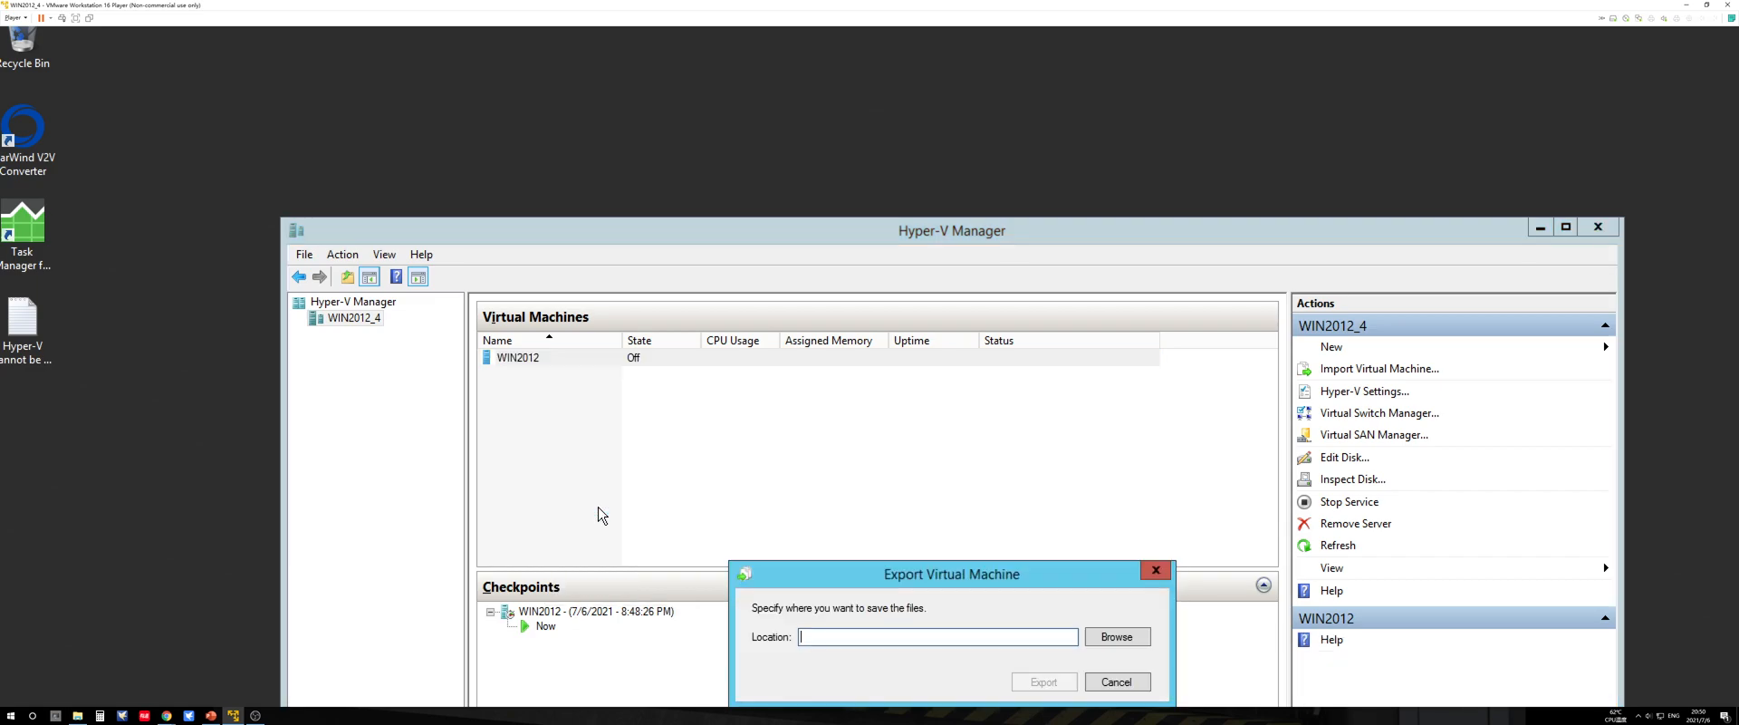
left_click(1098, 636)
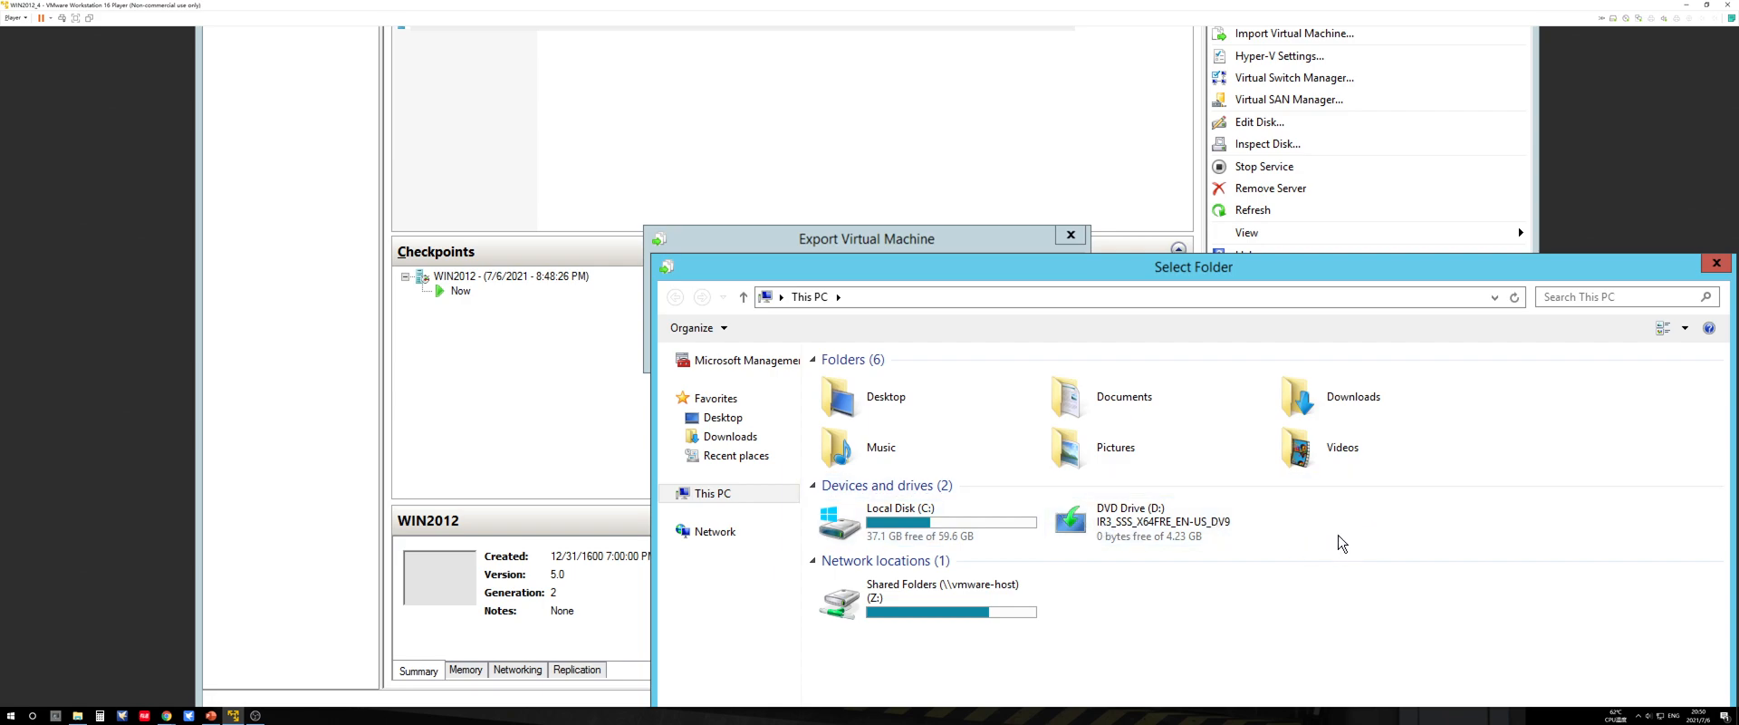
double_click(928, 530)
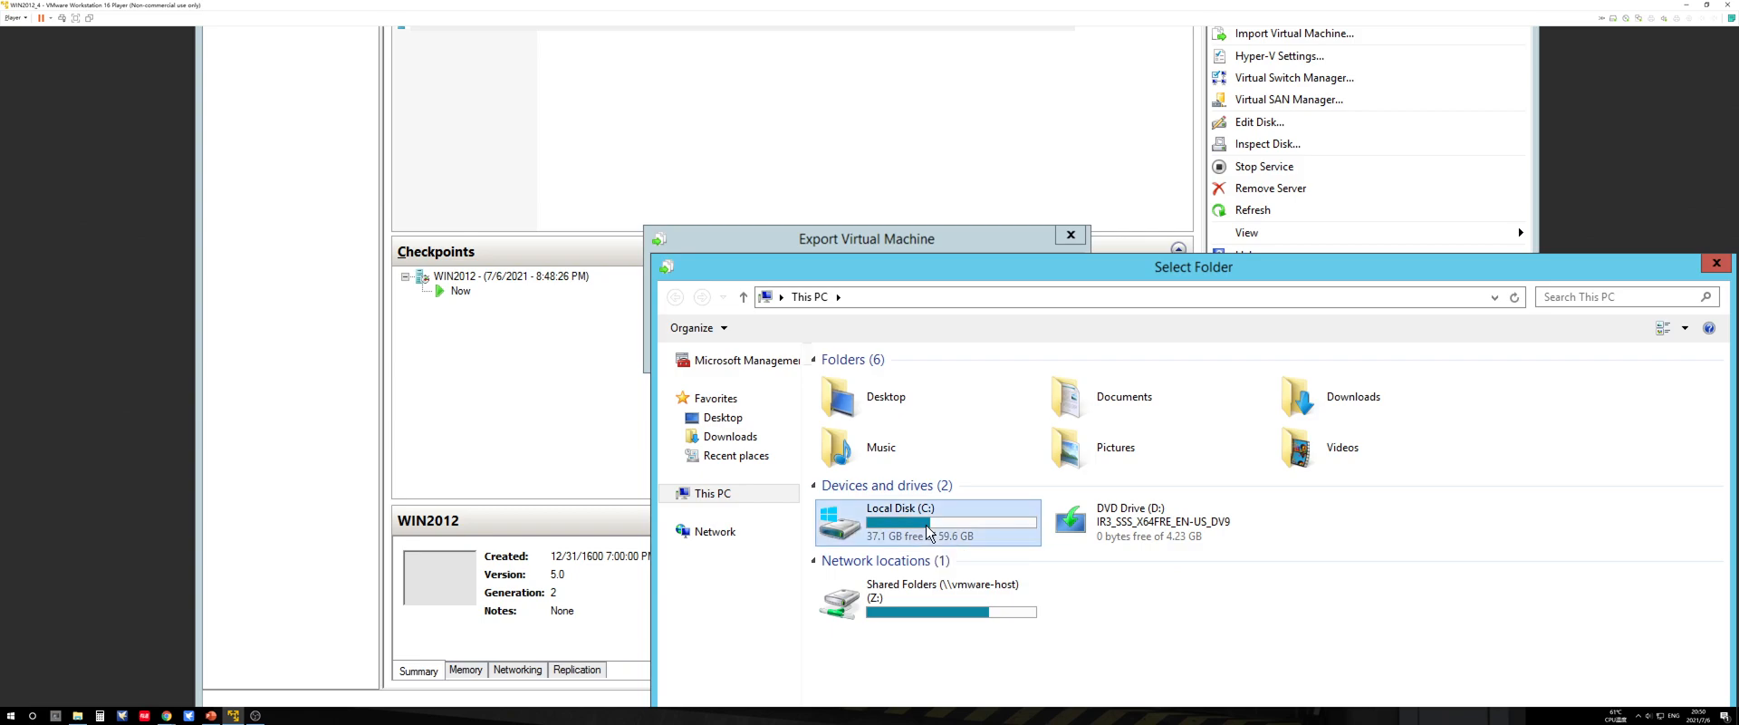
right_click(895, 561)
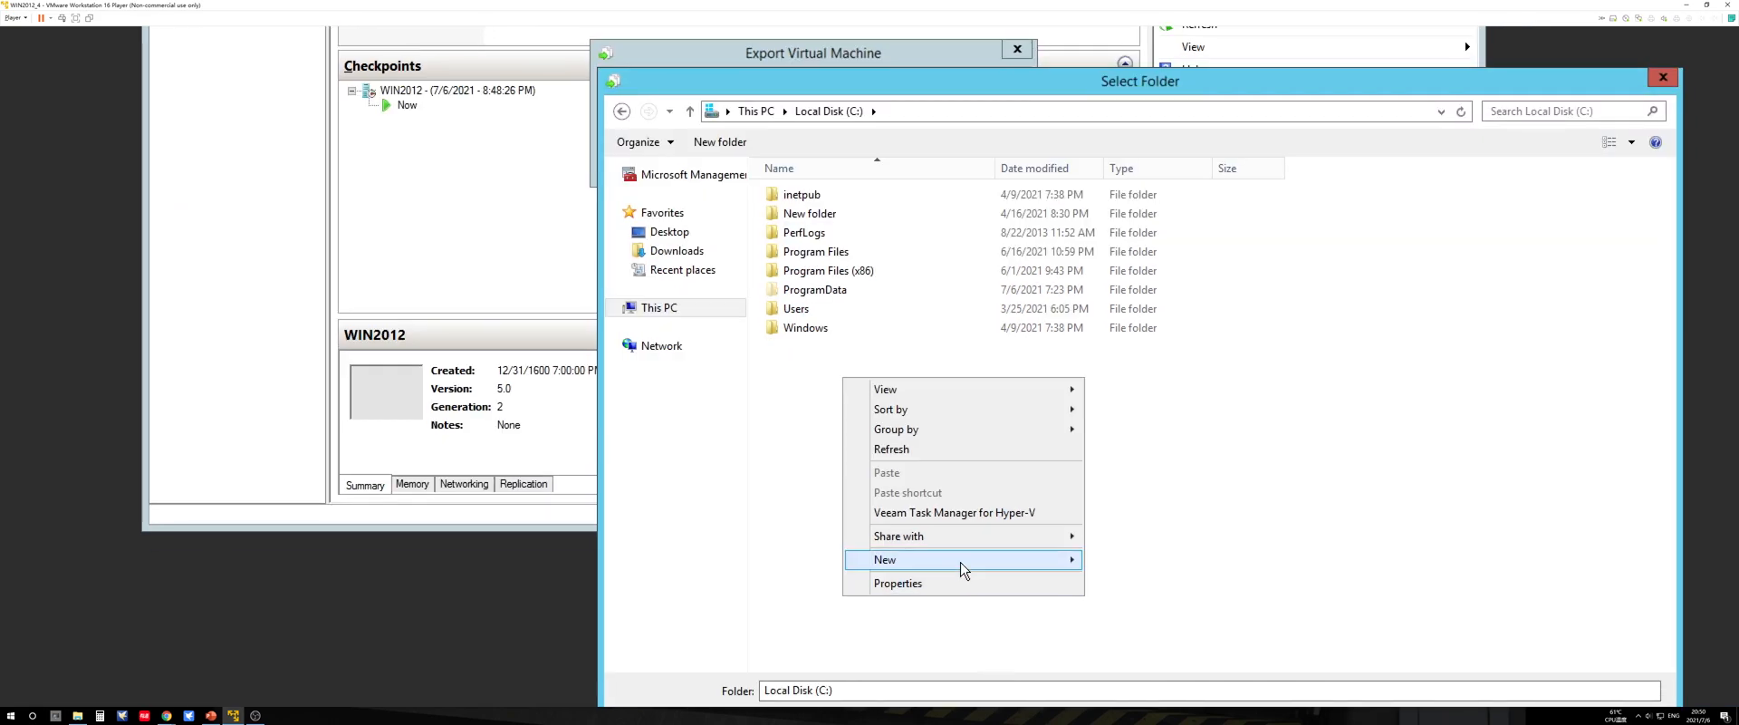
mouse_move(1005, 569)
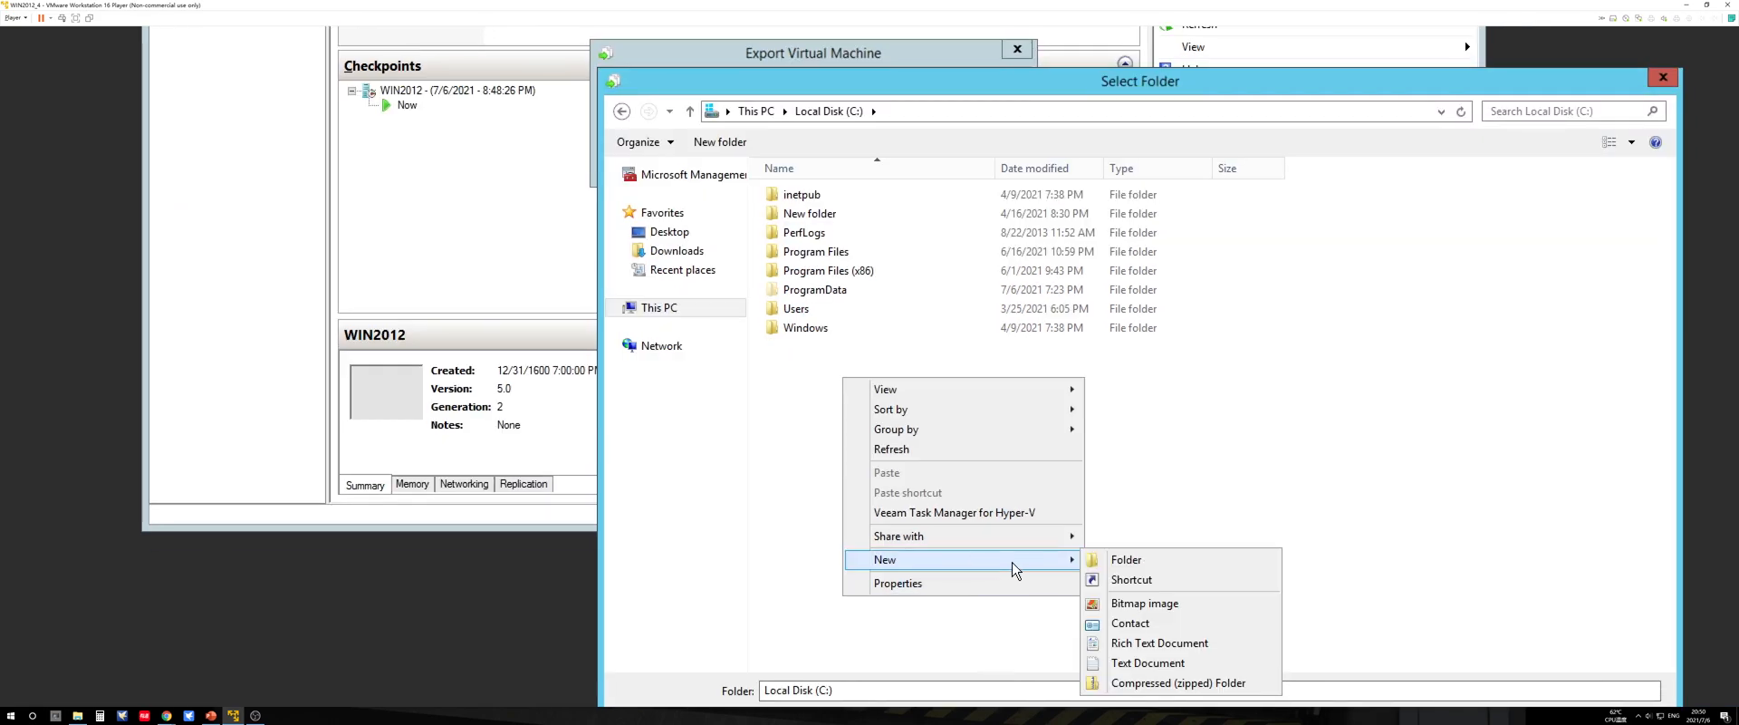
left_click(1112, 563)
type("Test")
key("Return")
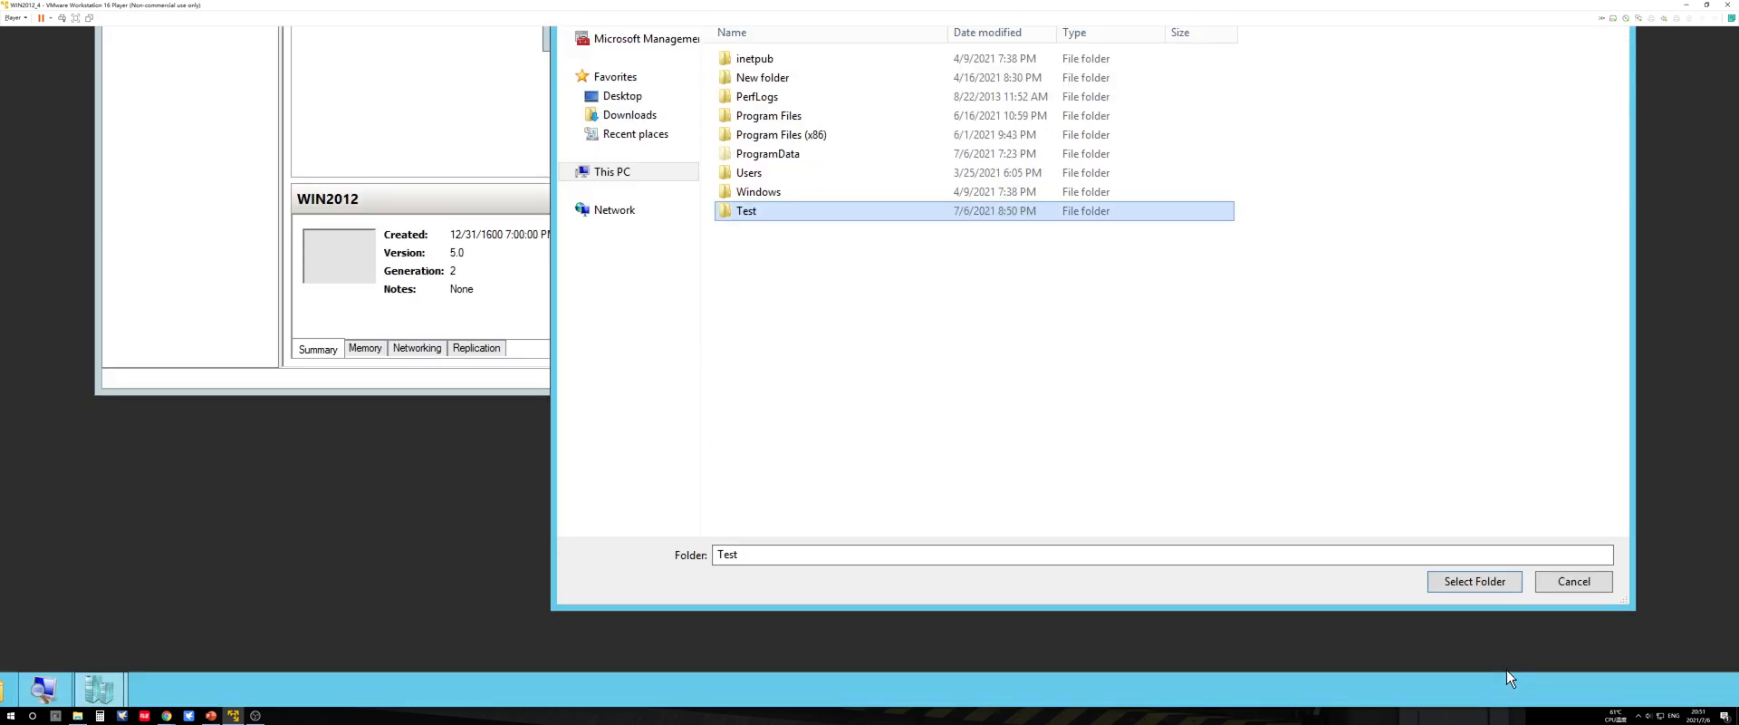
left_click(1459, 584)
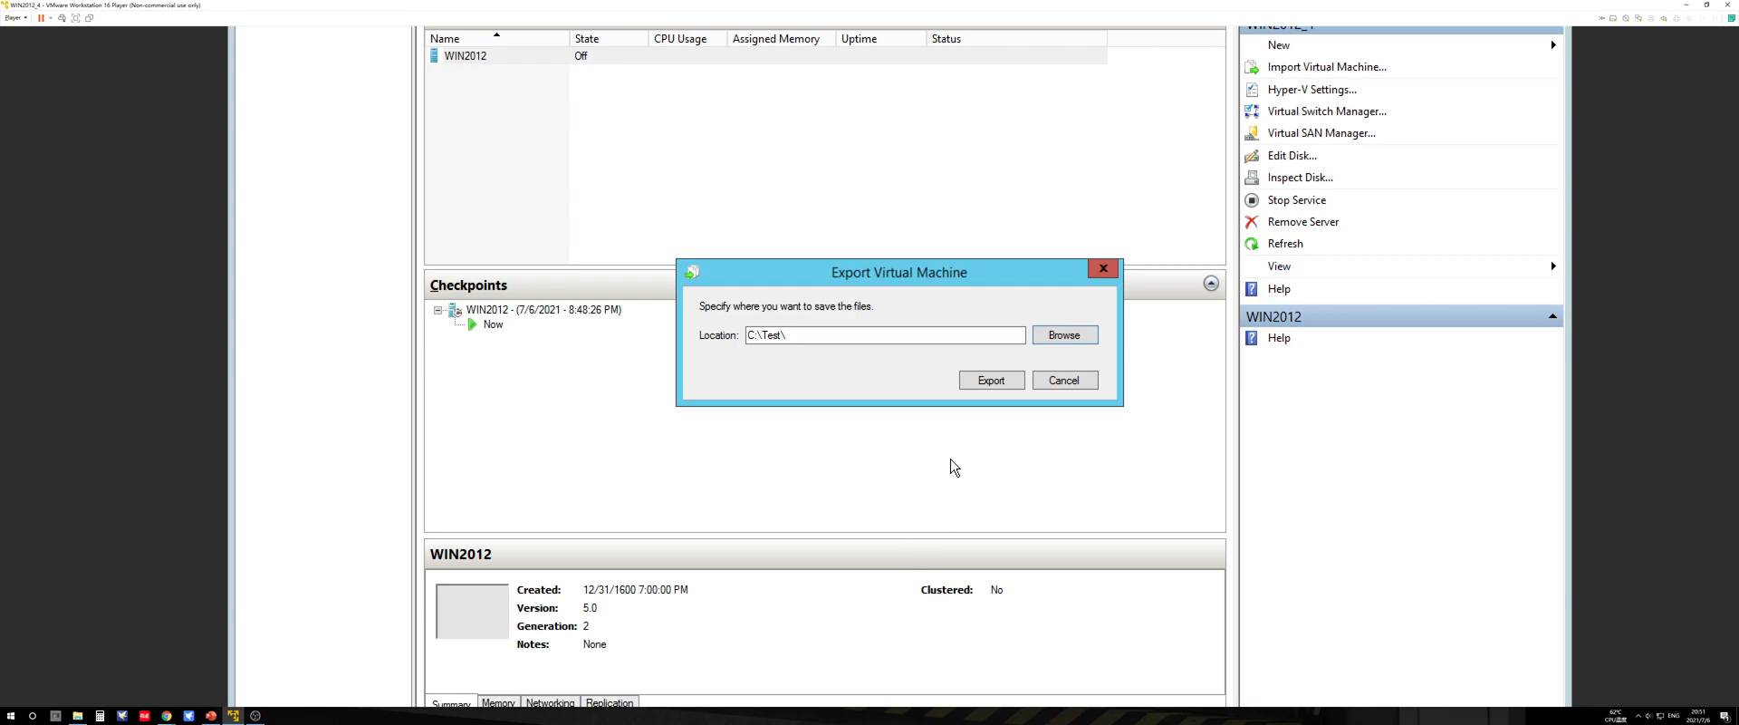
left_click(980, 381)
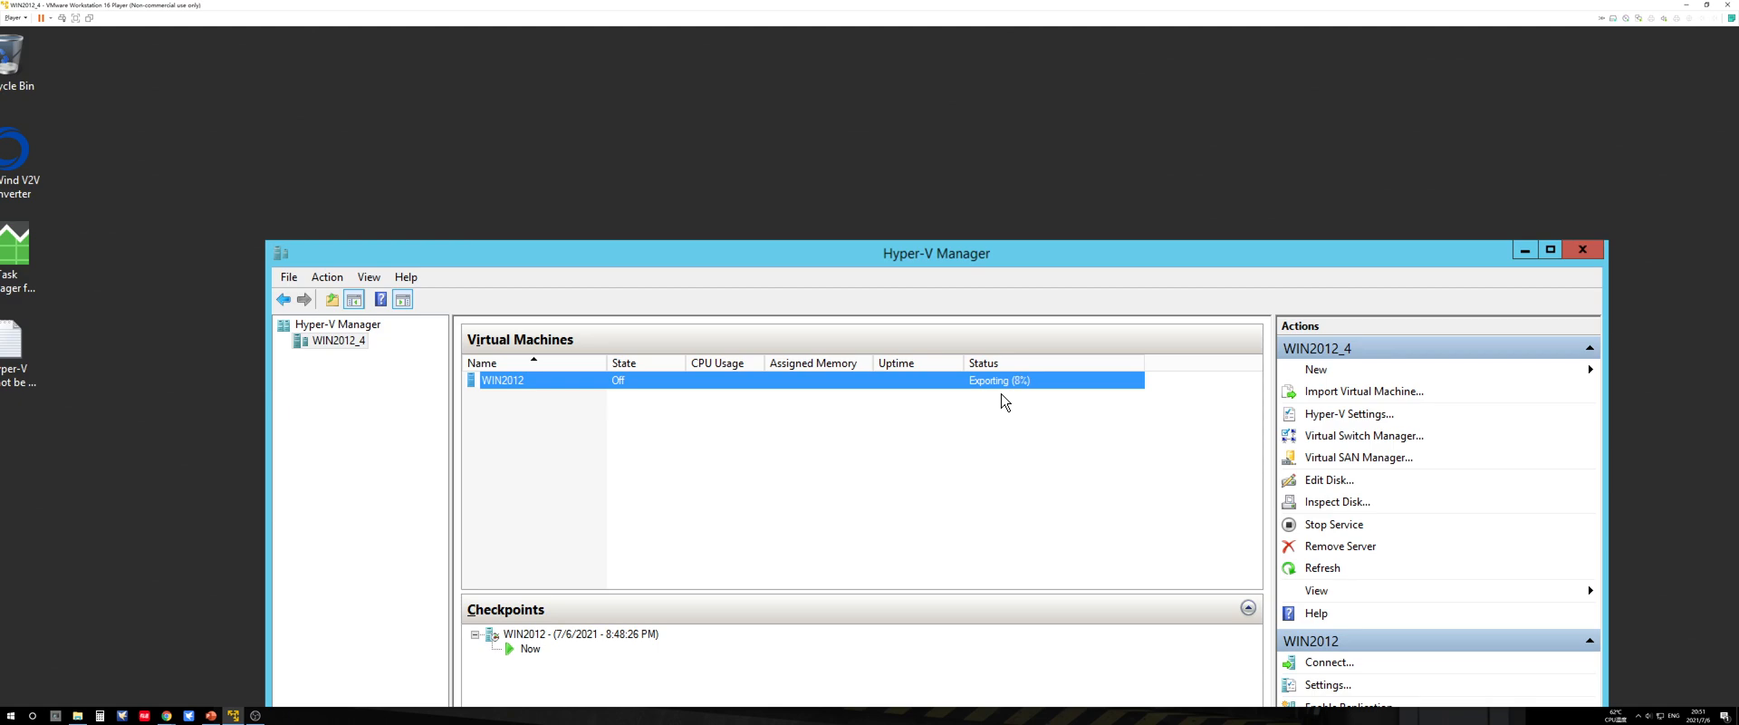
key("Num_Lock")
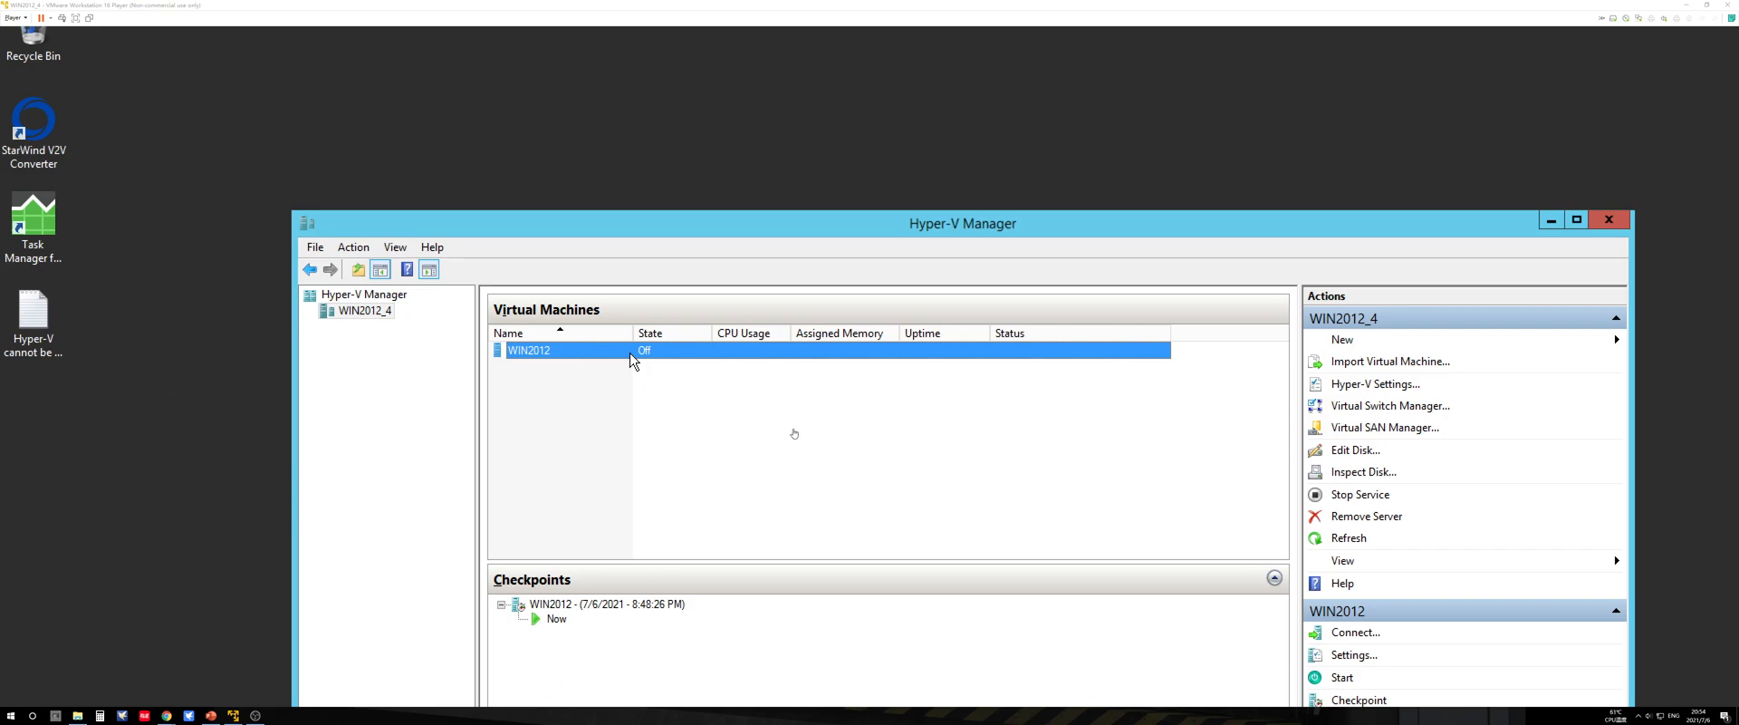
key("Num_Lock")
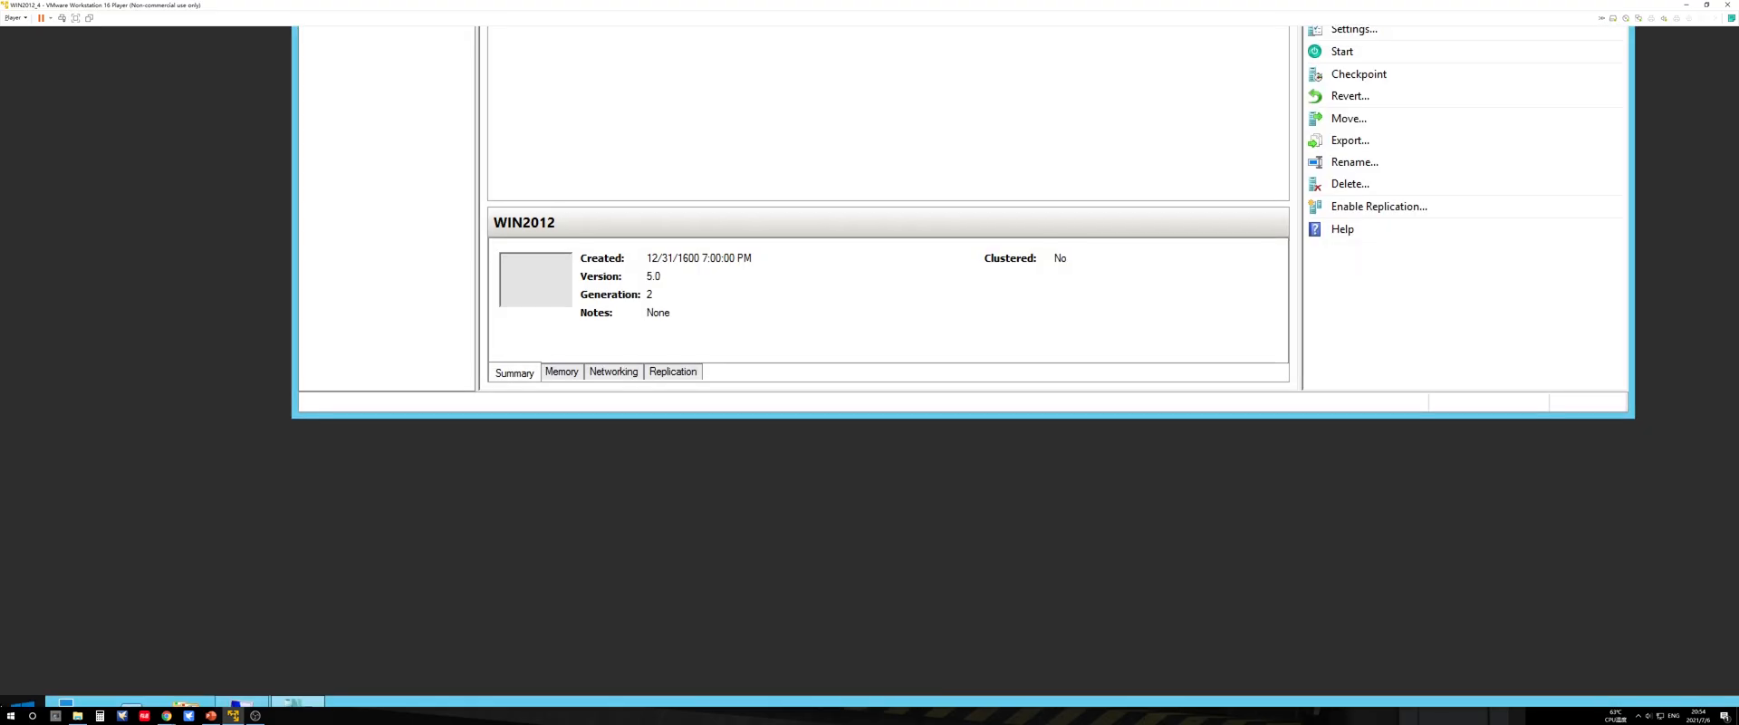
Step: Examine the exported disk files in C:\Test\WIN2012\Virtual Hard Disks on the host, widening the Name column and selecting VHD-Test.vhdx
left_click(186, 688)
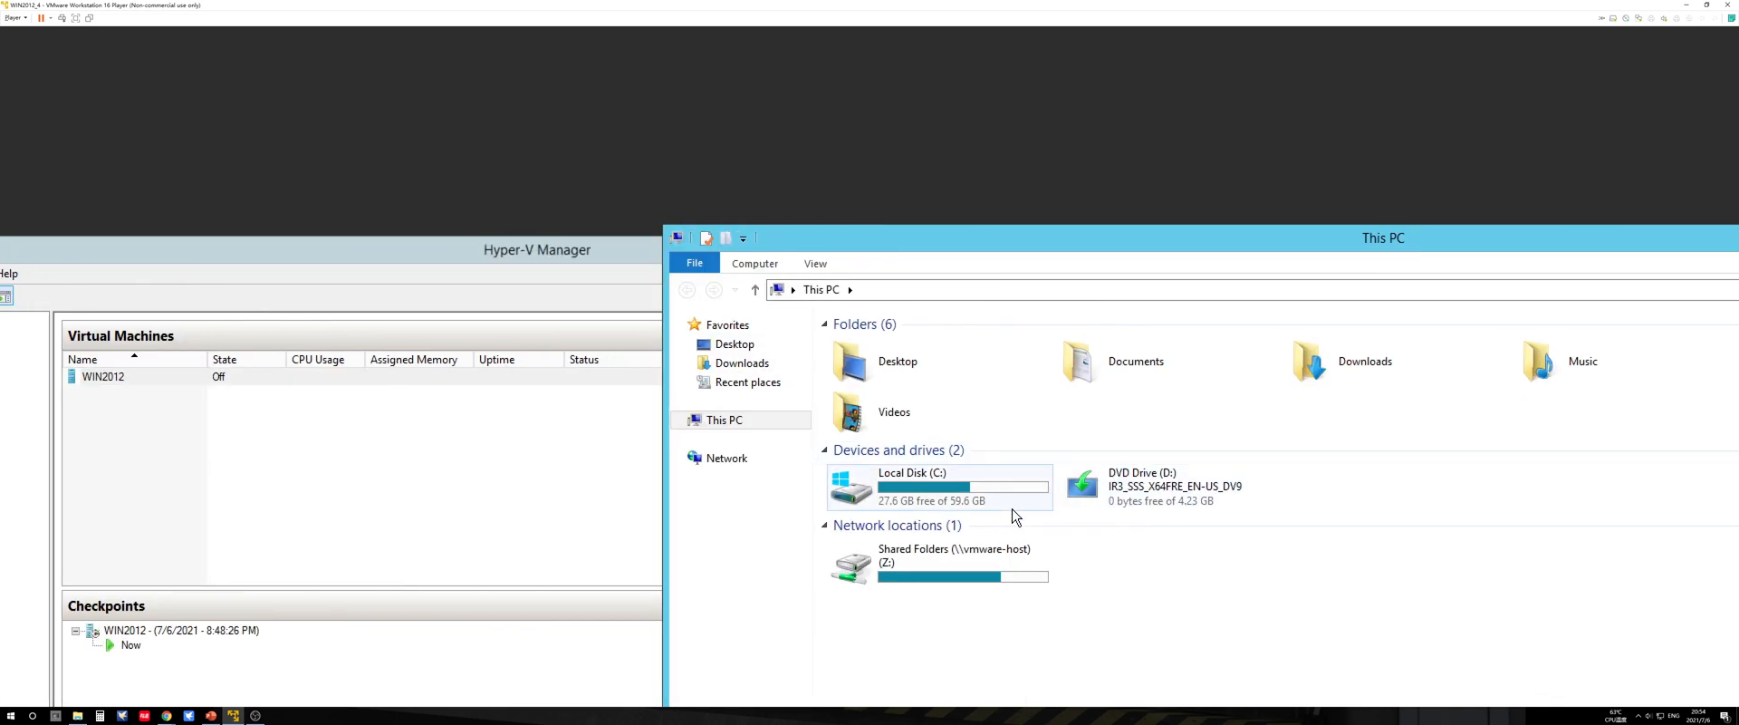
double_click(978, 501)
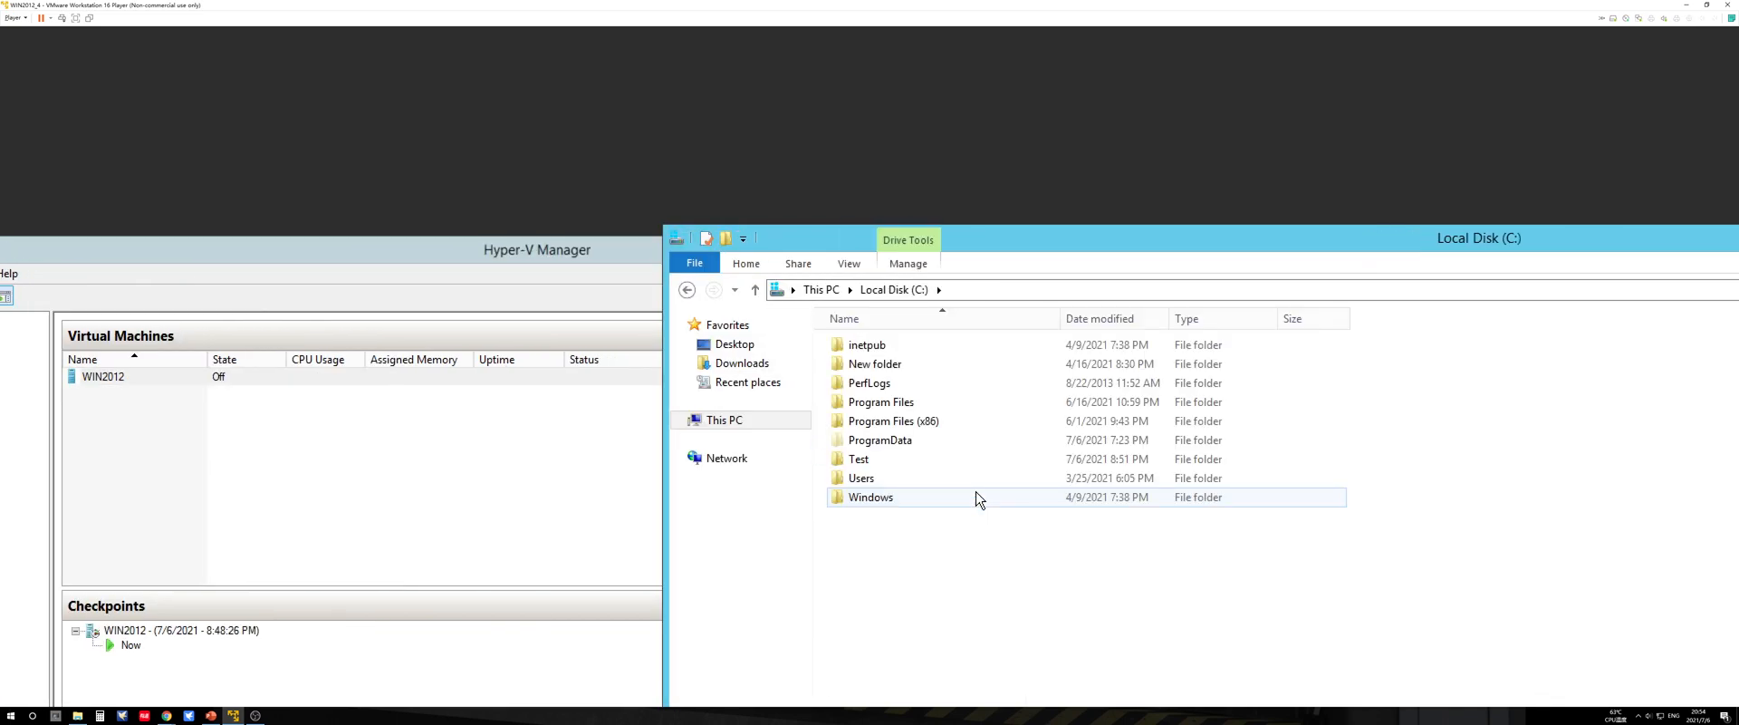
double_click(879, 459)
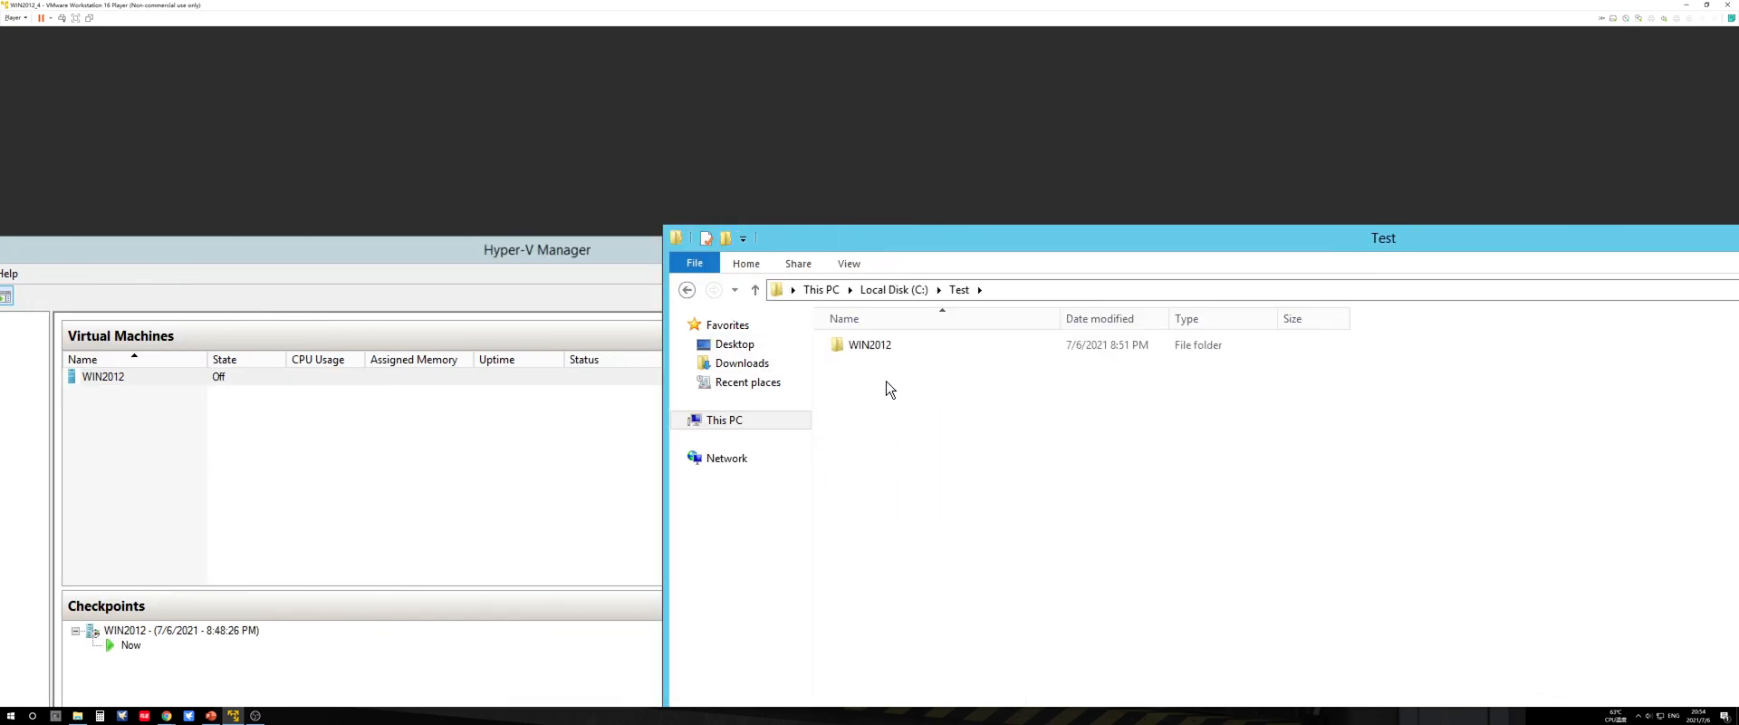
double_click(868, 347)
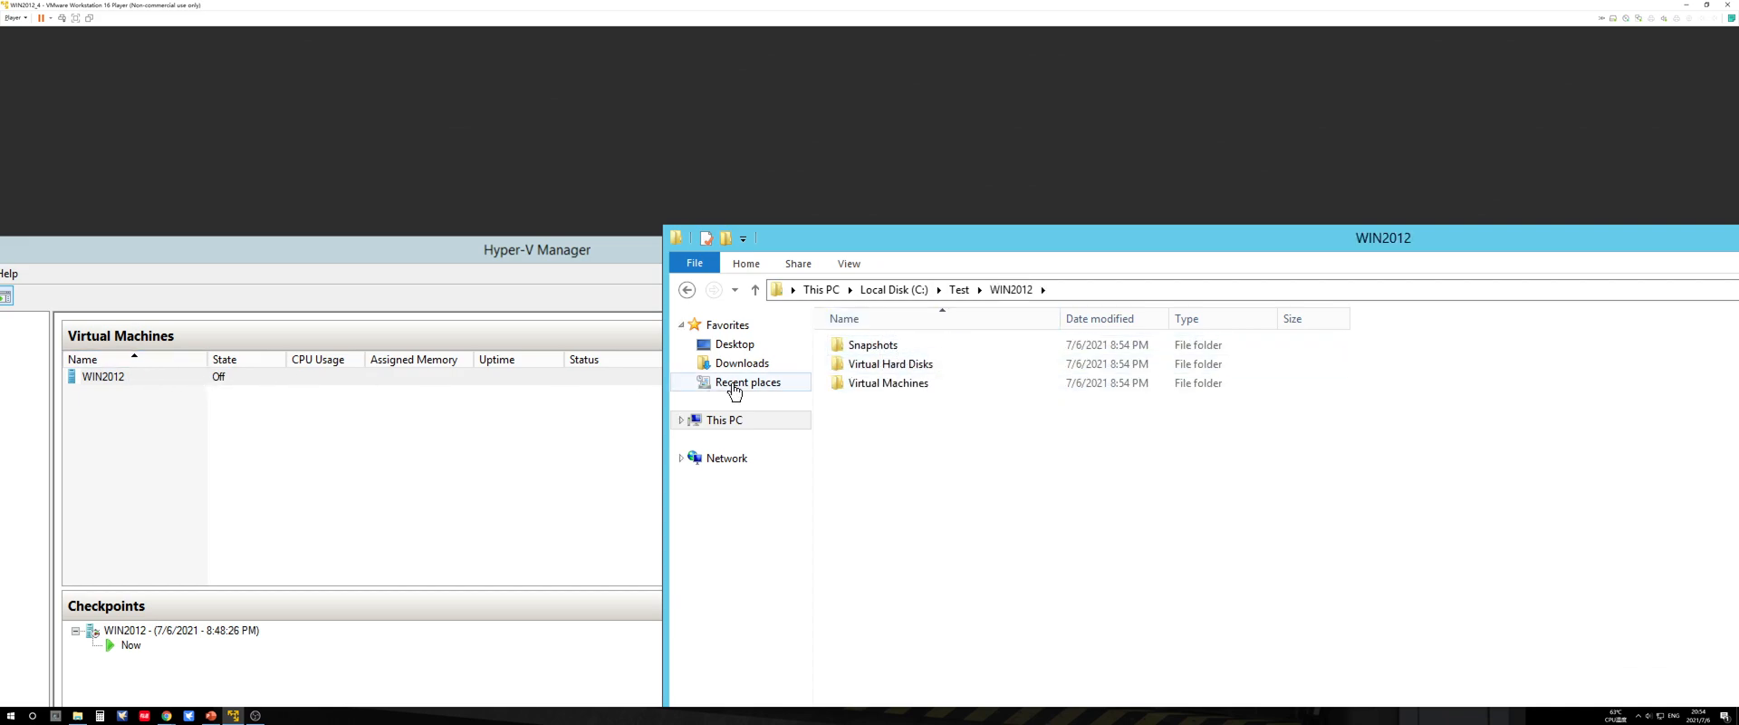
double_click(913, 364)
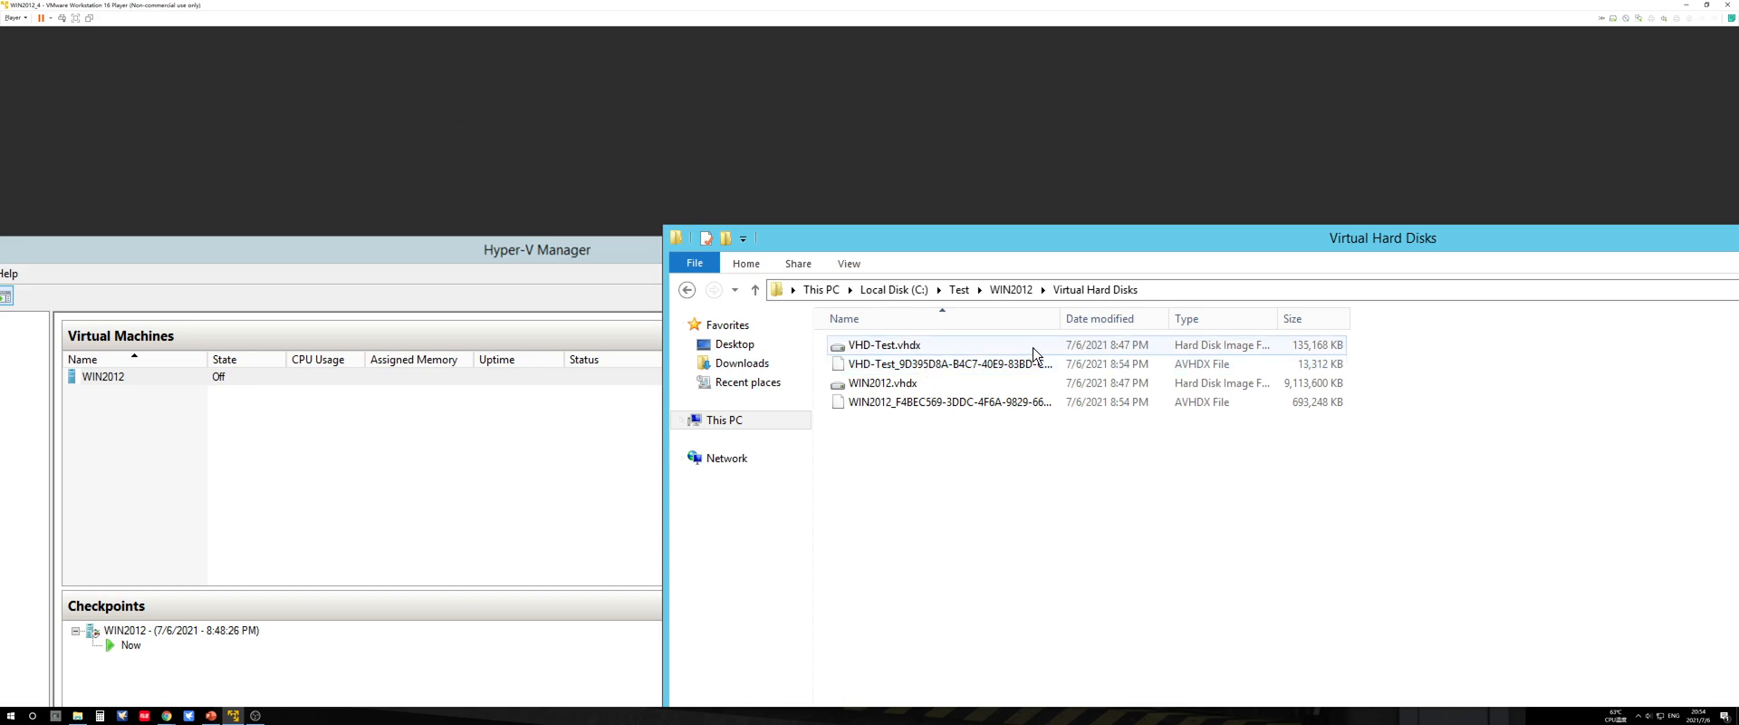
left_click_drag(1060, 319, 1170, 317)
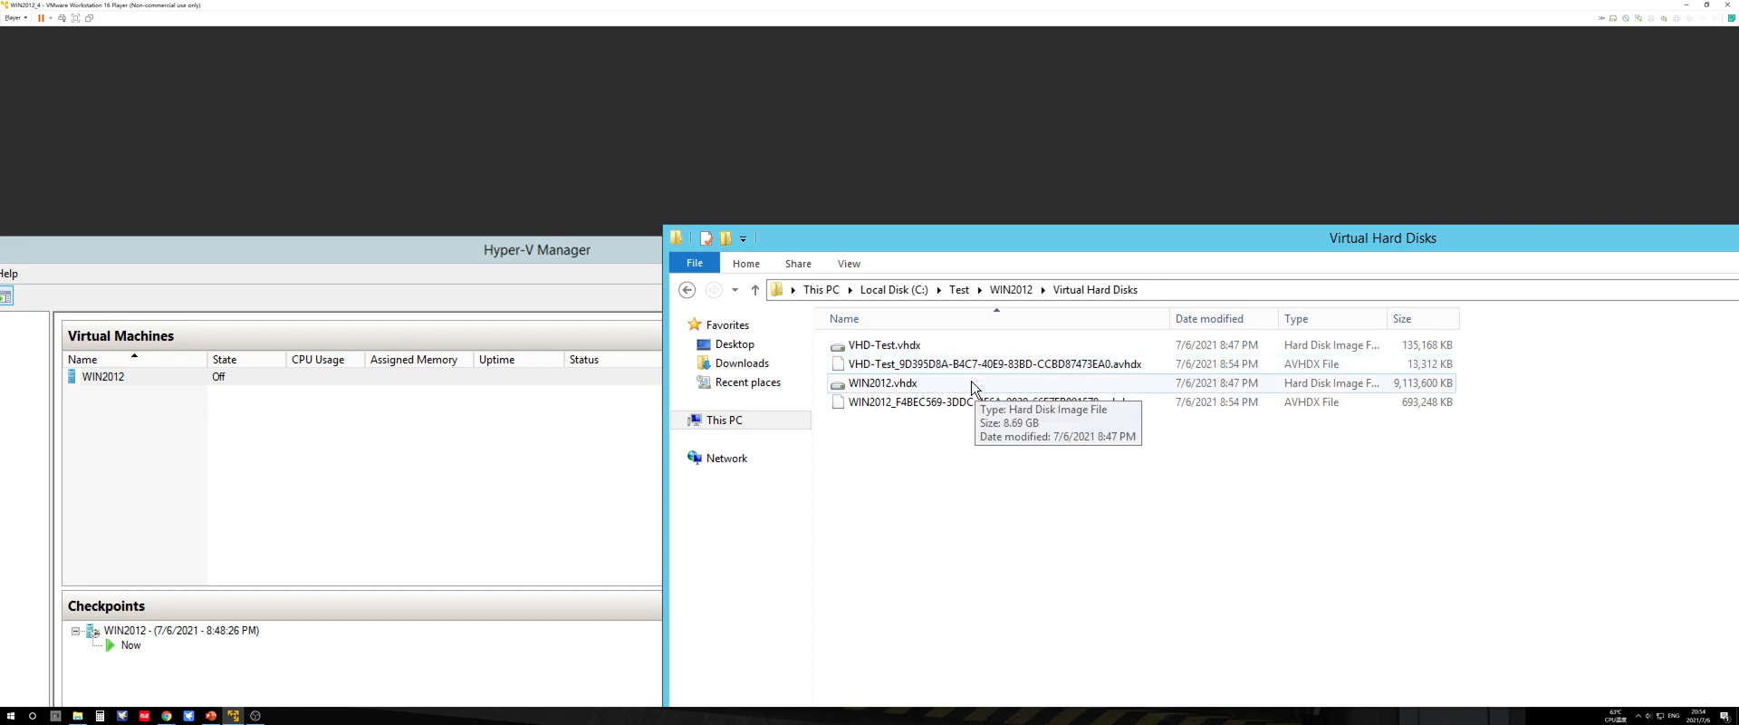
left_click(918, 350)
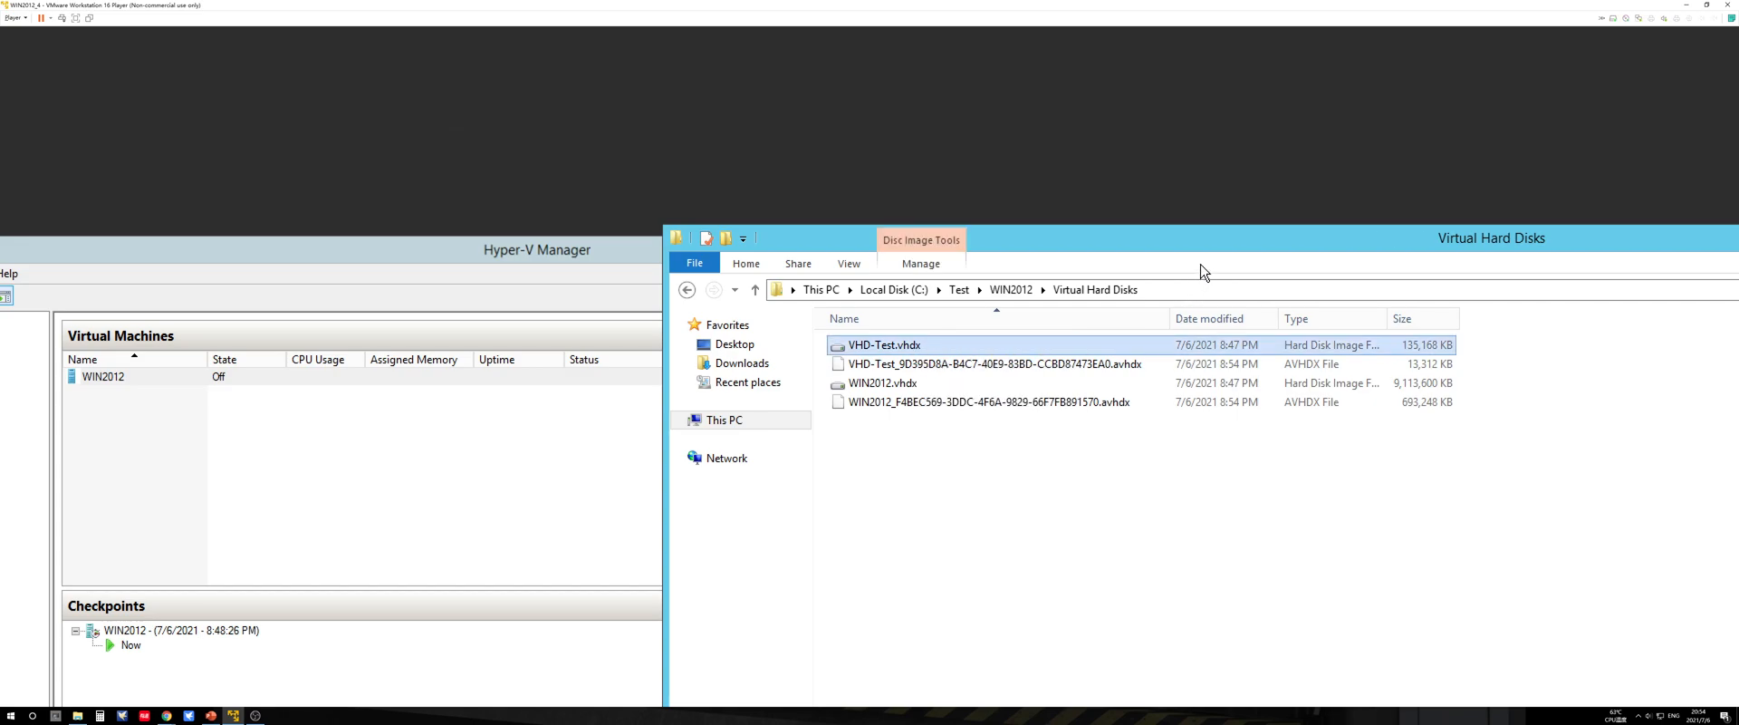
Step: Close the Virtual Hard Disks folder window and clear the virtual machine selection in Hyper-V Manager
left_click_drag(1232, 250, 527, 178)
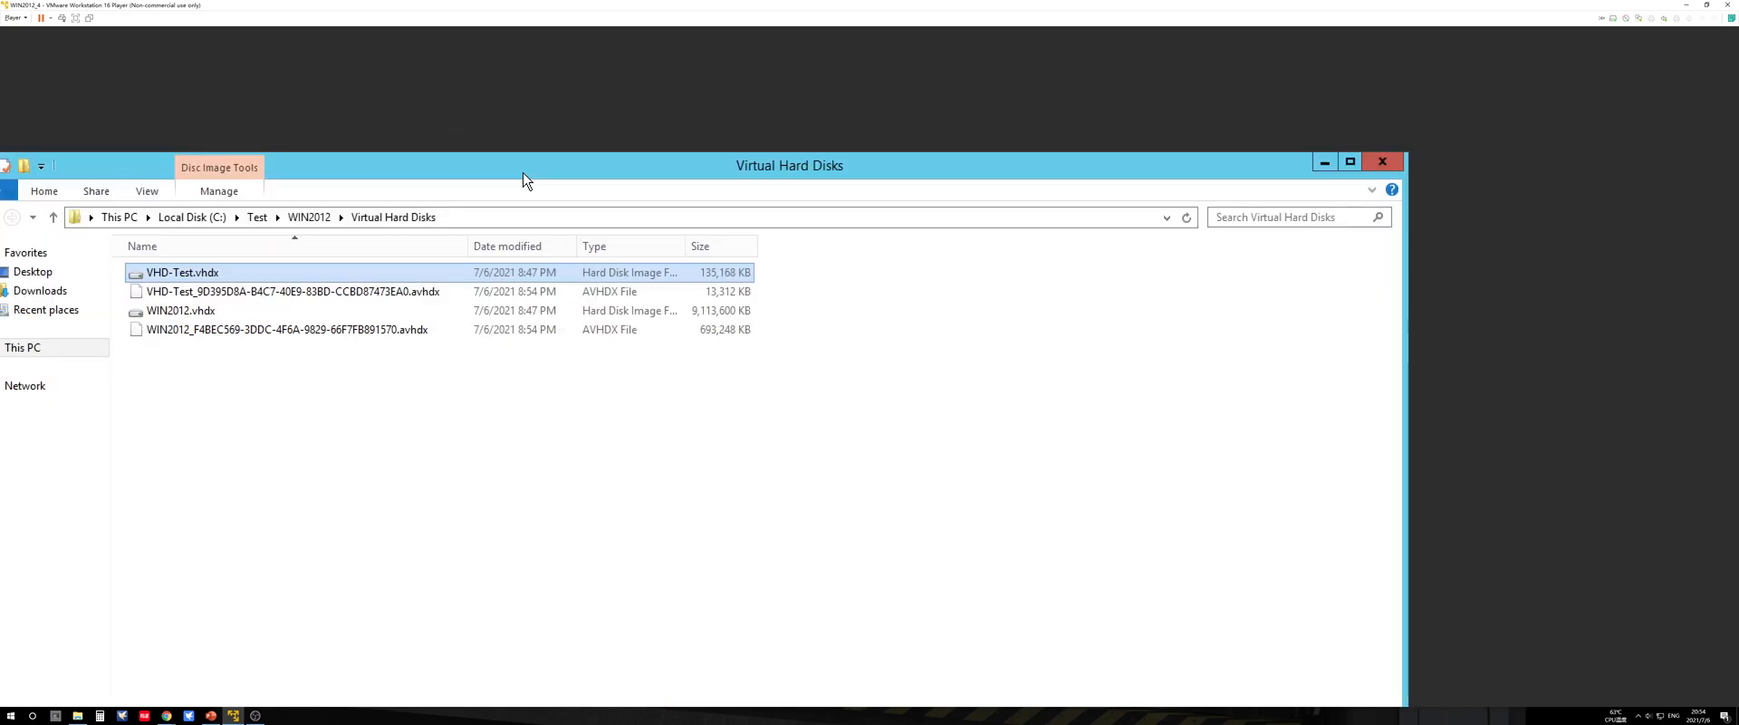
left_click(1400, 163)
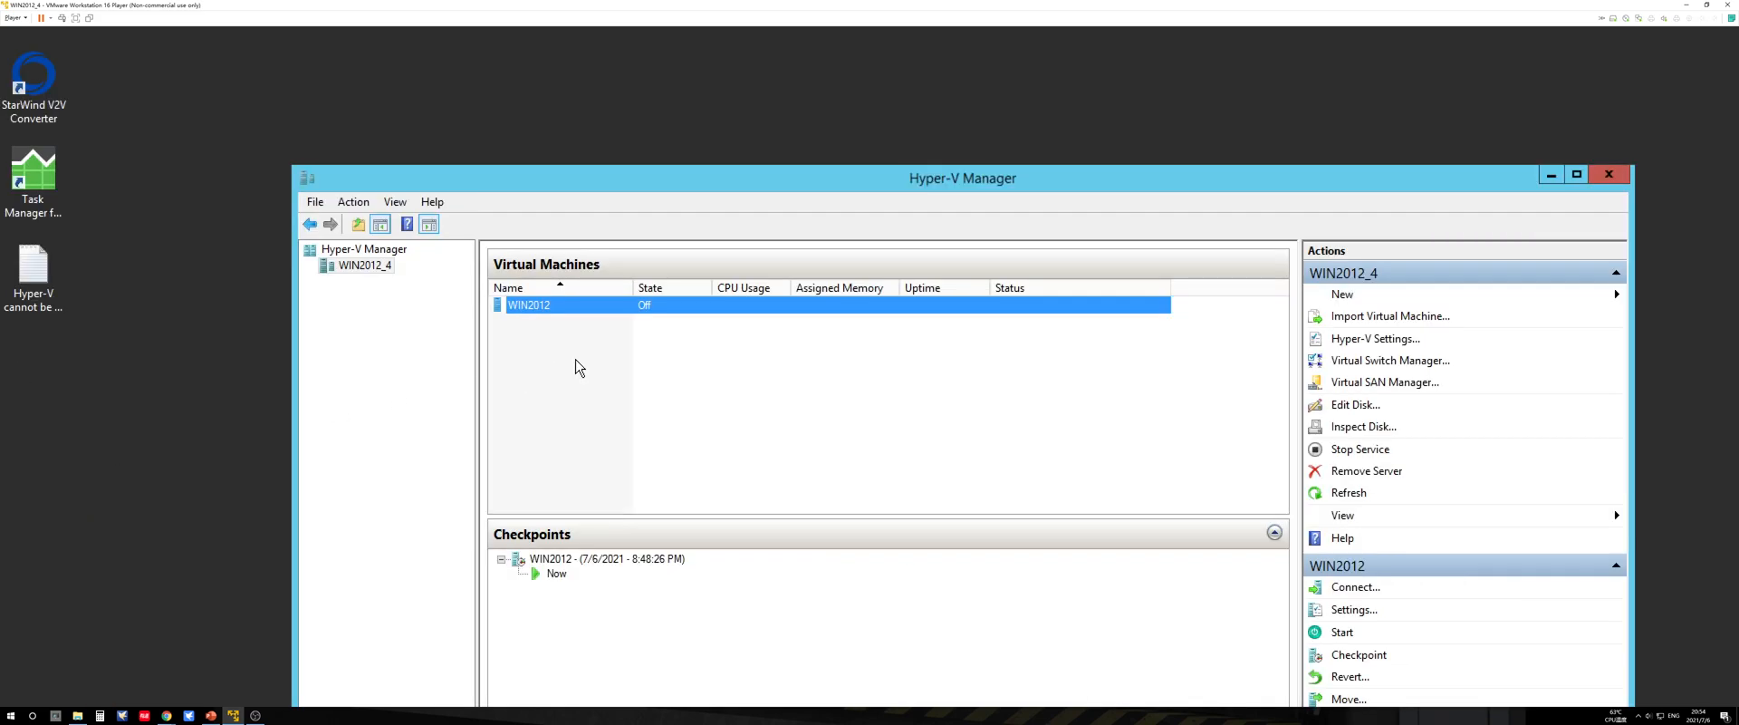
left_click(573, 361)
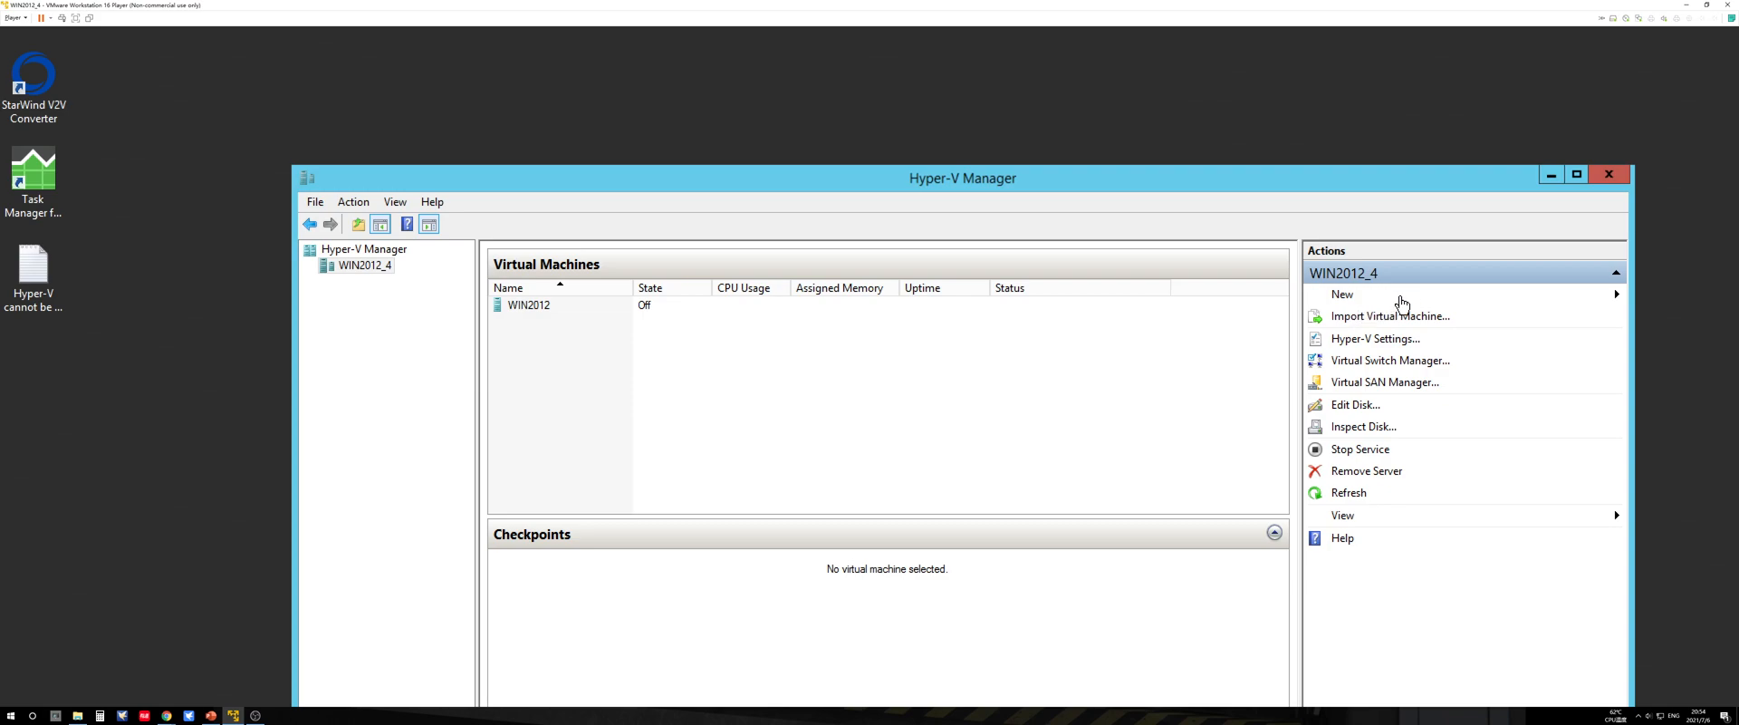
Step: Start creating a new virtual machine on WIN2012_4 and name it WIN-Test
mouse_move(1401, 303)
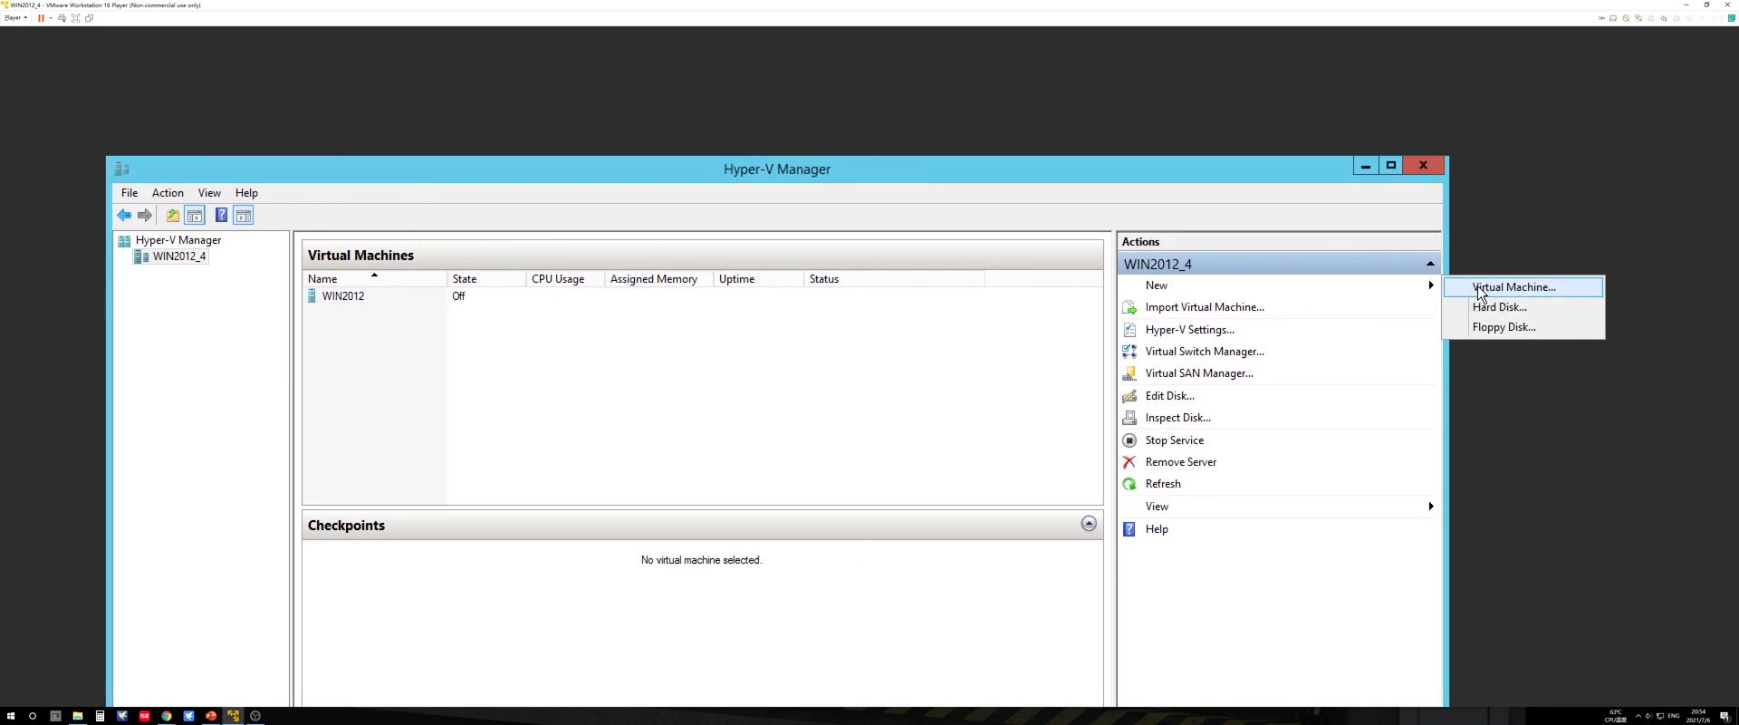
left_click(1475, 284)
left_click_drag(1456, 375, 650, 110)
left_click(887, 557)
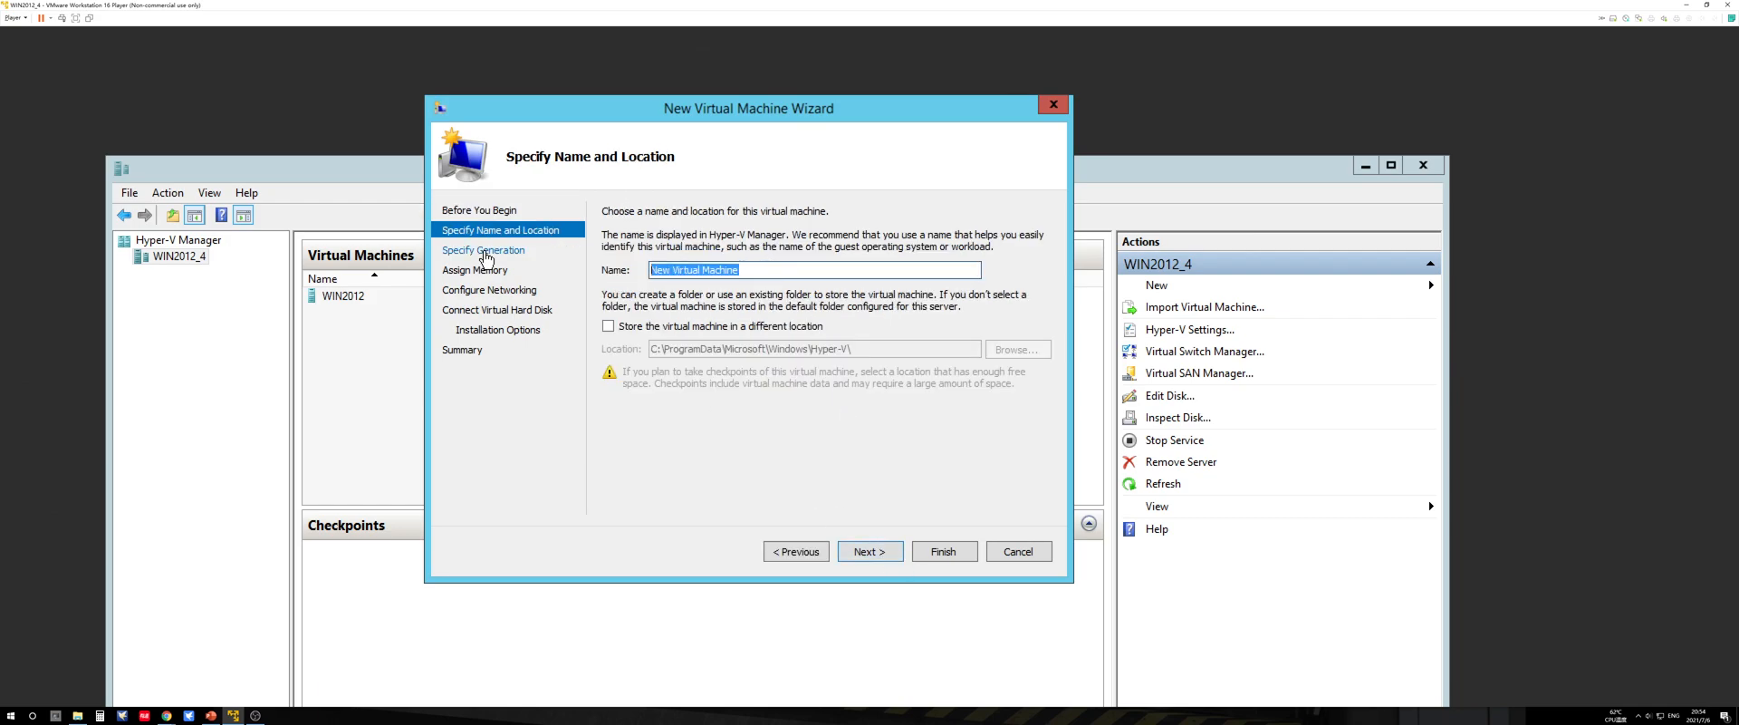
type("WIN")
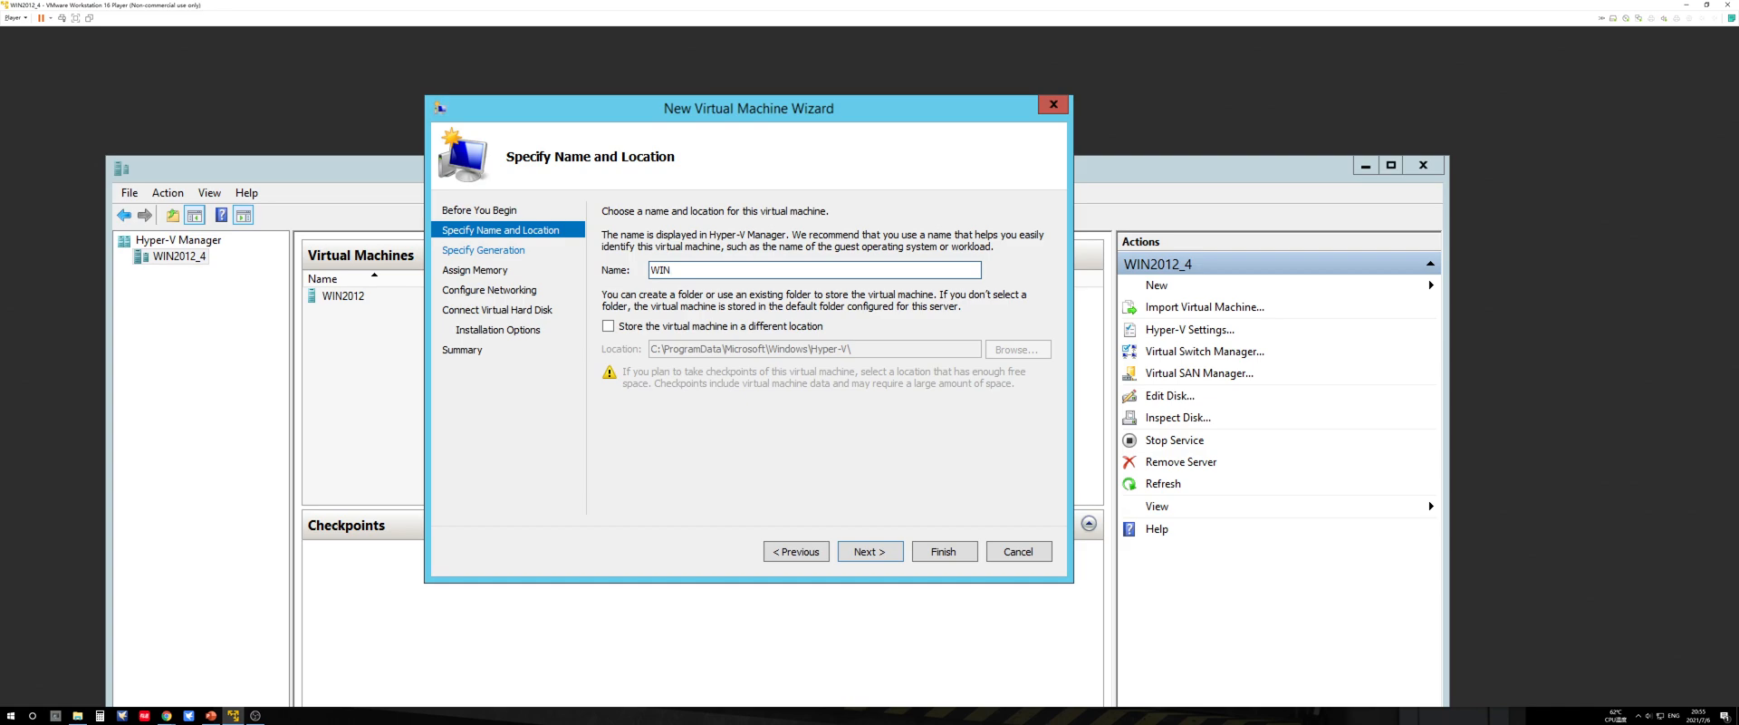
type("-Teest")
key("BackSpace")
key("BackSpace")
key("BackSpace")
type("st")
left_click(870, 551)
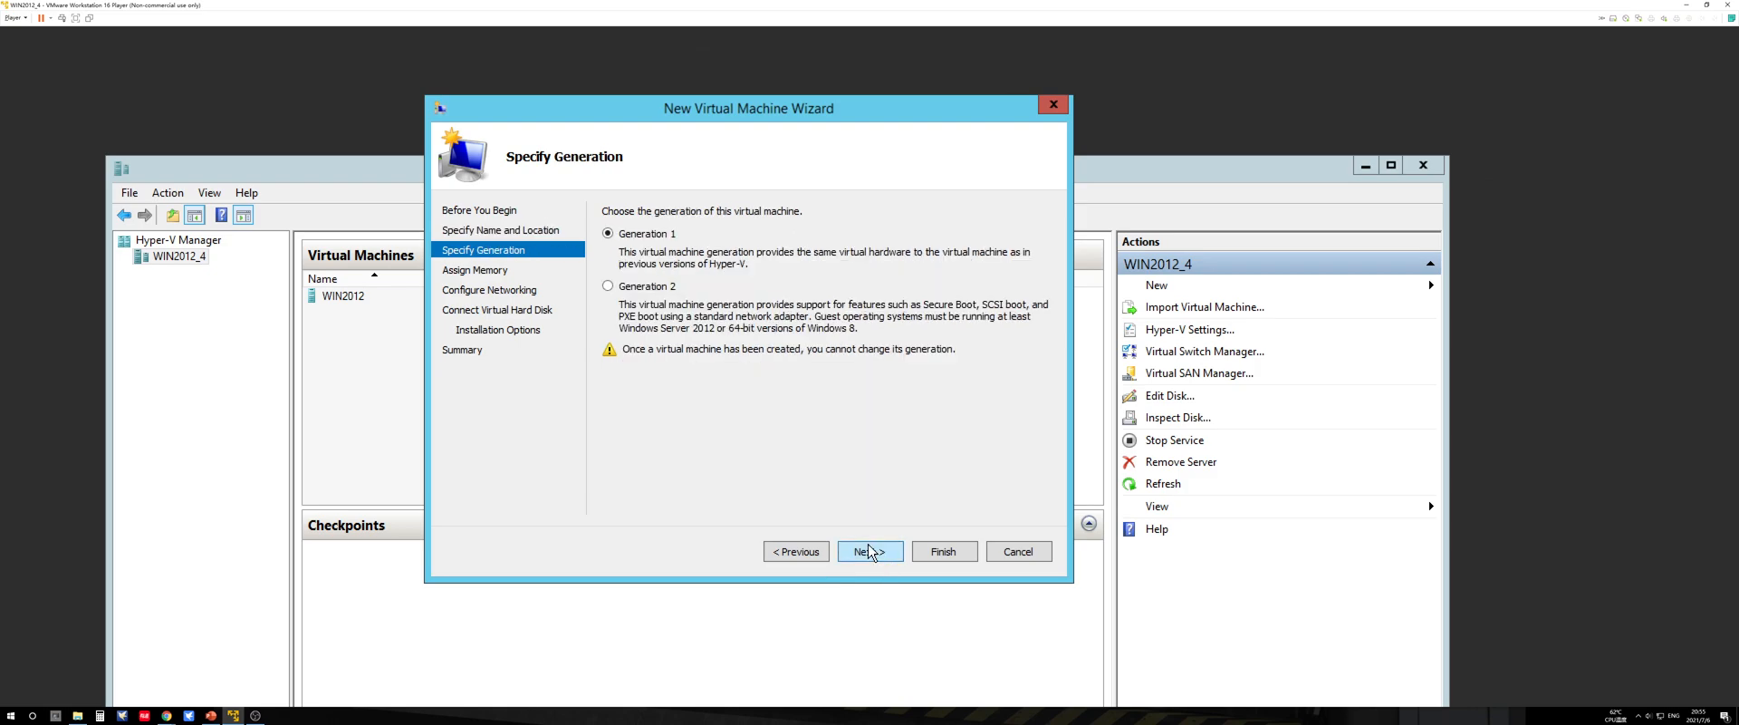
Step: Choose Generation 2, keep the default memory, and connect the new VM to the Intel(R) 82574L Gigabit Network Connection - Virtual Switch
left_click(645, 286)
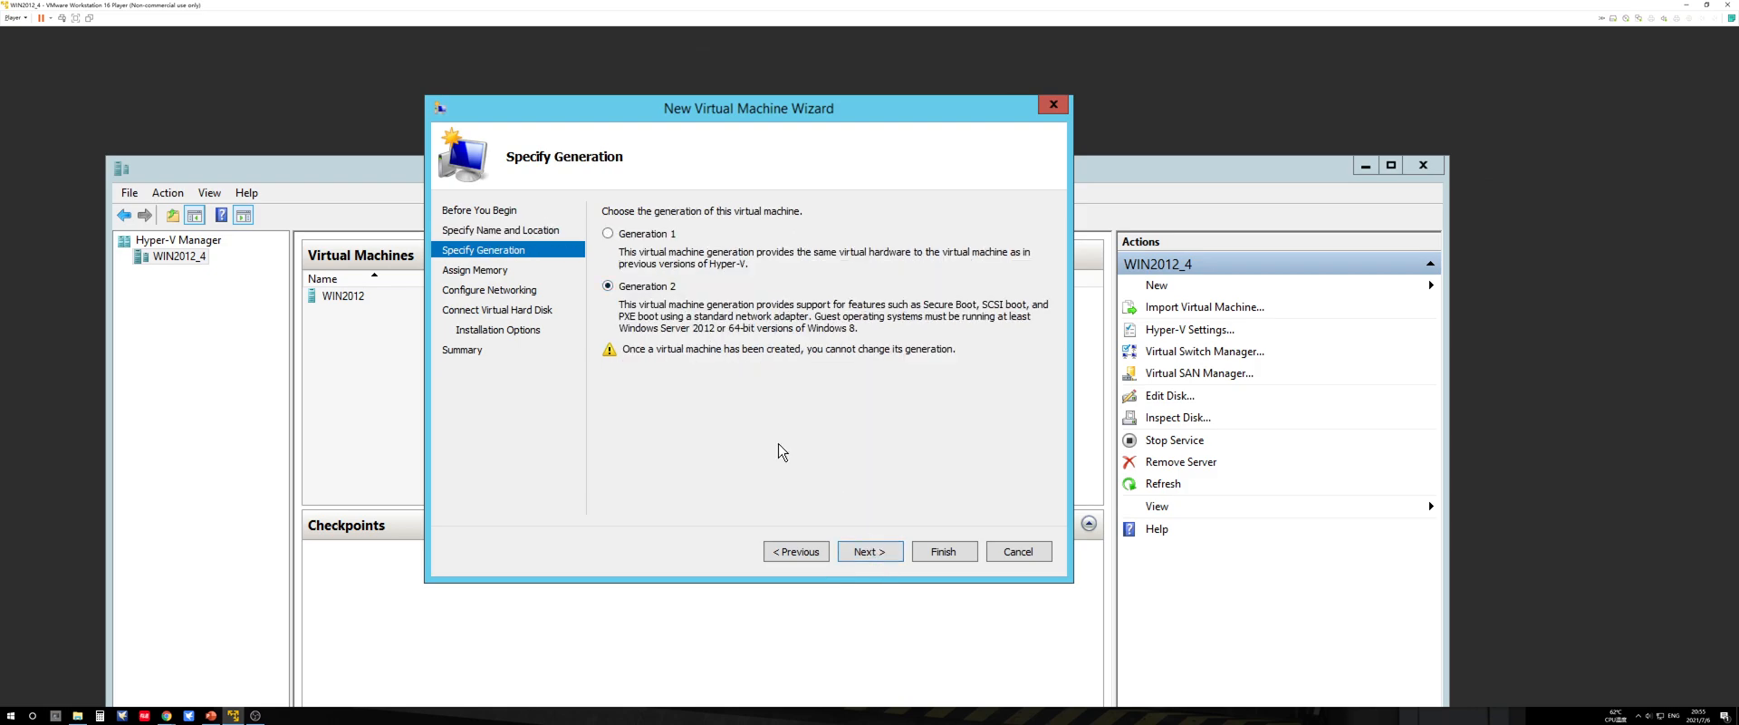
left_click(874, 550)
left_click(872, 552)
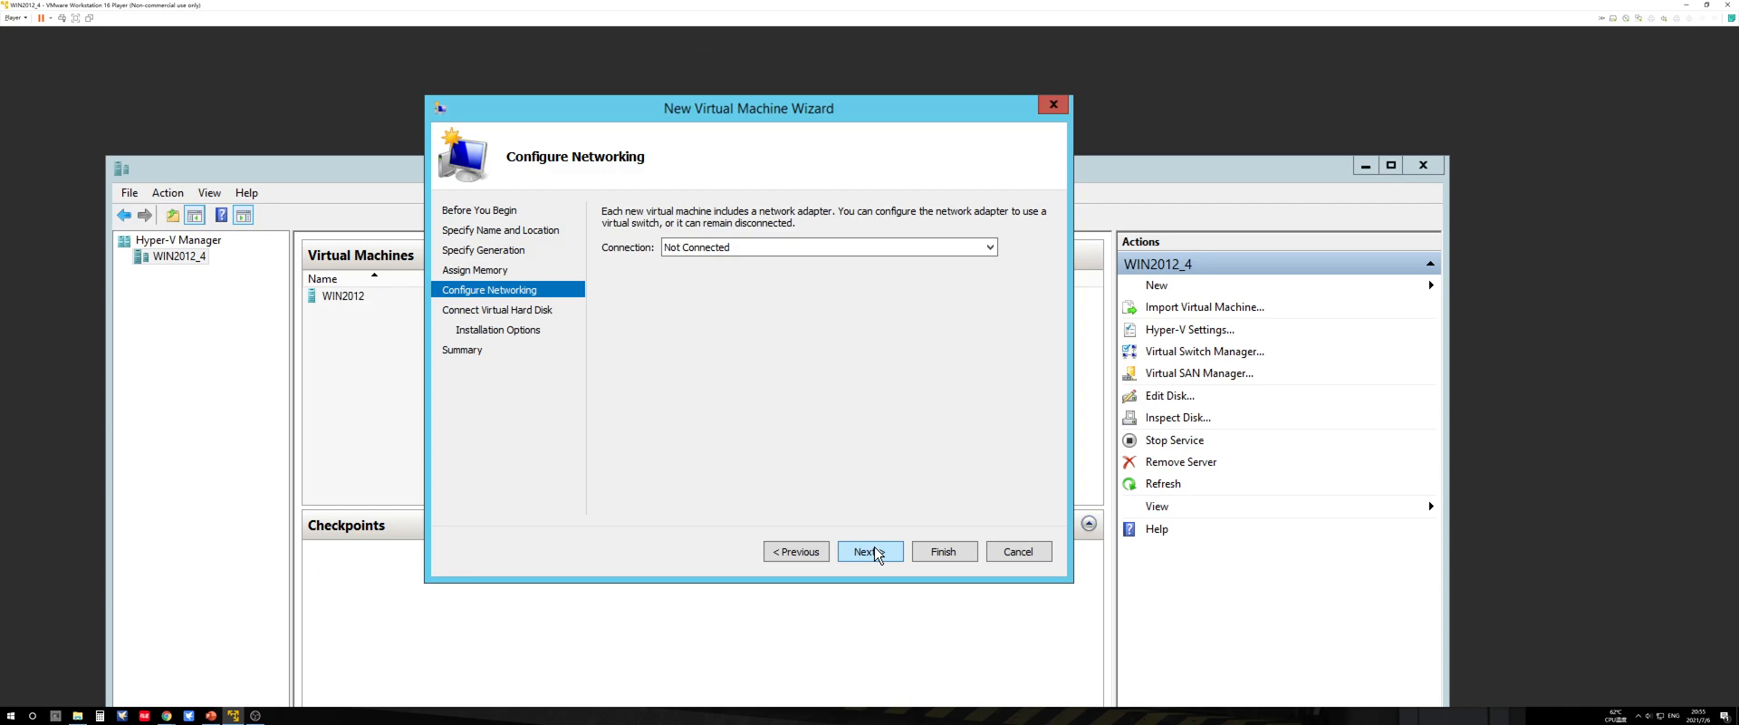
left_click(812, 248)
left_click(812, 270)
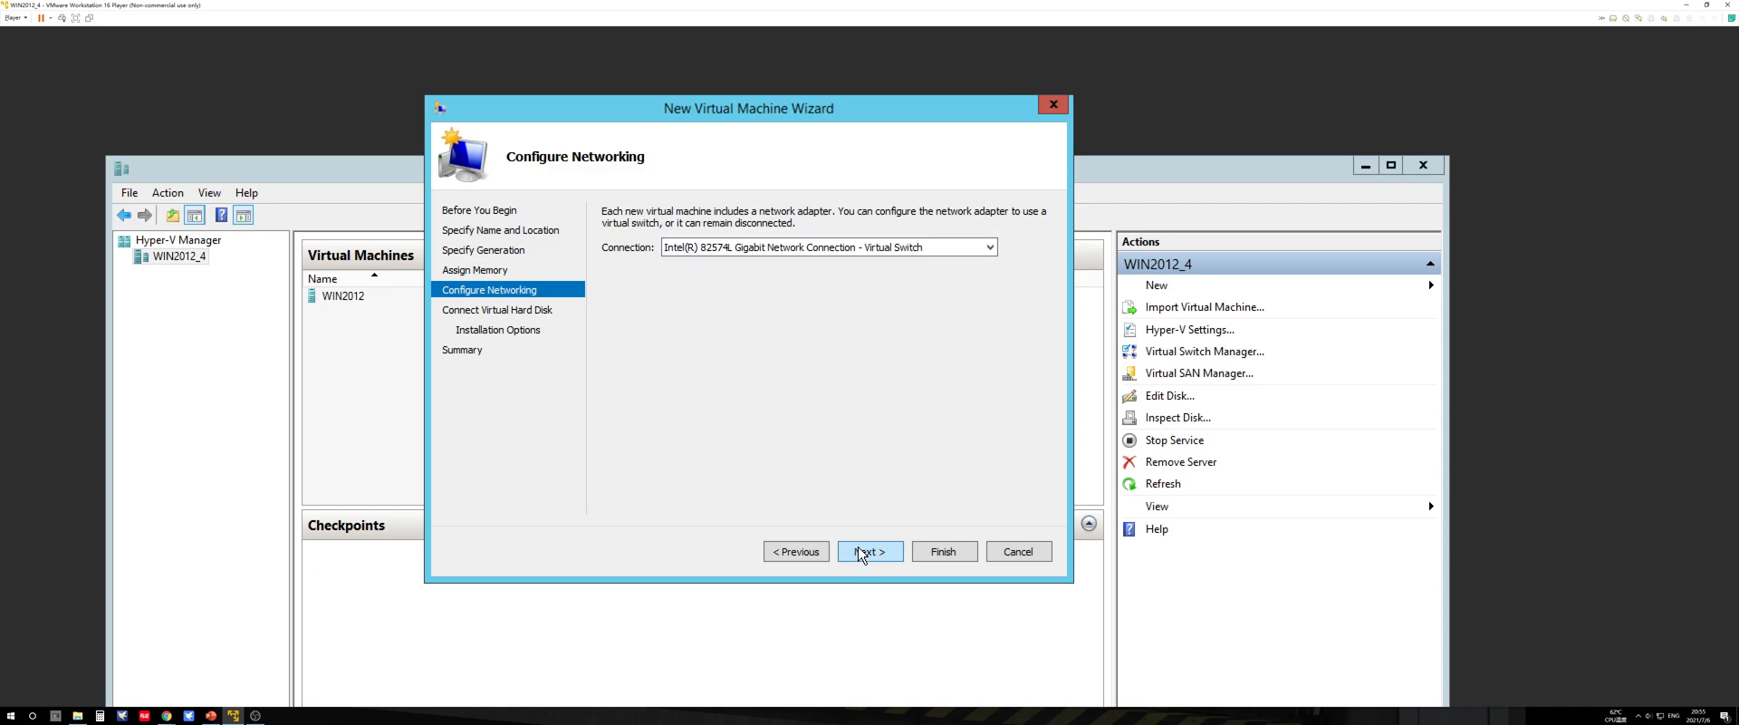
left_click(860, 552)
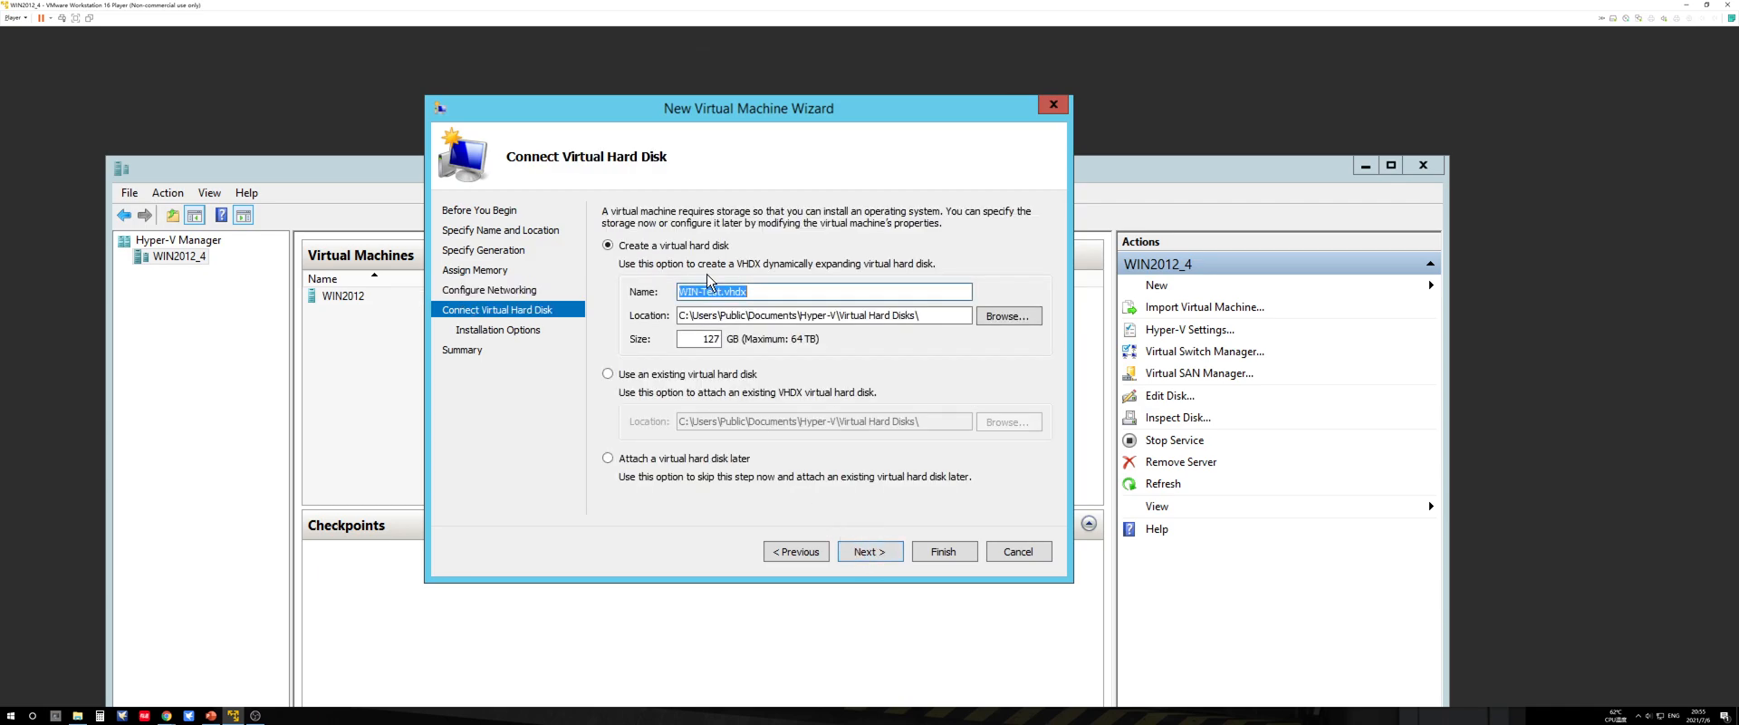
Step: Choose the "Attach a virtual hard disk later" option and finish creating WIN-Test
left_click(664, 458)
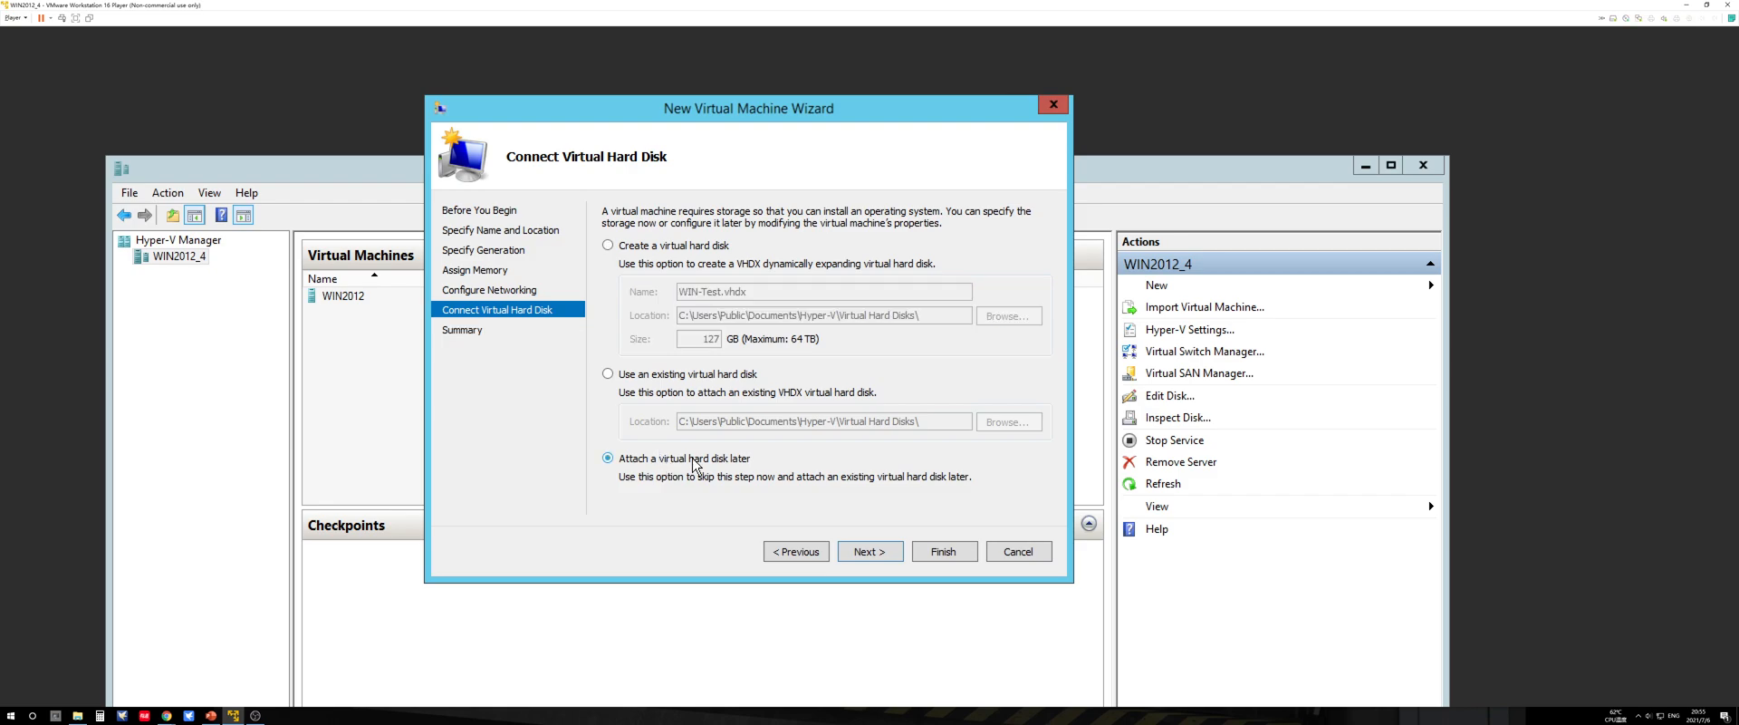
left_click(865, 549)
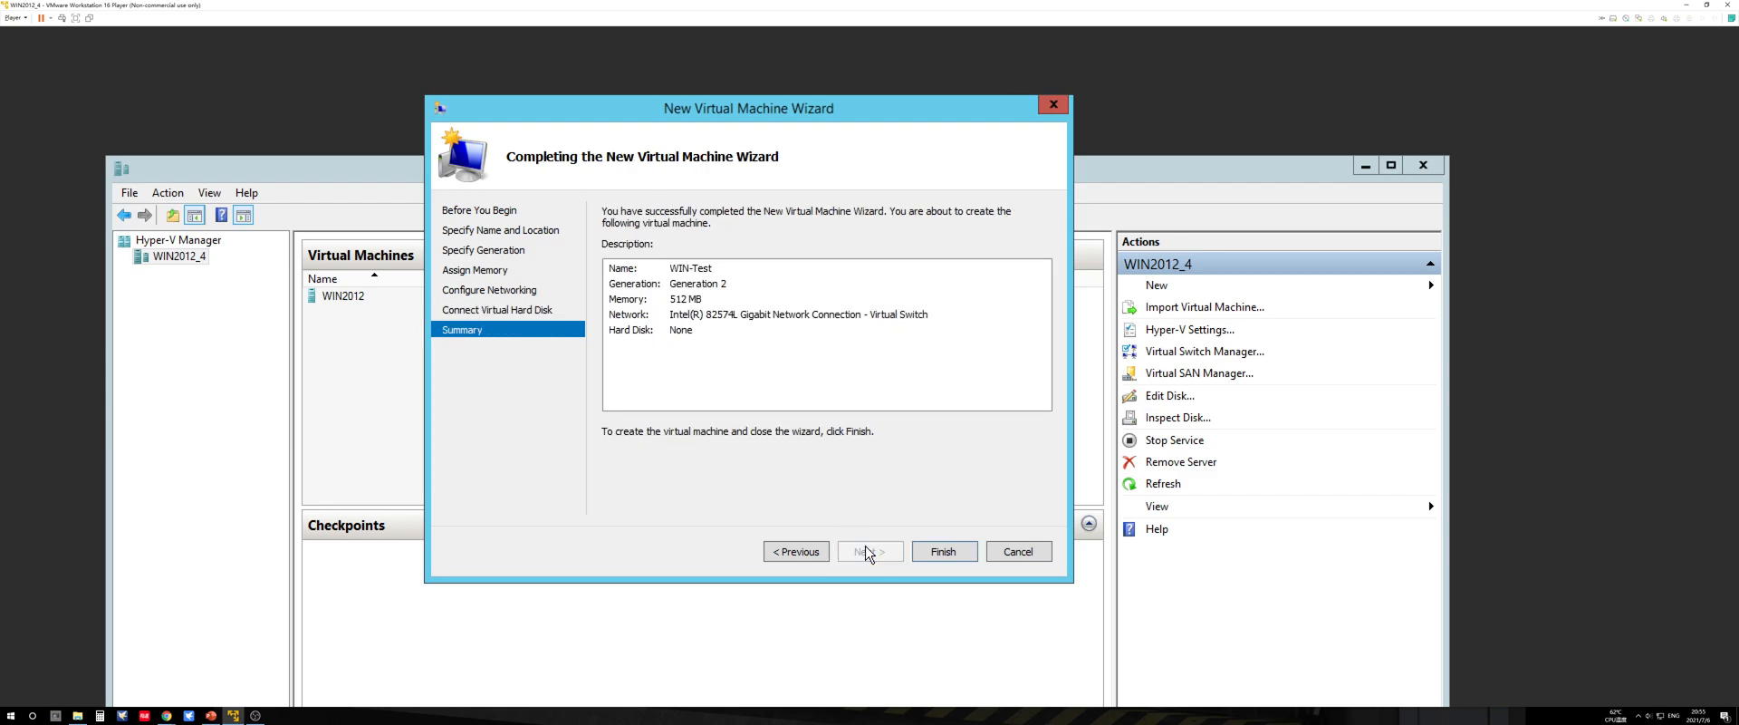
left_click(939, 555)
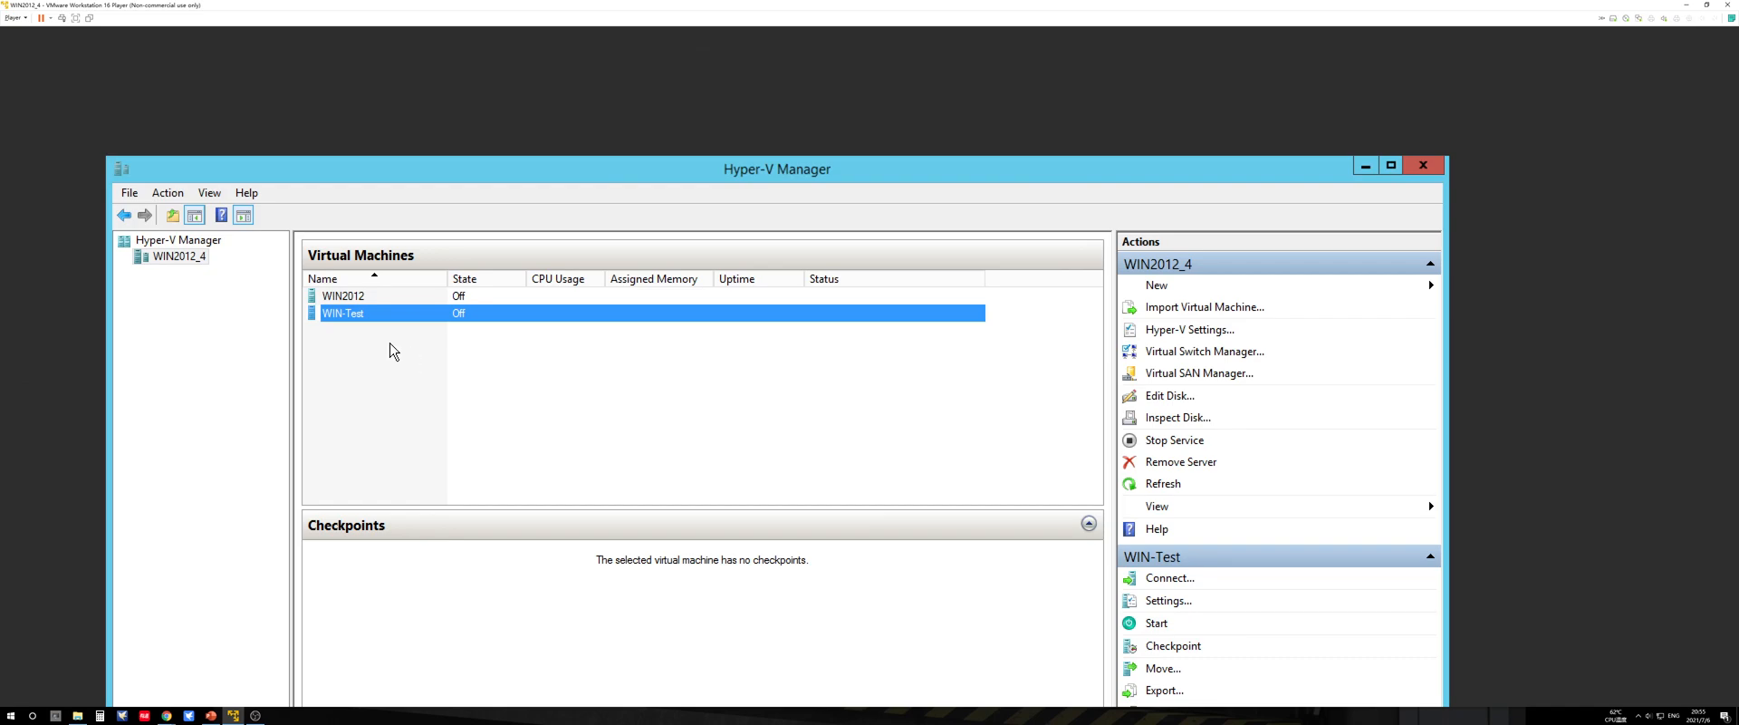
Step: Open the WIN-Test settings and add a hard drive to its SCSI Controller
right_click(399, 314)
left_click(444, 356)
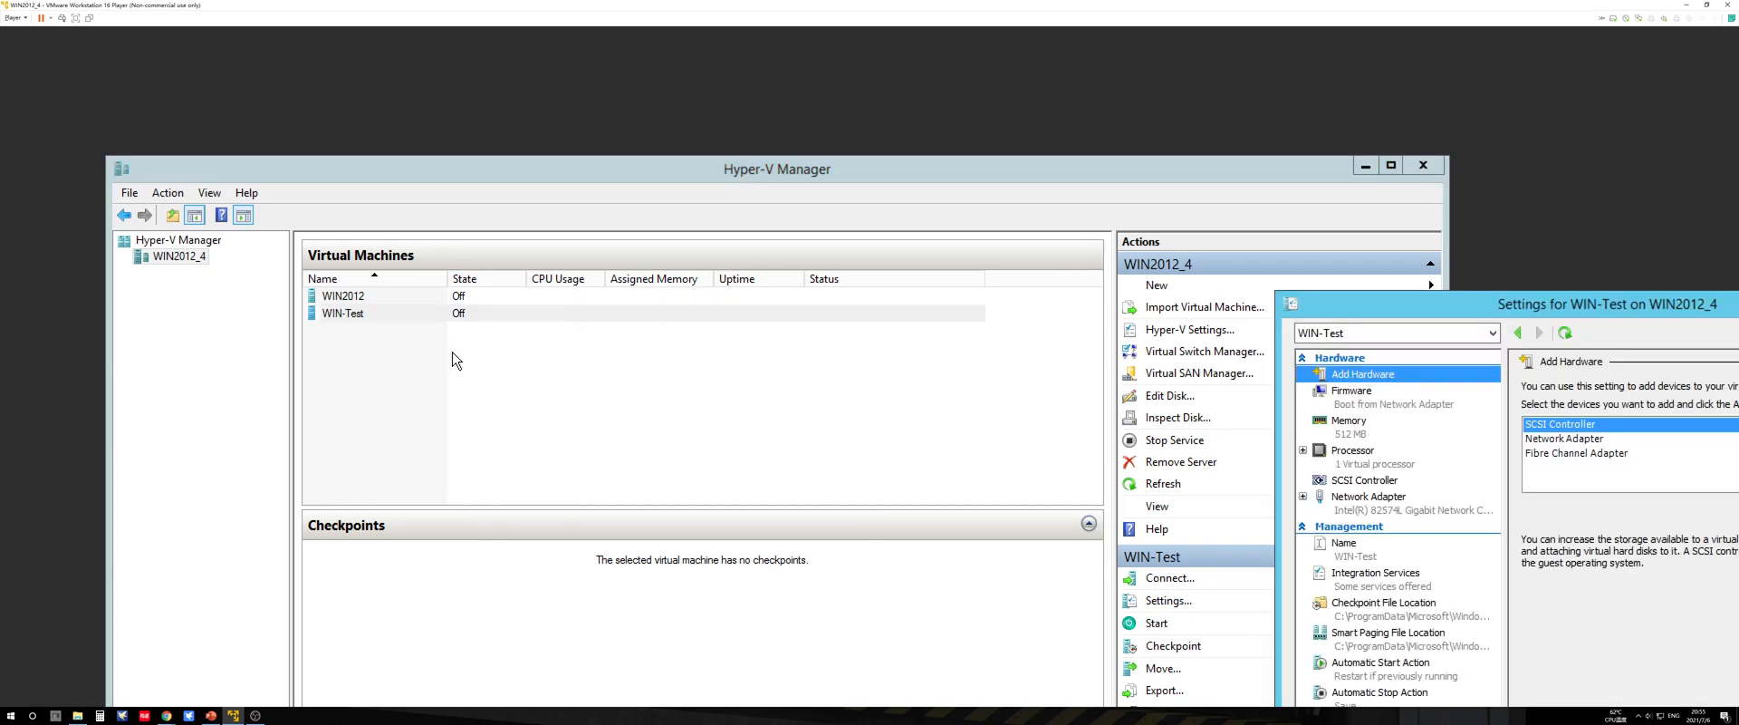
left_click_drag(1367, 304, 636, 91)
left_click(643, 273)
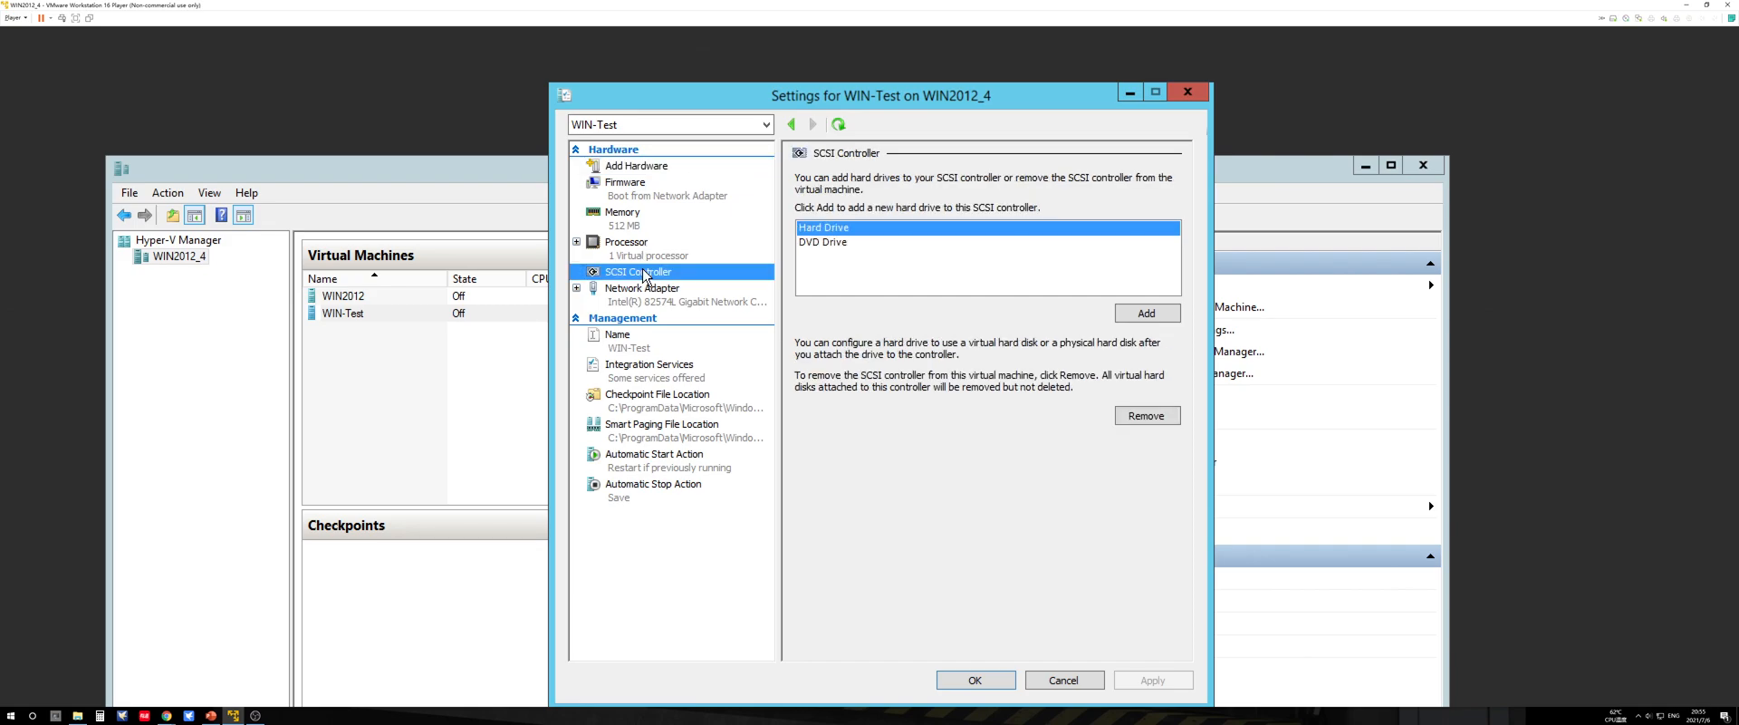
left_click(1134, 314)
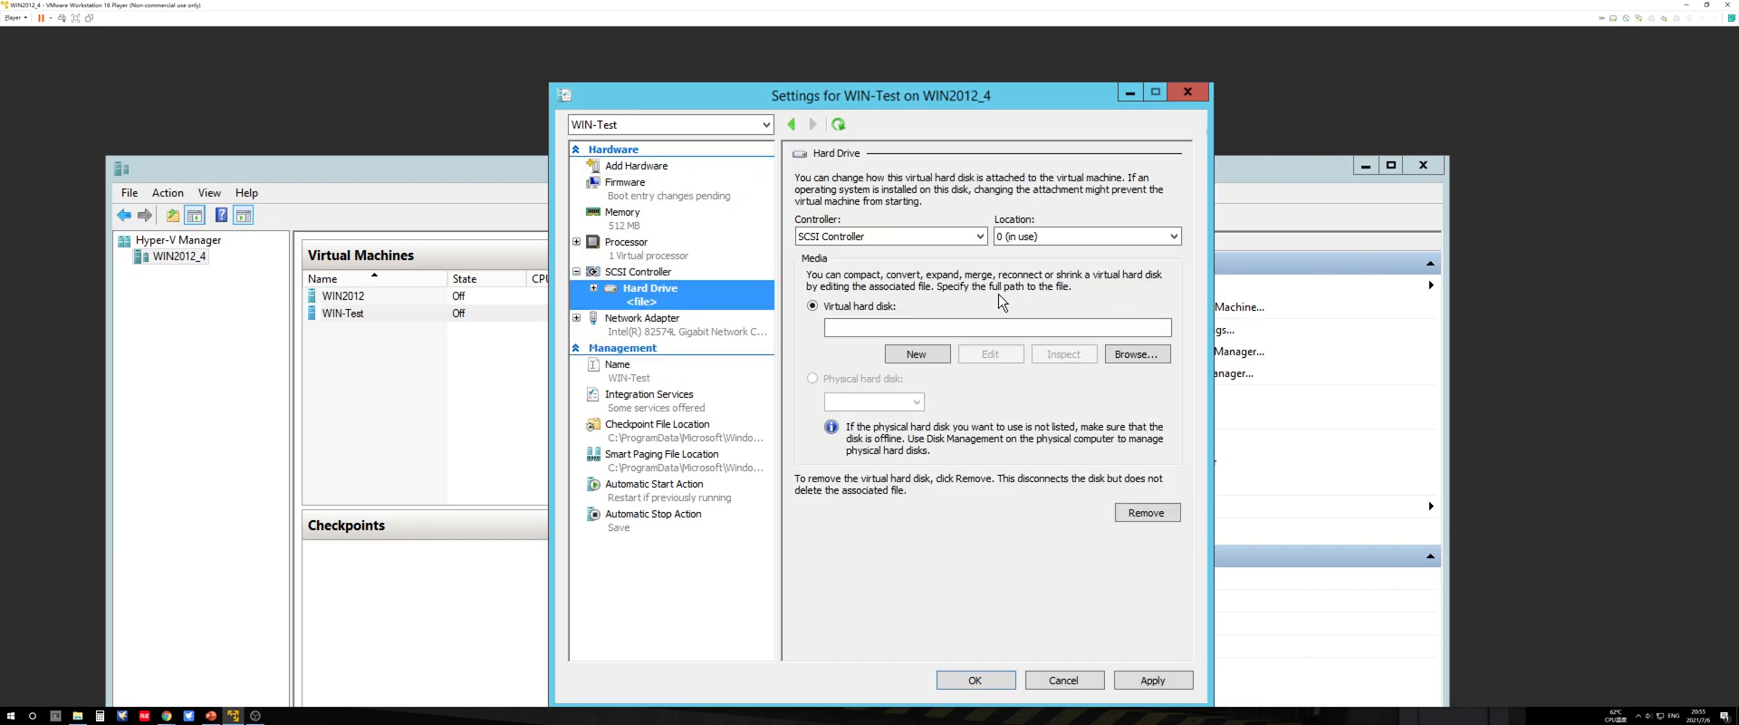
Step: Assign C:\Test\WIN2012\Virtual Hard Disks\VHD-Test.vhdx as the virtual hard disk of the new hard drive
left_click(1112, 356)
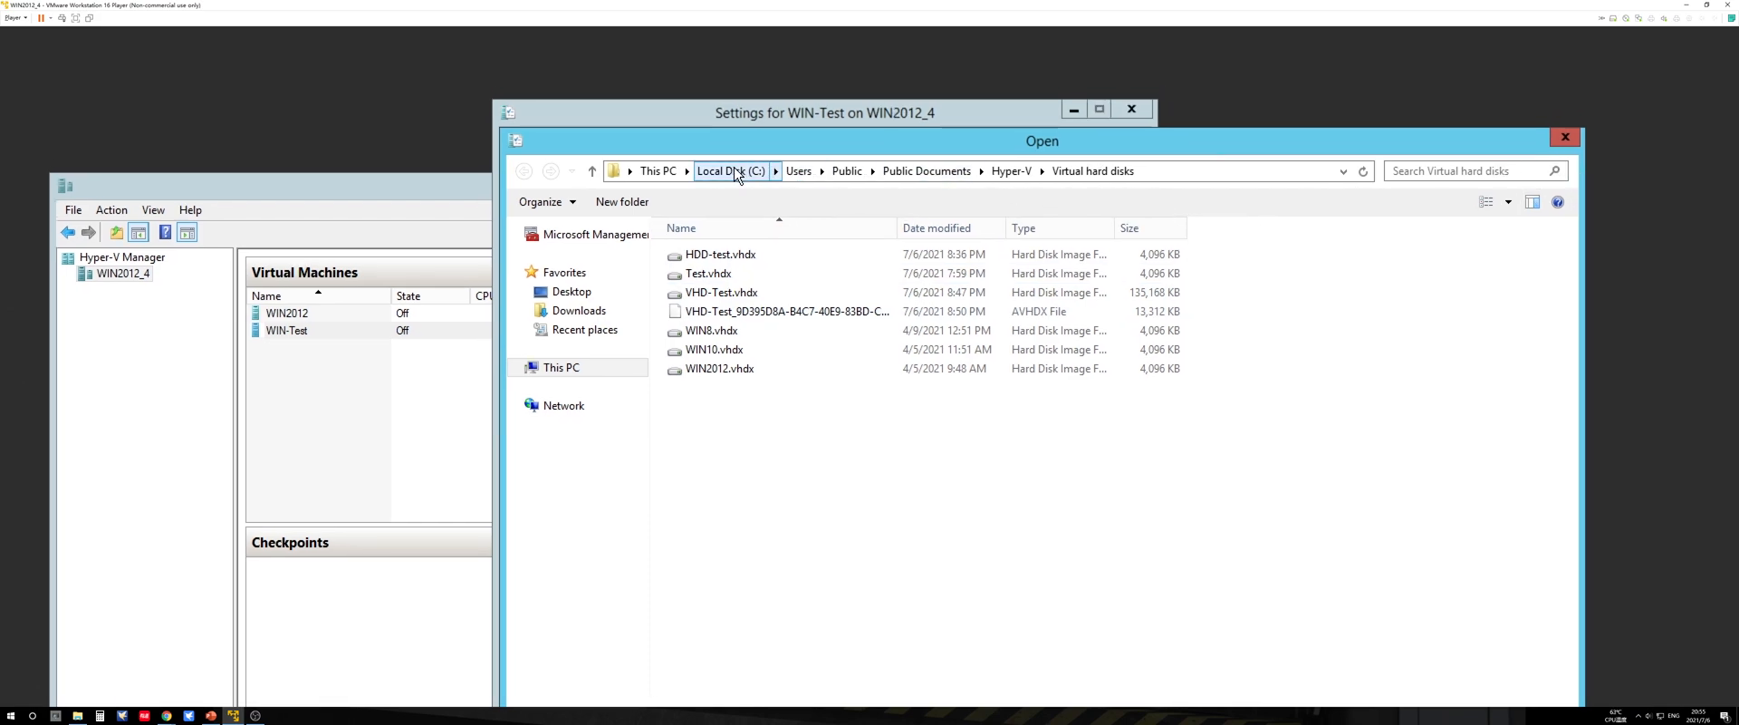
left_click(659, 170)
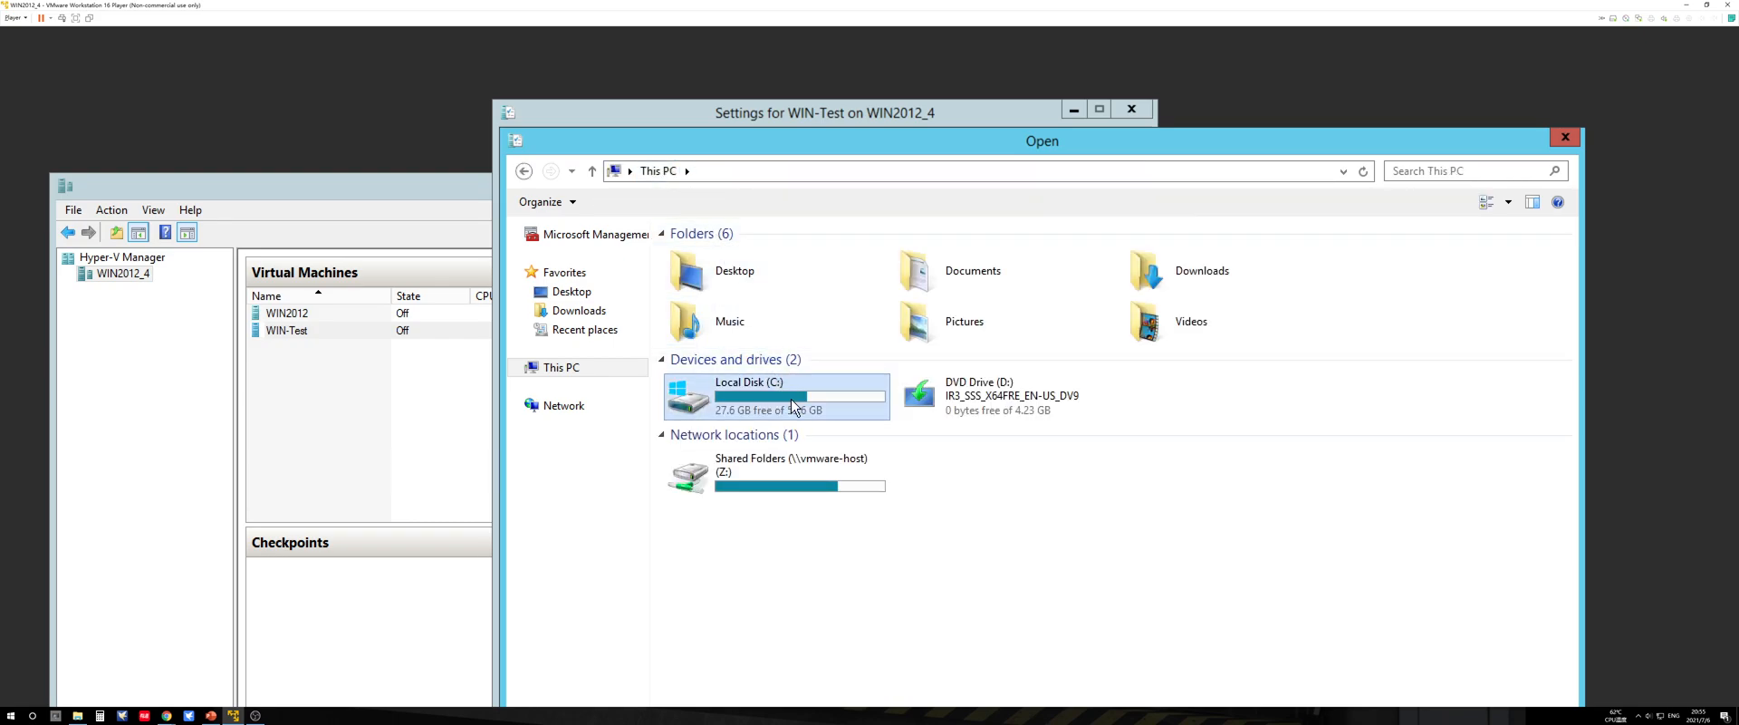
double_click(788, 399)
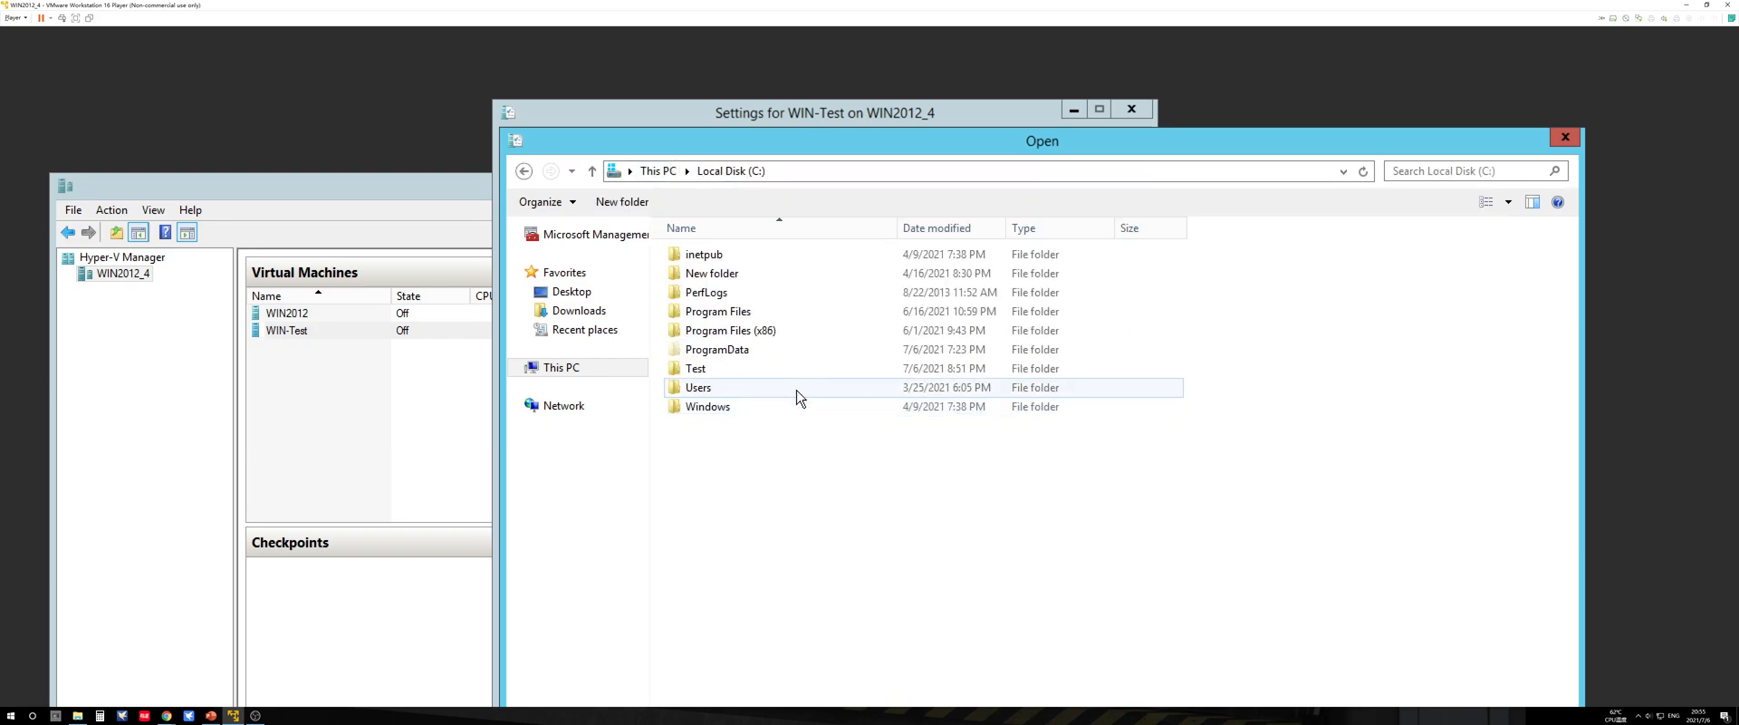
double_click(730, 376)
double_click(703, 256)
double_click(766, 272)
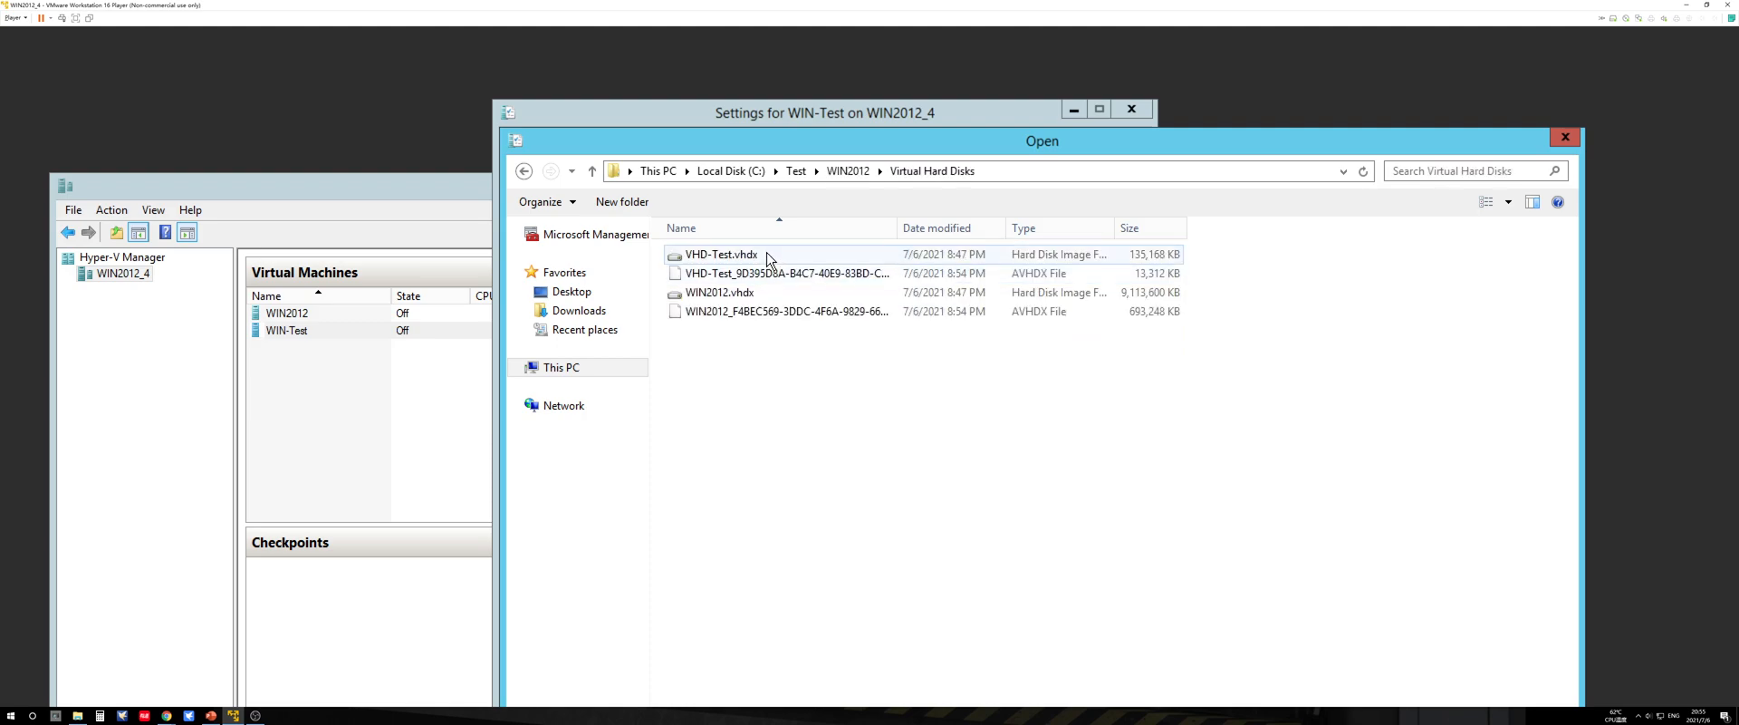
double_click(768, 258)
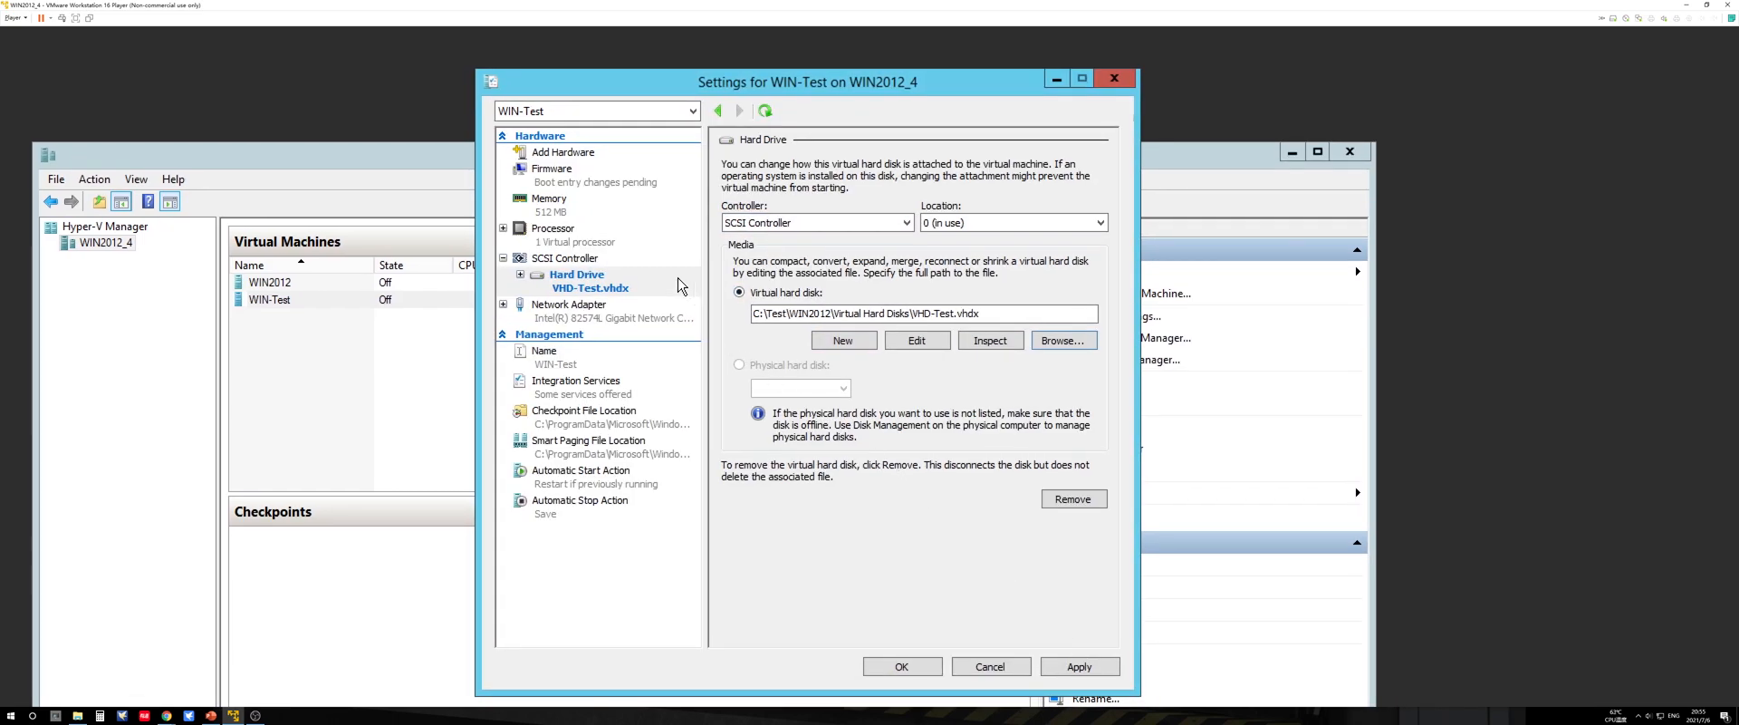
Step: Check WIN-Test's Firmware boot order and apply the pending VHD-Test.vhdx hard drive attachment
left_click(567, 172)
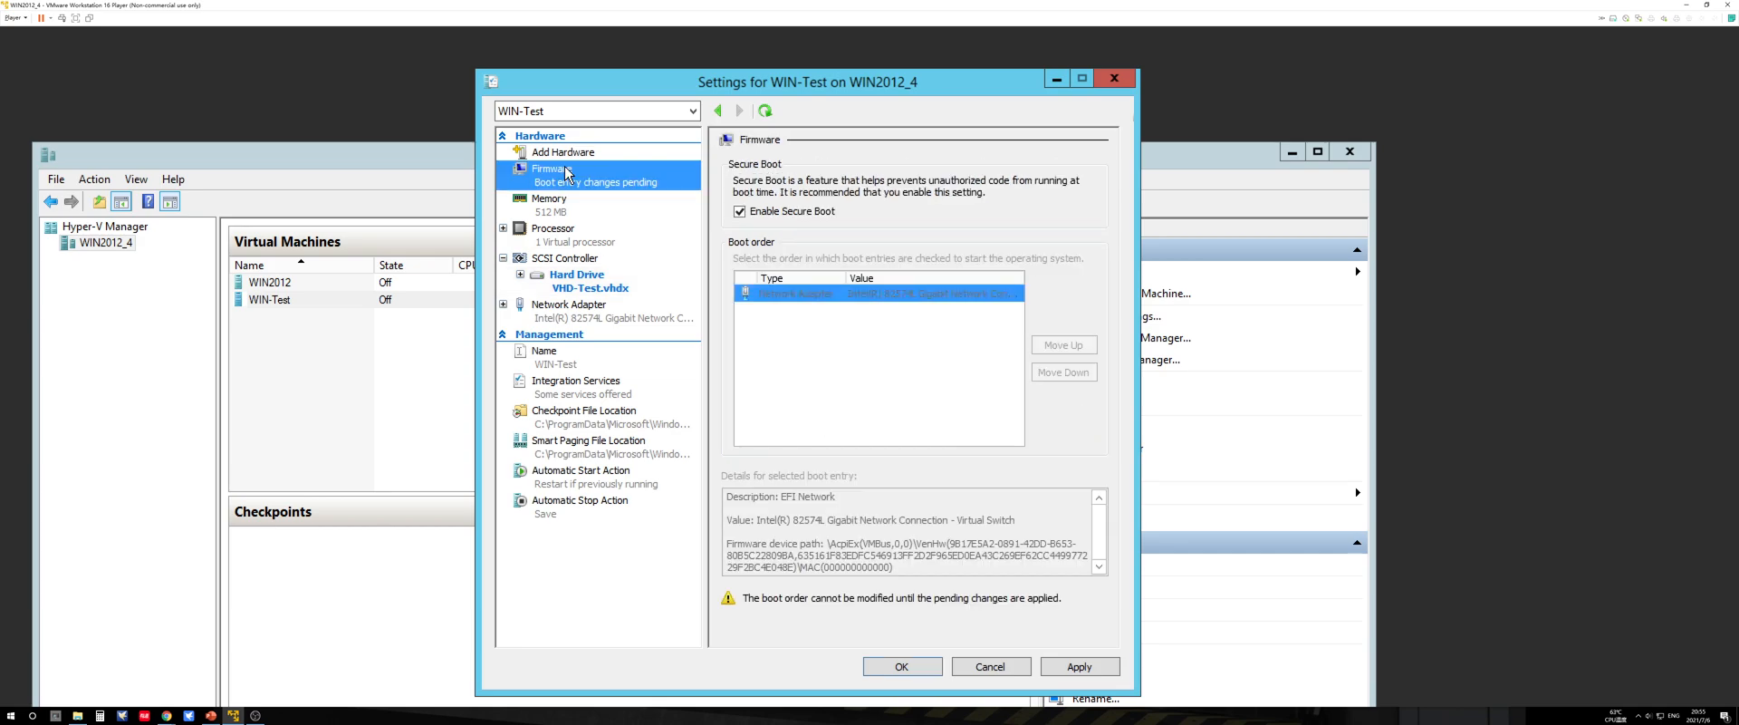
left_click(566, 152)
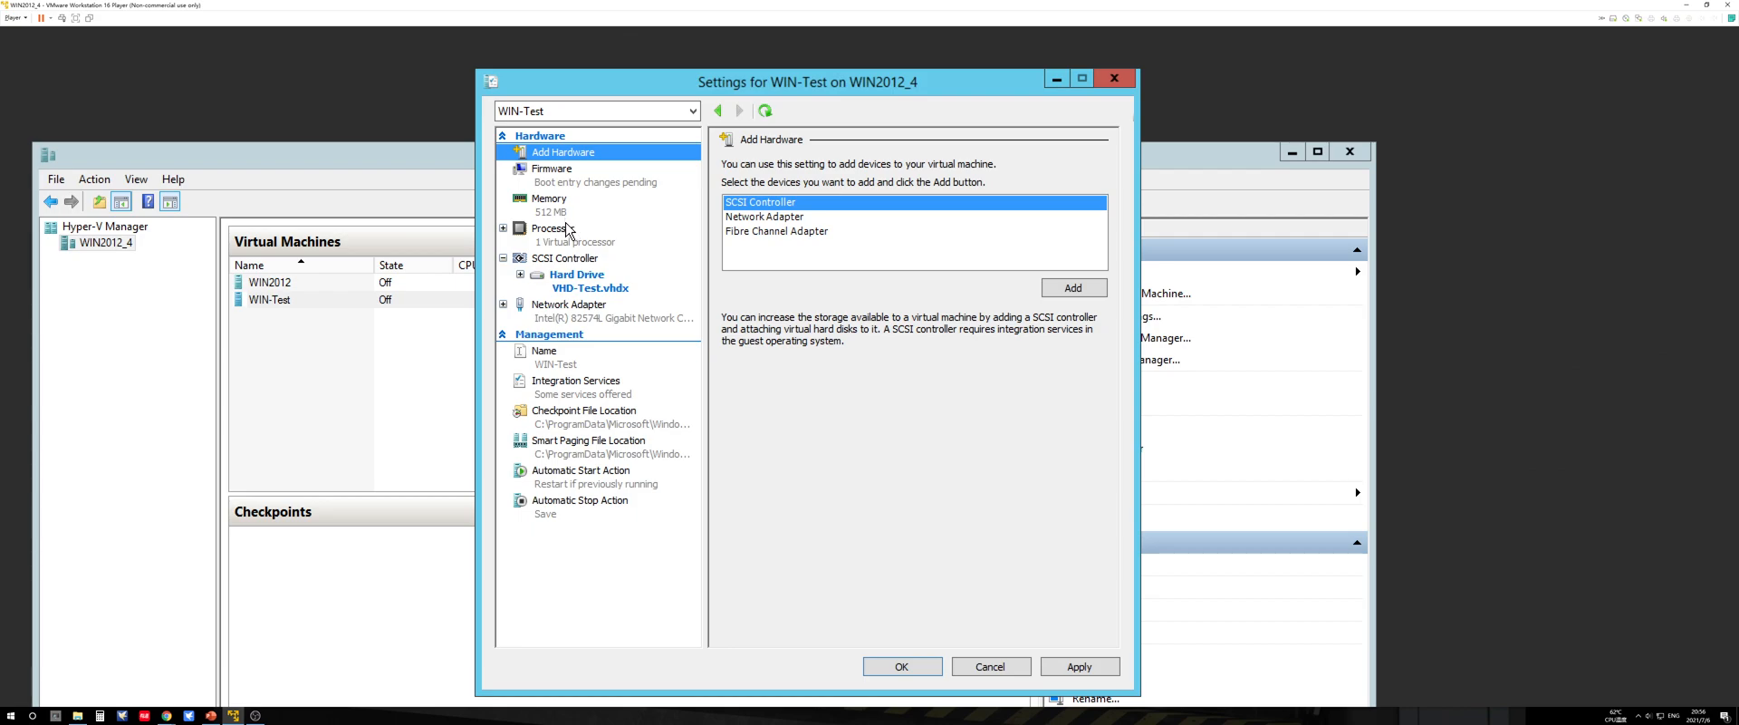
key("Num_Lock")
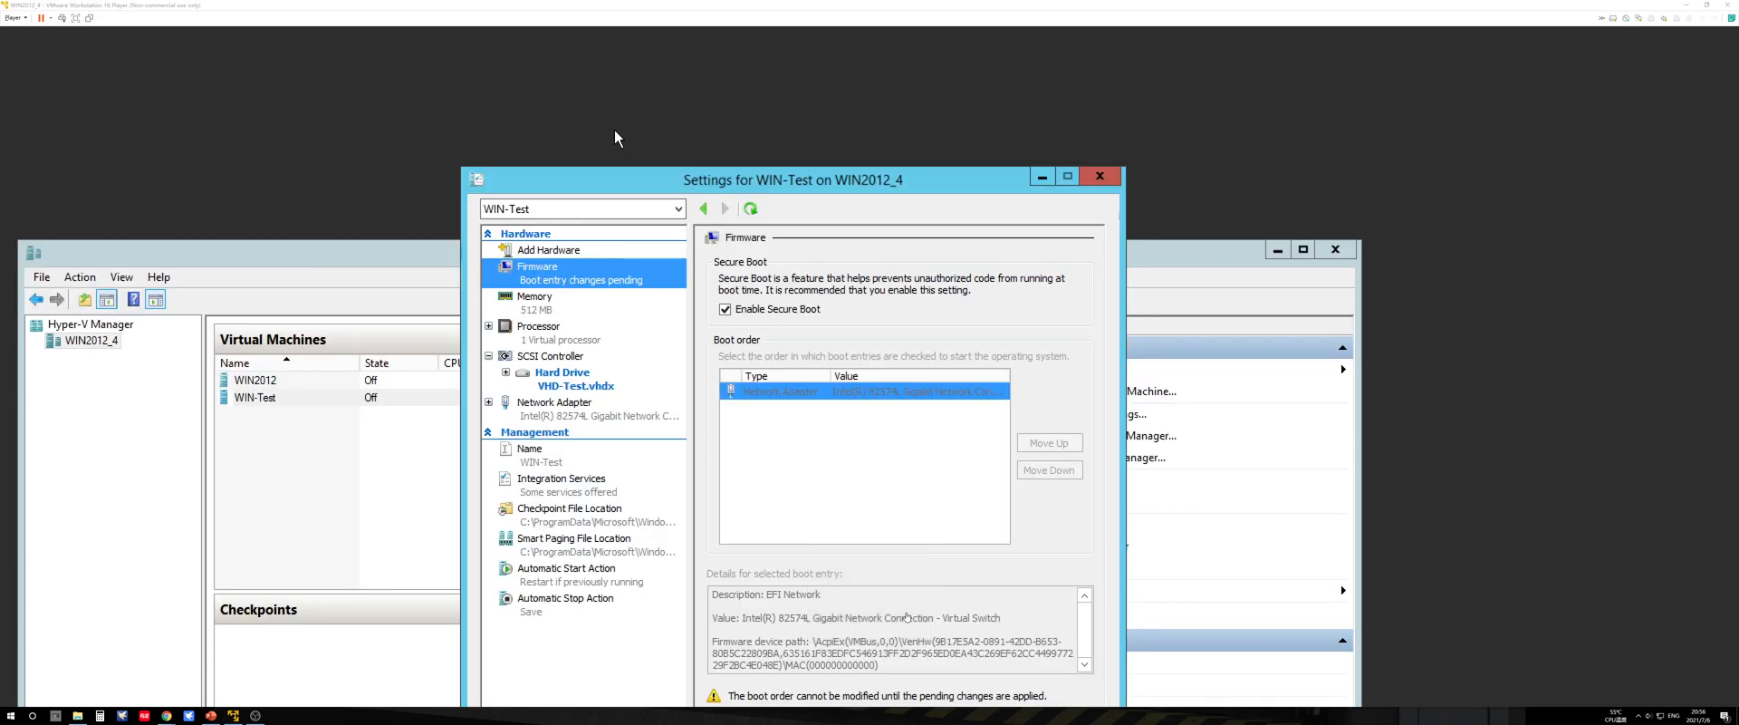
left_click(614, 123)
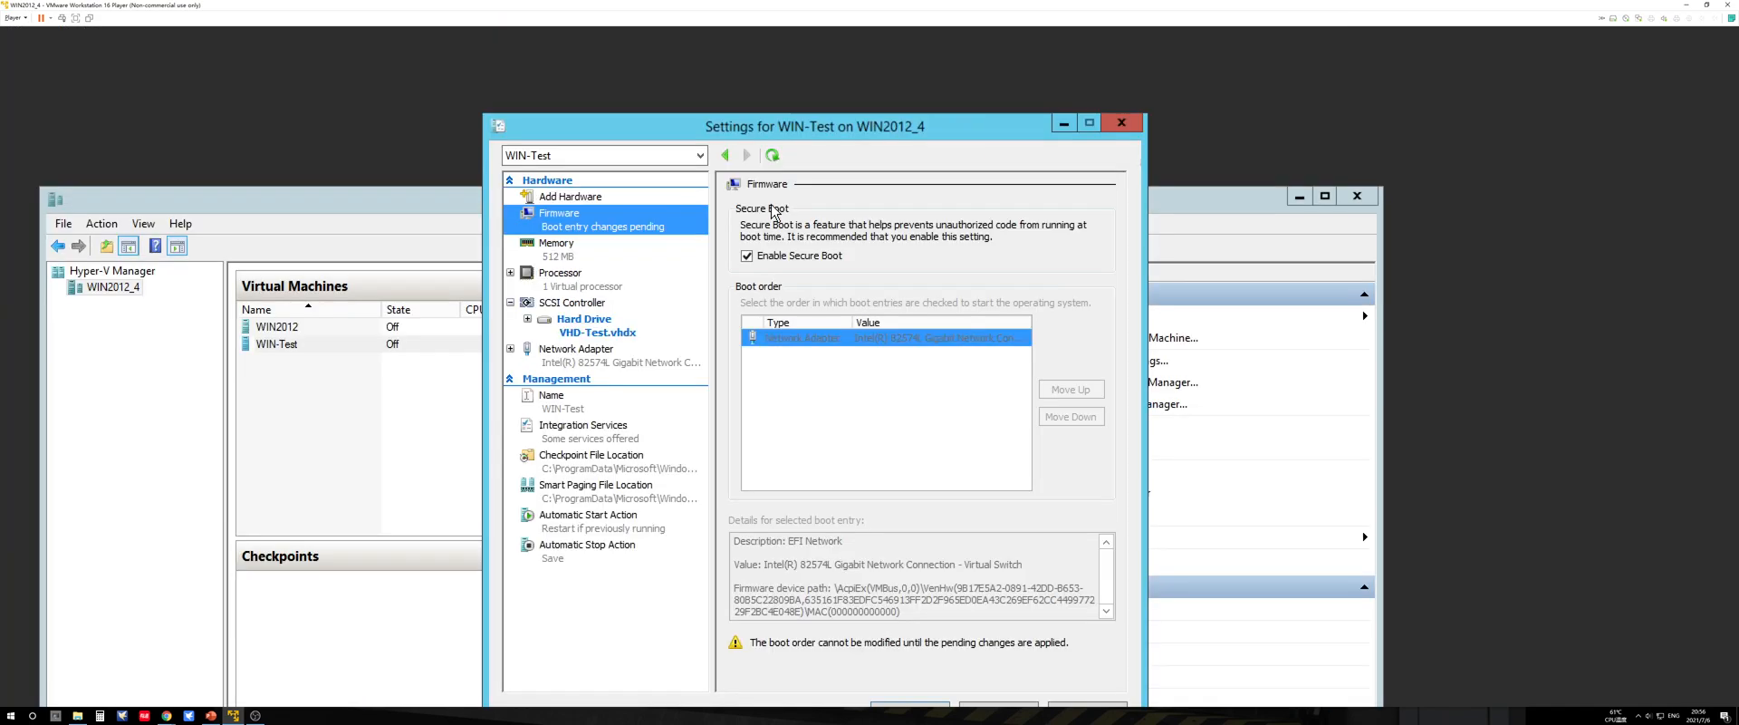
left_click(579, 324)
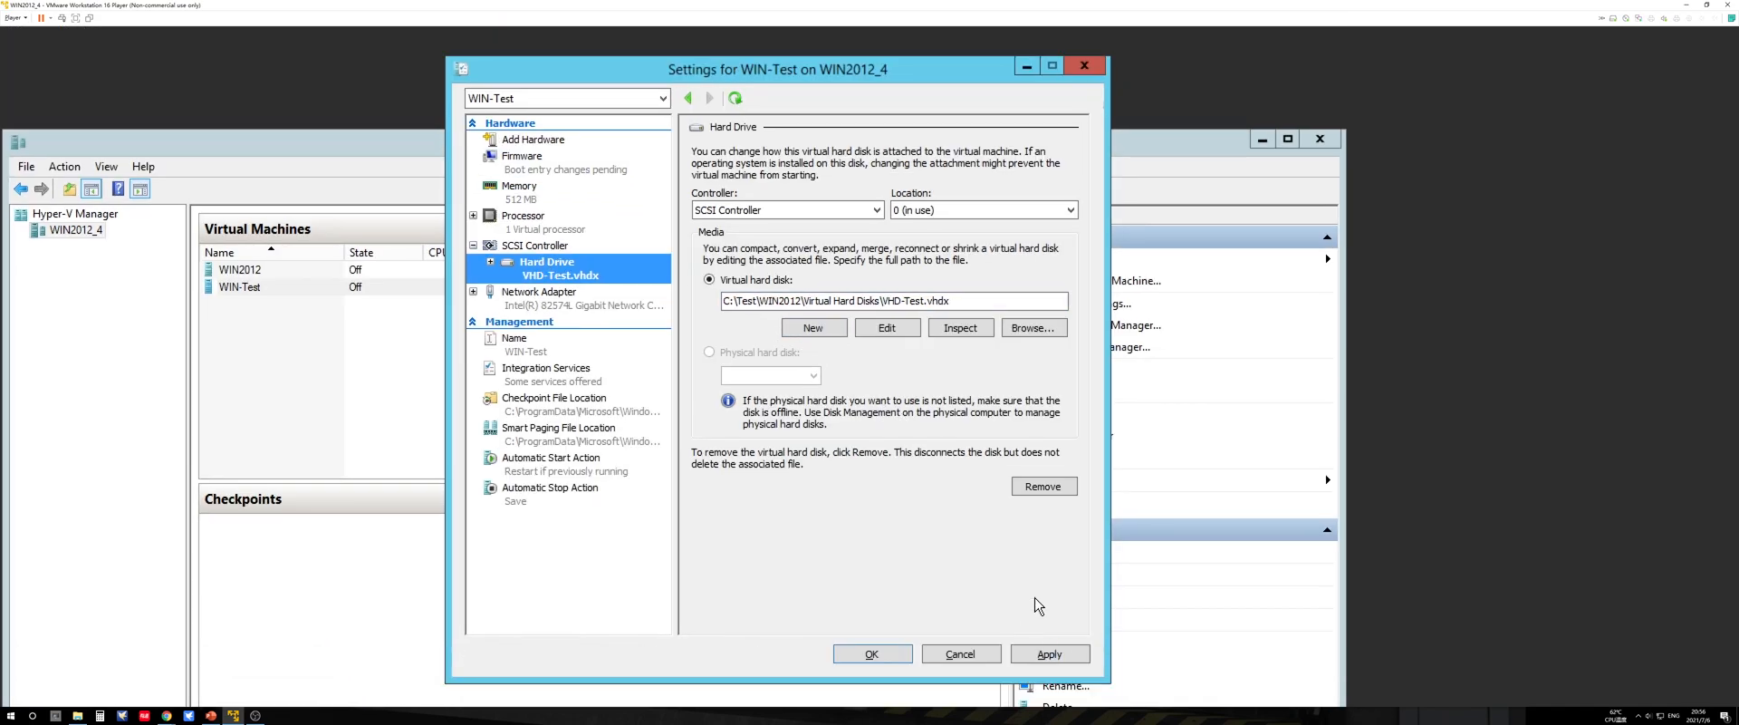
left_click(1051, 654)
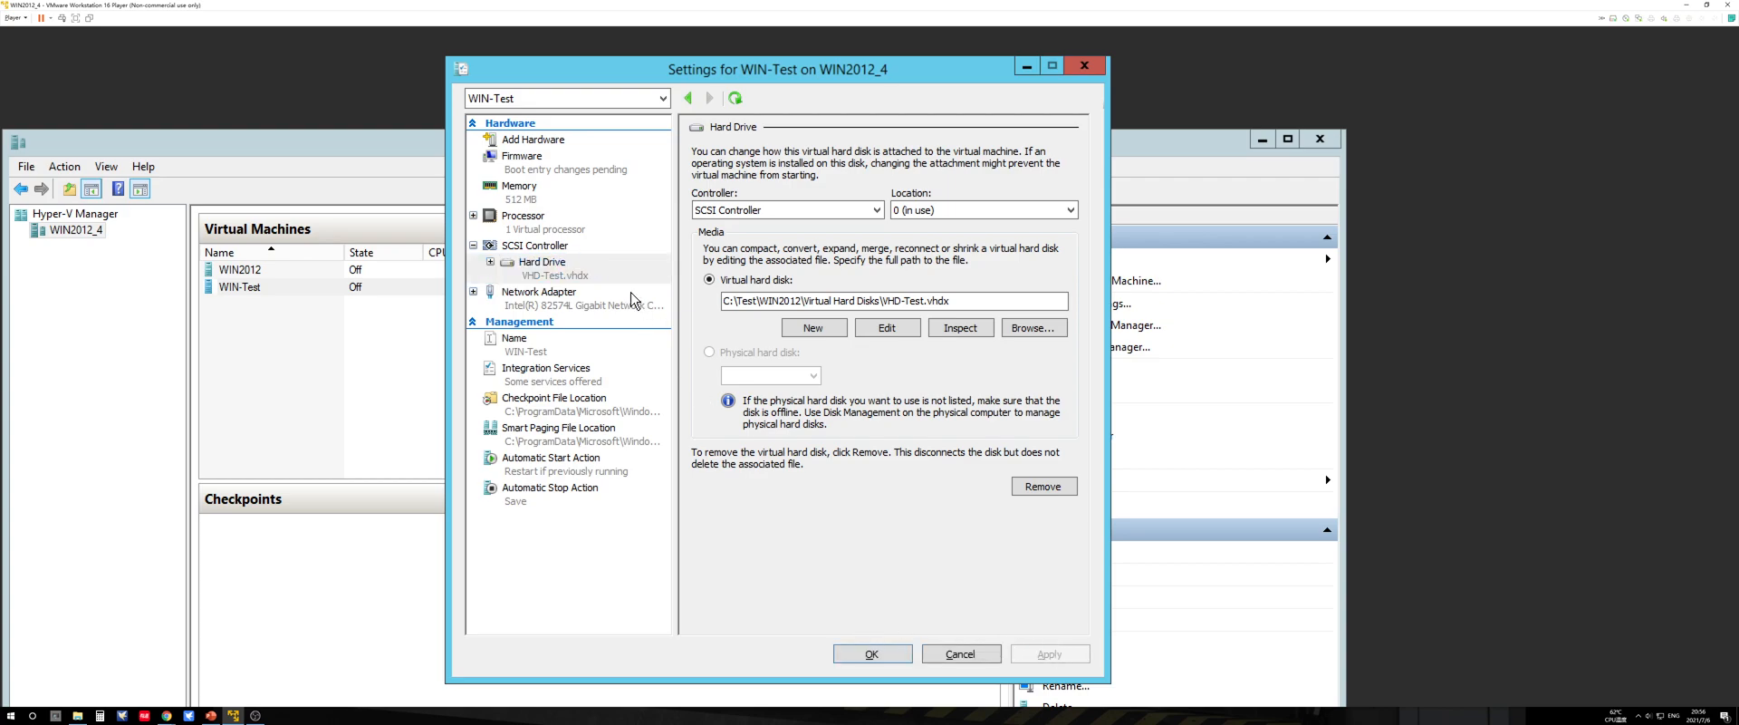
Step: Move the VHD-Test.vhdx hard drive above the network adapter in WIN-Test's boot order, and save the settings
left_click(528, 165)
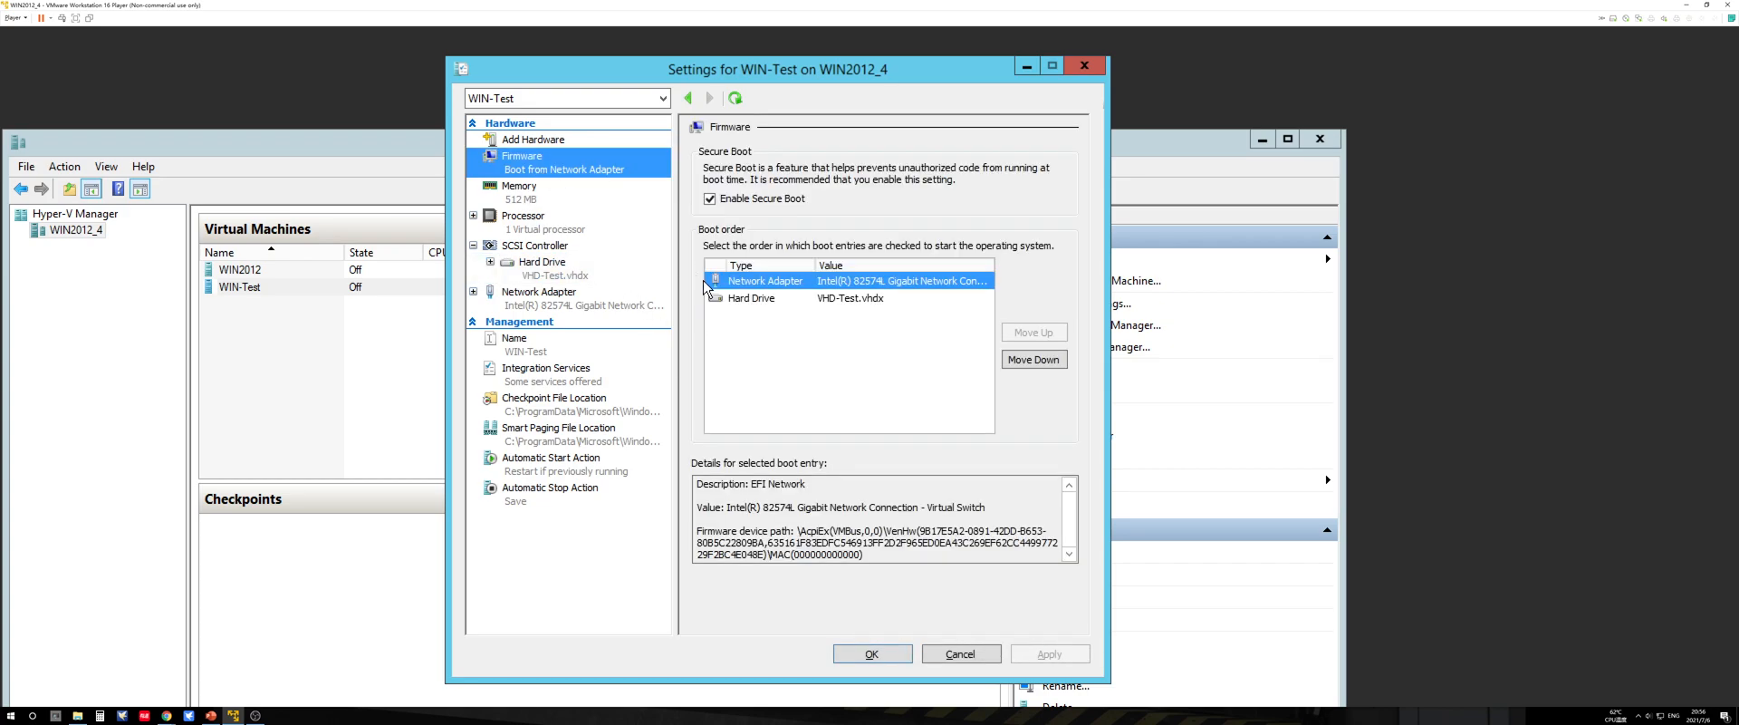
left_click(752, 298)
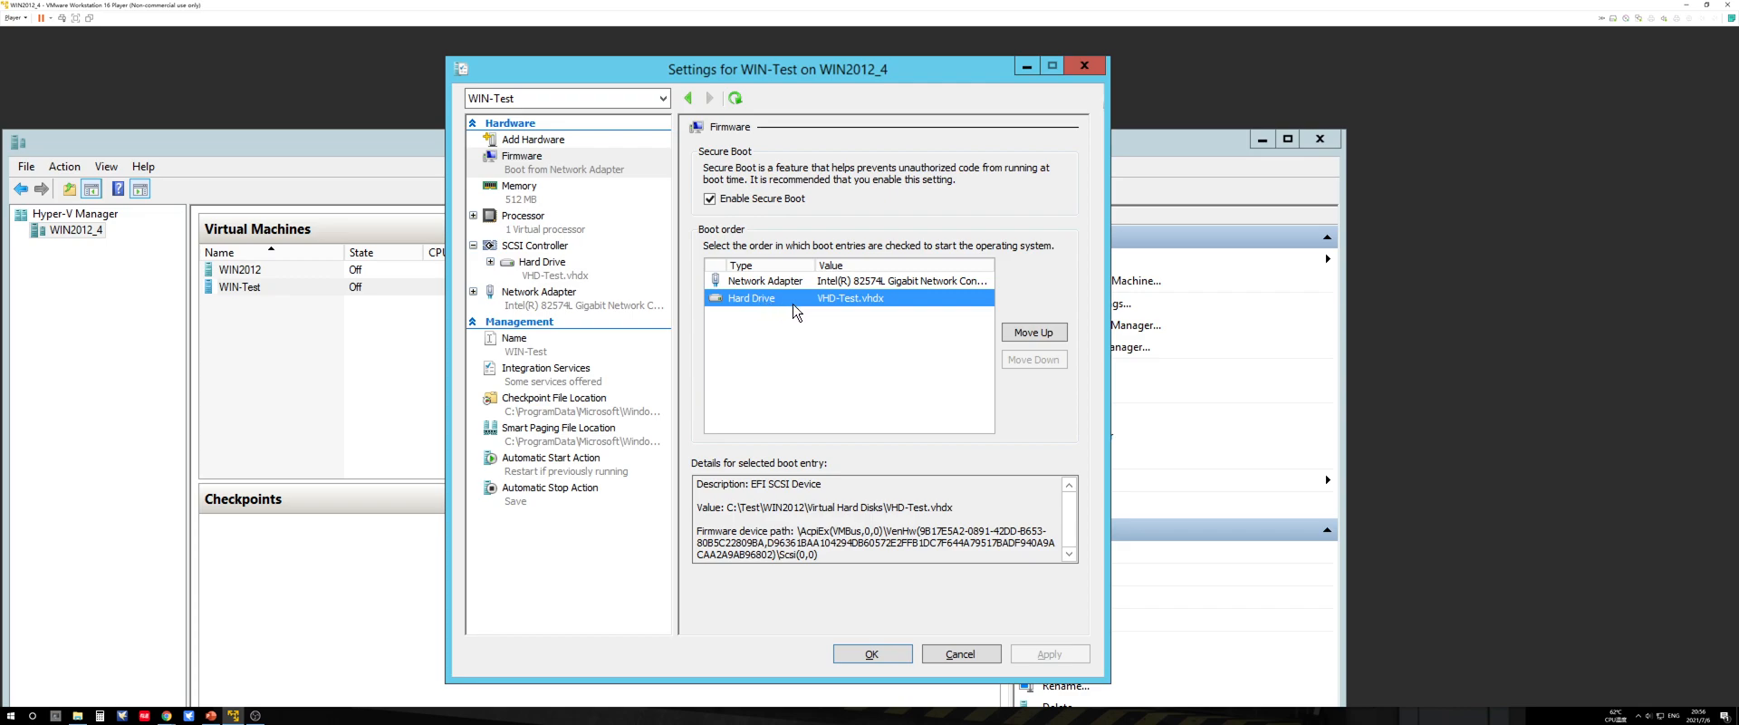
left_click(1050, 335)
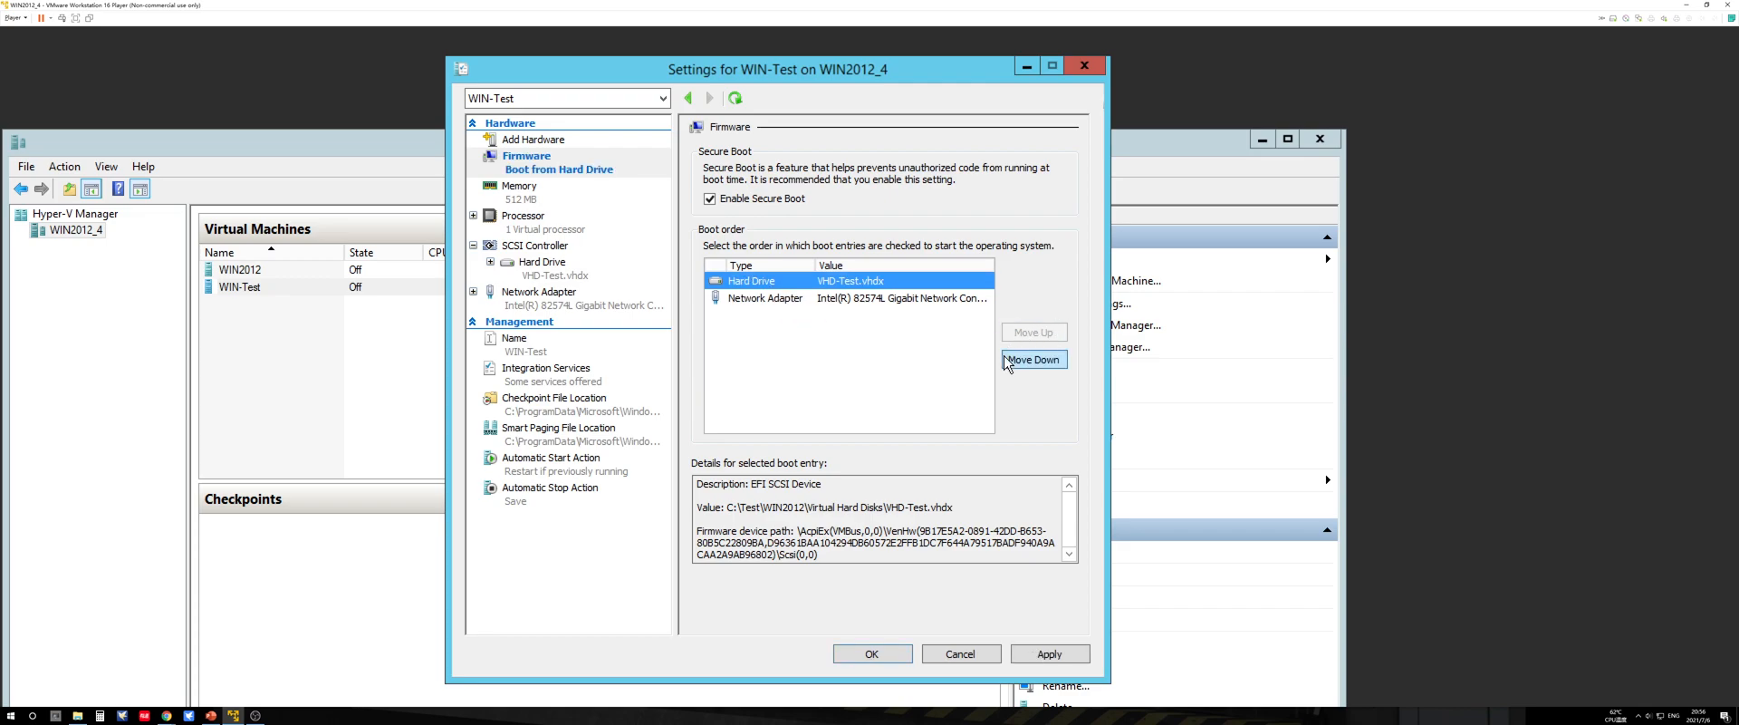
left_click(1049, 653)
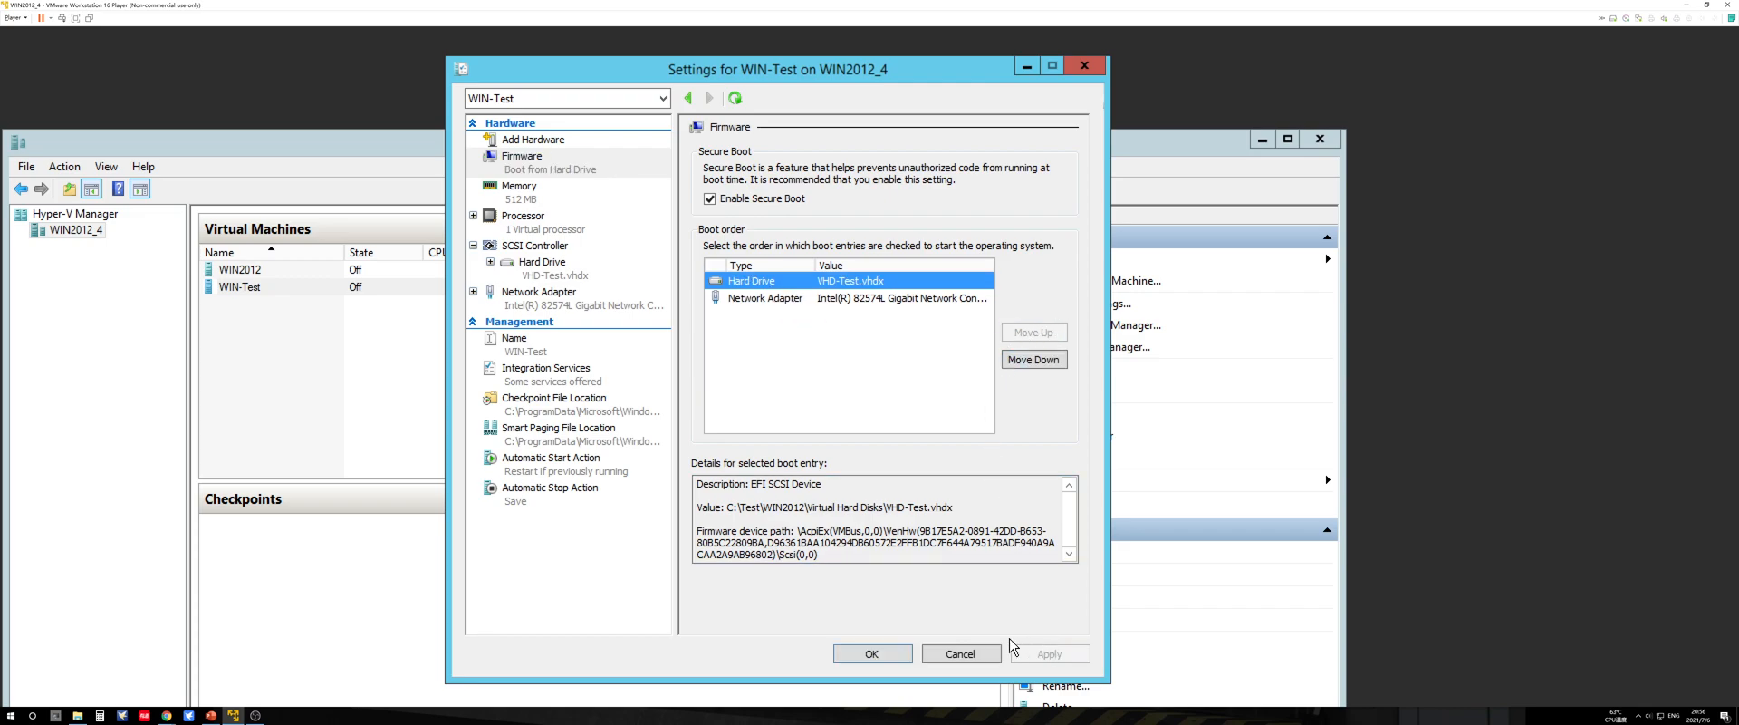
left_click(889, 655)
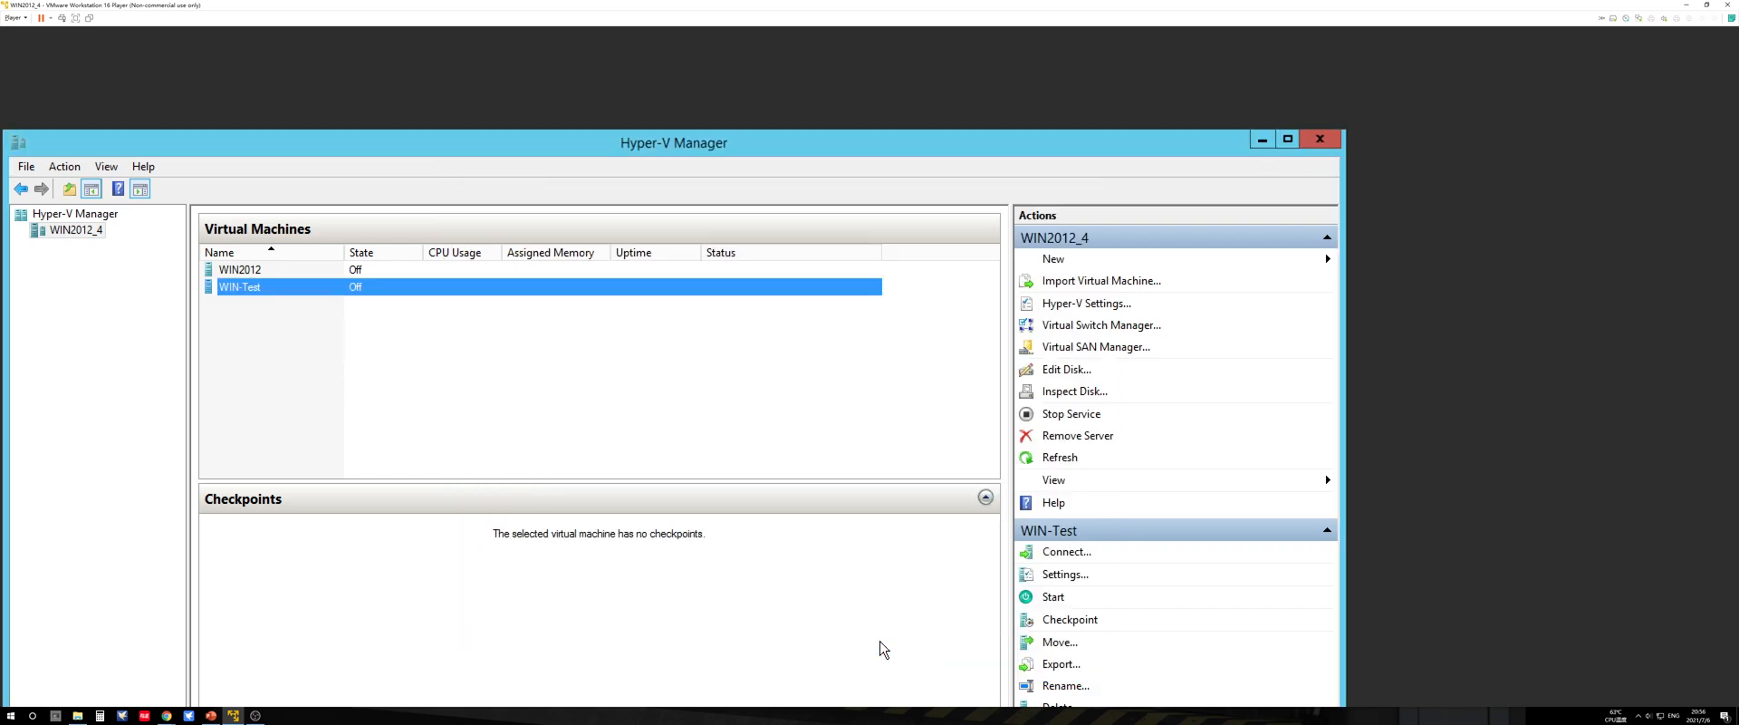
Step: Connect to the WIN-Test virtual machine and start it
right_click(311, 288)
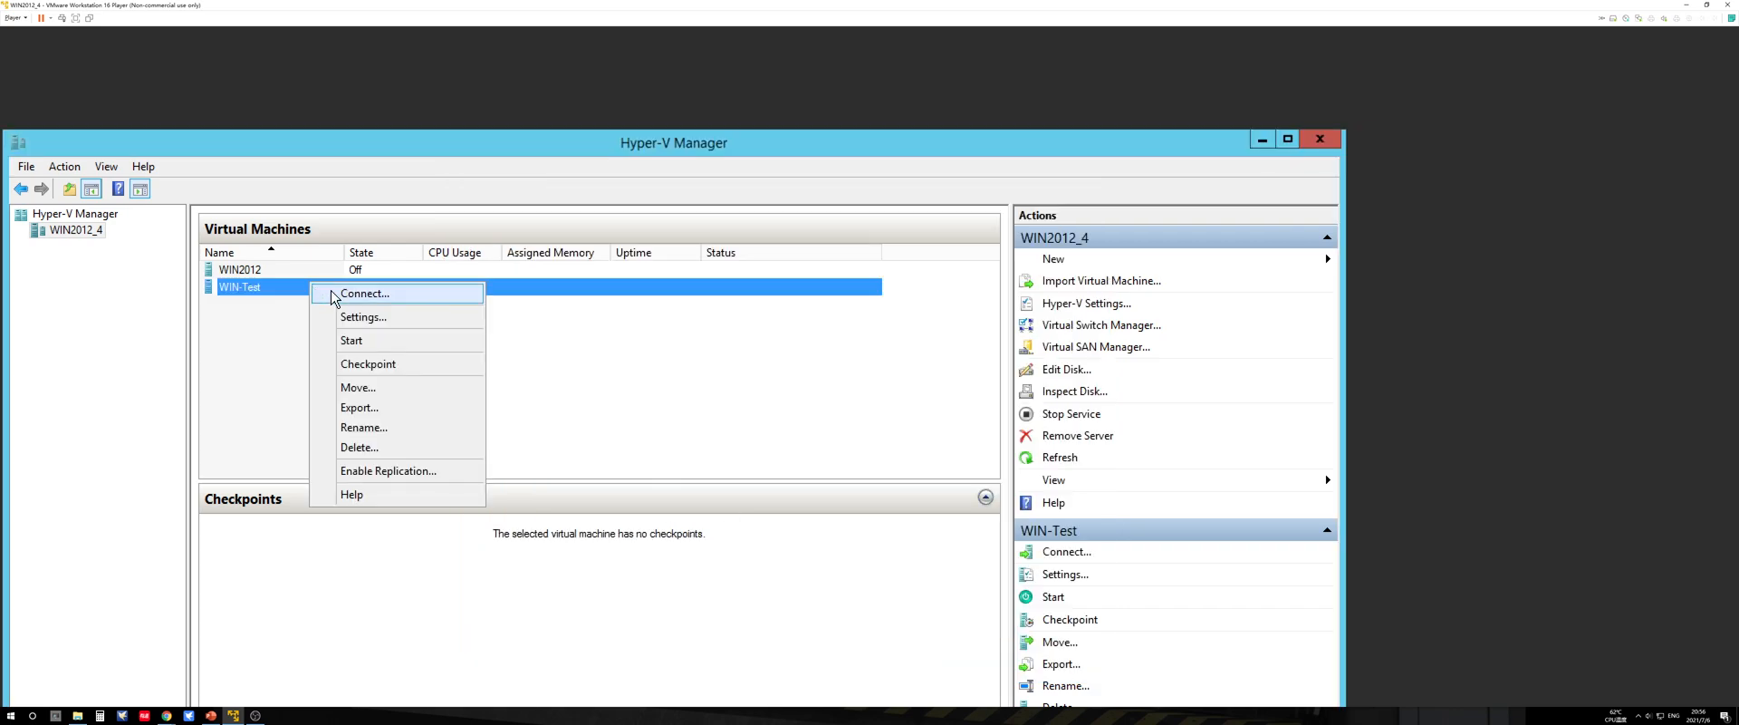
left_click(331, 295)
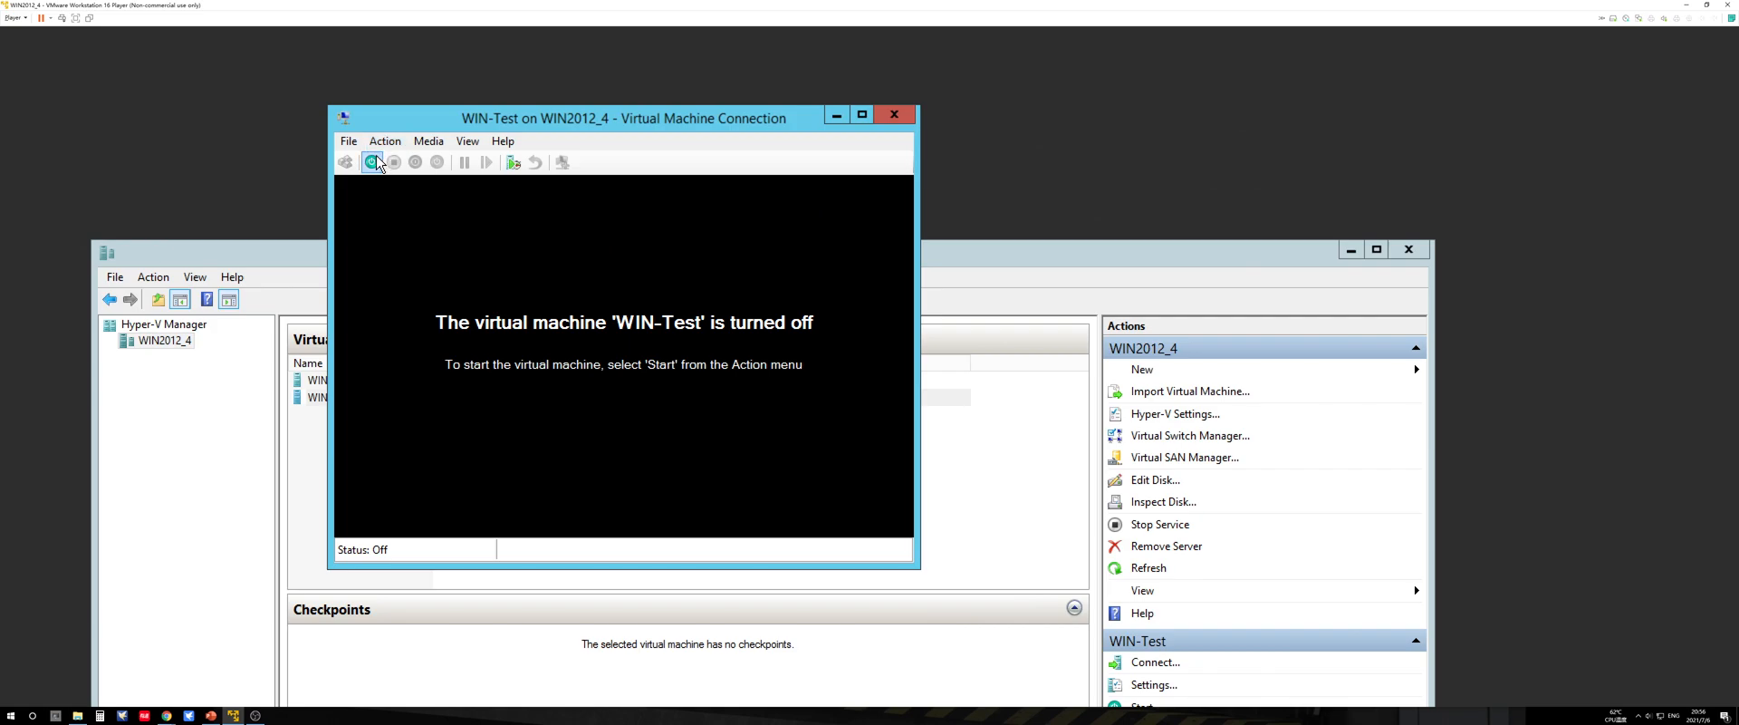
left_click(377, 160)
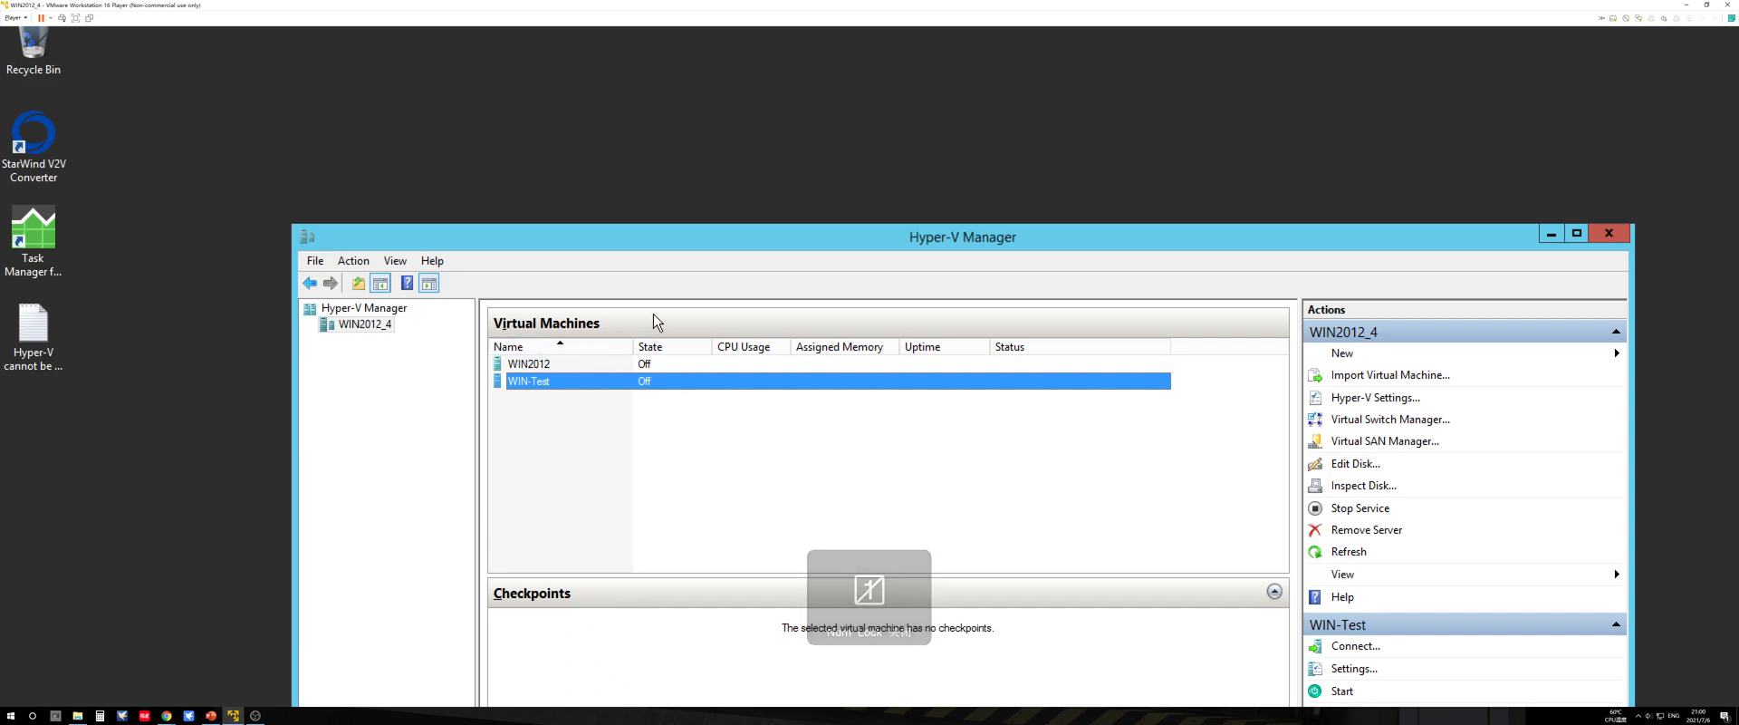
Step: Check the hardware list in WIN-Test's settings, and close the settings
right_click(654, 382)
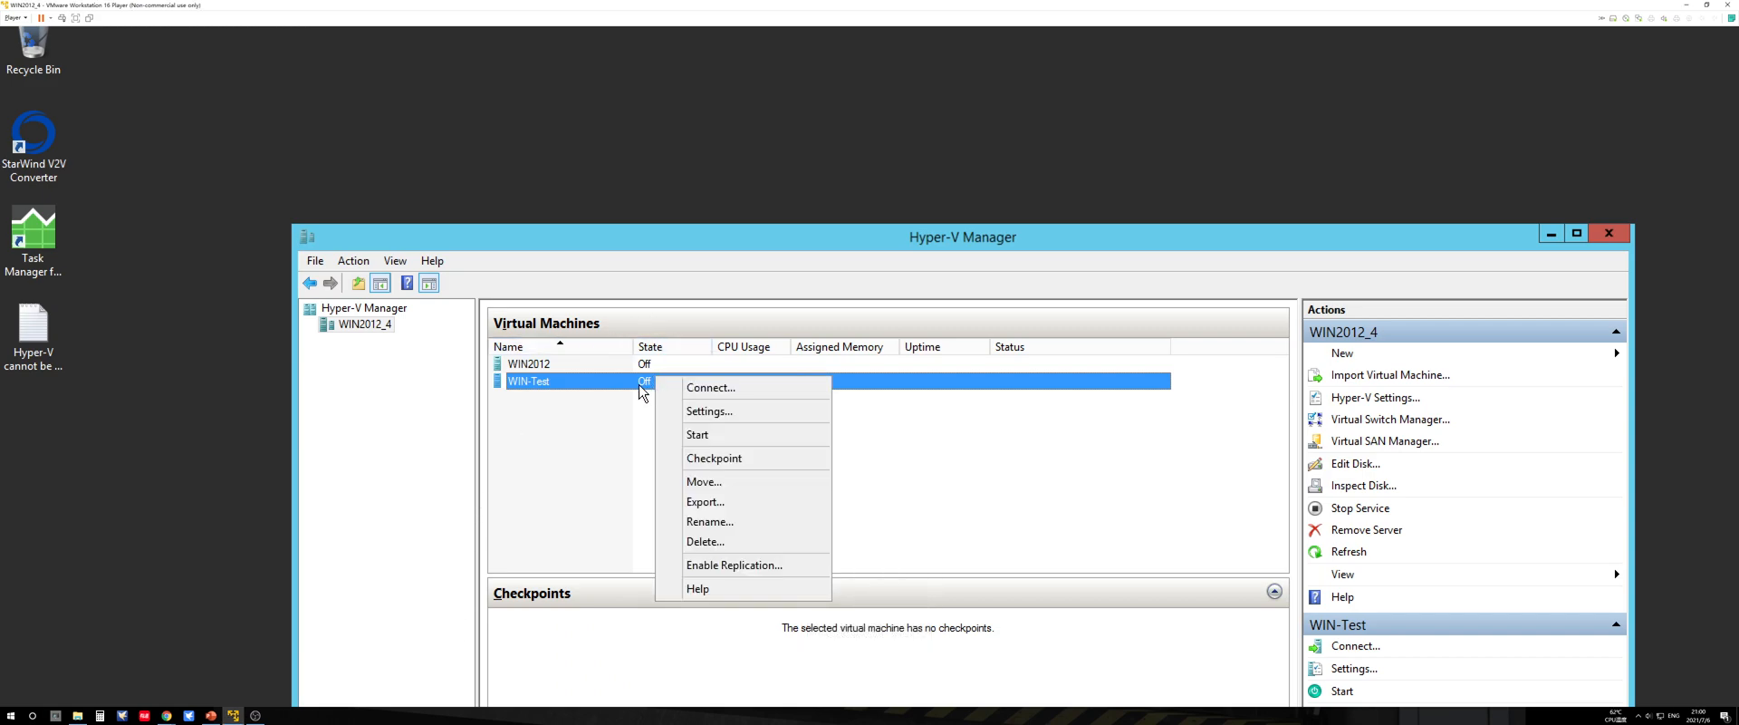
left_click(709, 412)
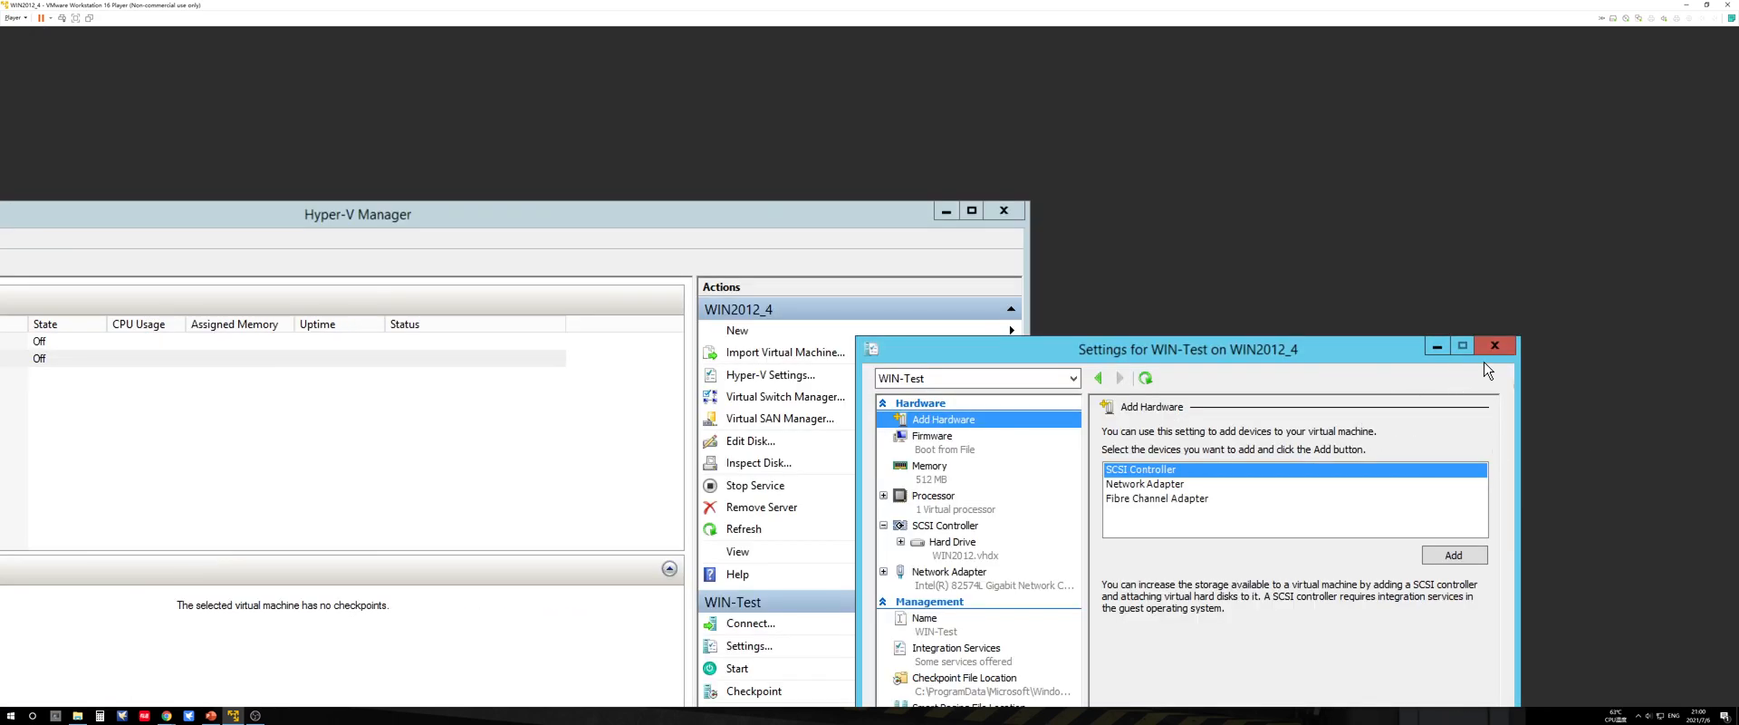
left_click(1494, 345)
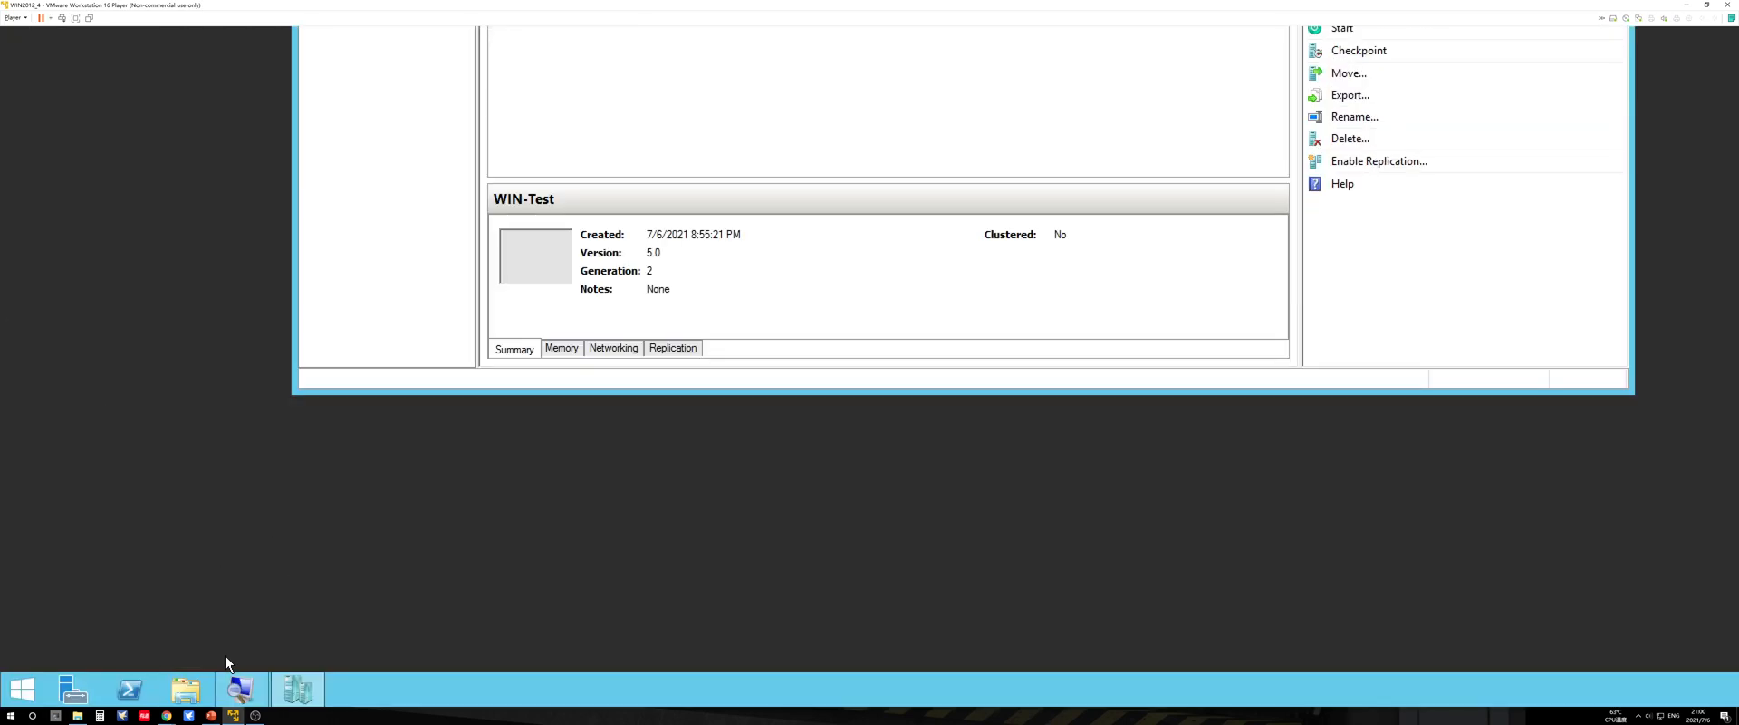
Step: Examine the exported WIN2012.vhdx and VHD-Test.vhdx files in C:\Test\WIN2012\Virtual Hard Disks, and close the folder
left_click(186, 690)
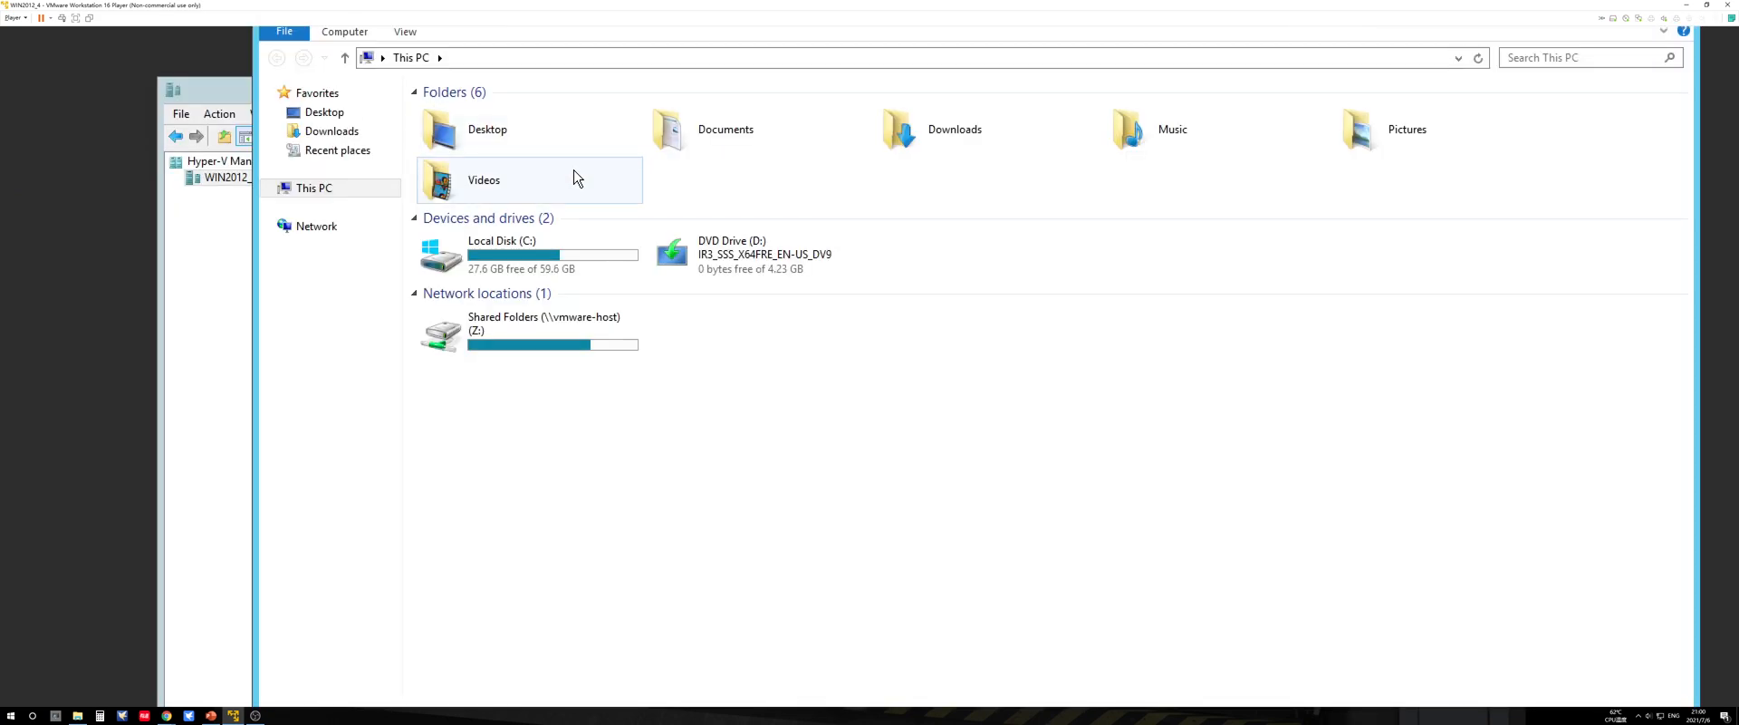
double_click(508, 252)
double_click(496, 232)
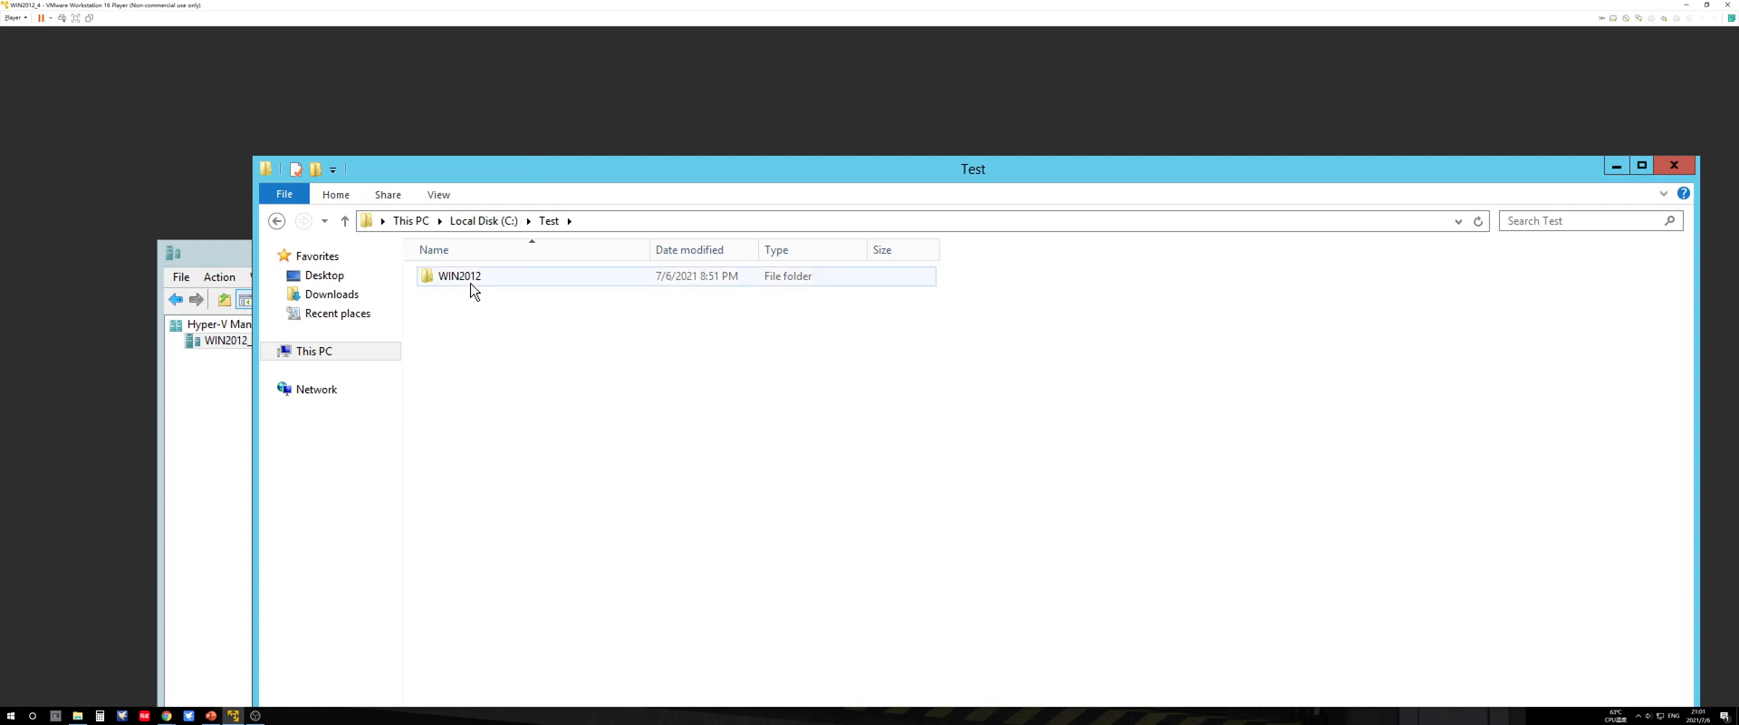
double_click(471, 277)
double_click(503, 296)
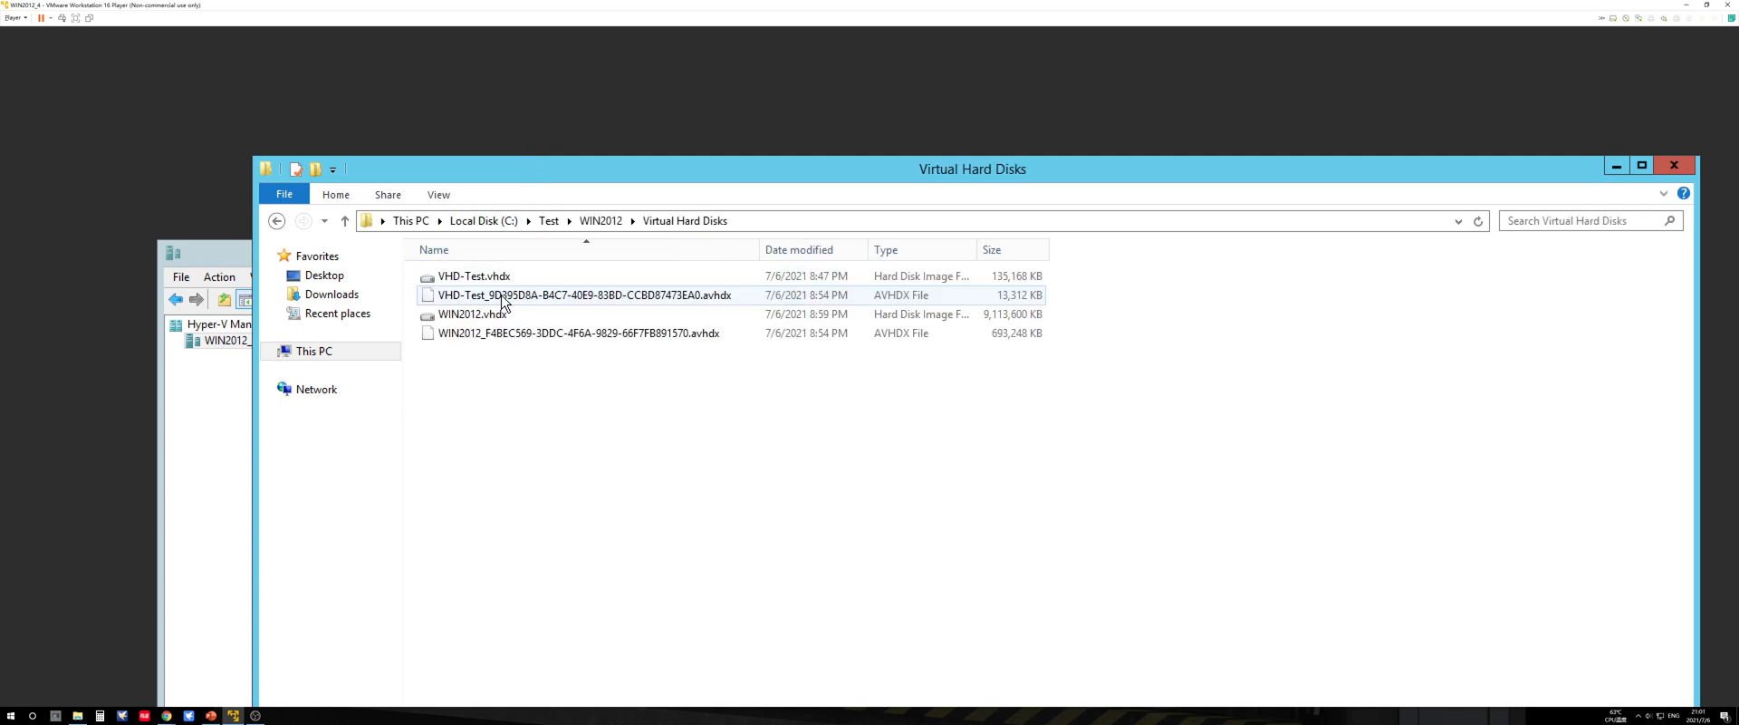
left_click(535, 314)
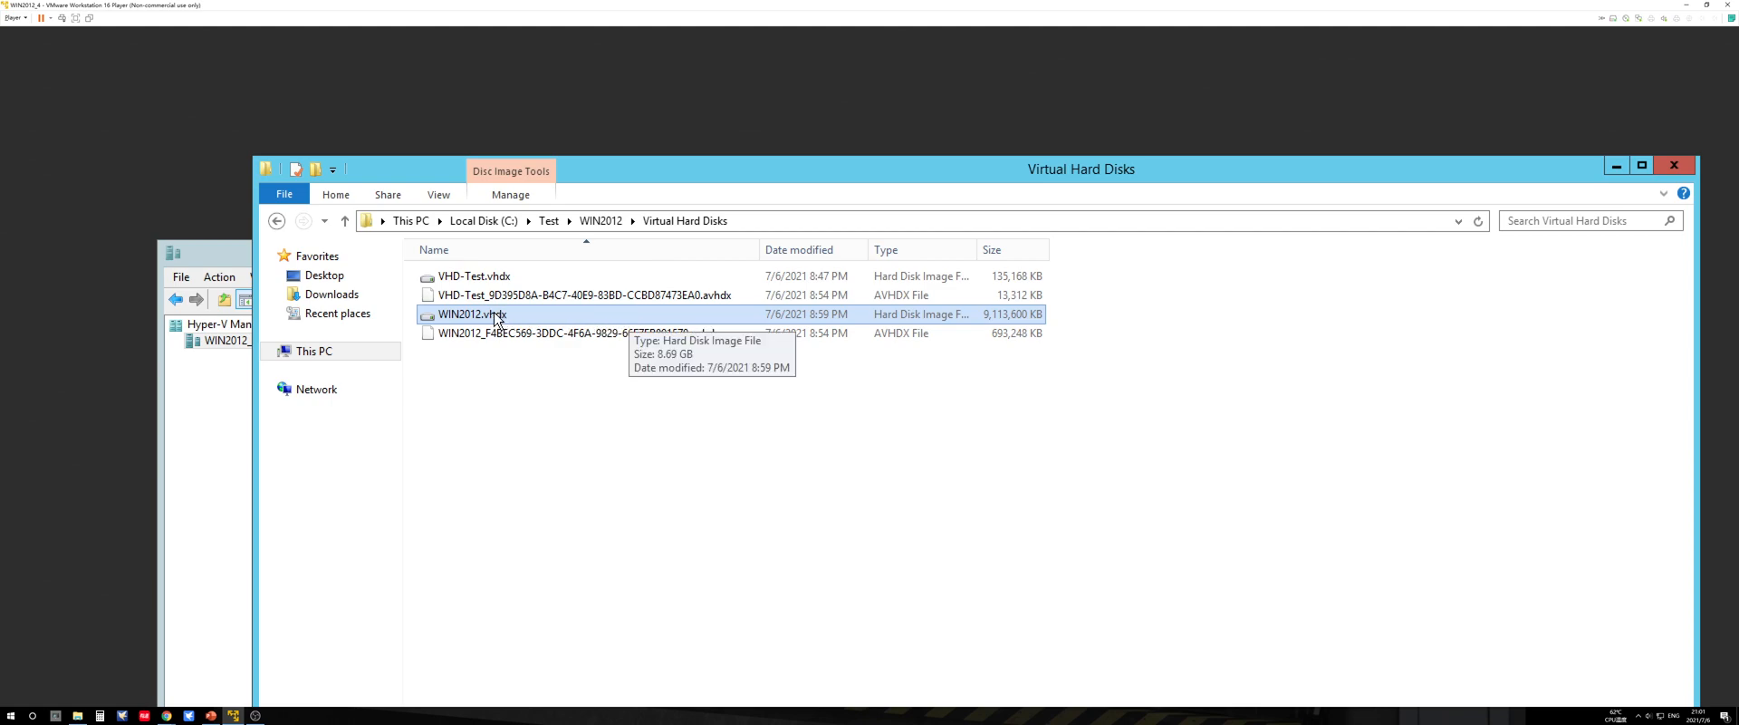
left_click(499, 279)
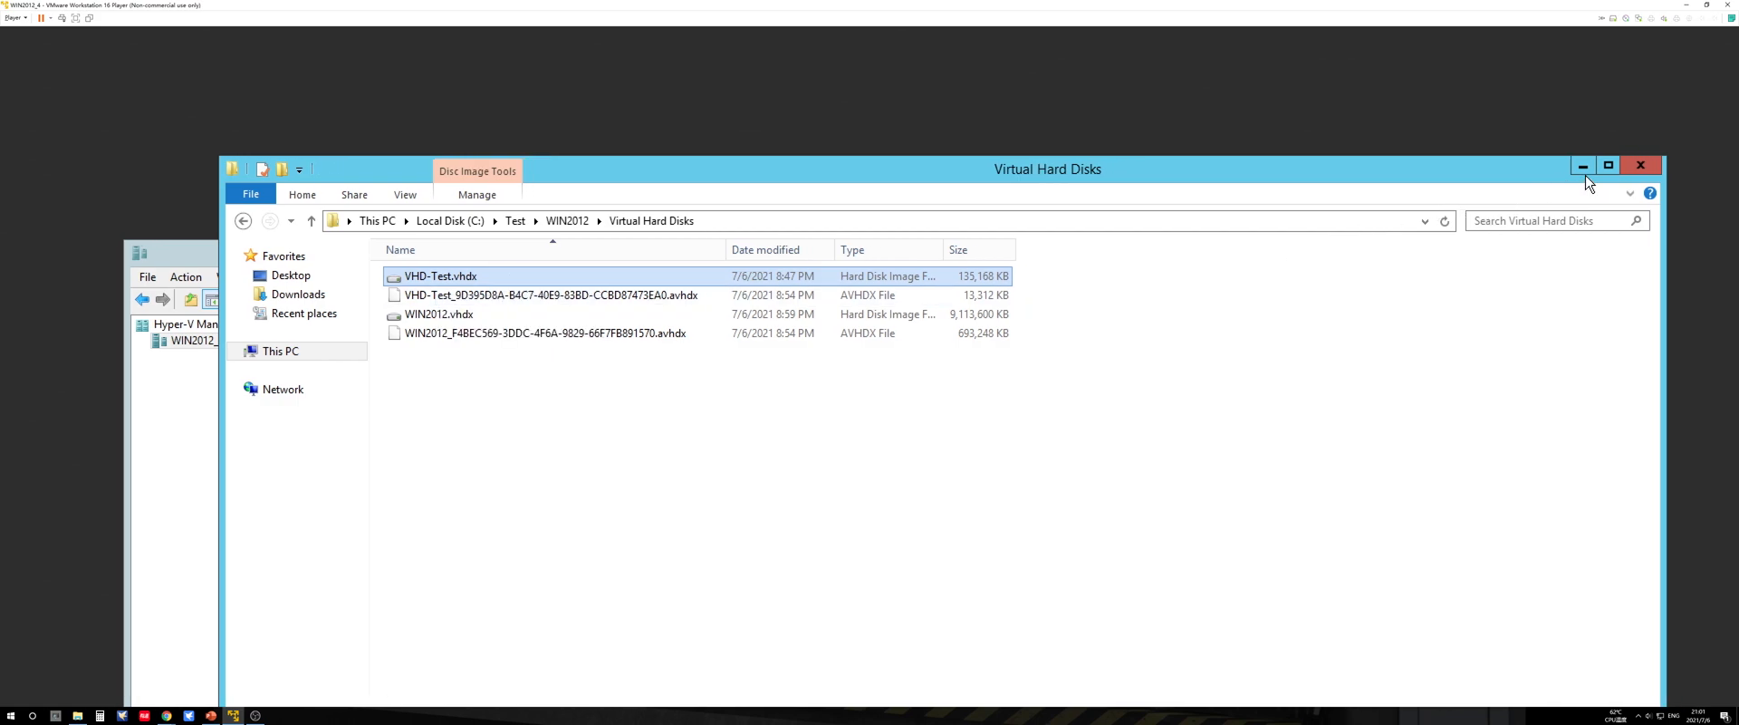
left_click(1608, 166)
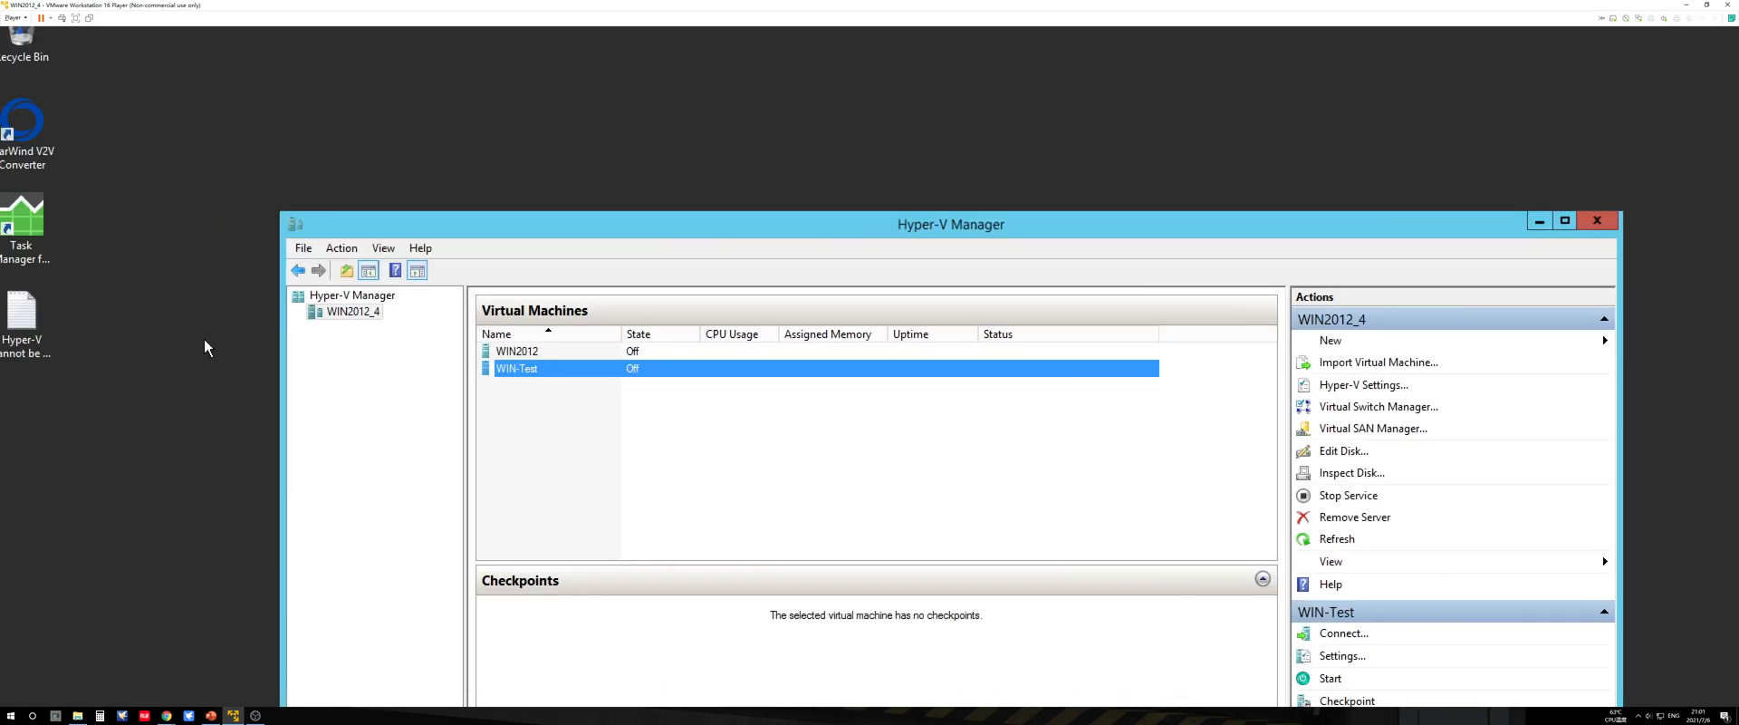
Step: Choose WIN2012.vhdx from C:\Test\WIN2012\Virtual Hard Disks as the virtual hard disk of WIN-Test's SCSI hard drive
right_click(558, 367)
left_click(589, 403)
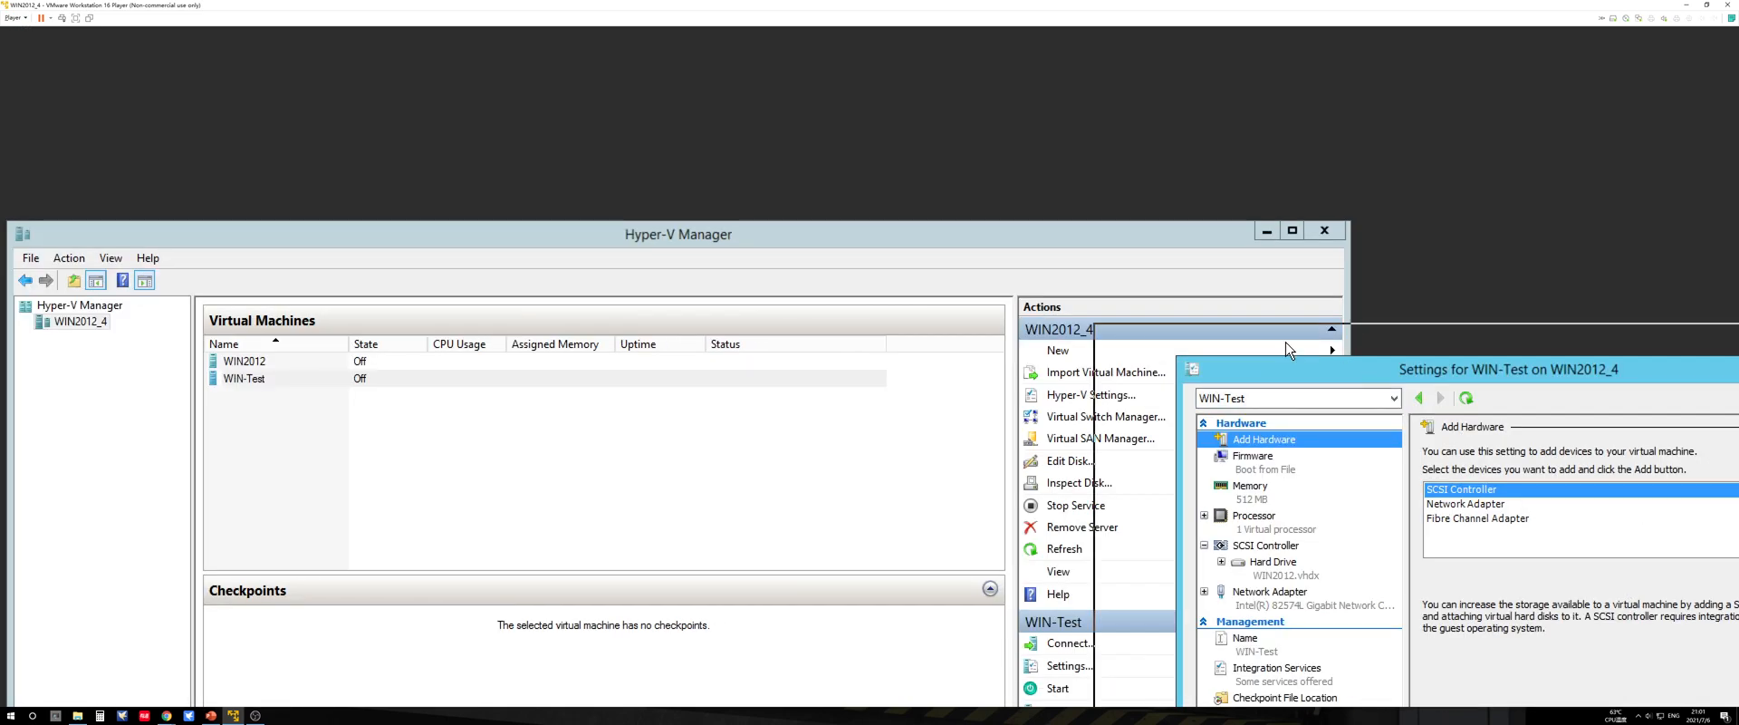
left_click_drag(1341, 173, 505, 87)
left_click(424, 271)
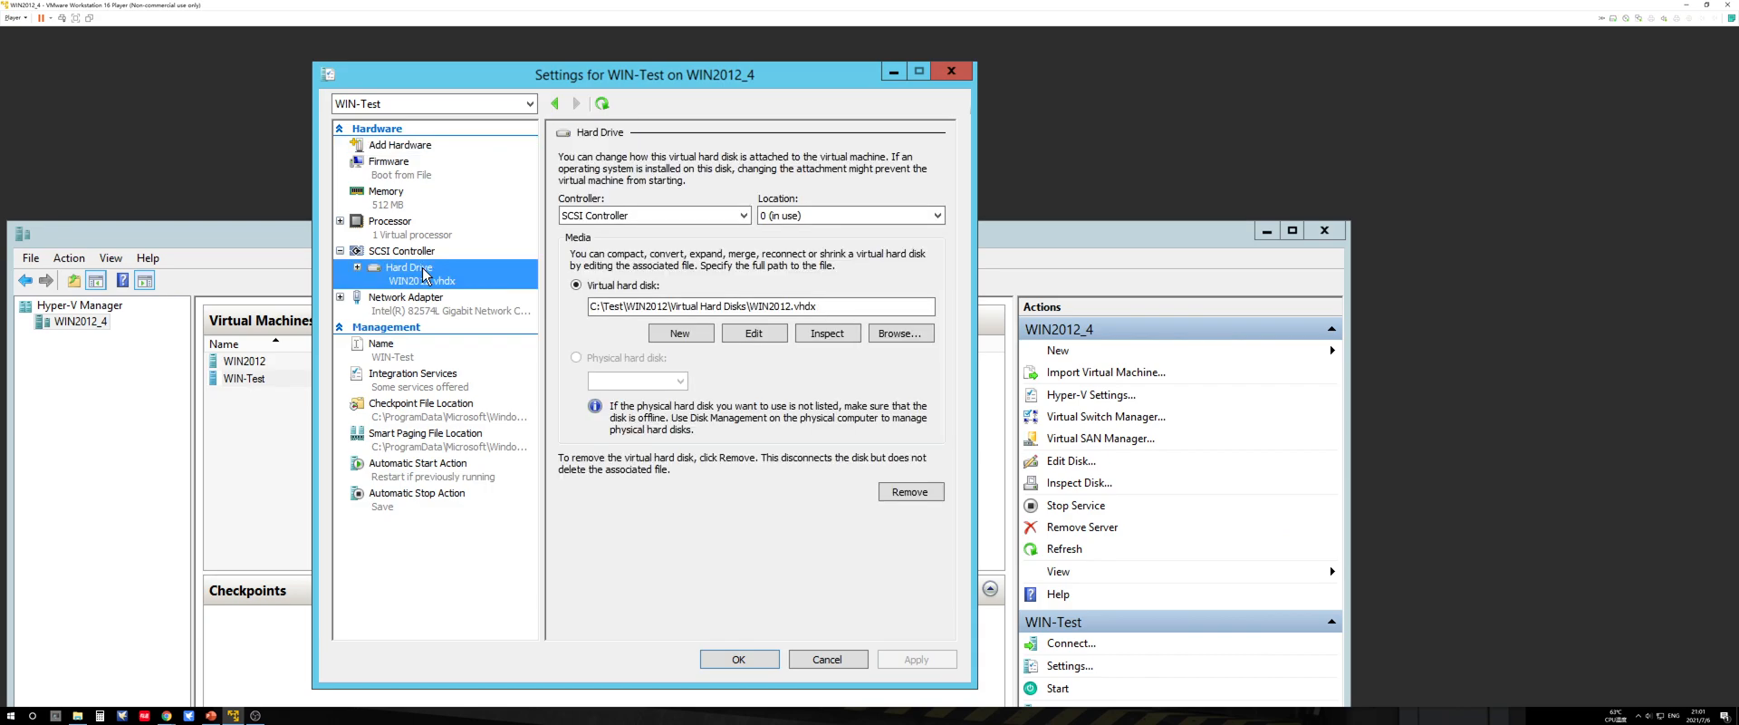
left_click(895, 335)
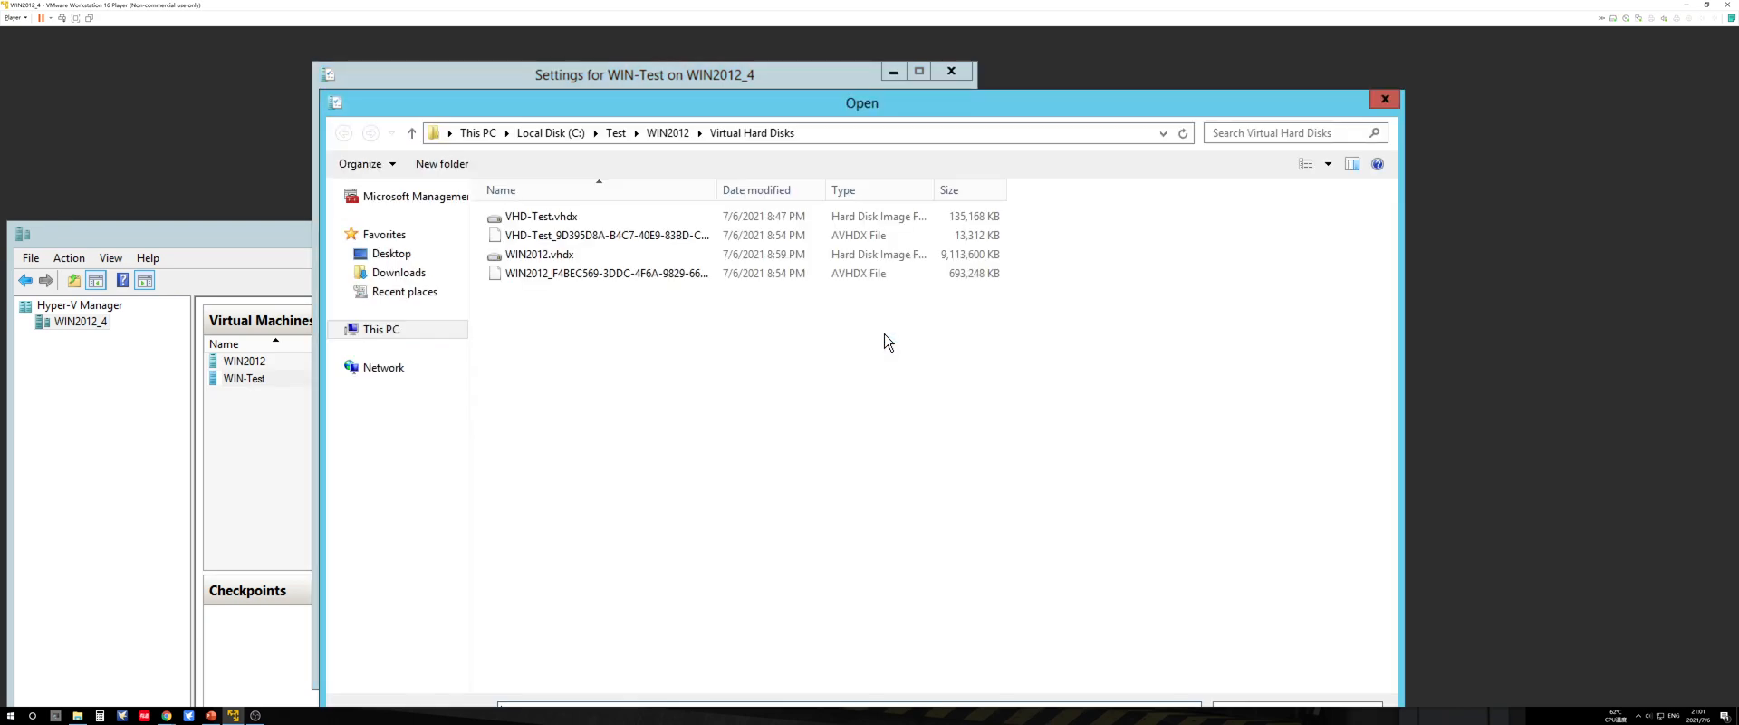
left_click(598, 255)
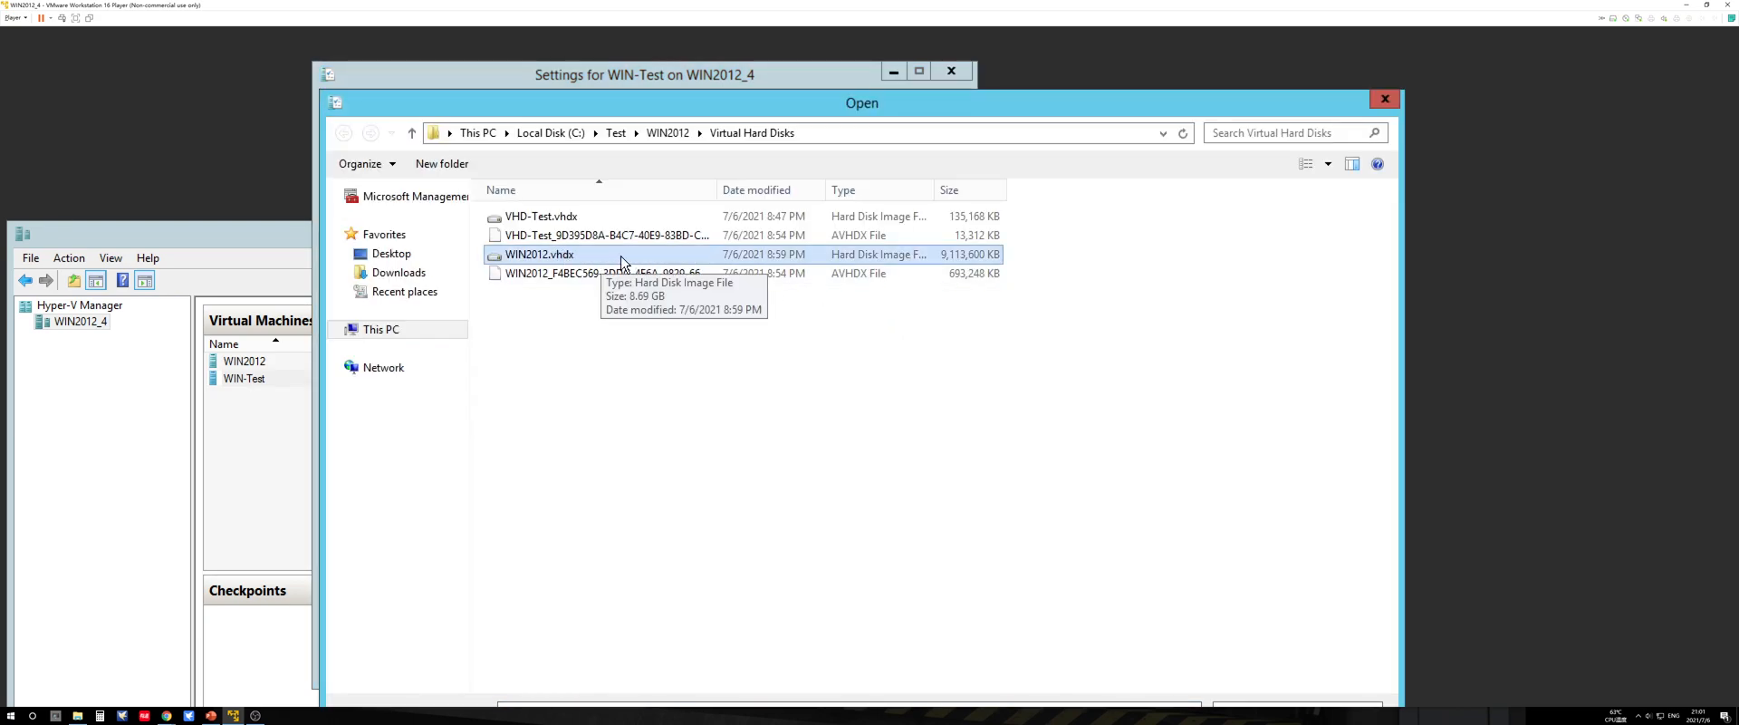
left_click(585, 221)
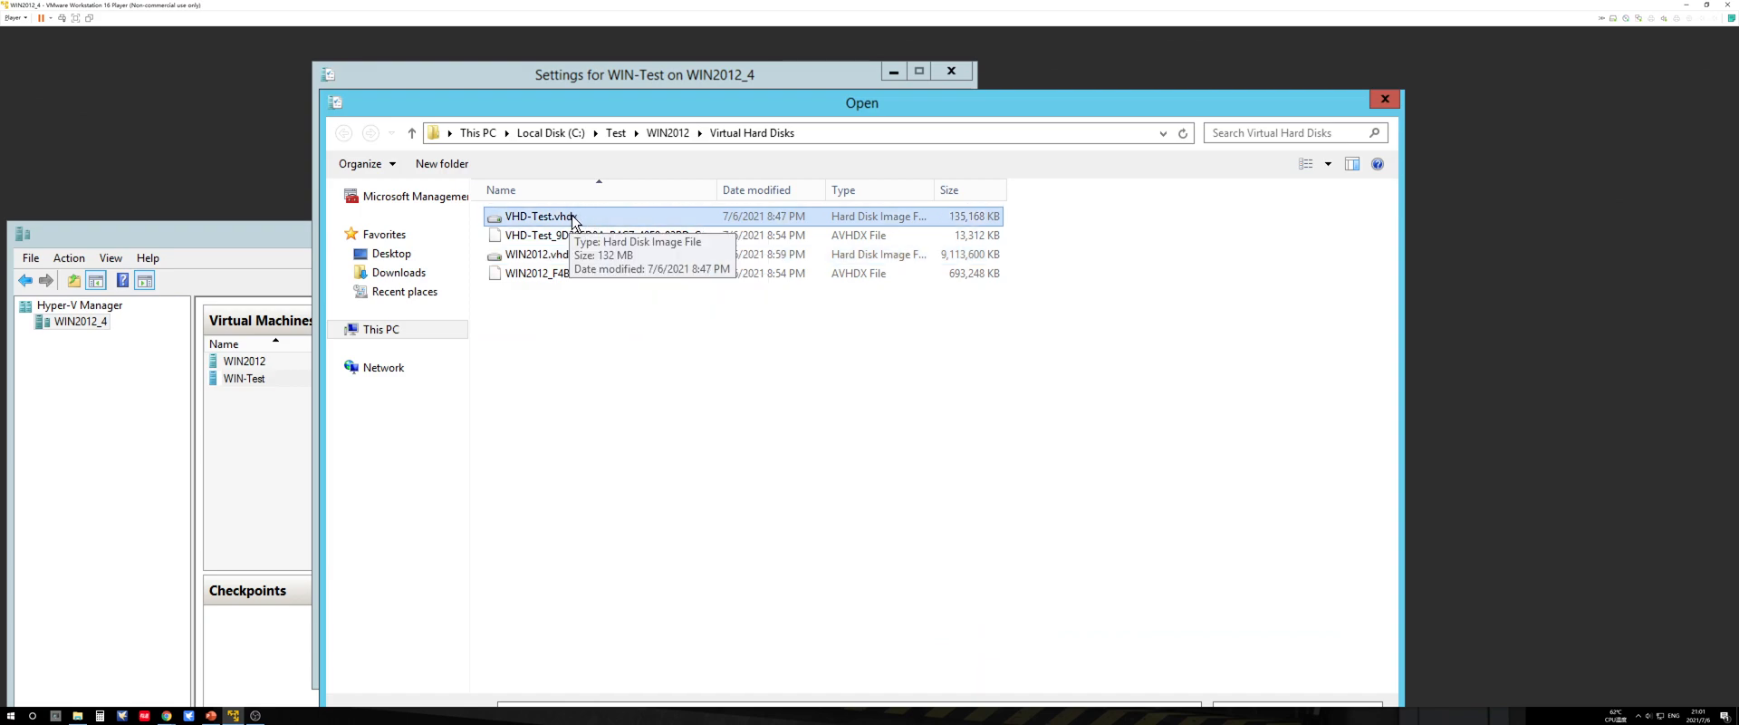
left_click(565, 256)
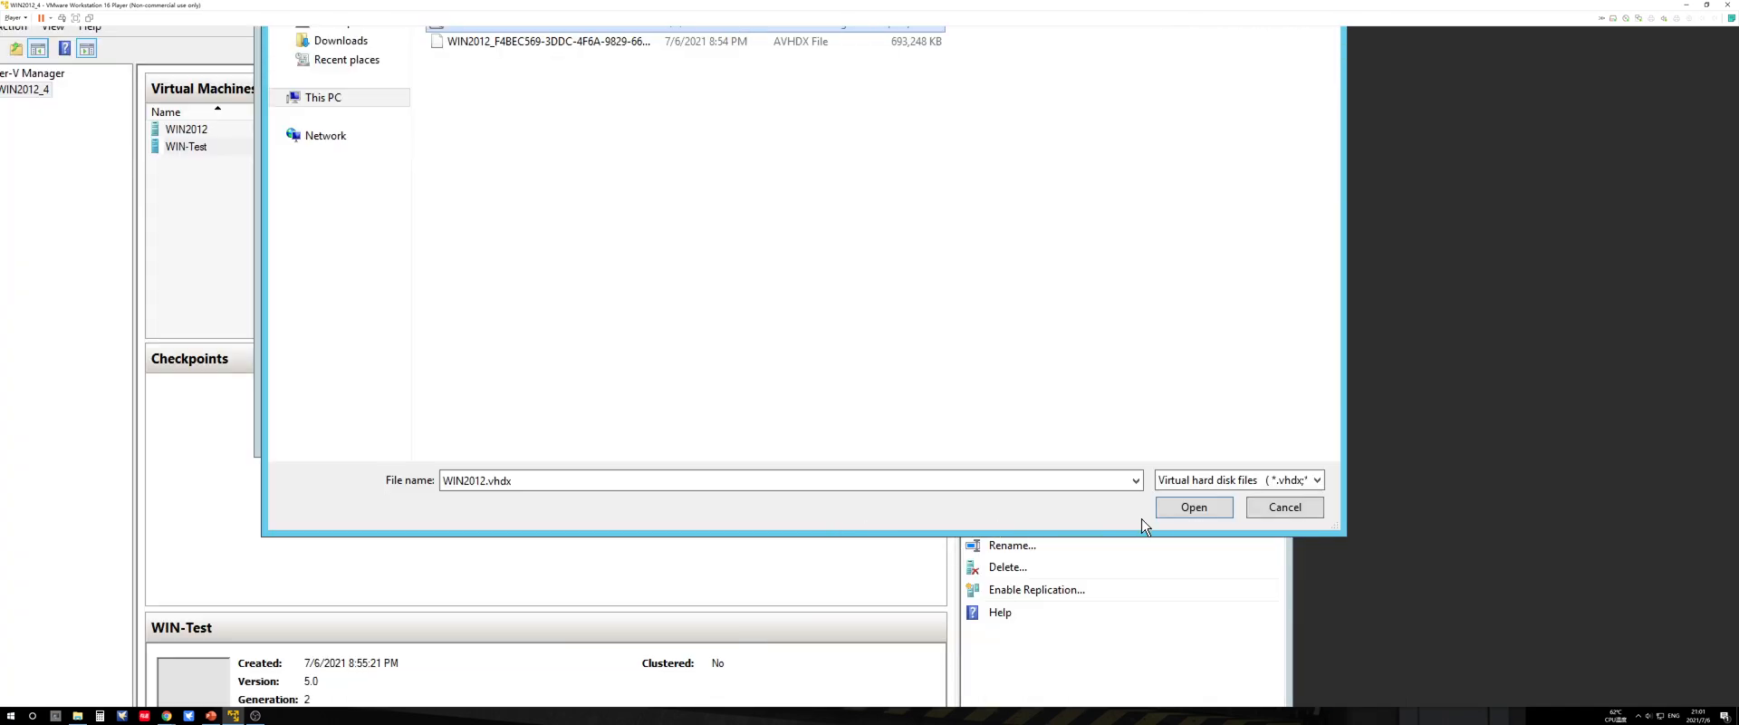
left_click(1173, 511)
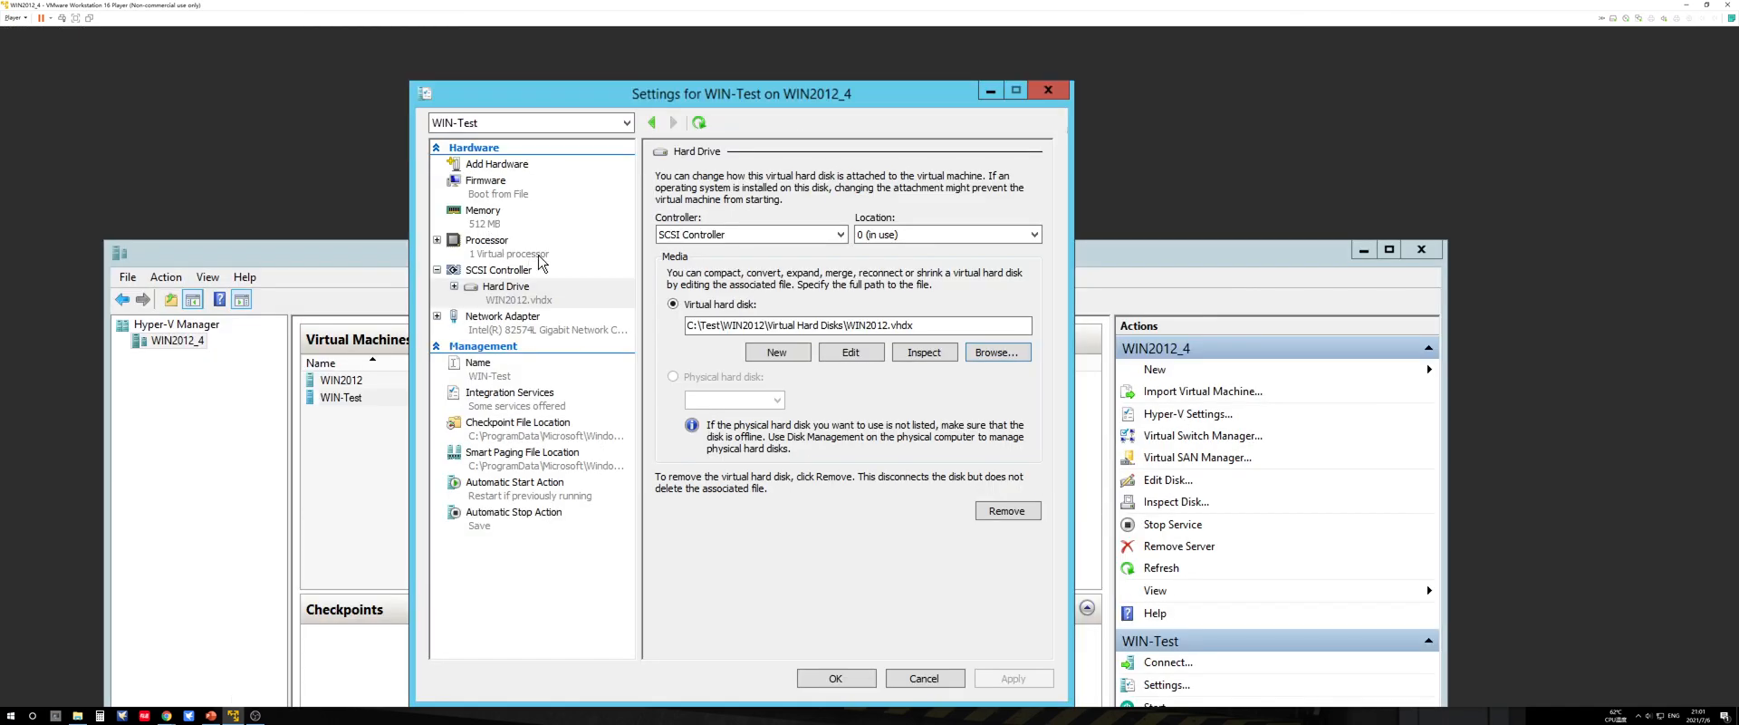
Step: Check the WIN2012.vhdx entry in WIN-Test's Firmware boot order, and accept the settings
left_click(492, 186)
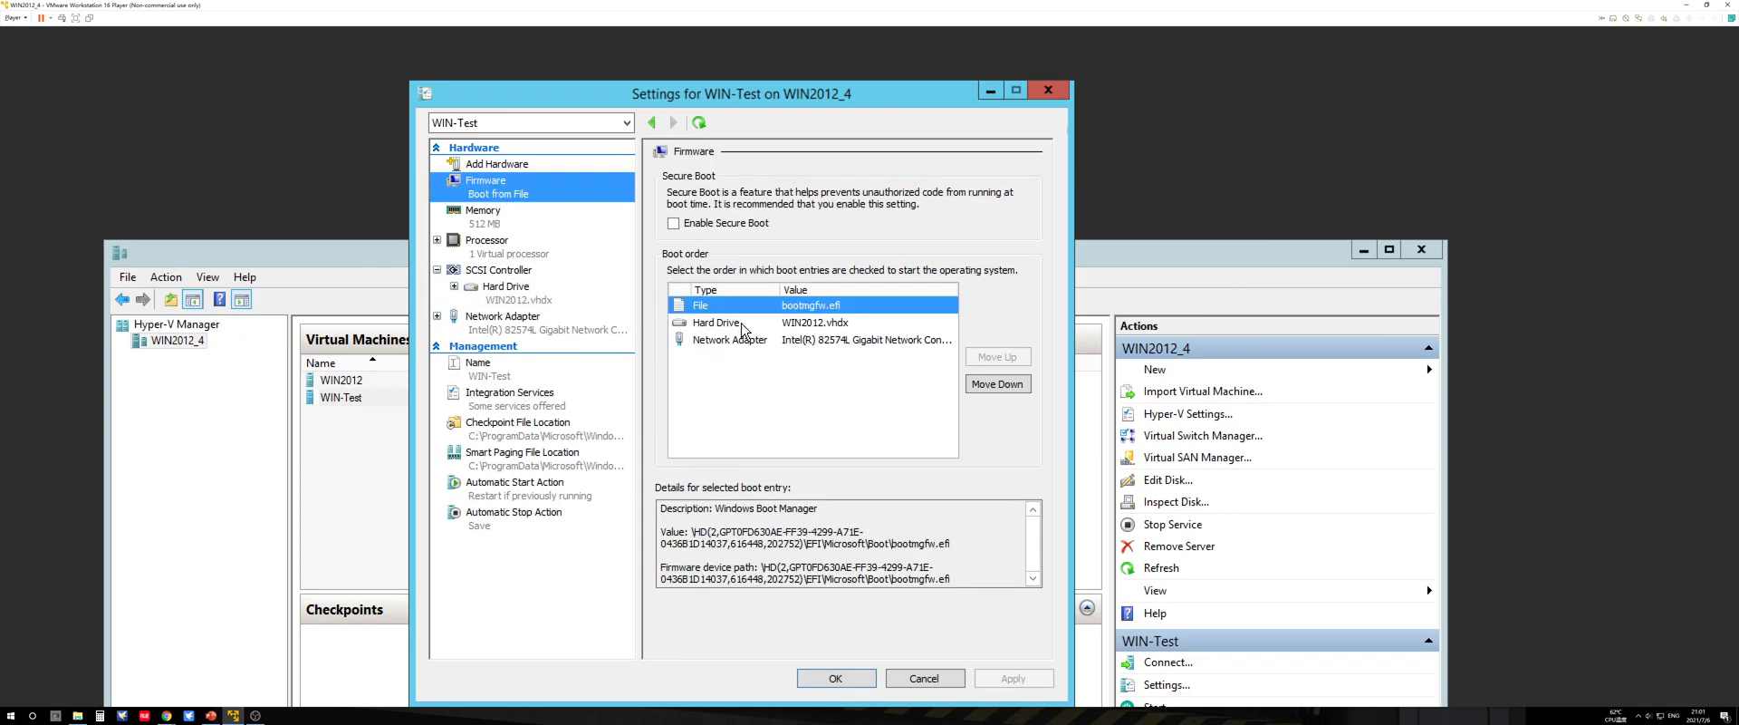
left_click(807, 330)
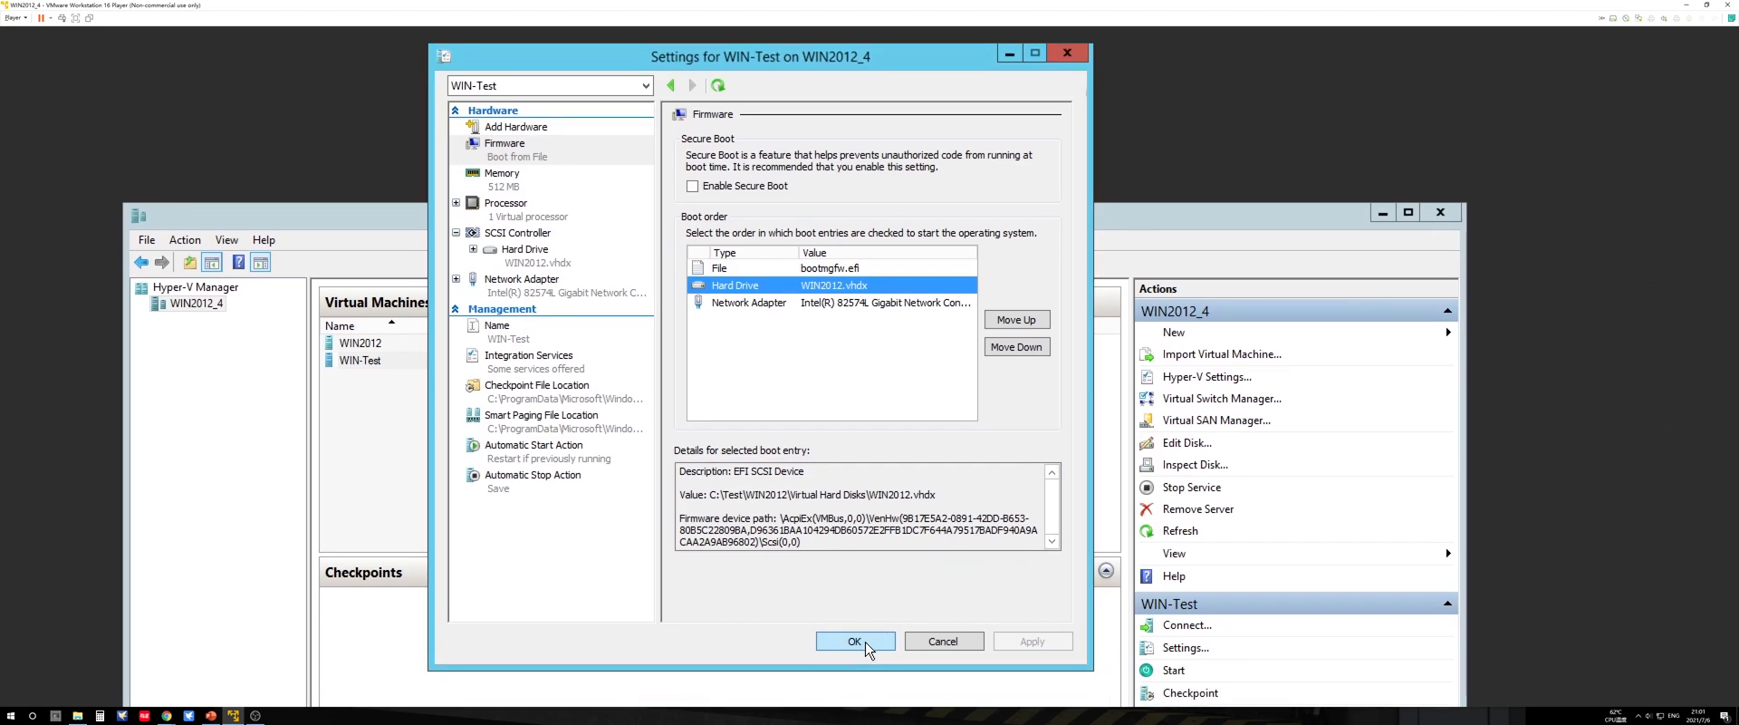
left_click(856, 678)
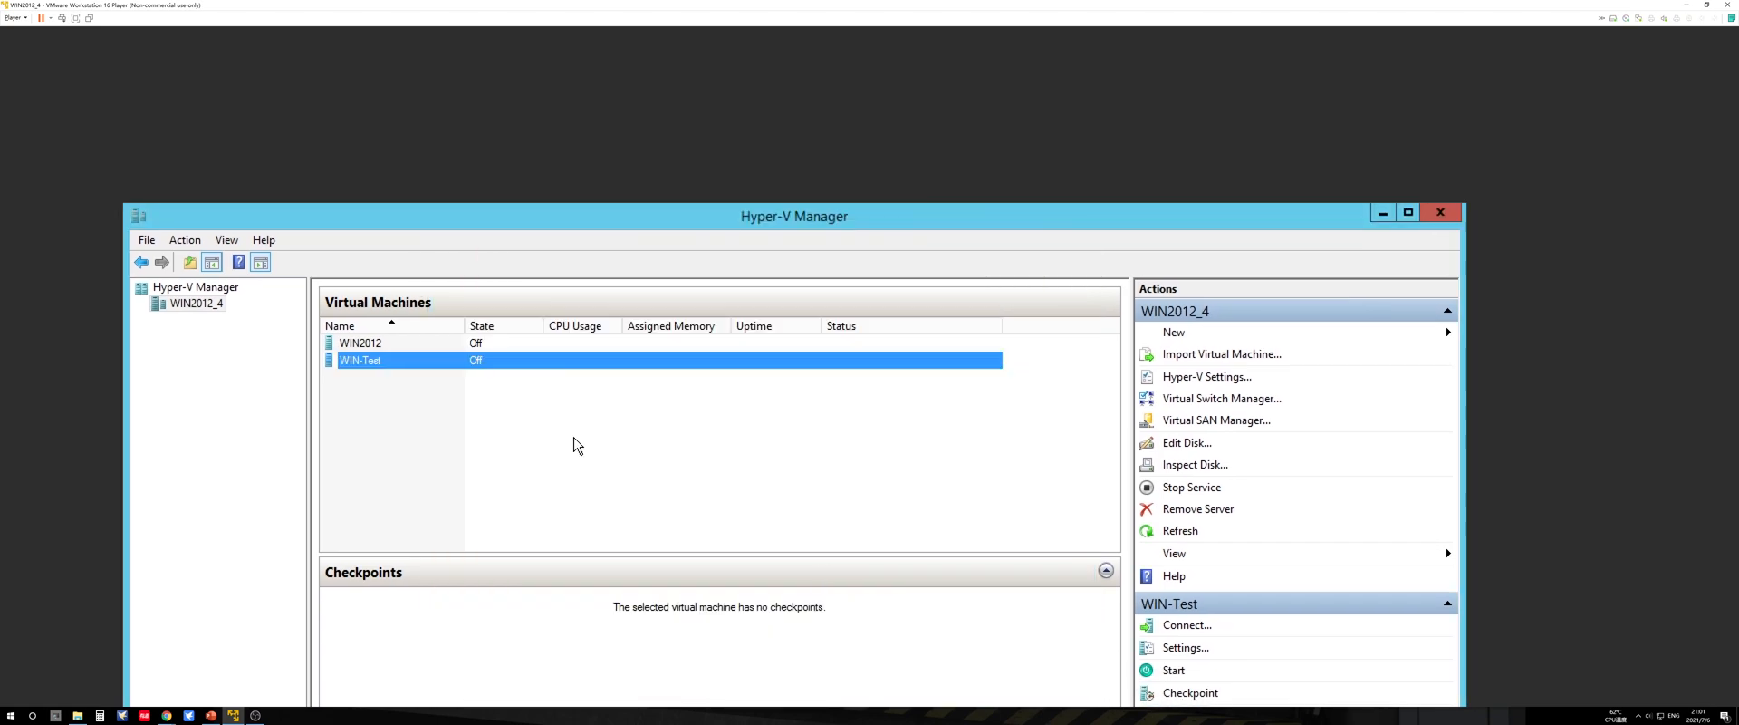
Step: Connect to WIN-Test, start it with the WIN2012.vhdx disk, and reposition its connection window
right_click(494, 361)
left_click(534, 373)
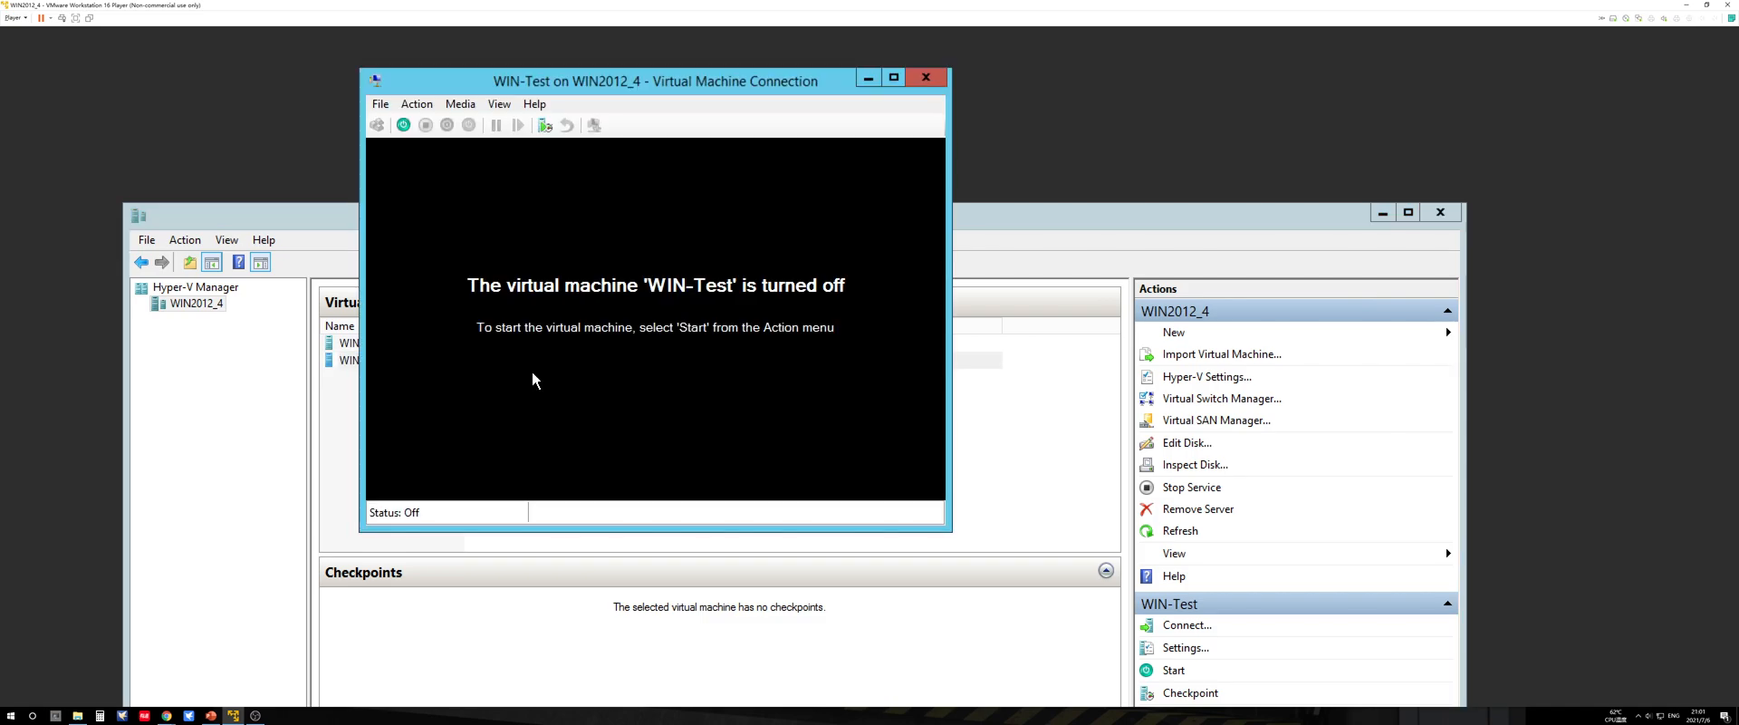
left_click(400, 126)
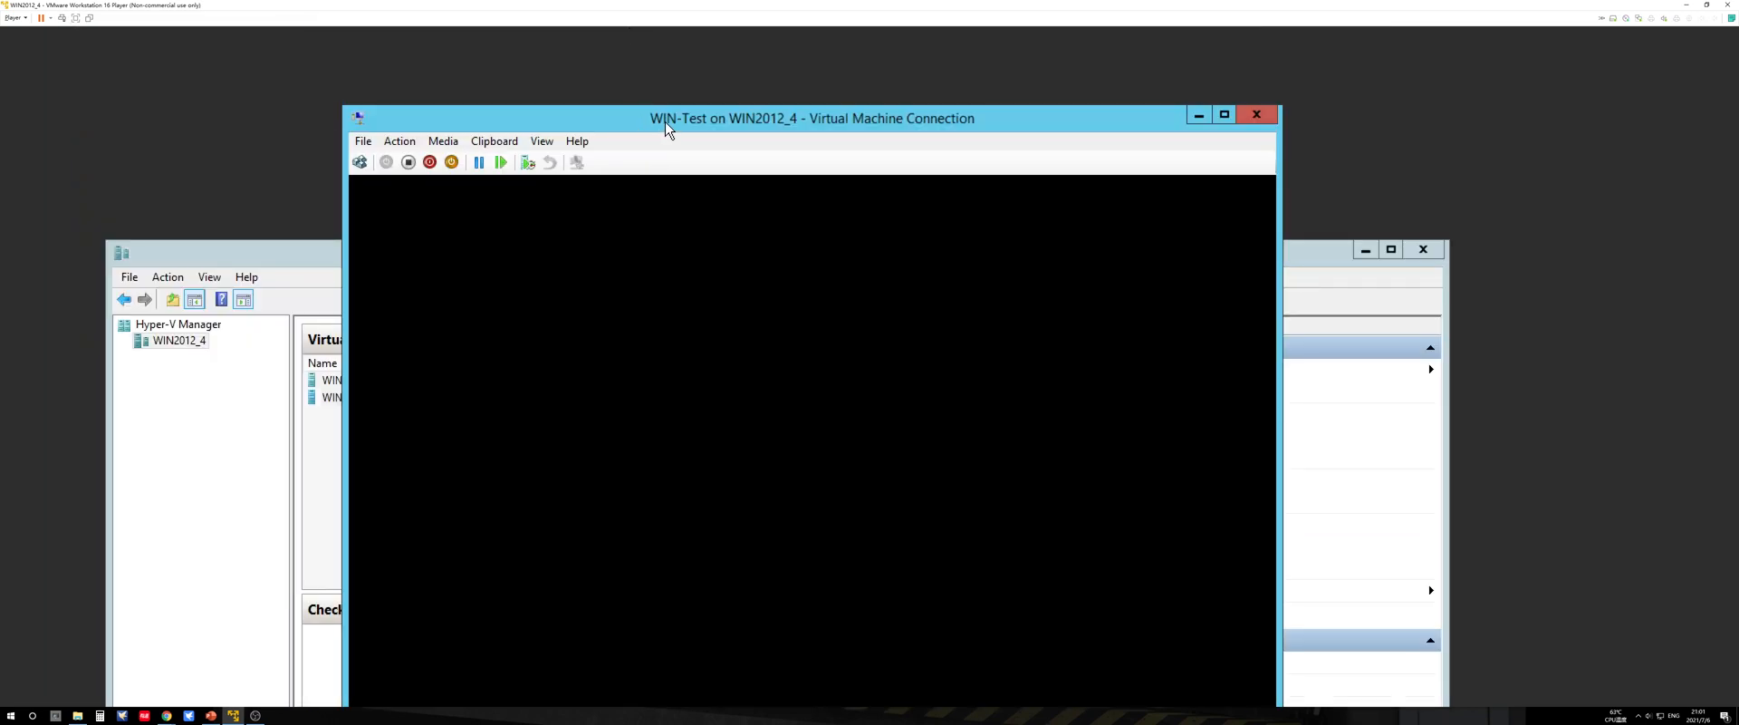
left_click_drag(666, 127, 632, 78)
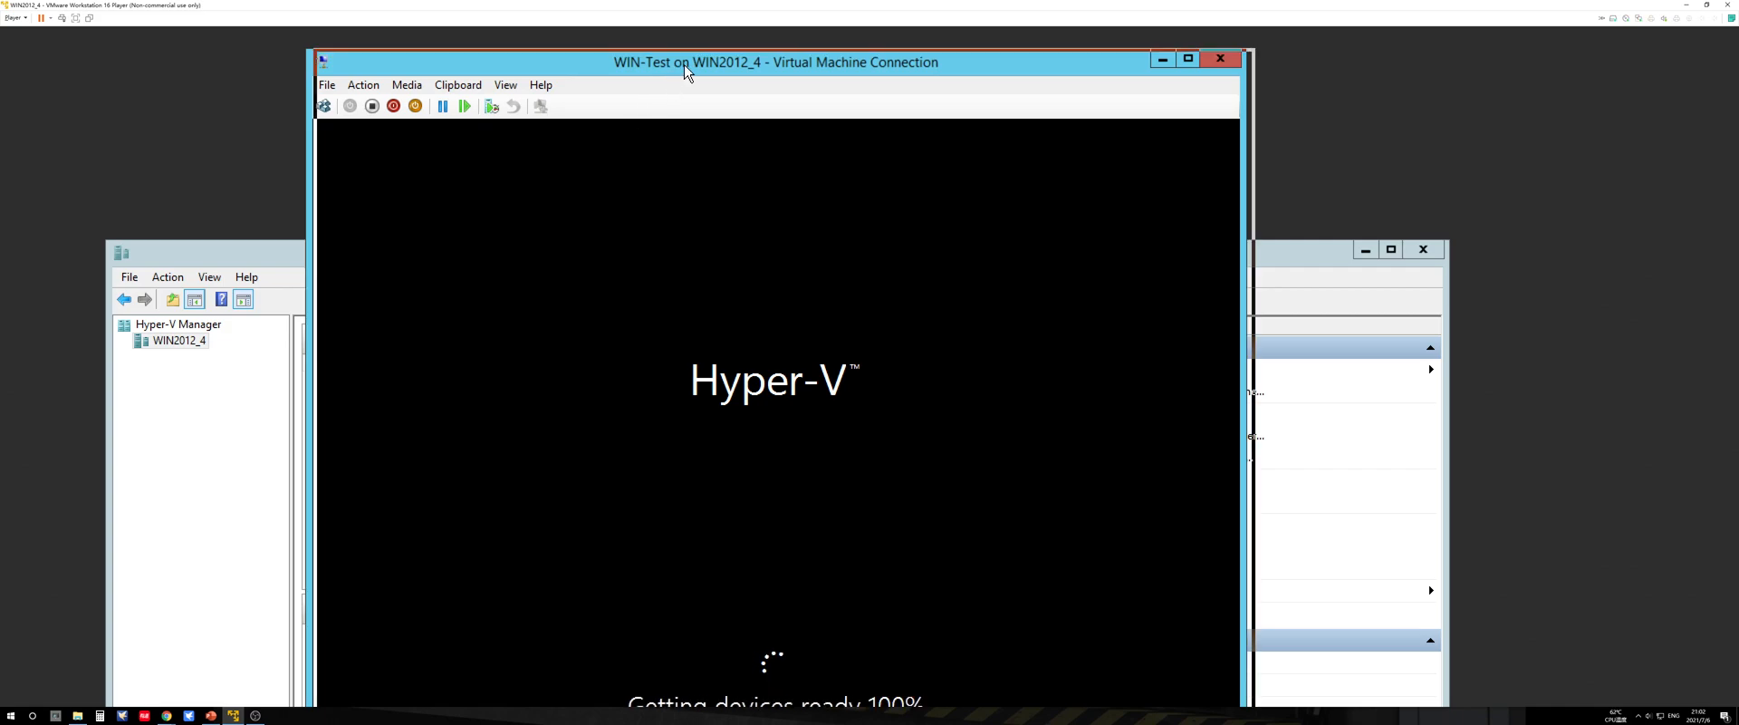
left_click_drag(683, 67, 715, 64)
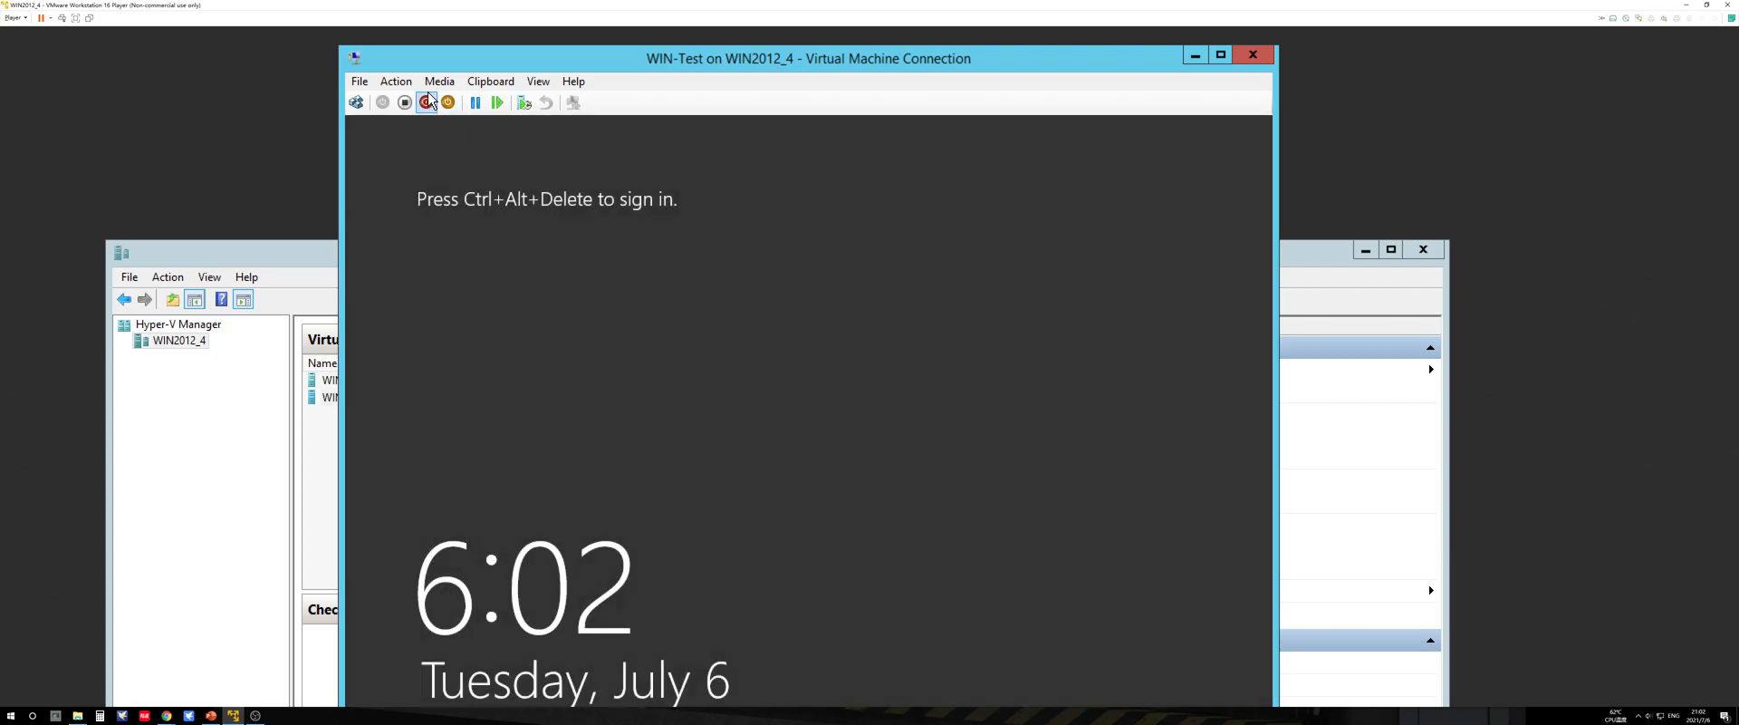
Step: Send Ctrl+Alt+Delete to WIN-Test and sign in as Administrator with the account password
left_click(395, 81)
left_click(395, 81)
left_click(394, 83)
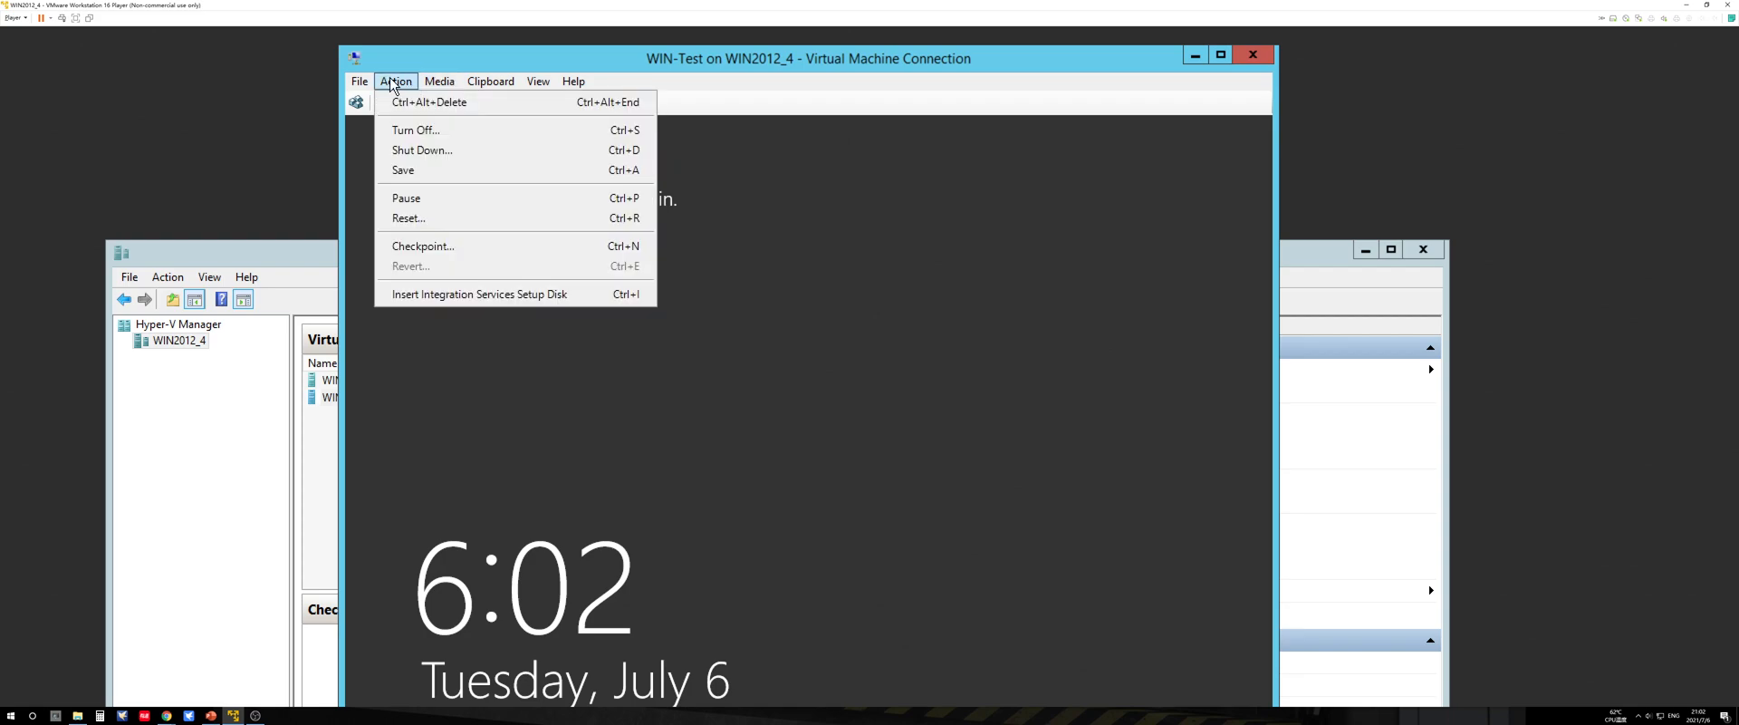
left_click(424, 102)
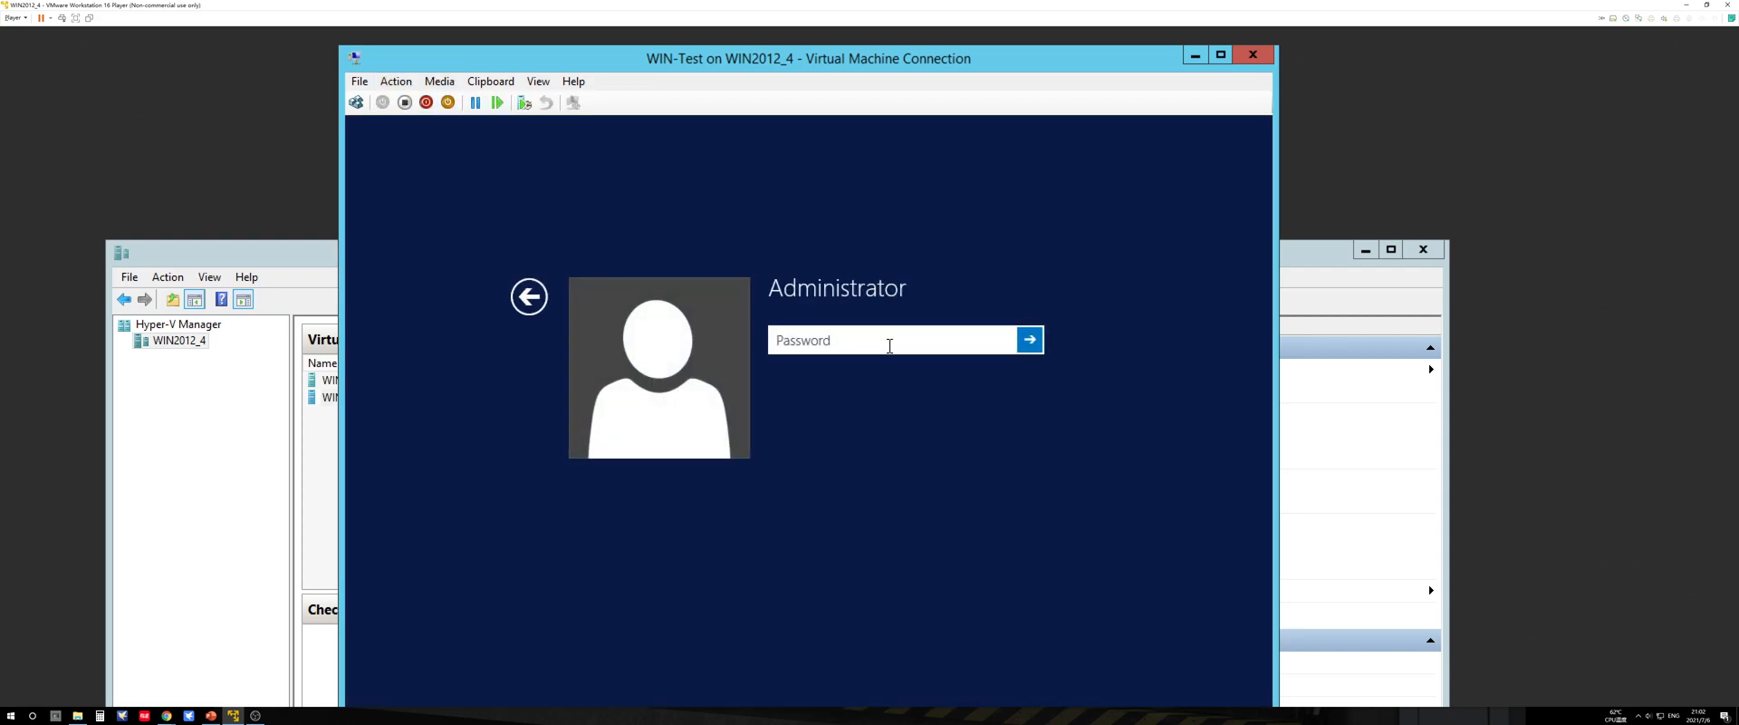
type("••••••••")
key("Return")
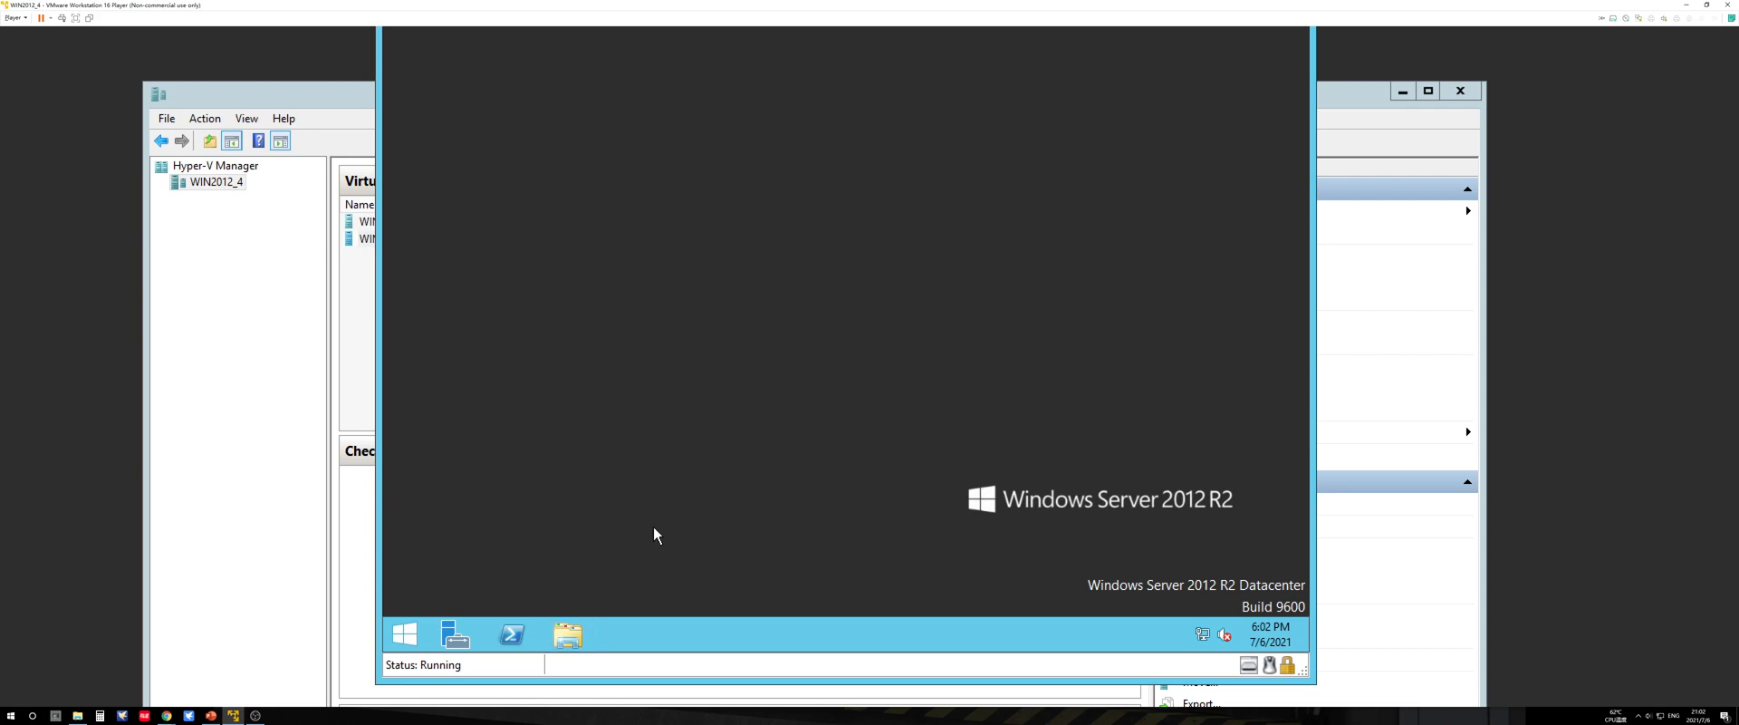
Step: Inspect Local Disk (C:) under This PC inside WIN-Test, and close the file window
key("super+e")
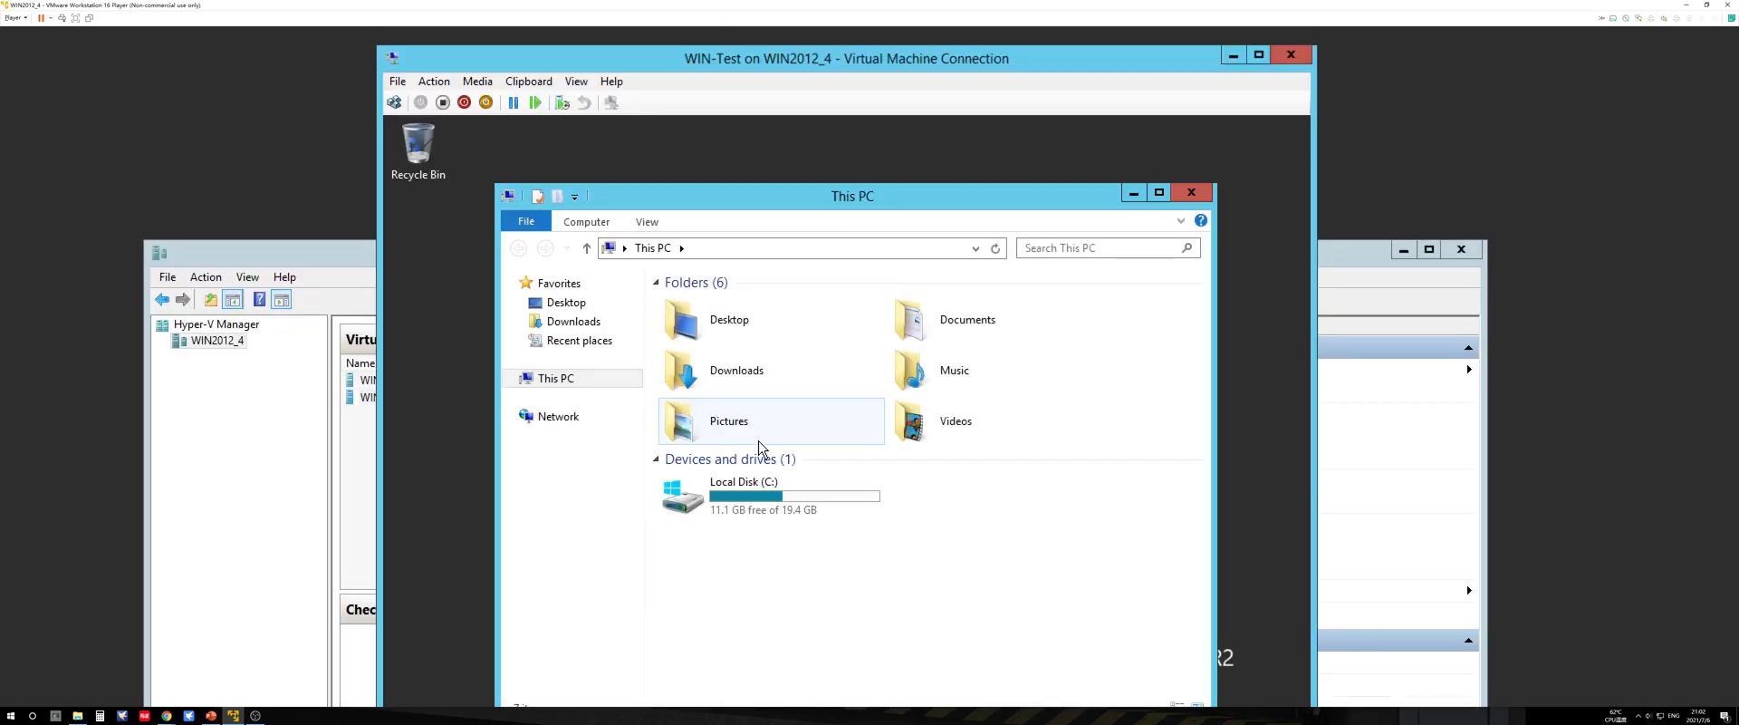
left_click(769, 490)
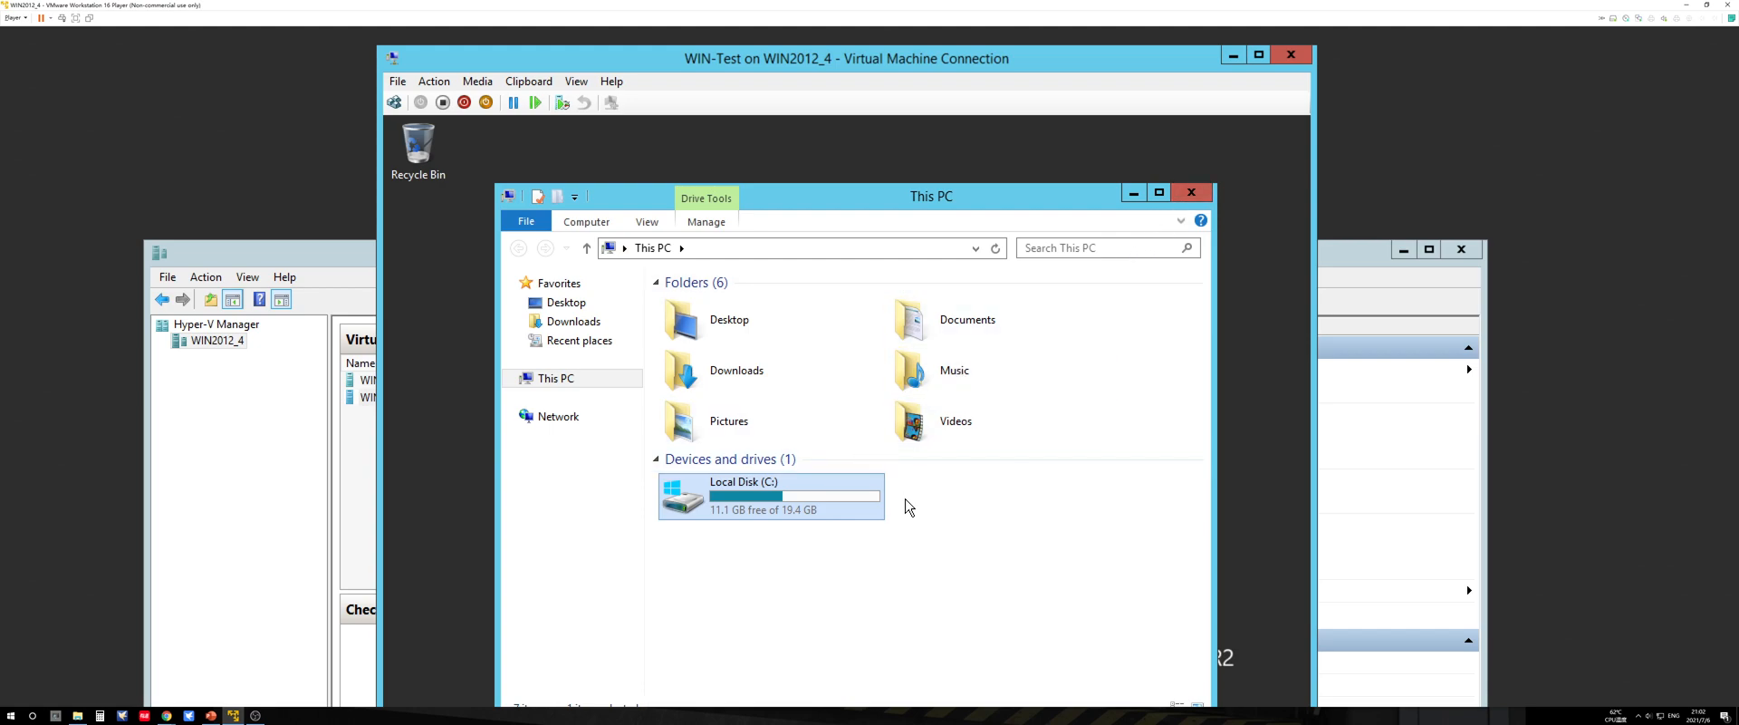
left_click(1191, 192)
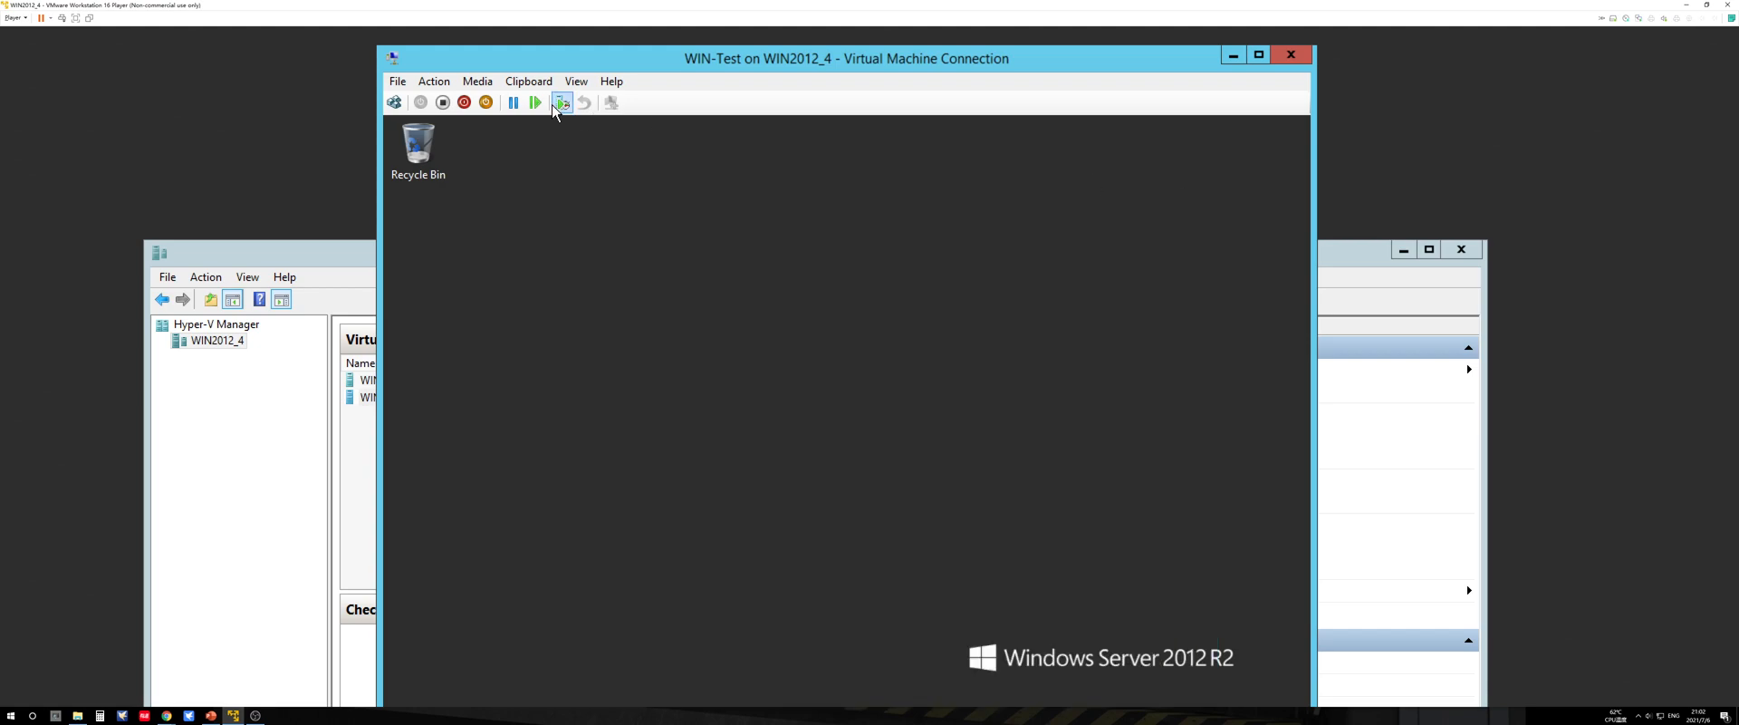
left_click(438, 88)
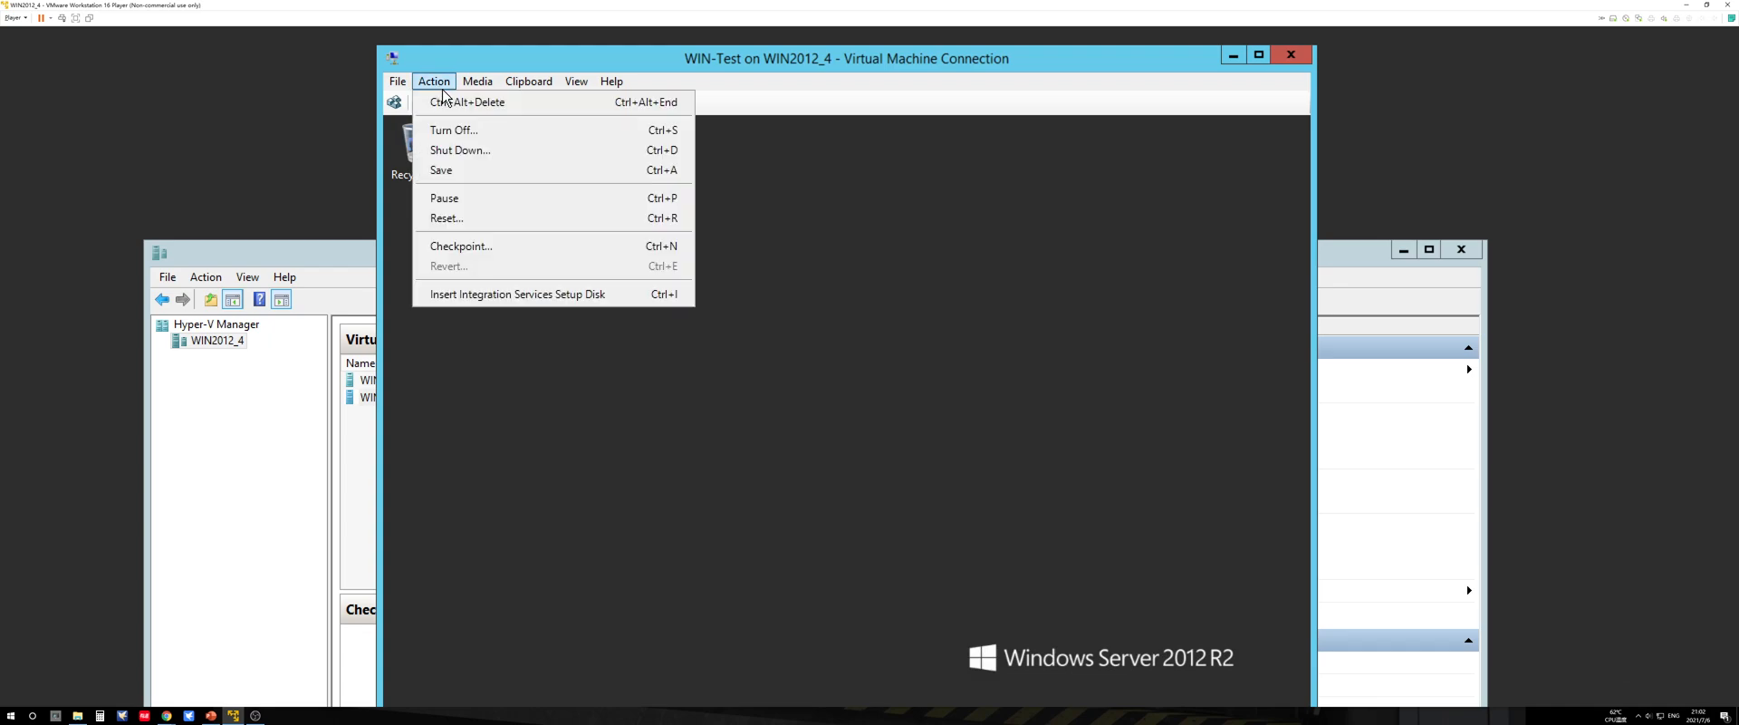
left_click(453, 102)
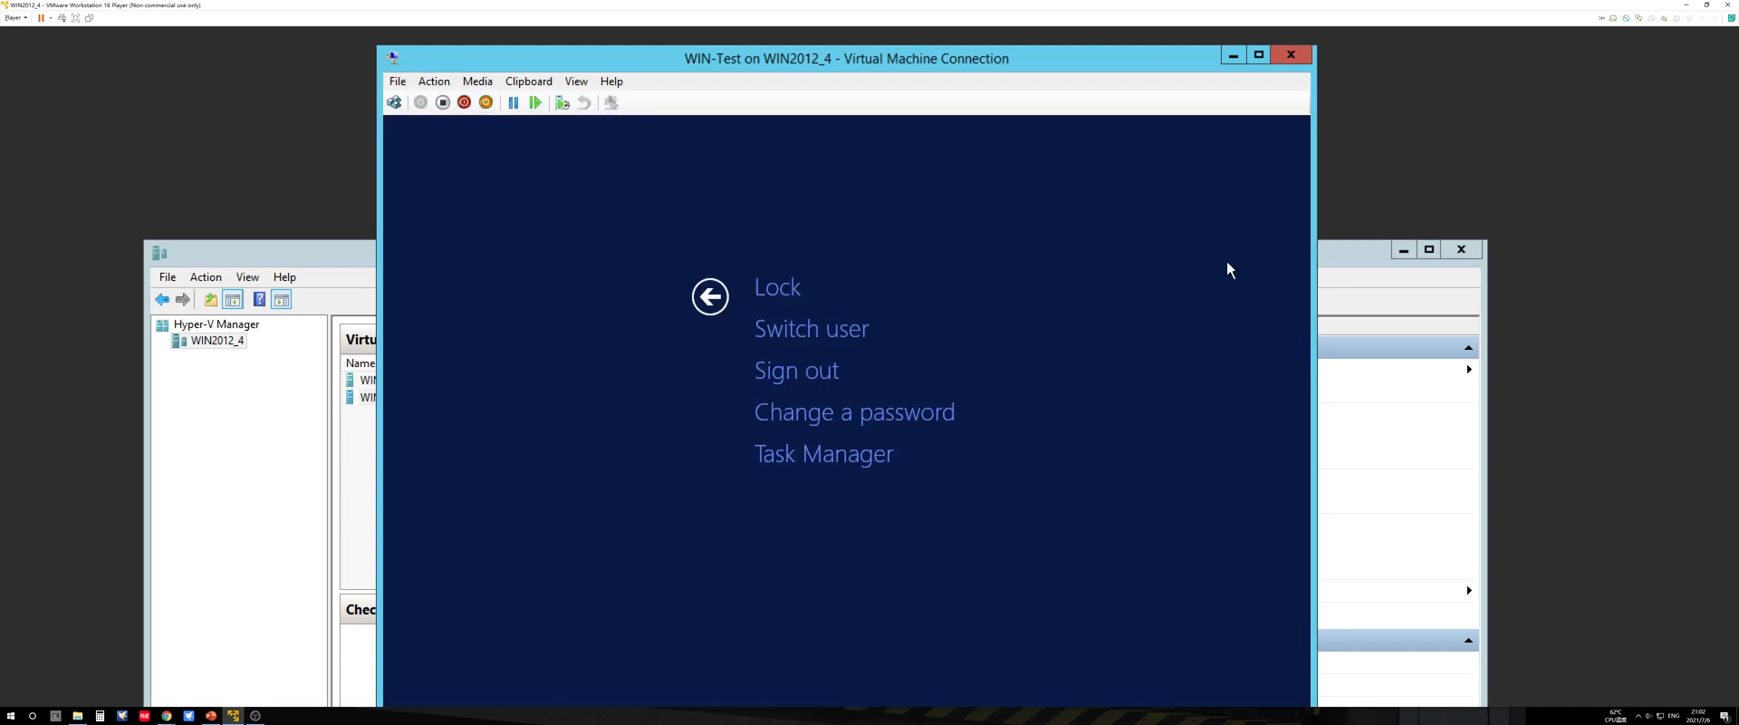
left_click(710, 296)
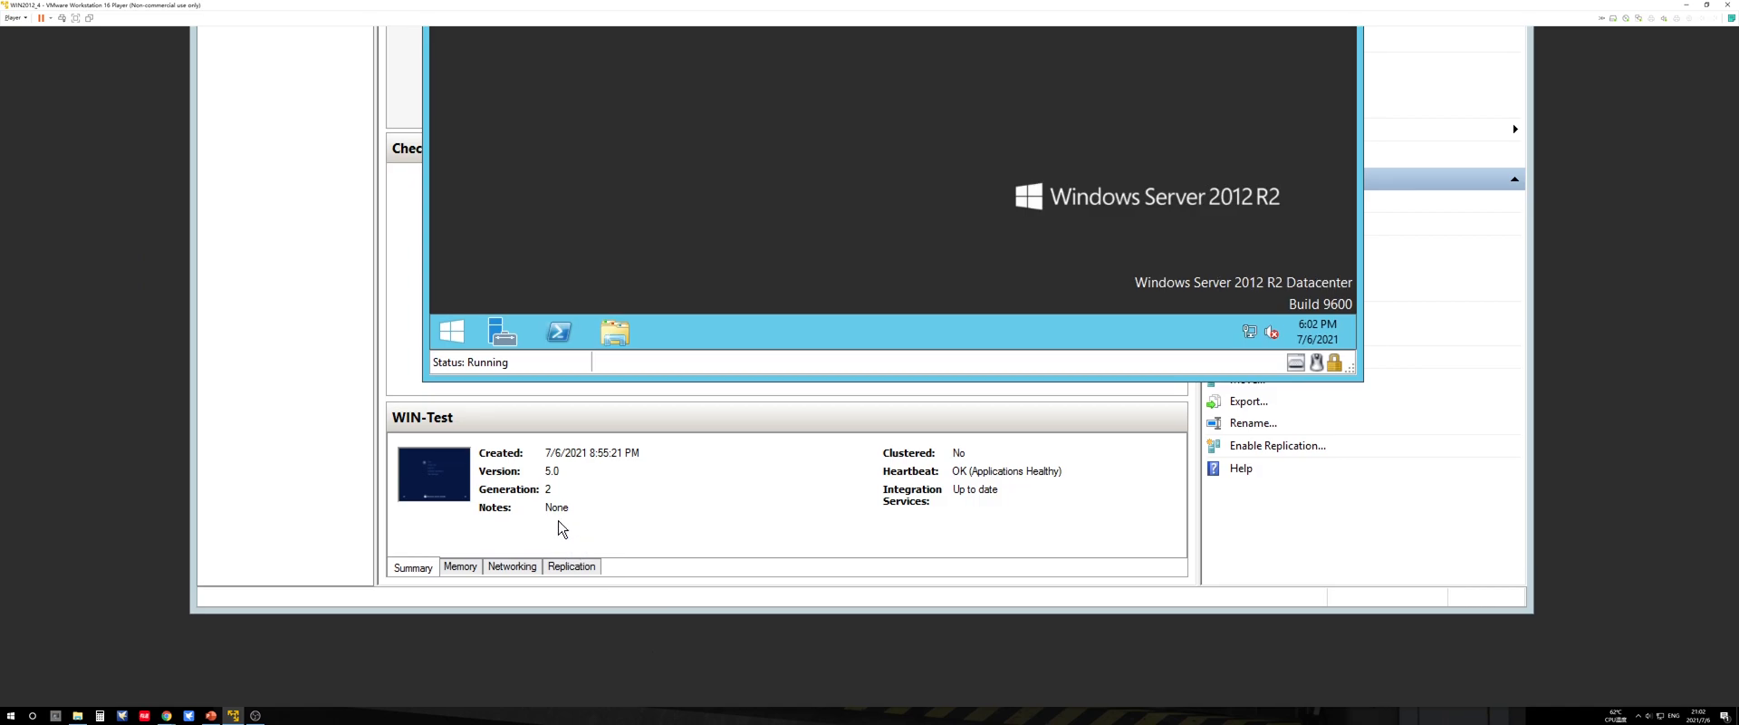
Step: Shut down the WIN-Test guest system with the reason Other (Unplanned)
left_click(455, 335)
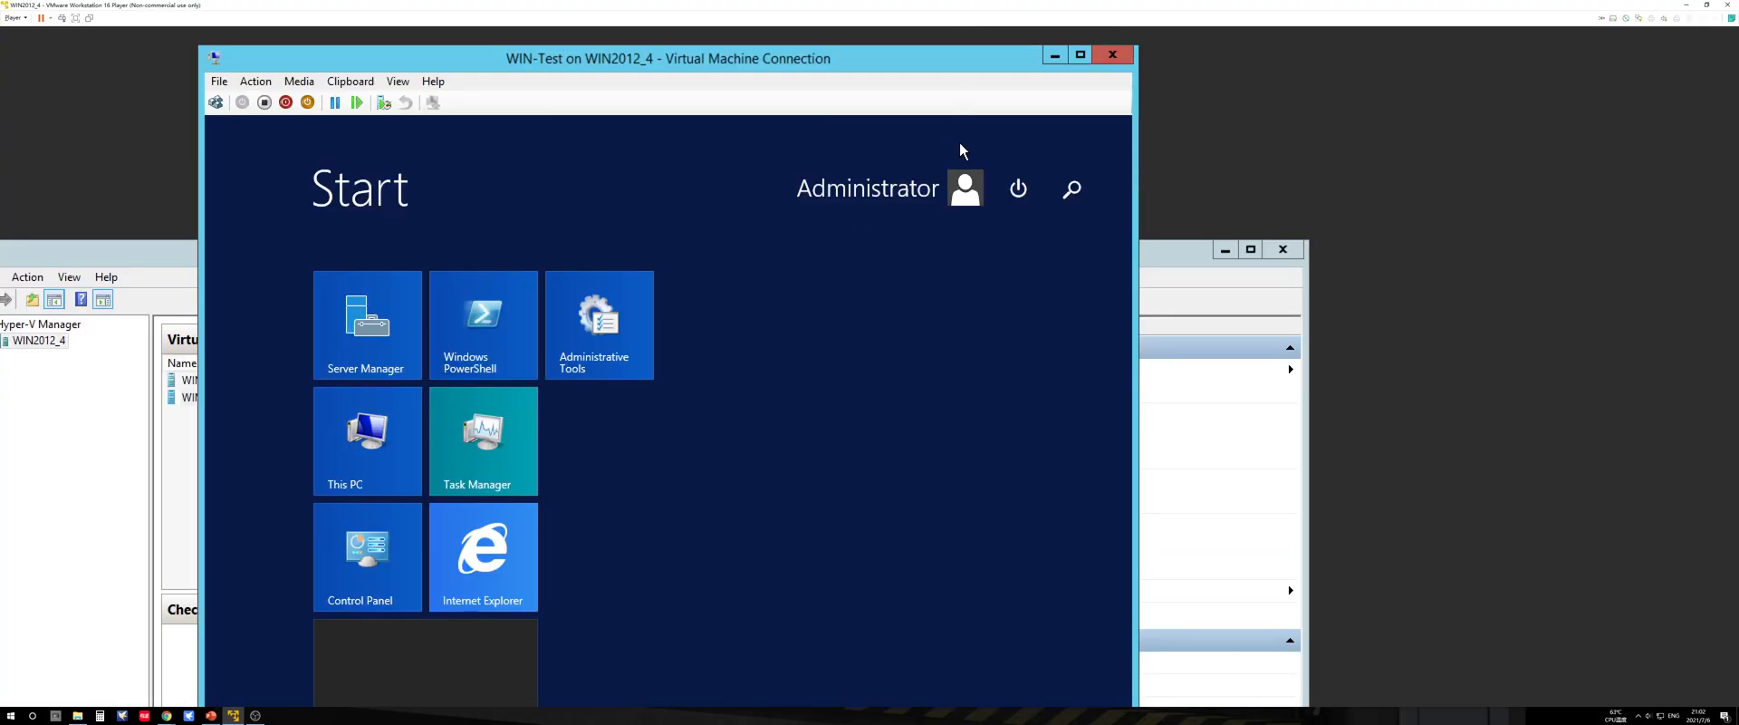
left_click(1010, 188)
left_click(1006, 241)
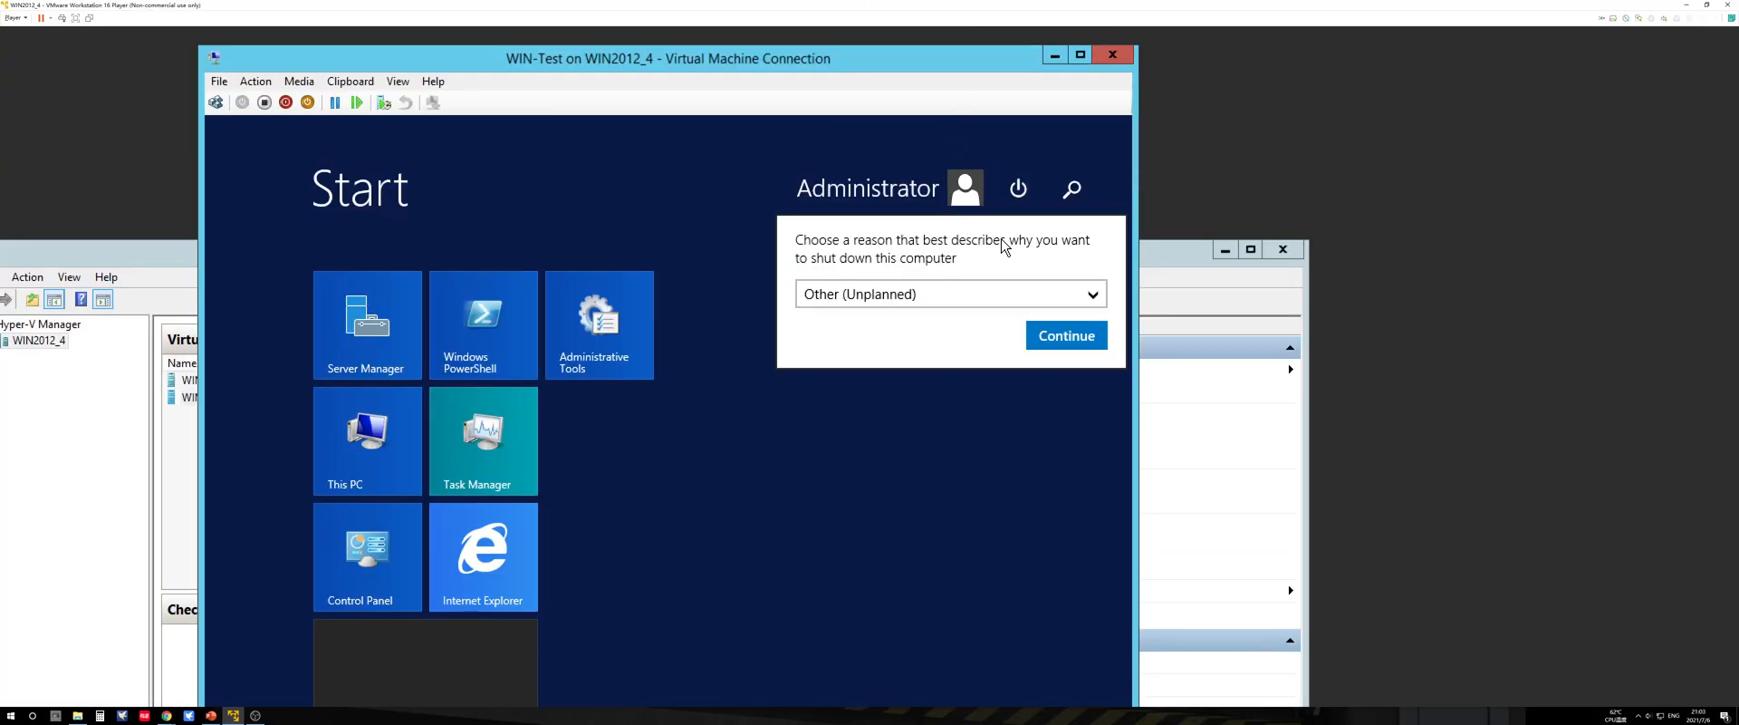
left_click(1044, 334)
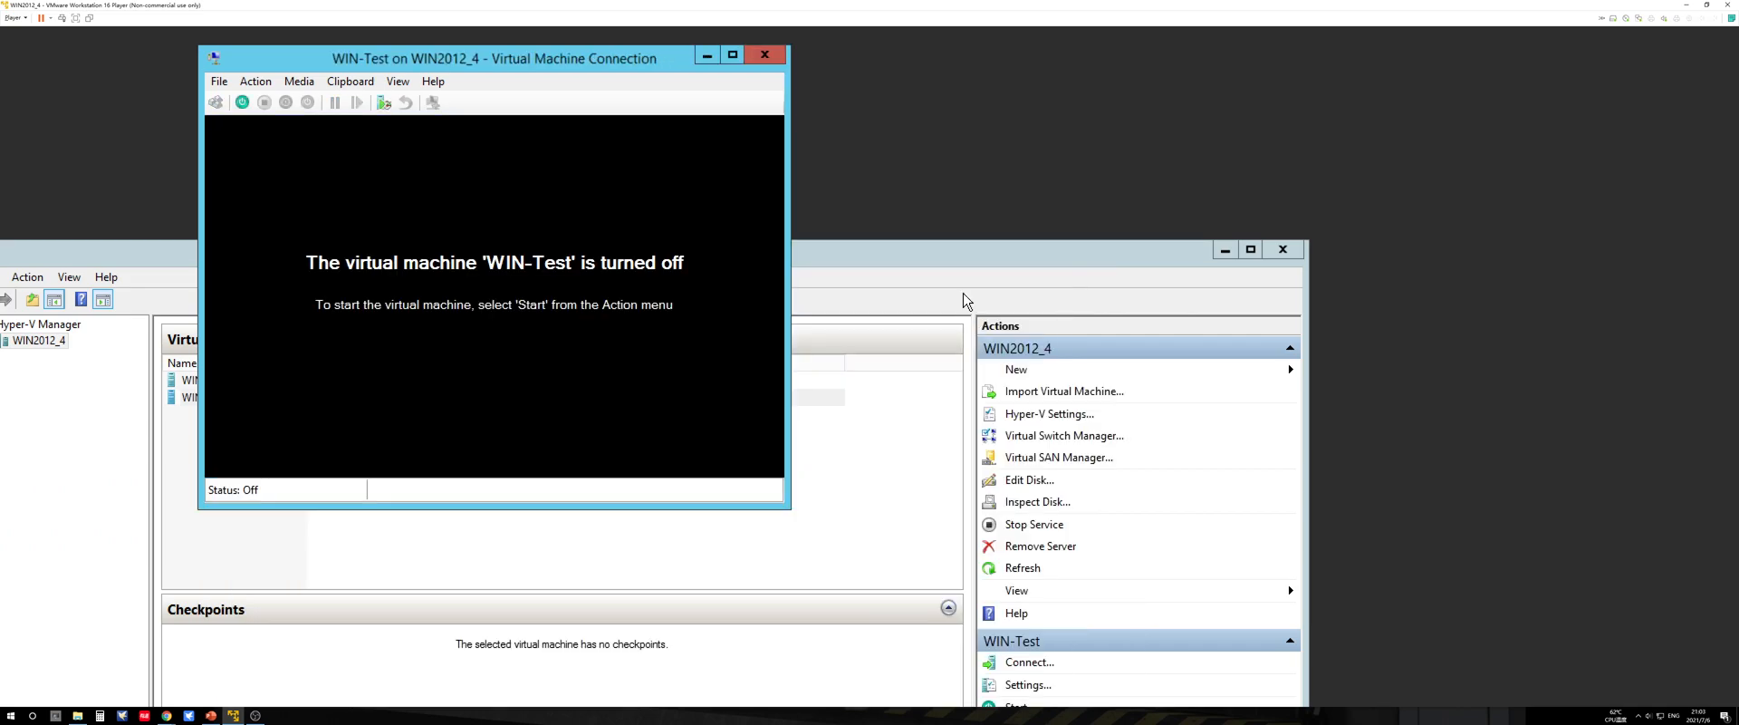
Step: Close the WIN-Test connection window and add a new hard drive to the SCSI controller in the WIN-Test settings
left_click(761, 52)
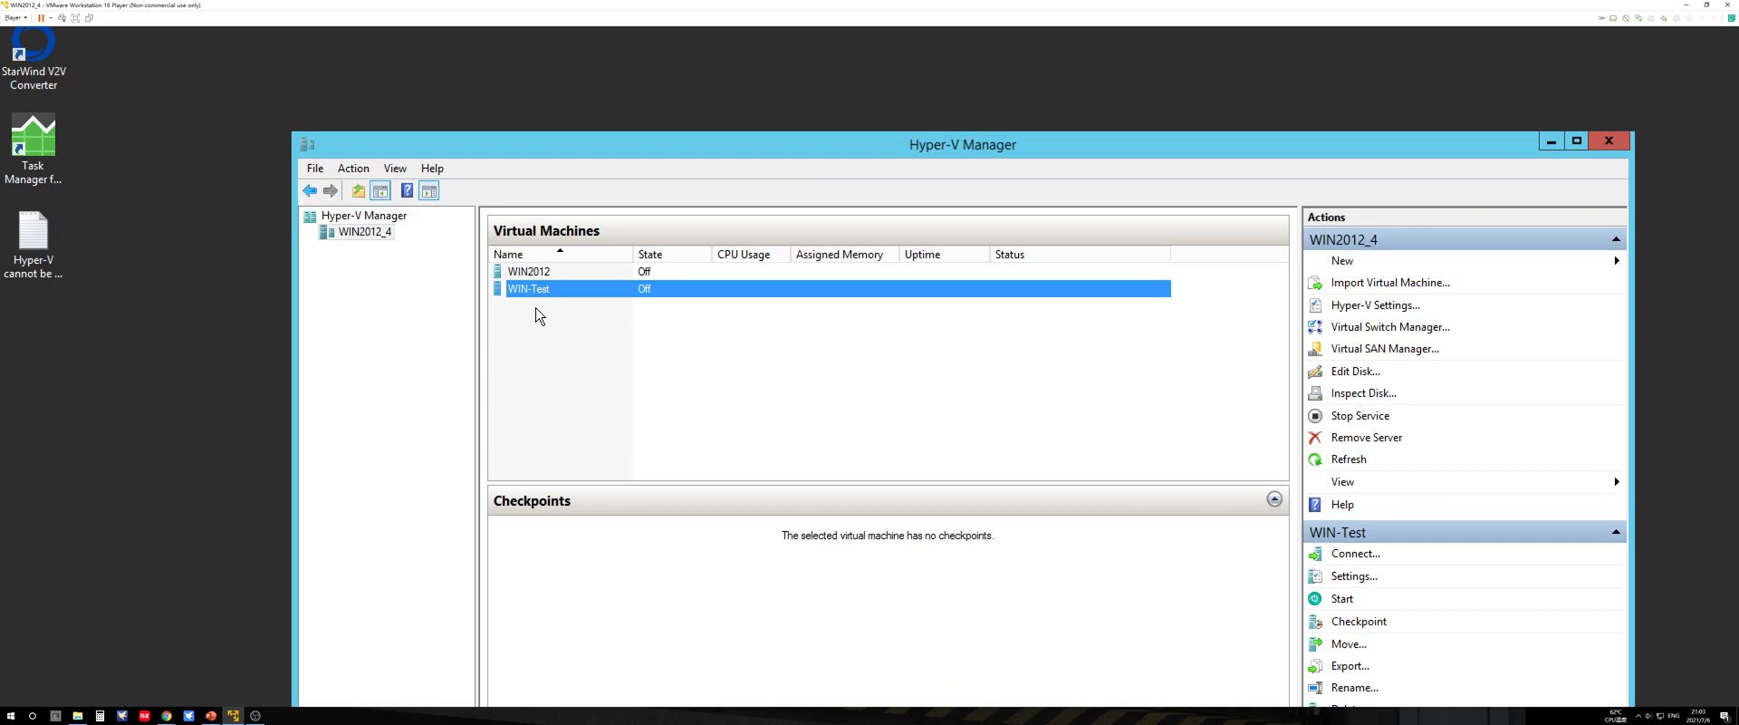
right_click(569, 296)
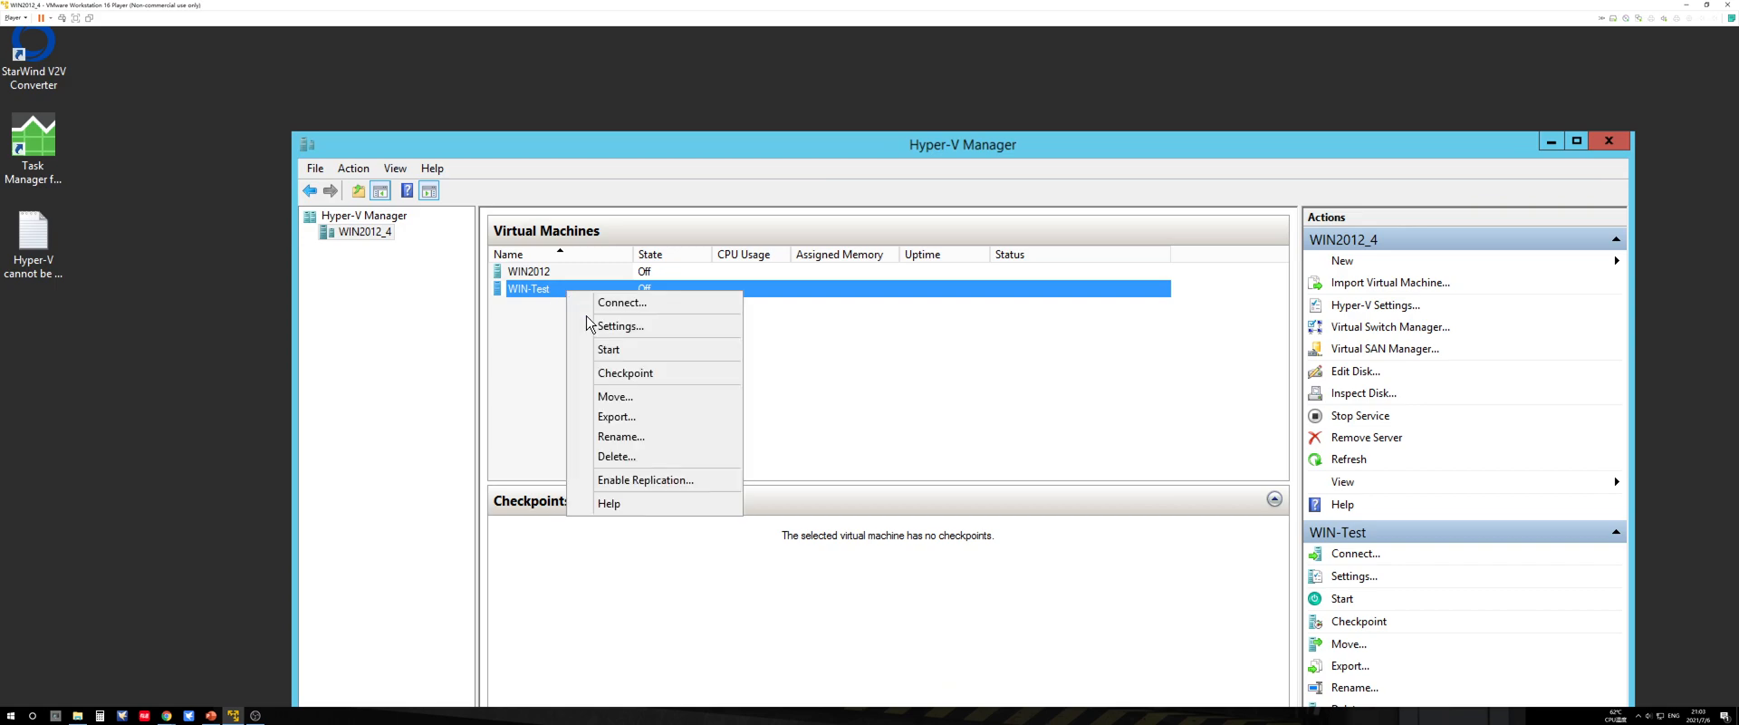
left_click(616, 328)
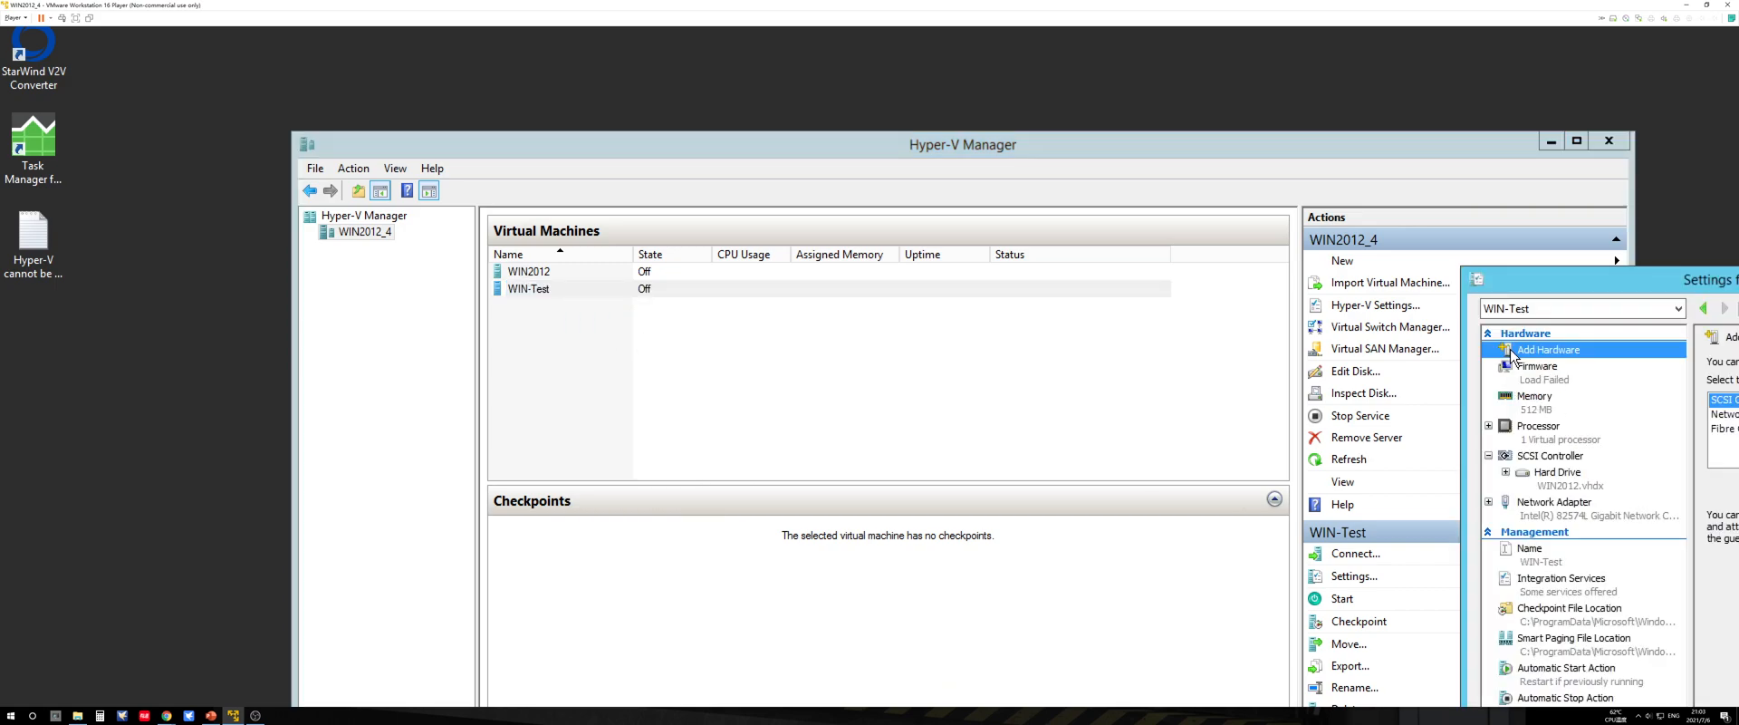
left_click_drag(1540, 279, 621, 67)
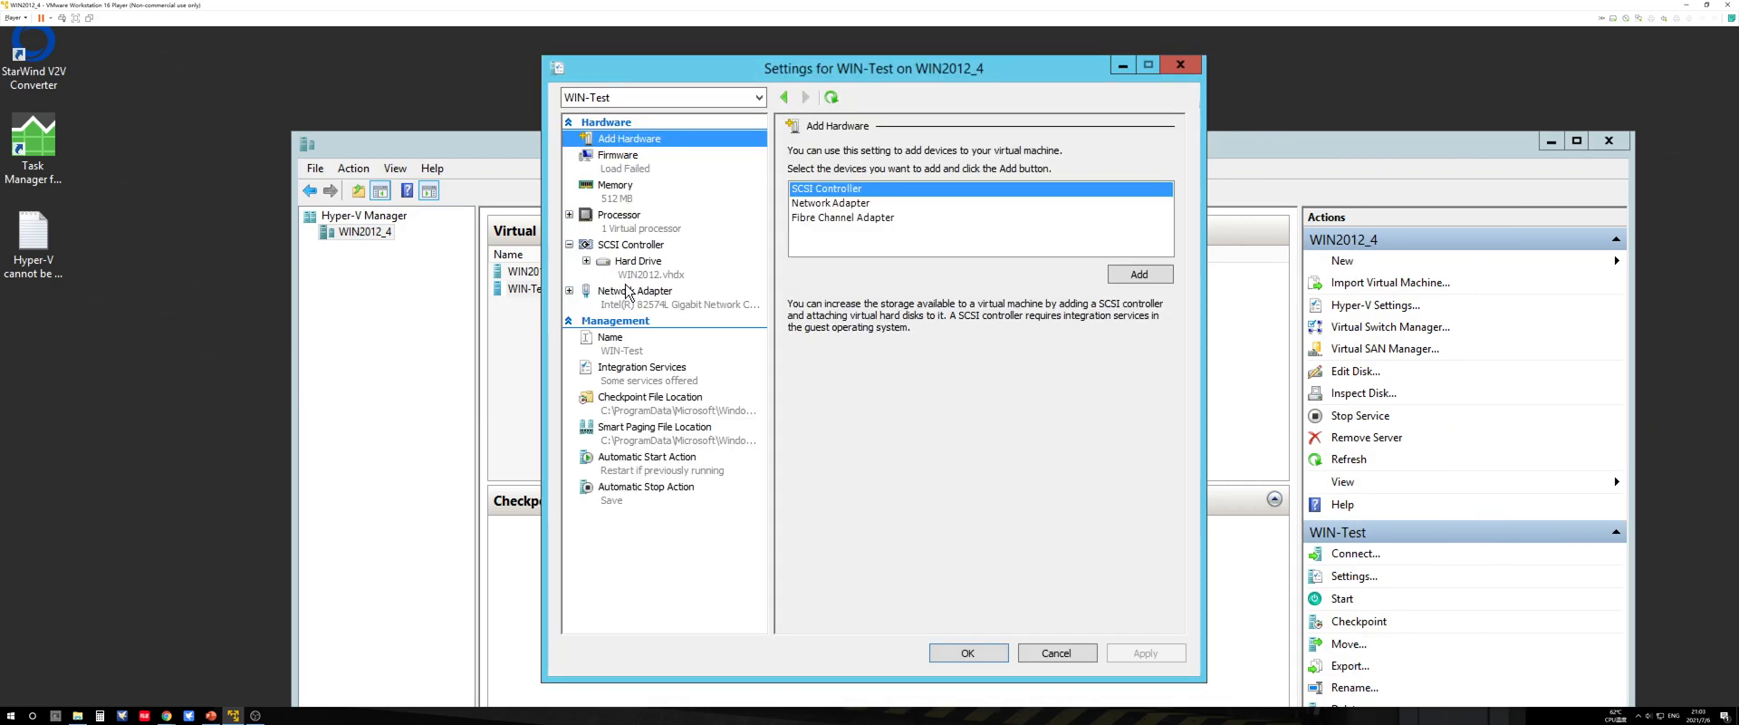
left_click(634, 245)
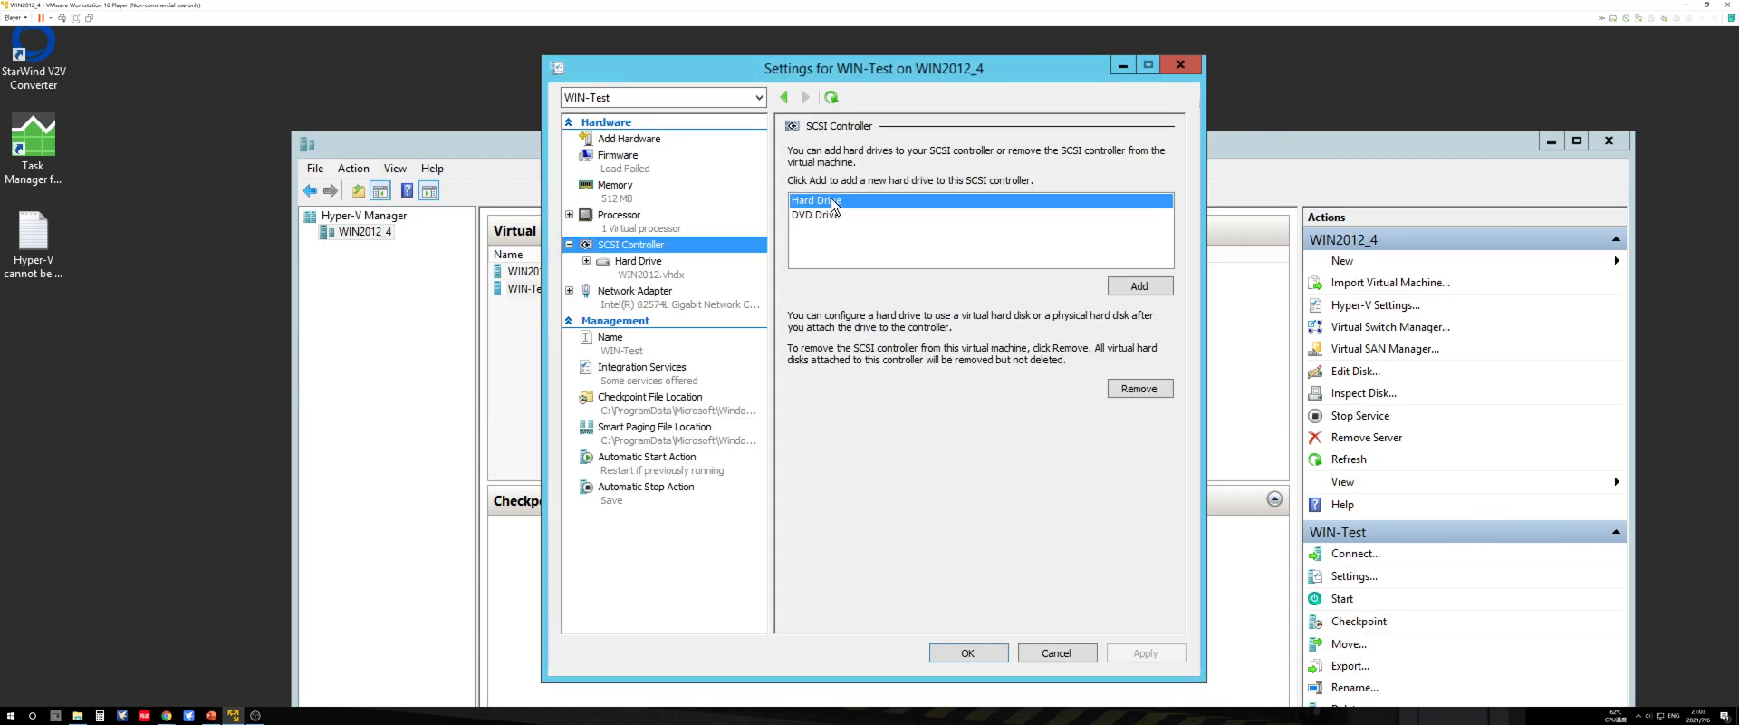
left_click(1139, 287)
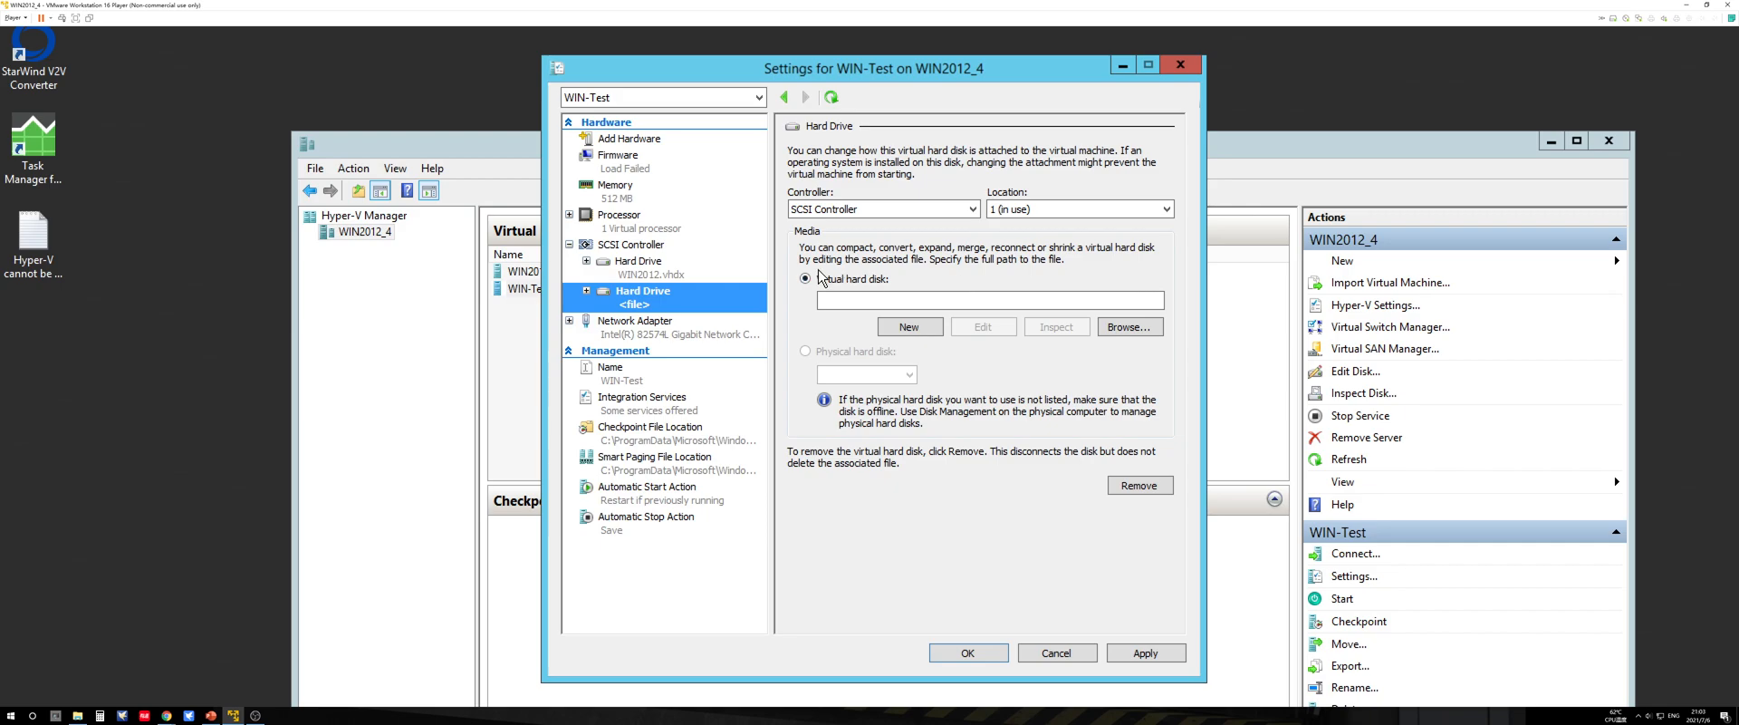
Step: Attach VHD-Test.vhdx from C:\Test\WIN2012\Virtual Hard Disks to the new hard drive and save the WIN-Test settings
left_click(1128, 327)
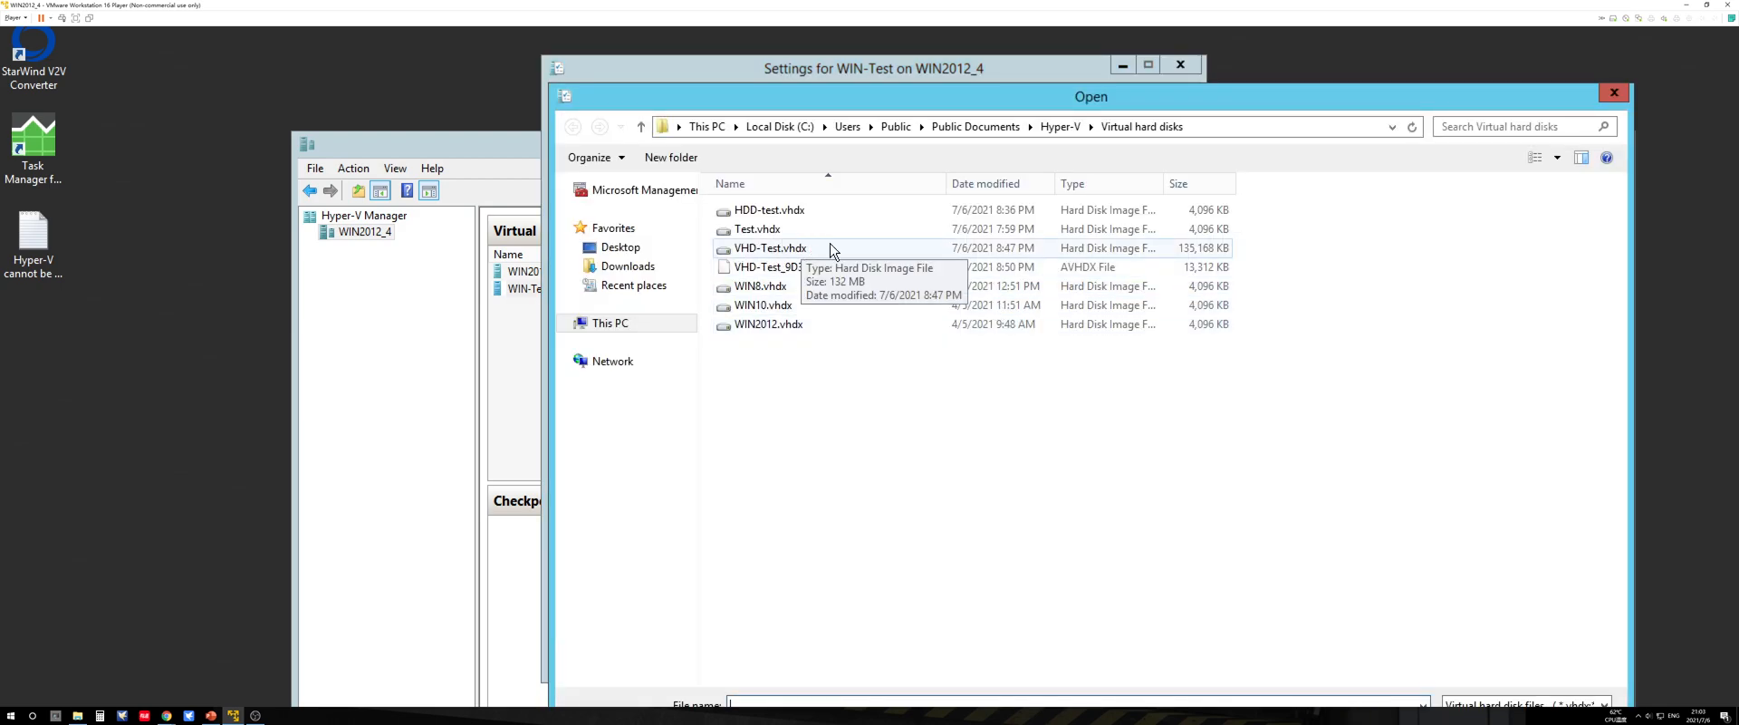
left_click(721, 129)
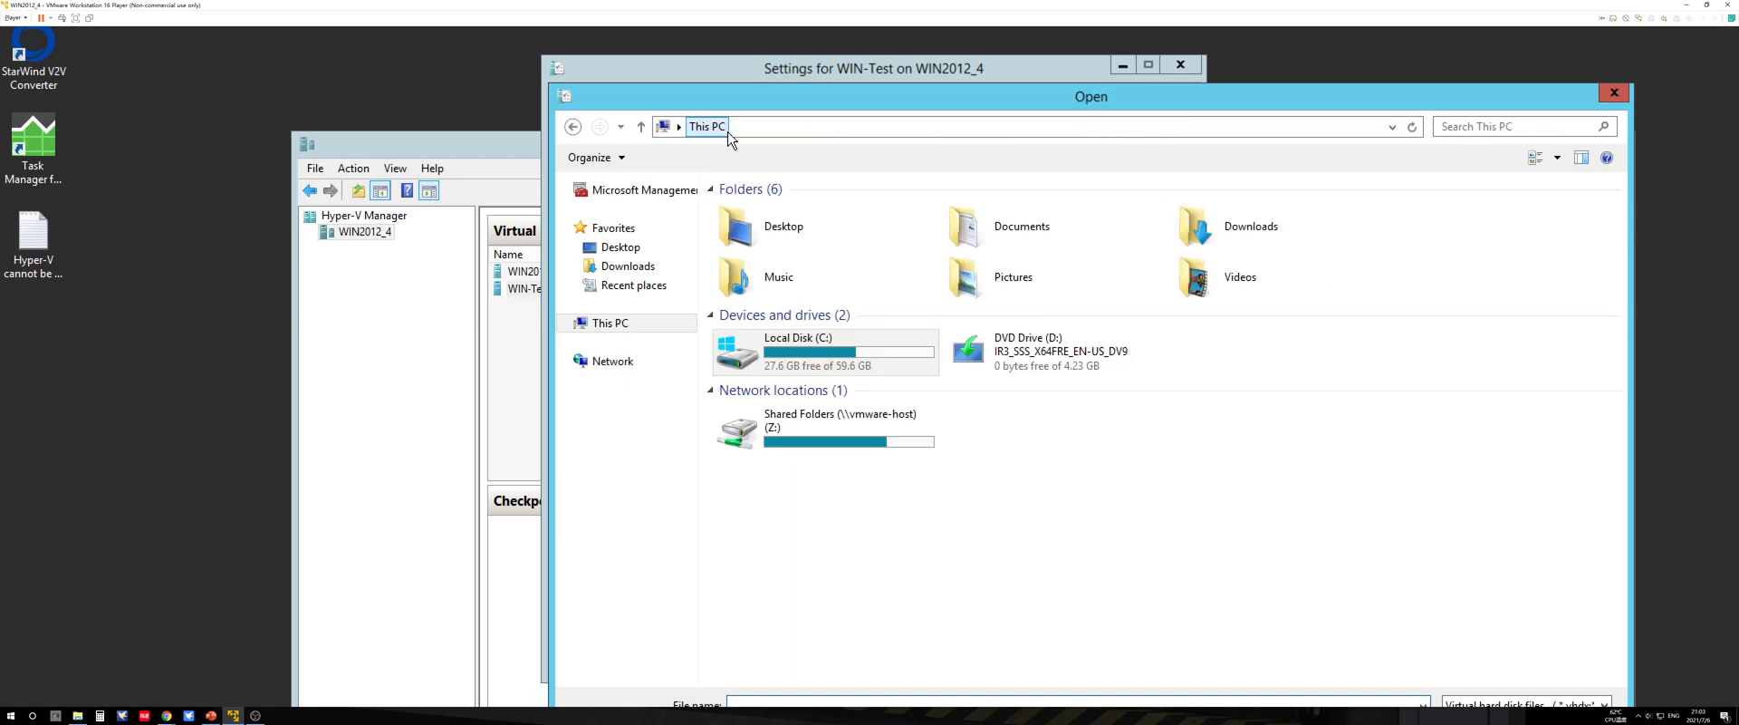
double_click(838, 341)
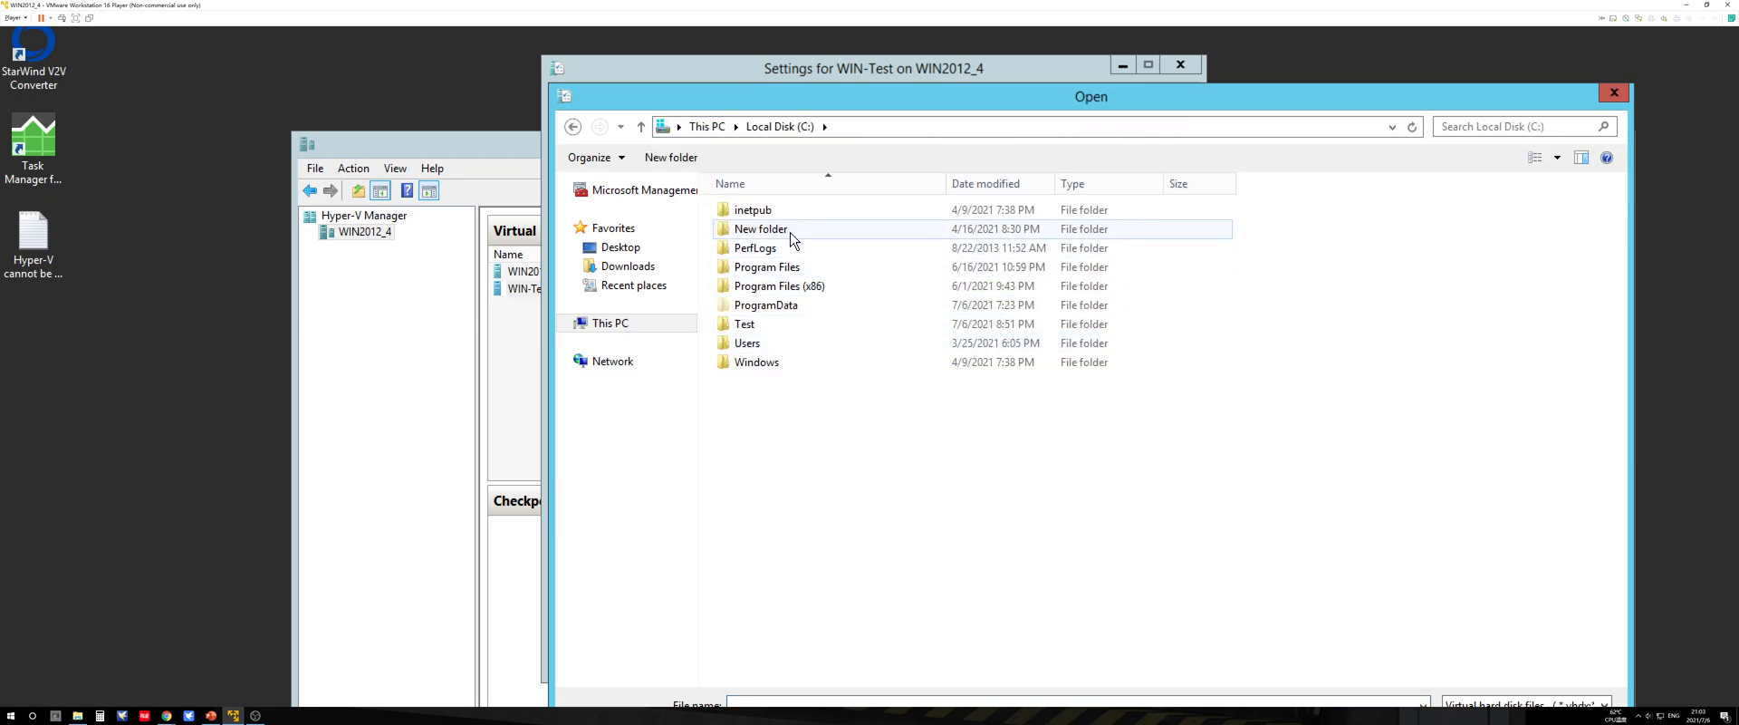
double_click(759, 321)
double_click(795, 216)
double_click(790, 229)
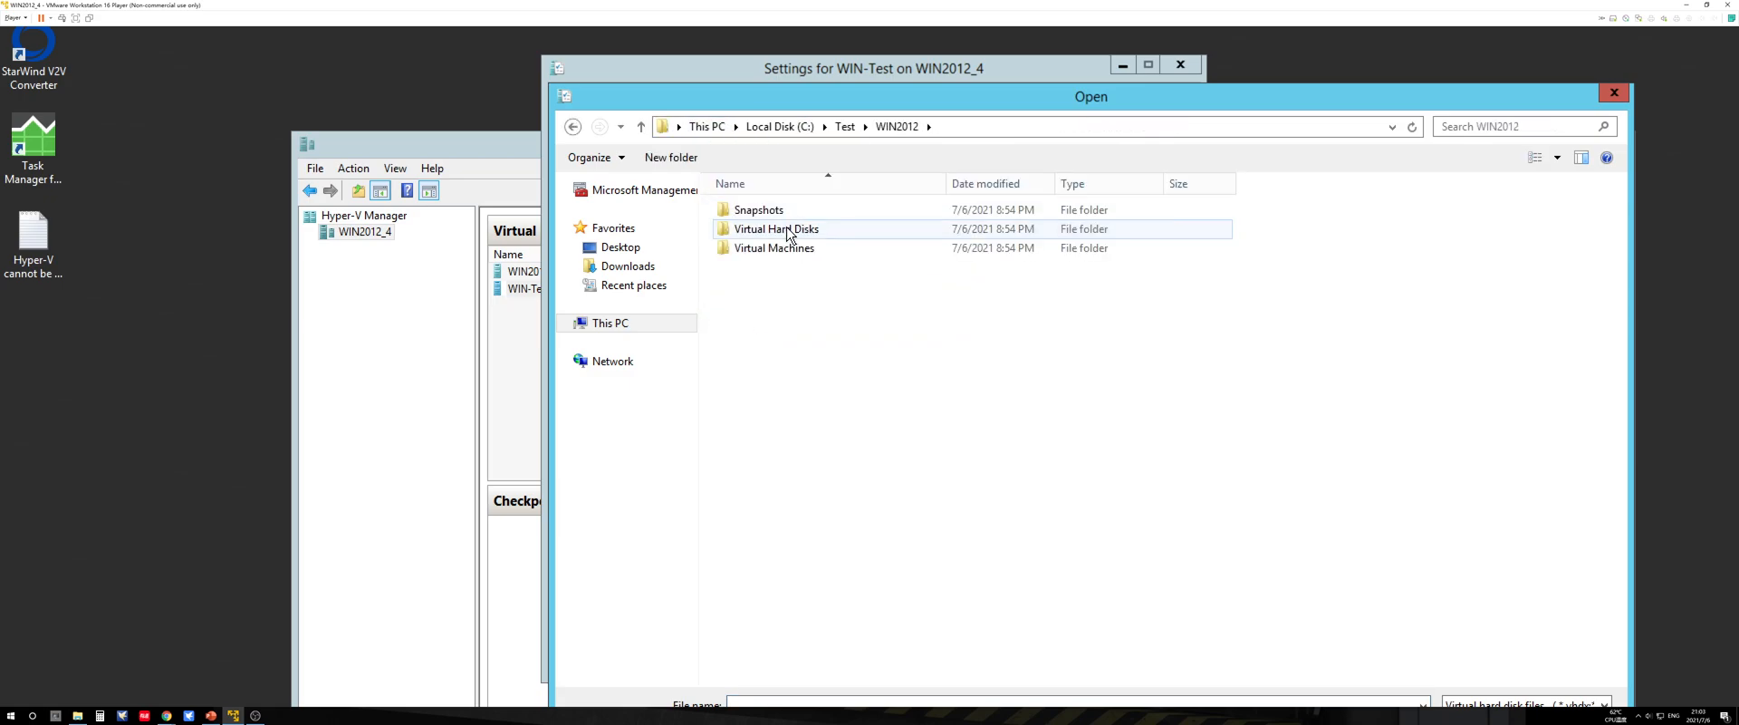
left_click(785, 211)
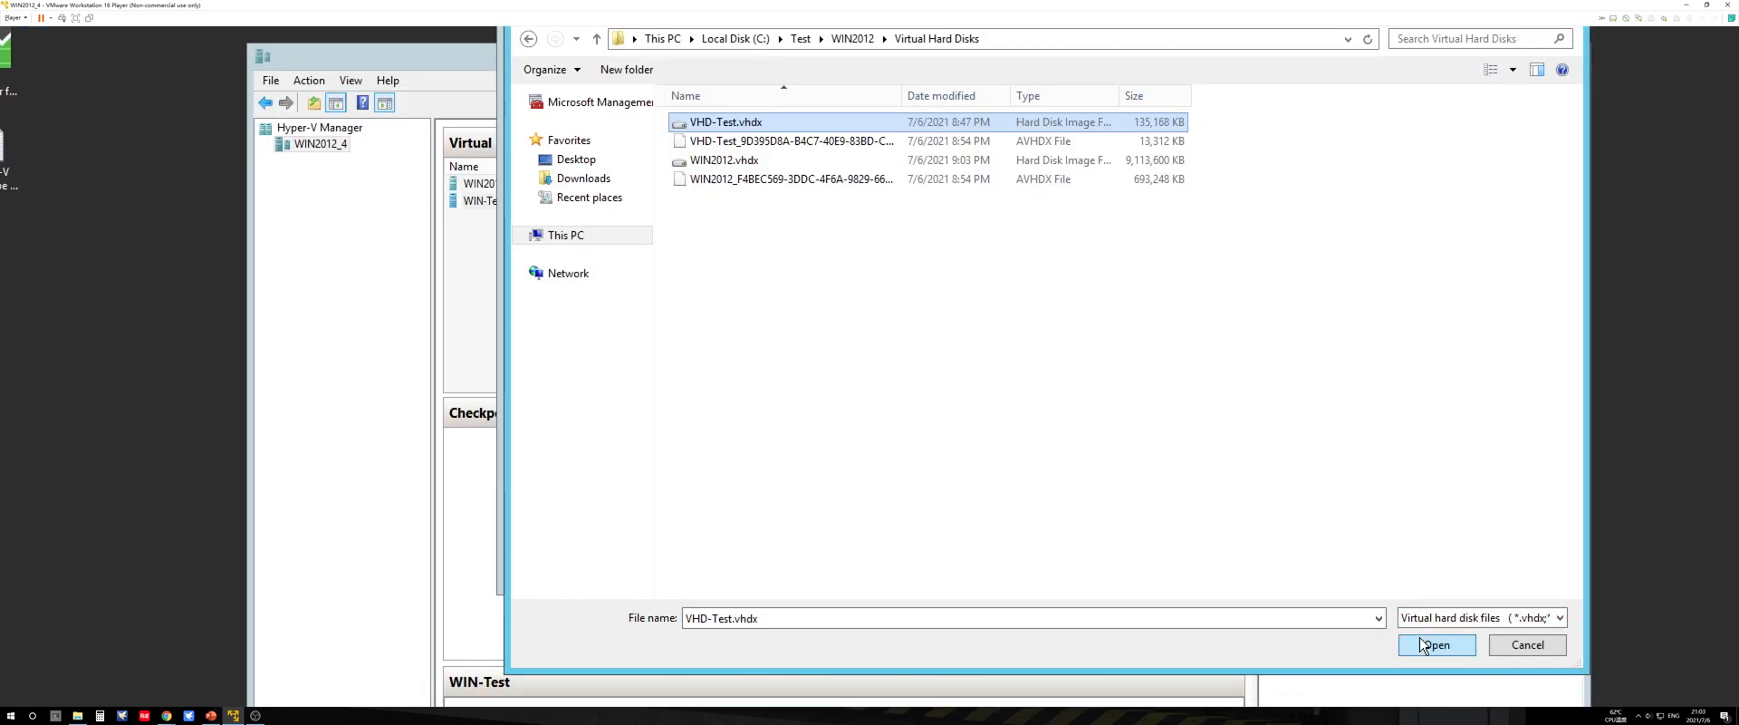
left_click(1436, 645)
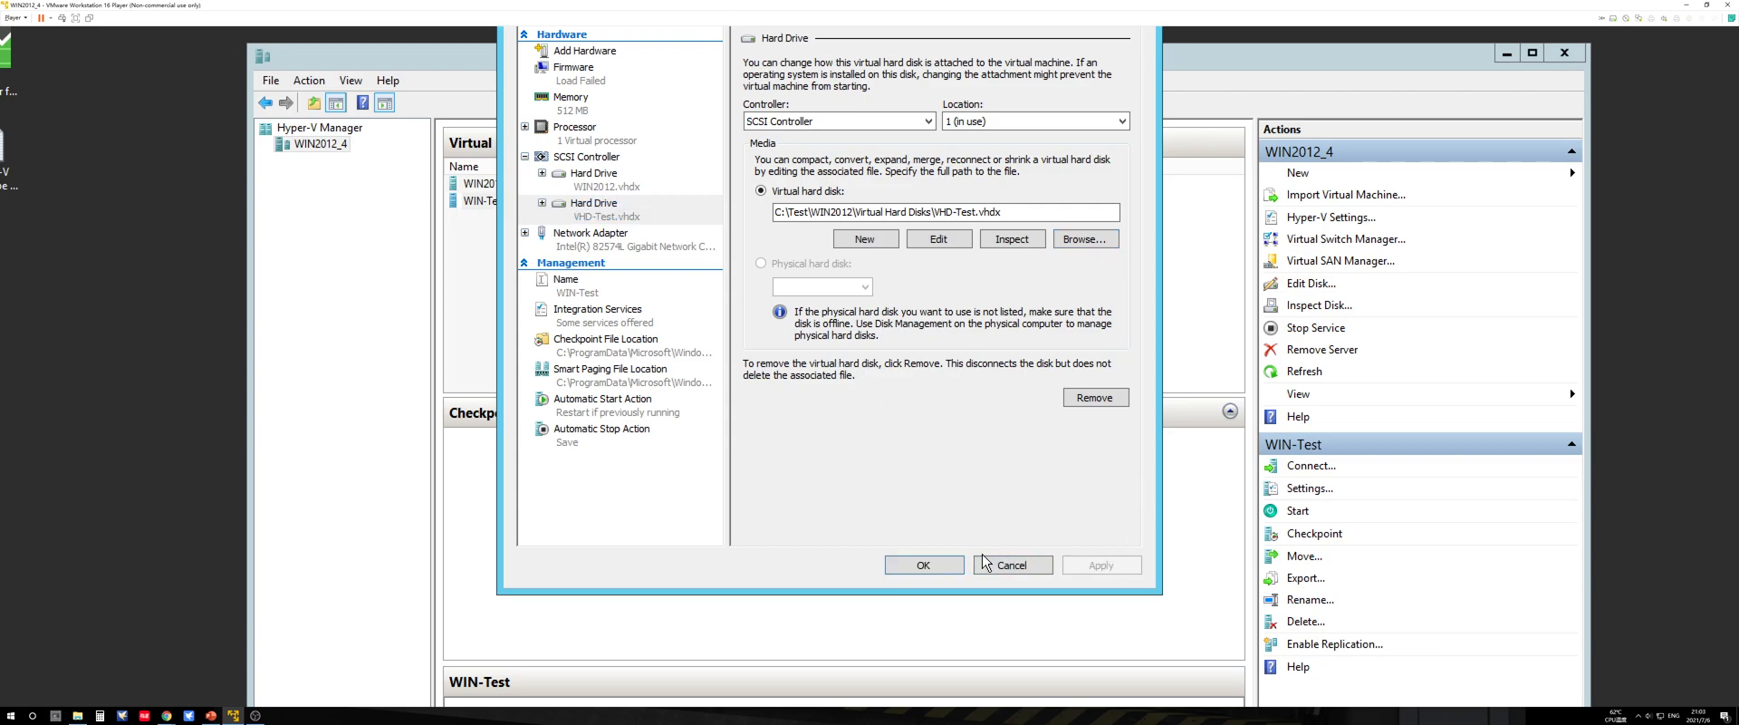
left_click(951, 565)
Step: Connect to the WIN-Test virtual machine and start it
right_click(571, 208)
left_click(598, 217)
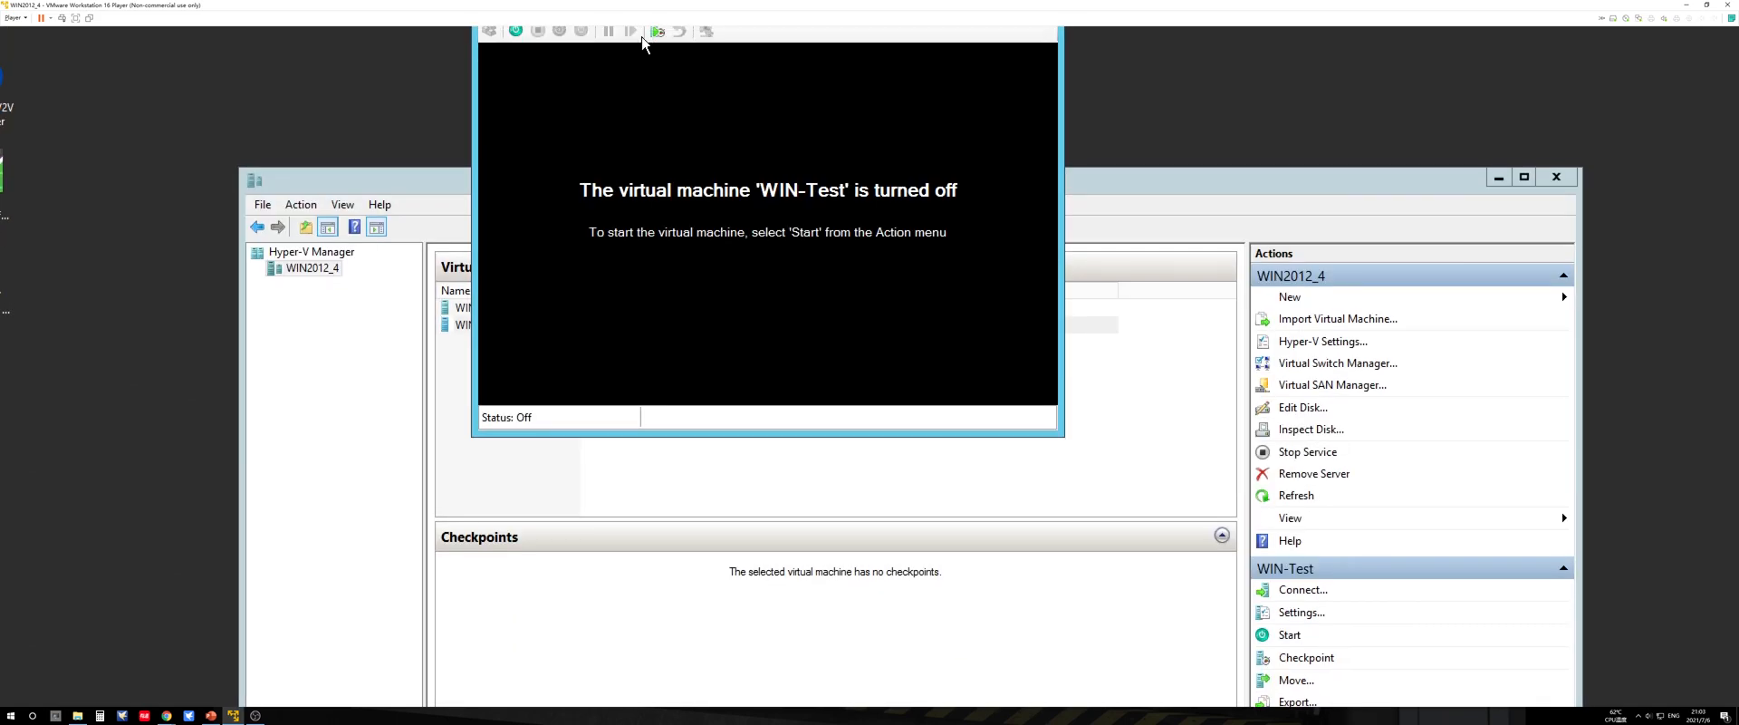
left_click(516, 31)
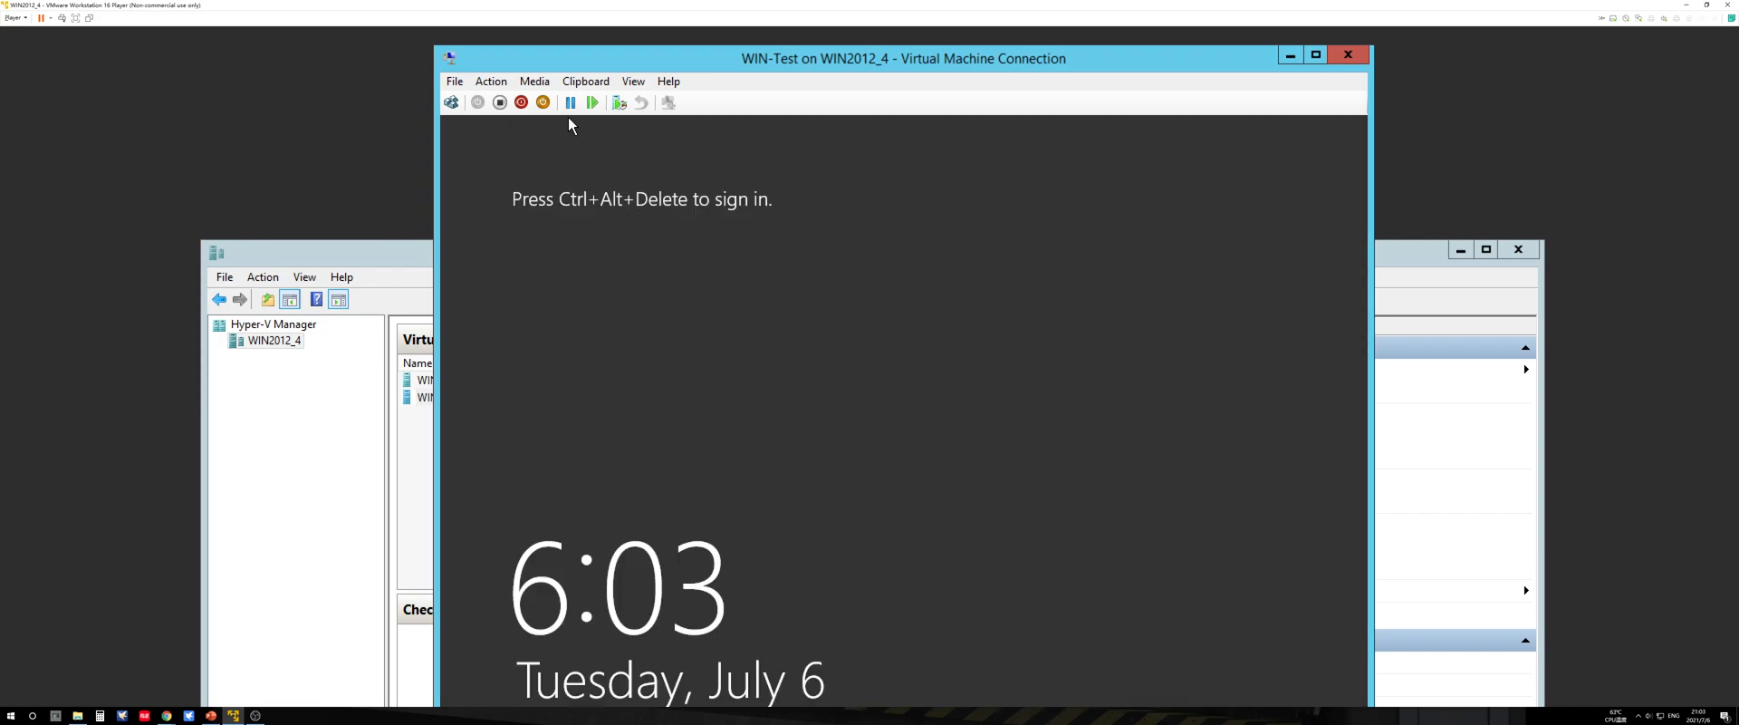
Step: Send Ctrl+Alt+Delete to WIN-Test and sign in as Administrator, re-entering the account password after the first attempt
left_click(491, 81)
left_click(504, 101)
type("********")
key("Return")
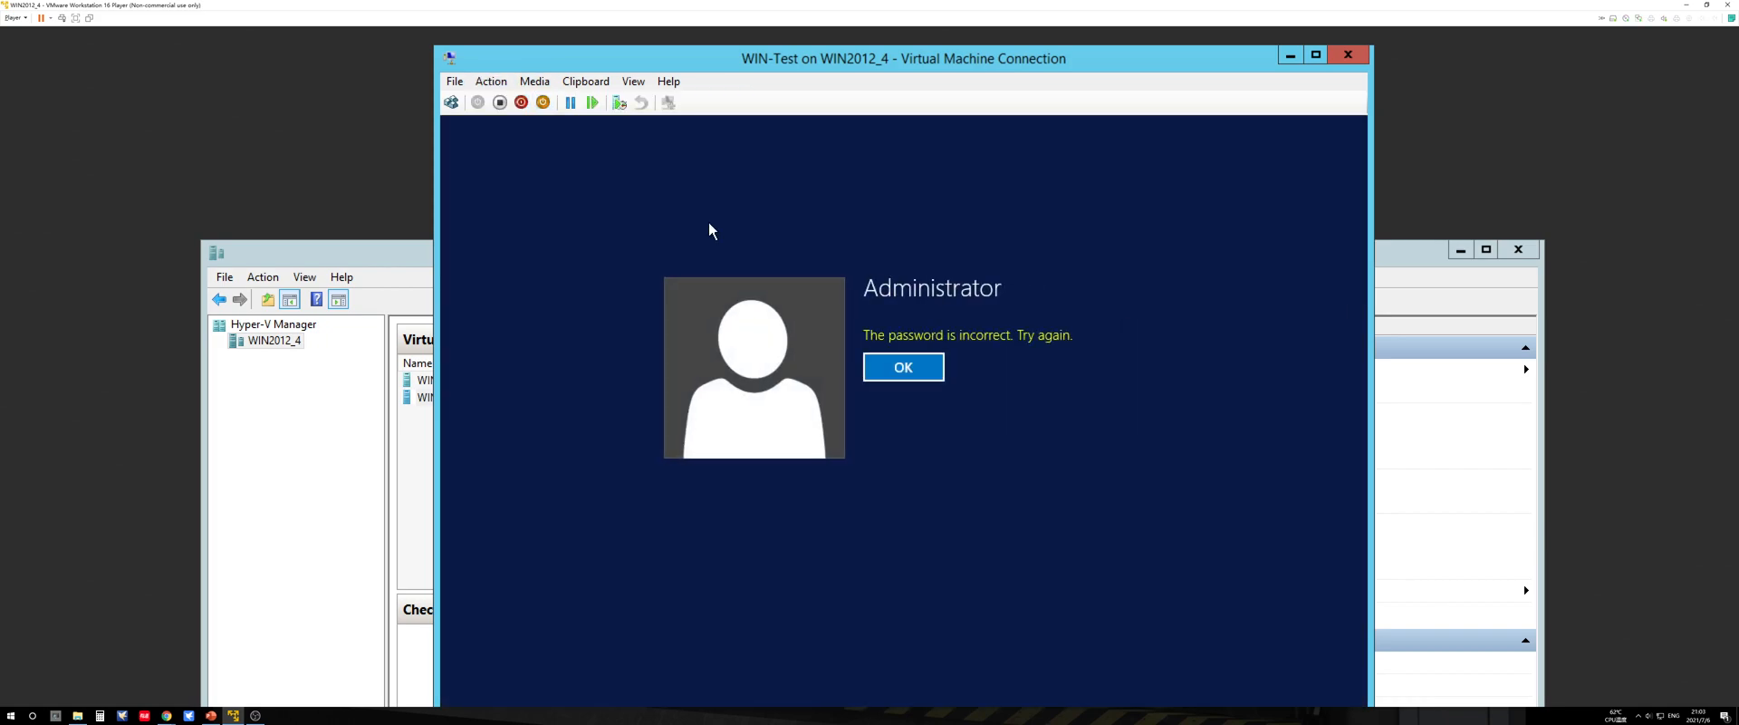
left_click(931, 365)
type("*")
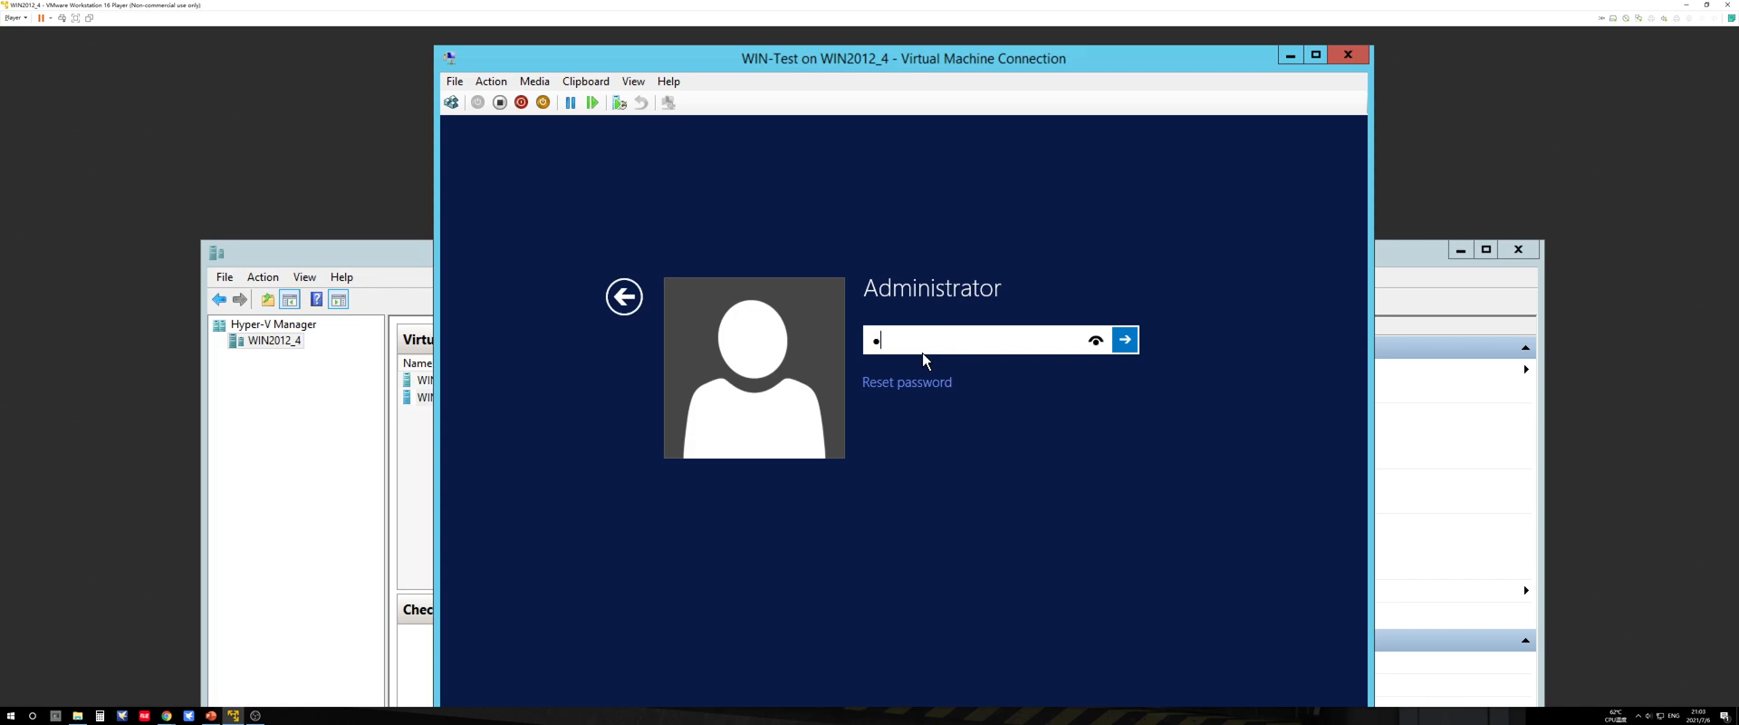
key("Return")
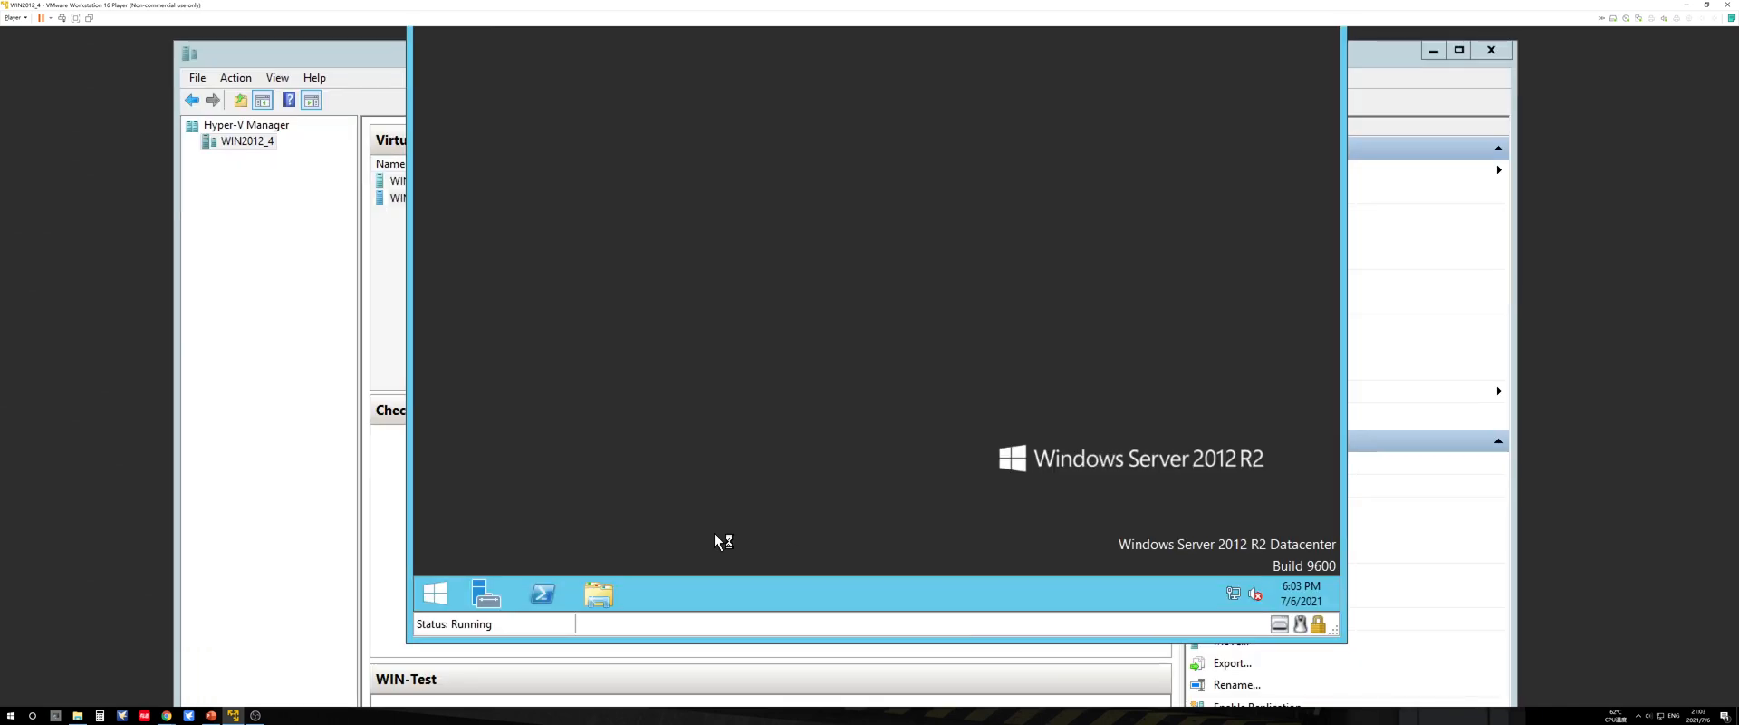
Step: Check the drives under This PC inside WIN-Test, and open diskmgmt.msc in an enlarged window
left_click(599, 594)
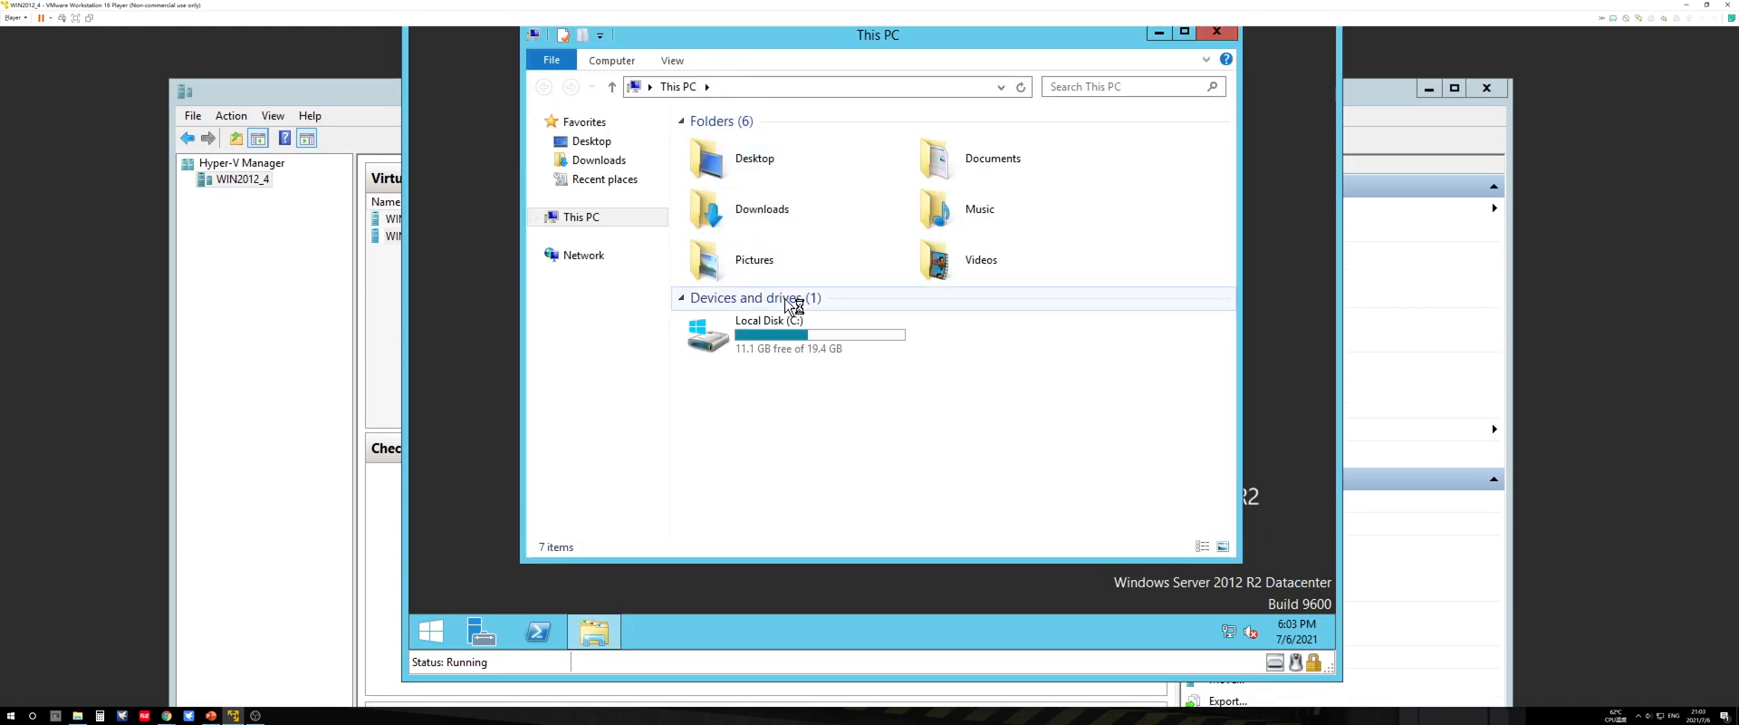
left_click(1217, 36)
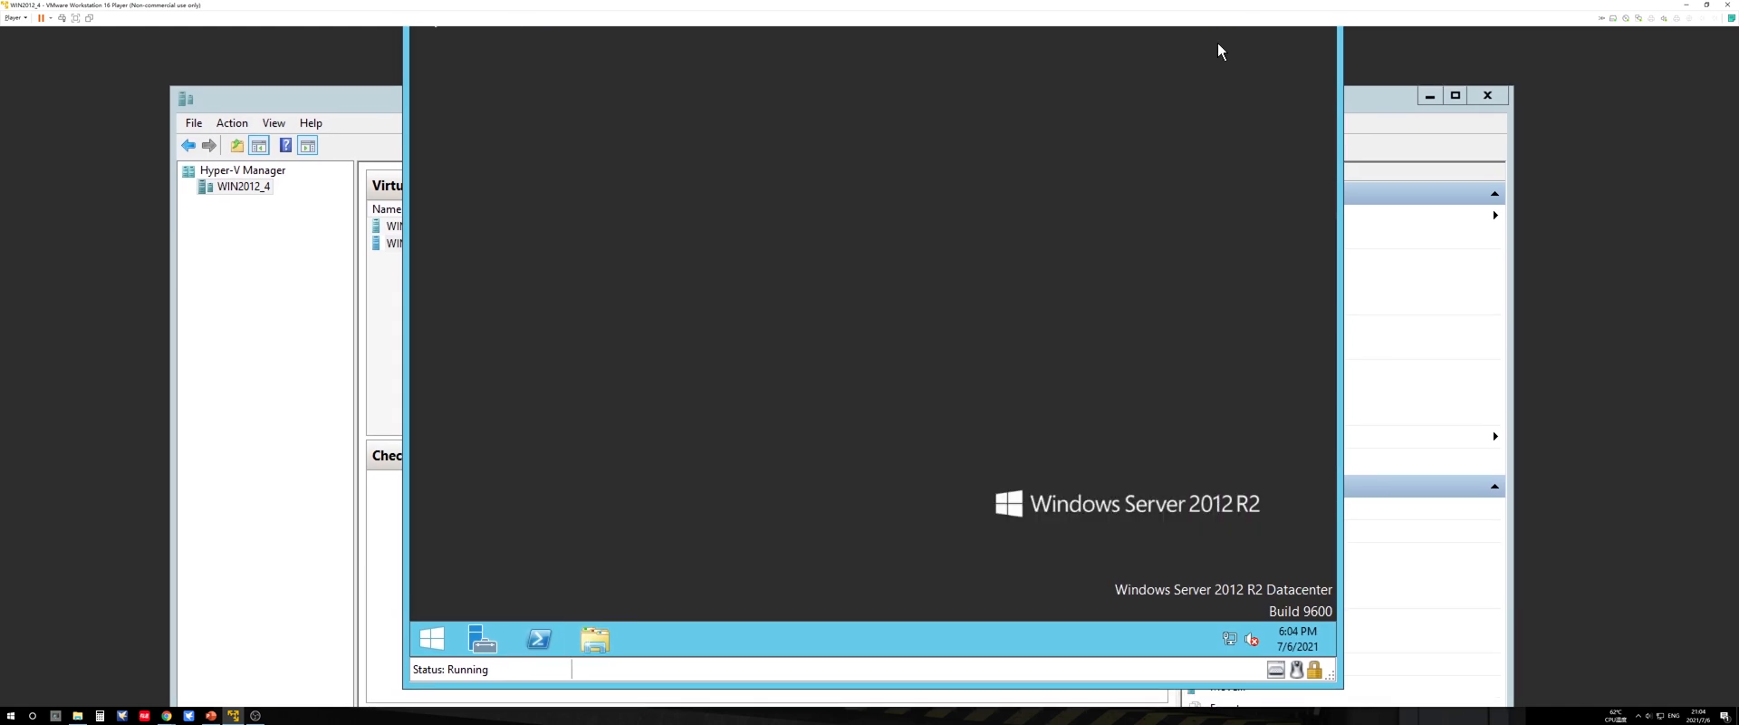
key("super+r")
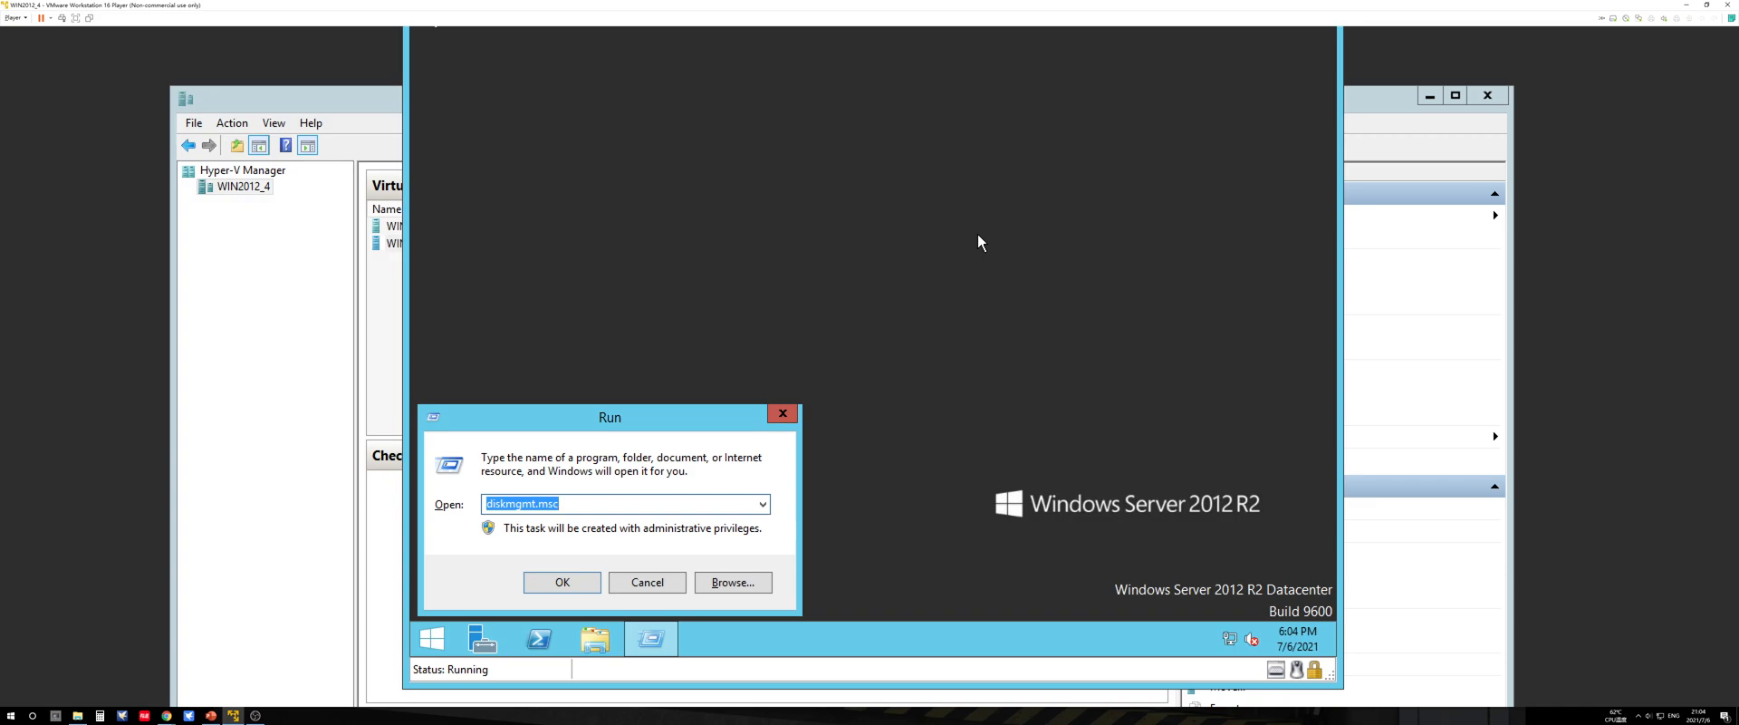
key("Return")
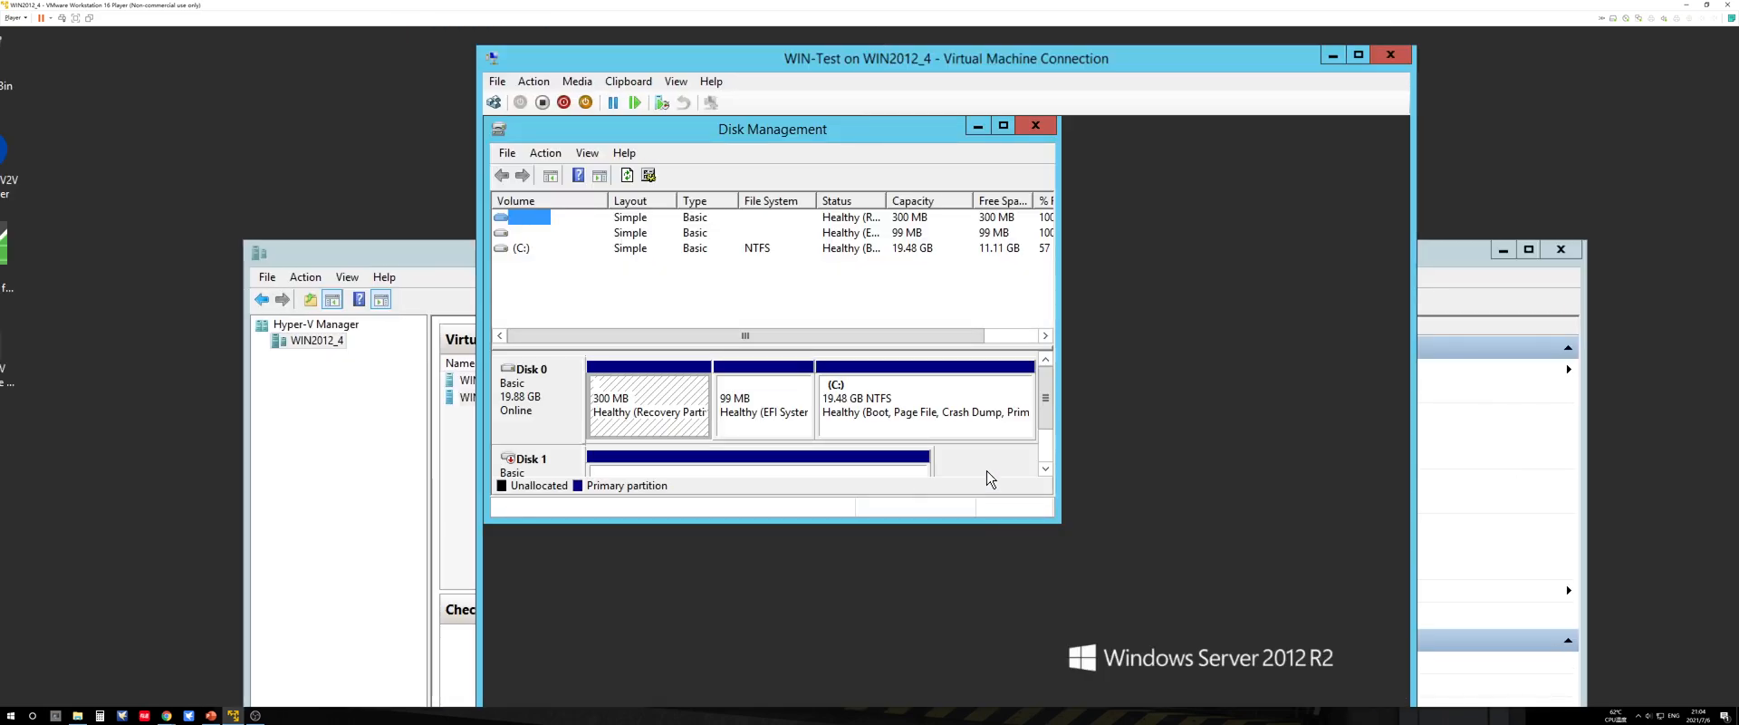
left_click(988, 472)
left_click_drag(1060, 523, 1155, 585)
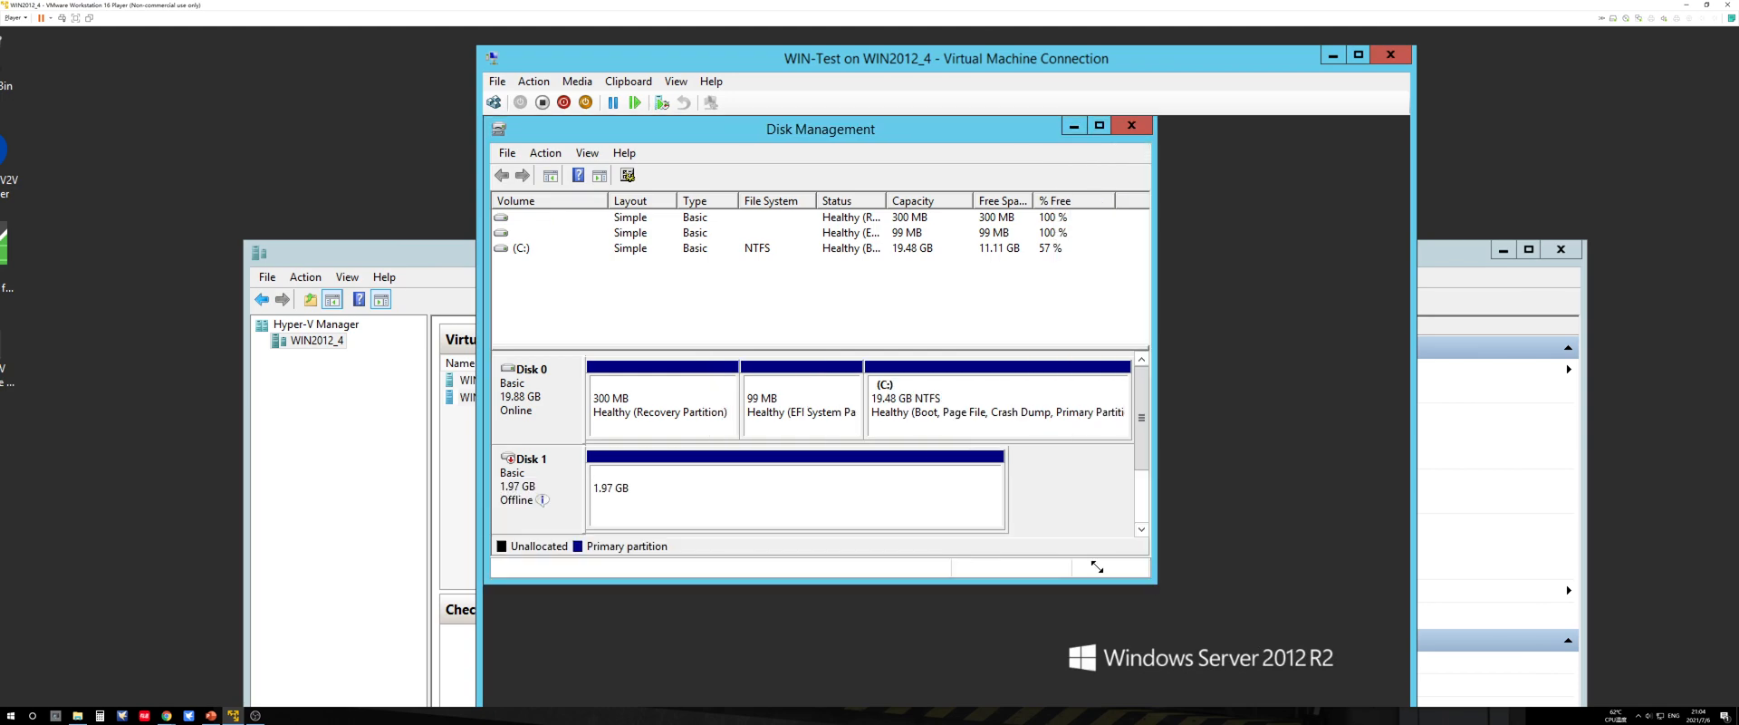
Step: Bring the offline Disk 1 online in Disk Management
mouse_move(543, 503)
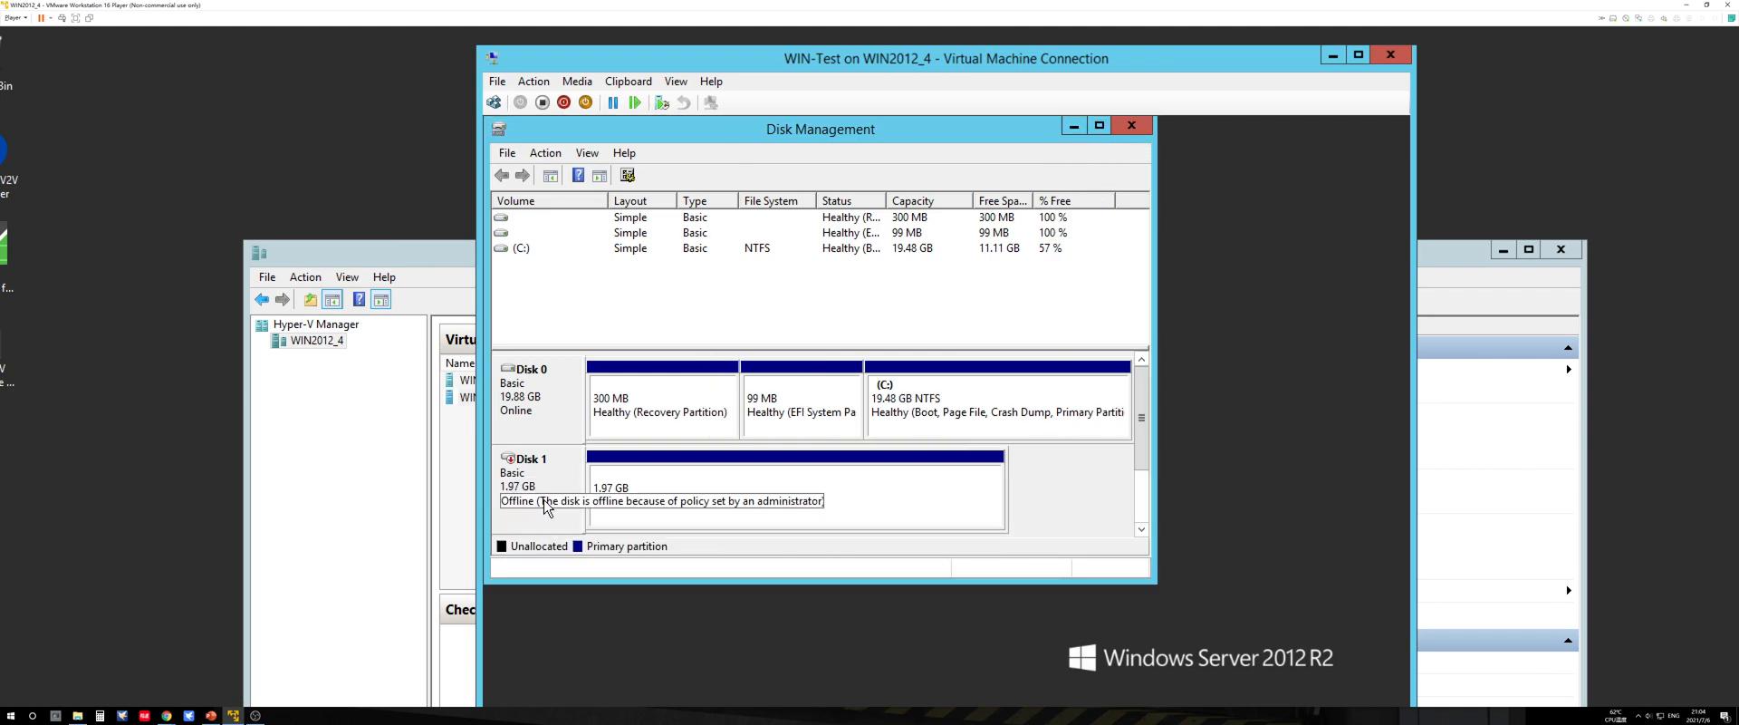
right_click(563, 464)
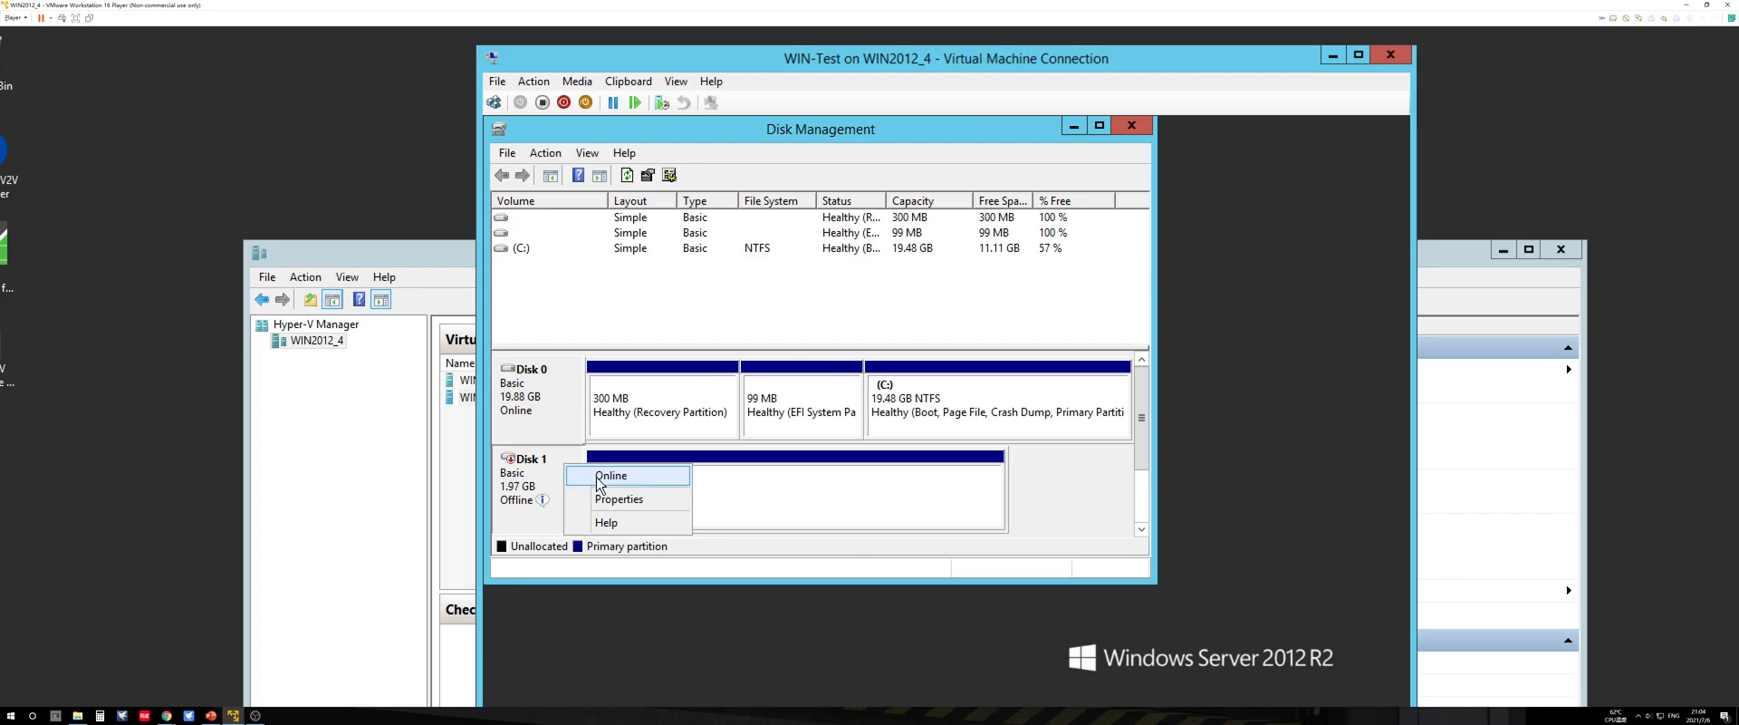
left_click(589, 472)
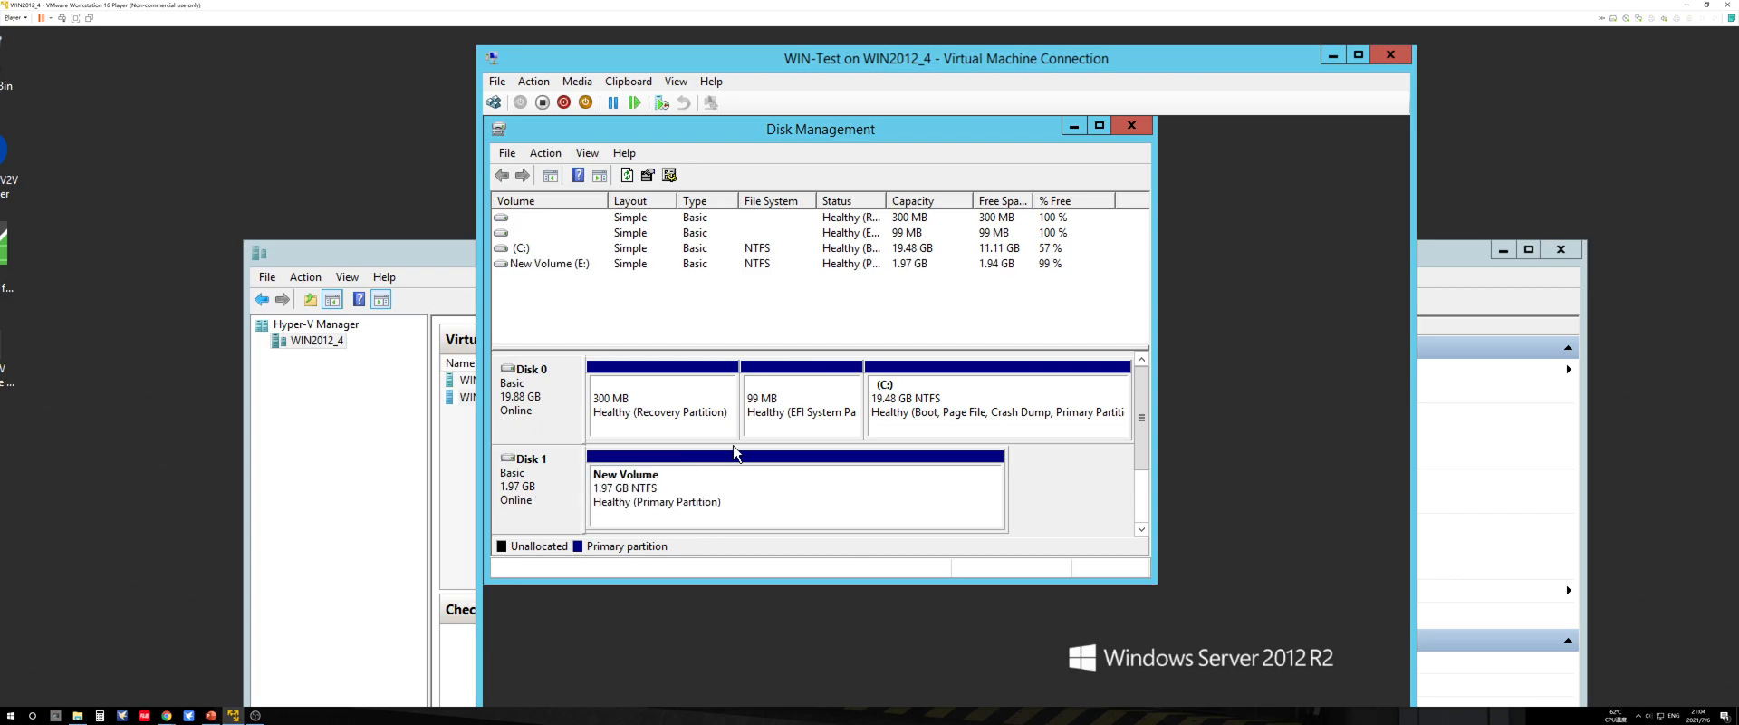
Step: Minimize Disk Management and inspect the New Volume (E:) drive under This PC inside WIN-Test
left_click(1076, 129)
left_click(720, 498)
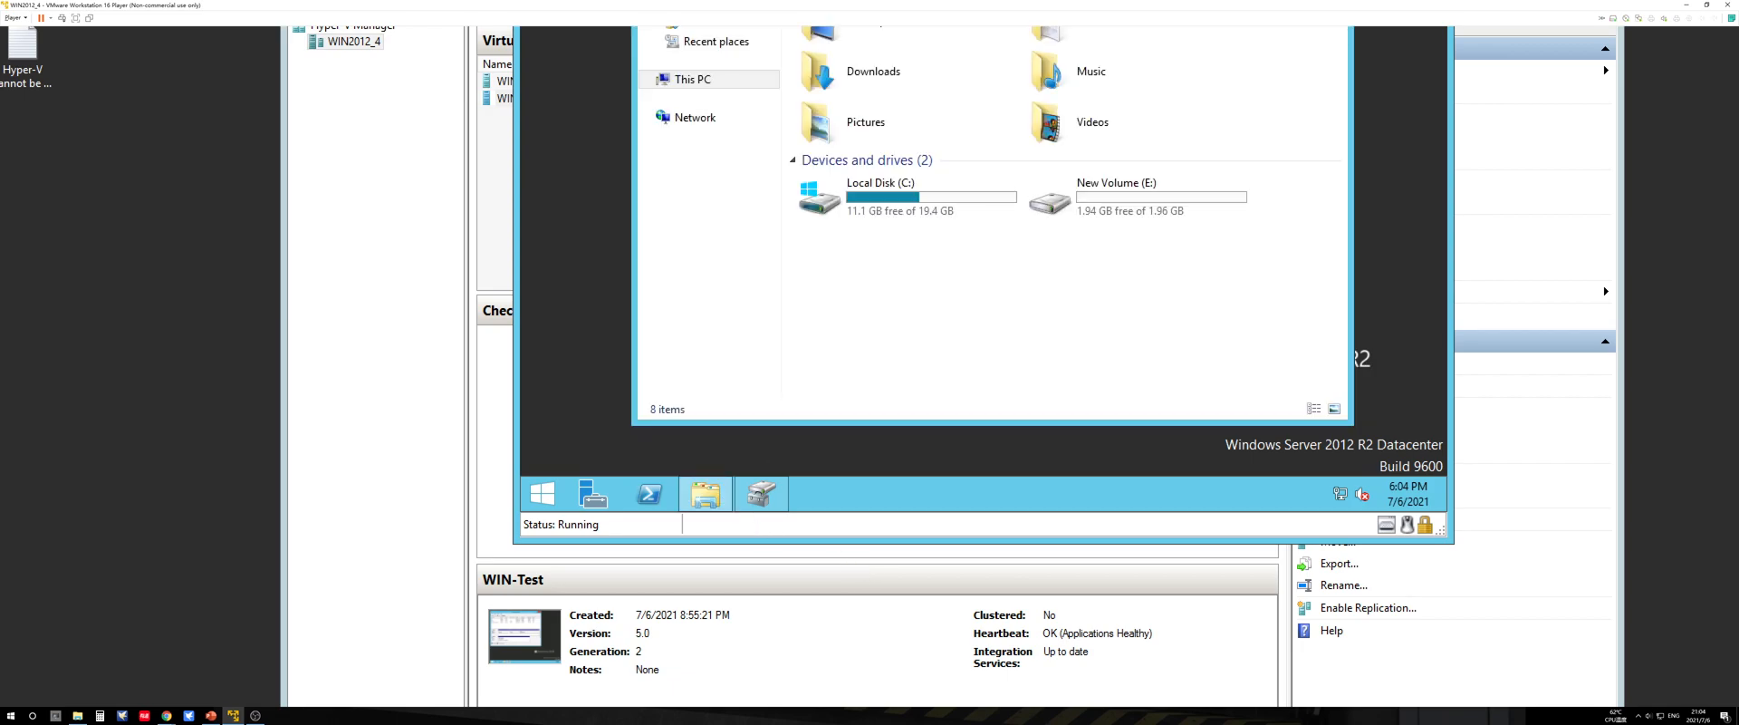
left_click(1091, 471)
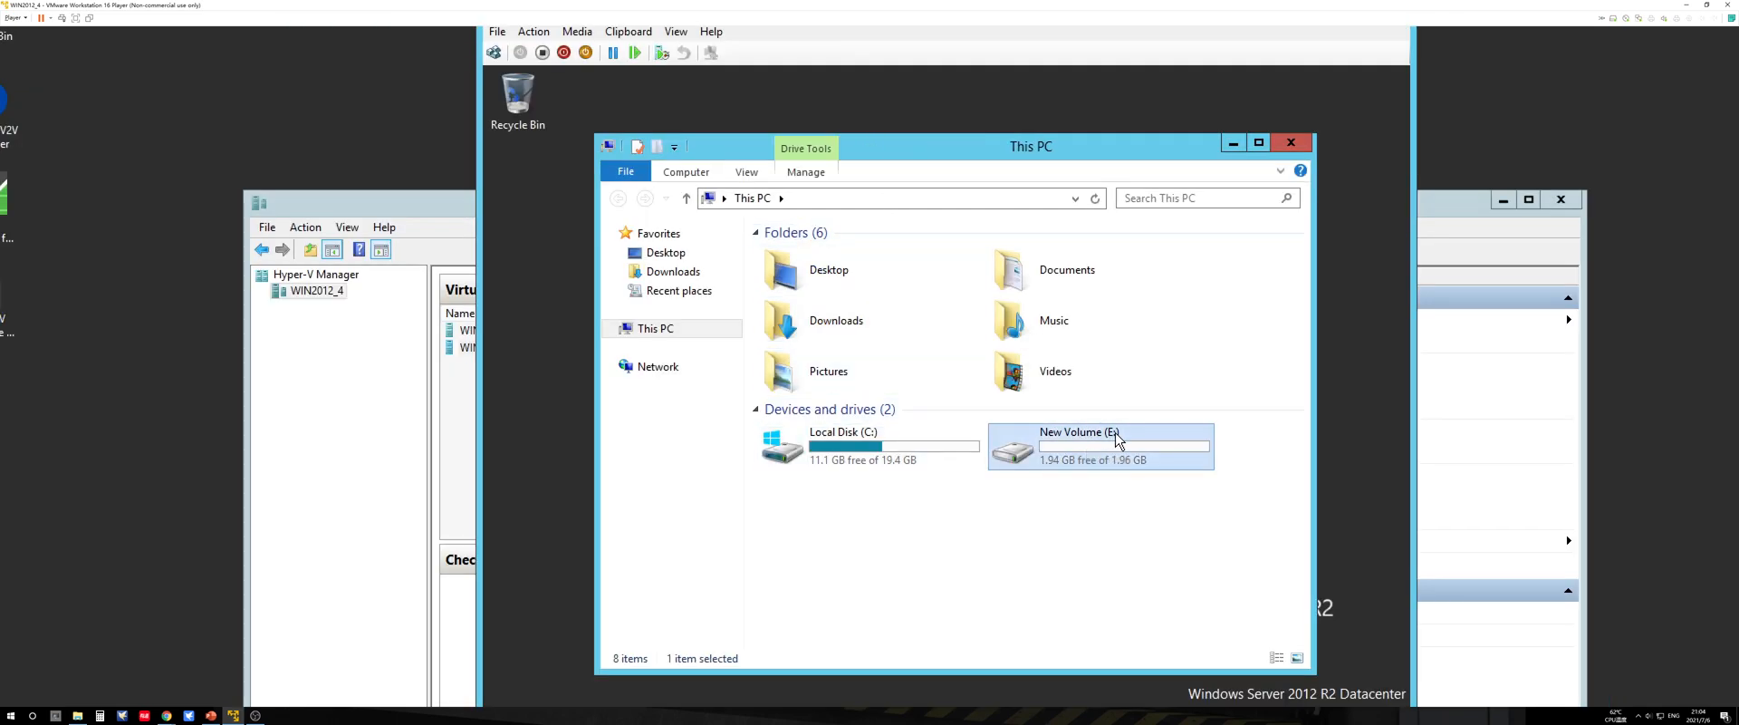
left_click(1091, 516)
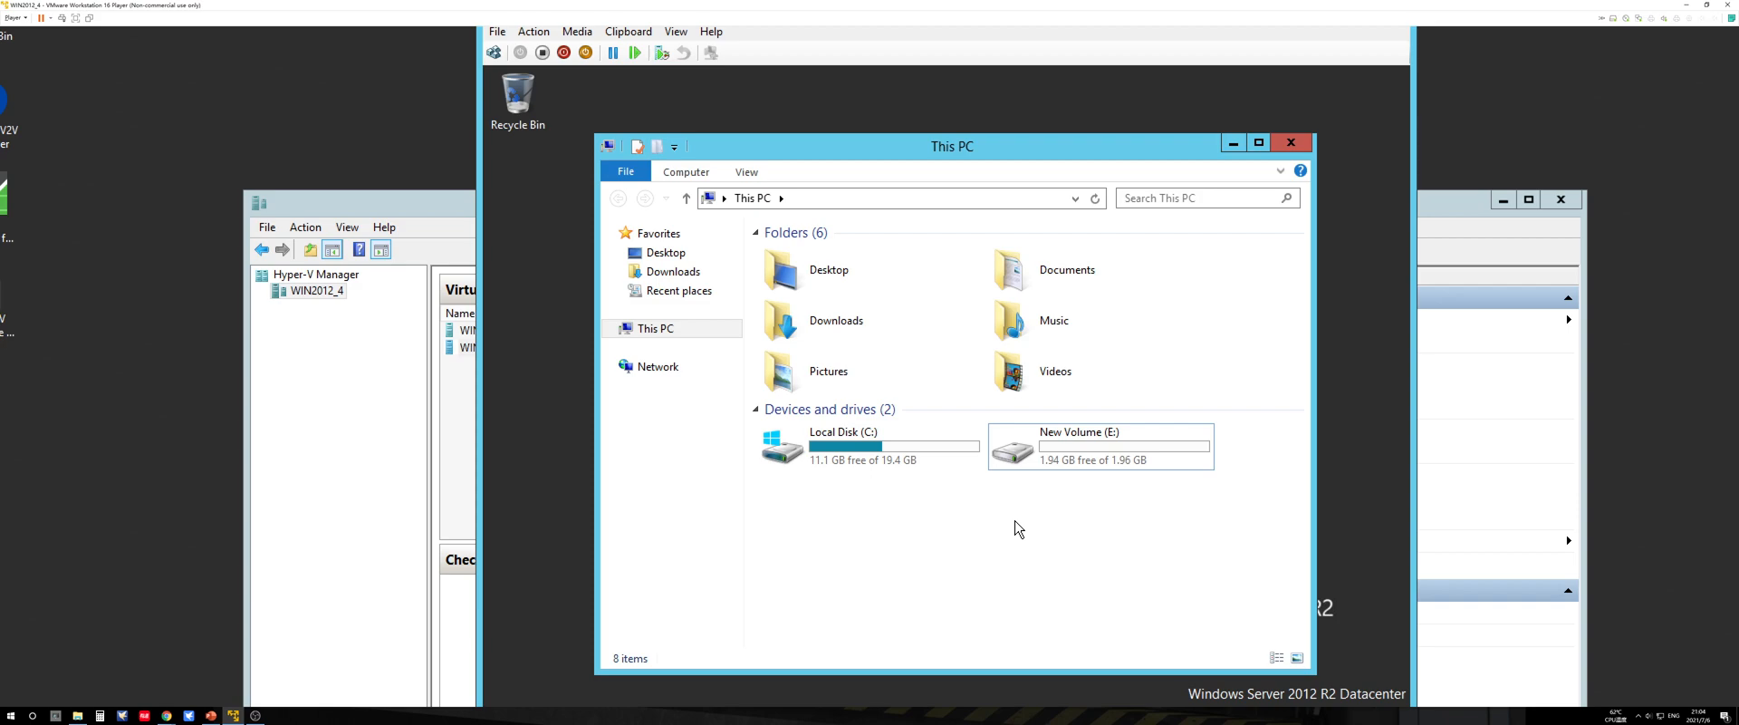
key("Num_Lock")
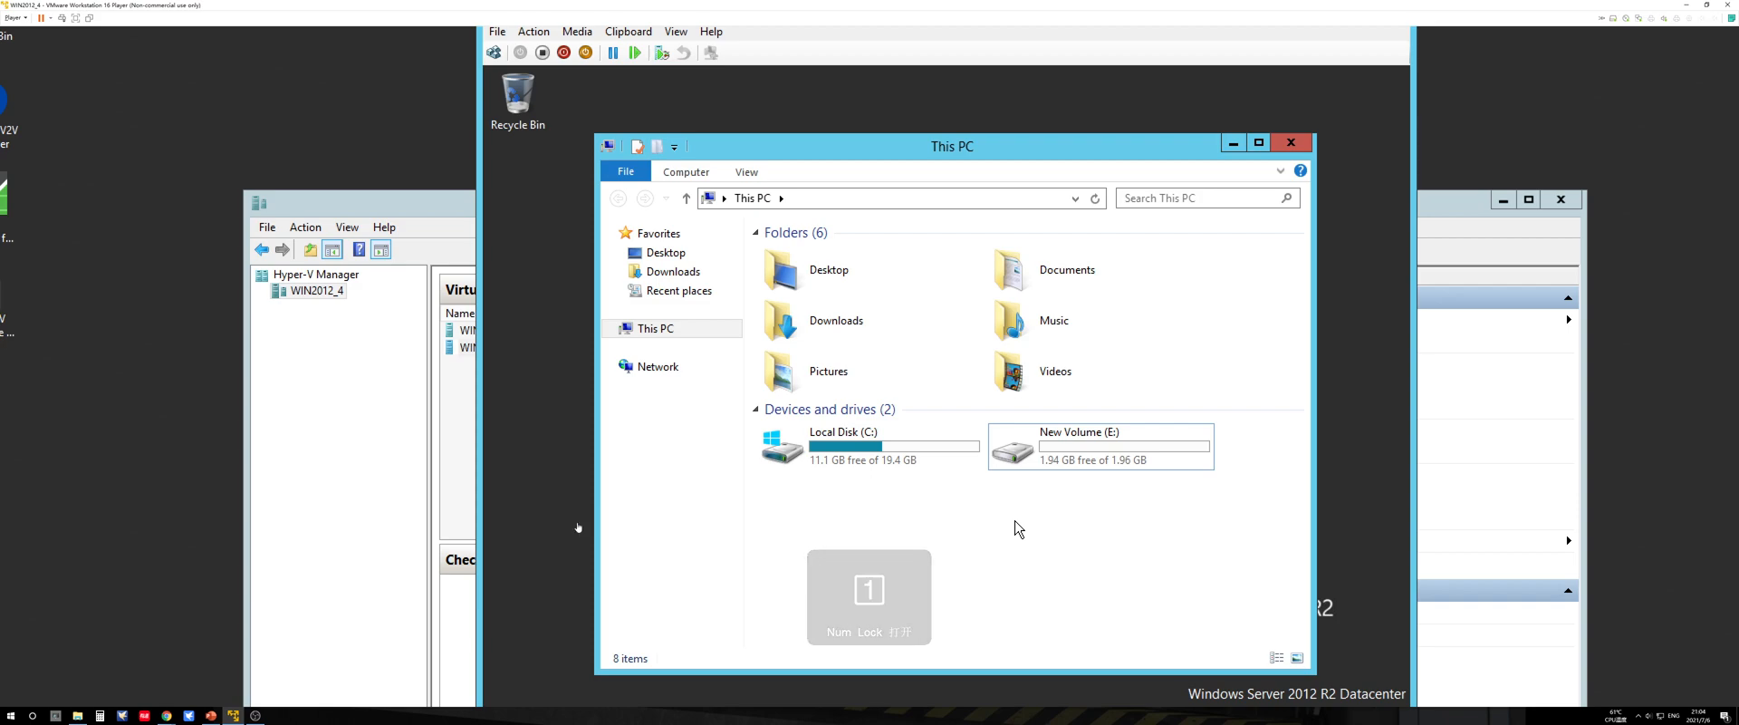